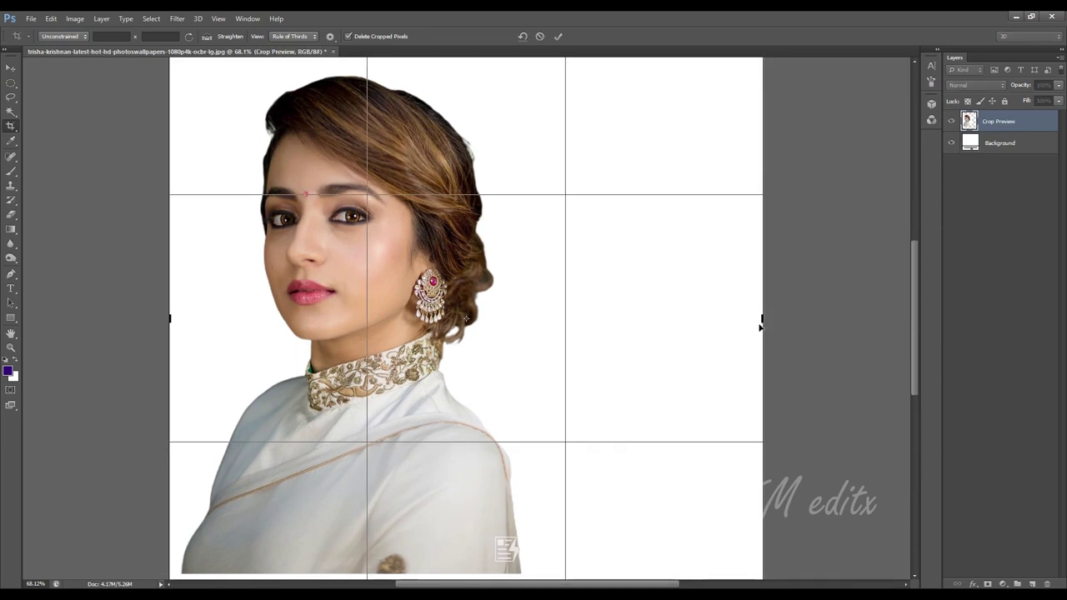
Extend the canvas with an unconstrained crop, leaving wide white space on both sides of the portrait
{"action": "key", "text": "ctrl+0"}
{"action": "left_click_drag", "start_coordinate": [267, 317], "coordinate": [164, 316]}
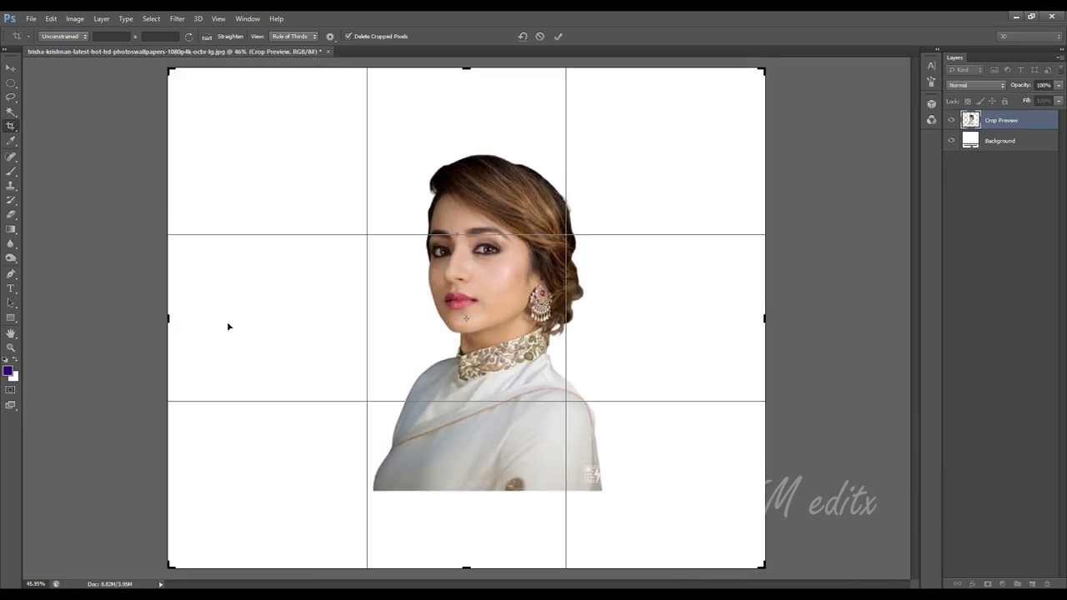
{"action": "left_click_drag", "start_coordinate": [467, 571], "coordinate": [467, 539]}
{"action": "left_click_drag", "start_coordinate": [766, 319], "coordinate": [803, 318]}
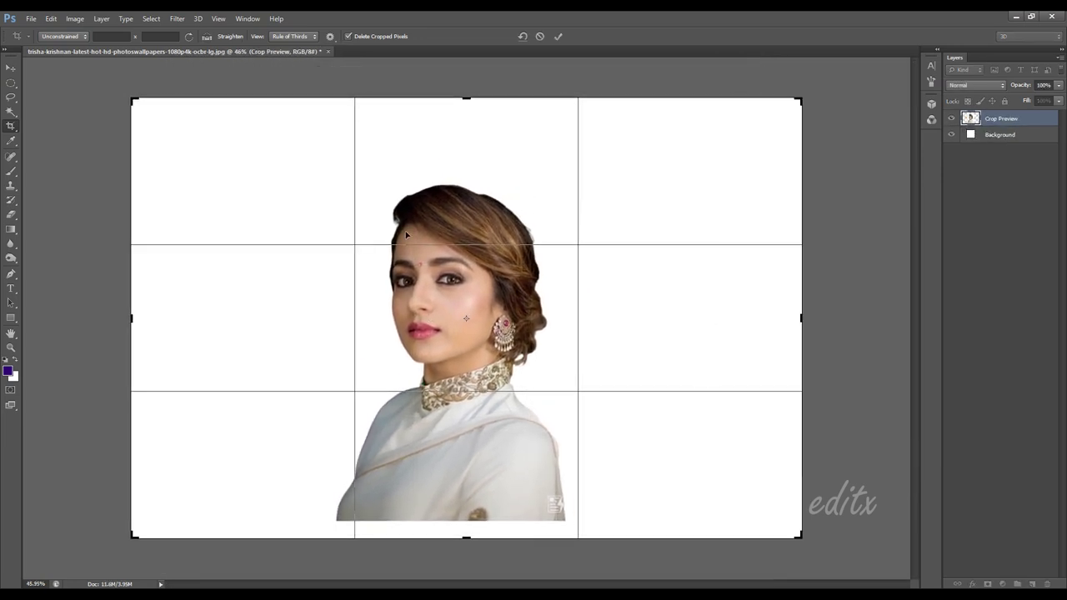
{"action": "left_click_drag", "start_coordinate": [467, 97], "coordinate": [467, 112]}
Crop the canvas to a 16 x 9 ratio, with the framing shifted down around the portrait
{"action": "left_click", "coordinate": [65, 36]}
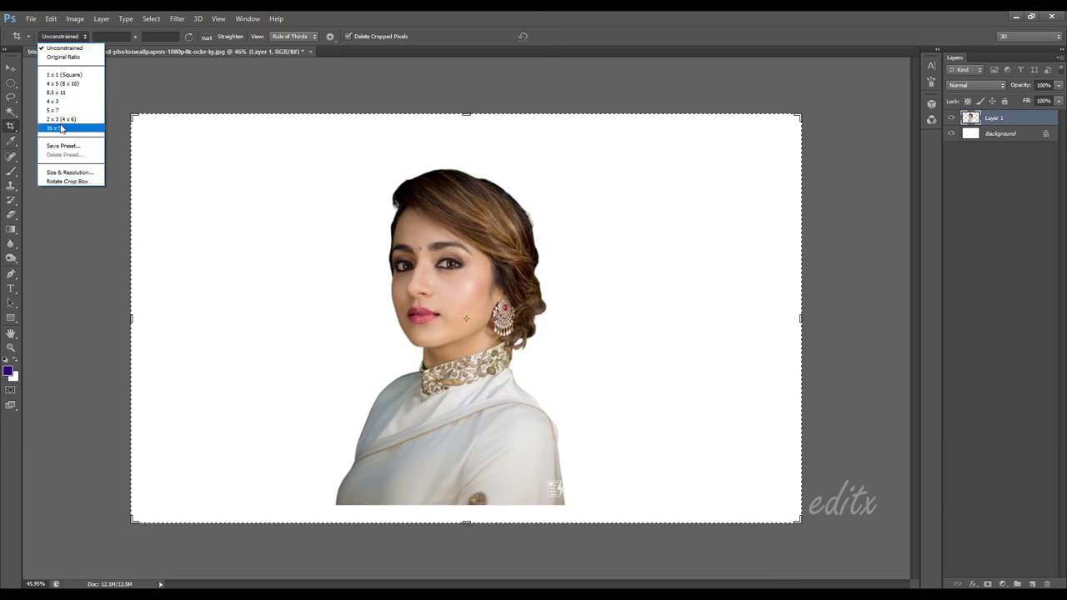
{"action": "left_click", "coordinate": [64, 129]}
{"action": "left_click_drag", "start_coordinate": [410, 206], "coordinate": [417, 190]}
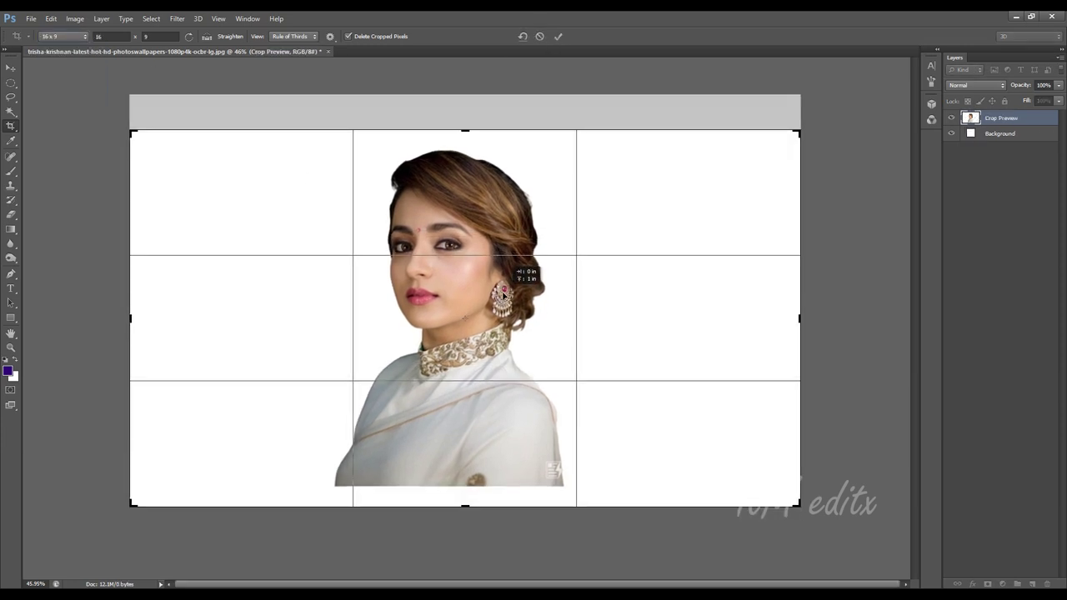
{"action": "left_click", "coordinate": [558, 35]}
{"action": "key", "text": "v"}
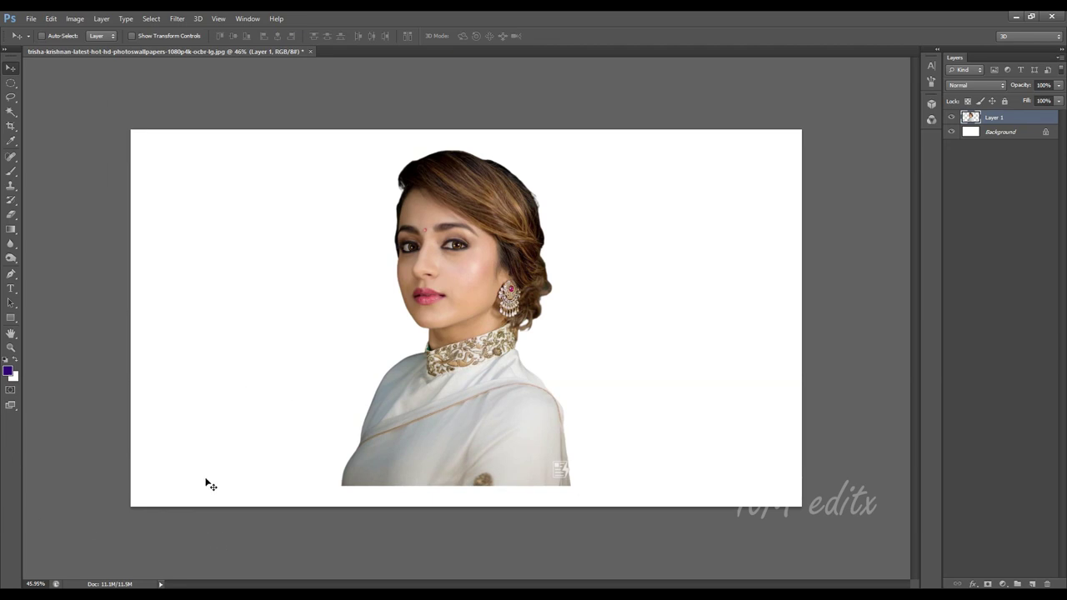
{"action": "left_click", "coordinate": [177, 19]}
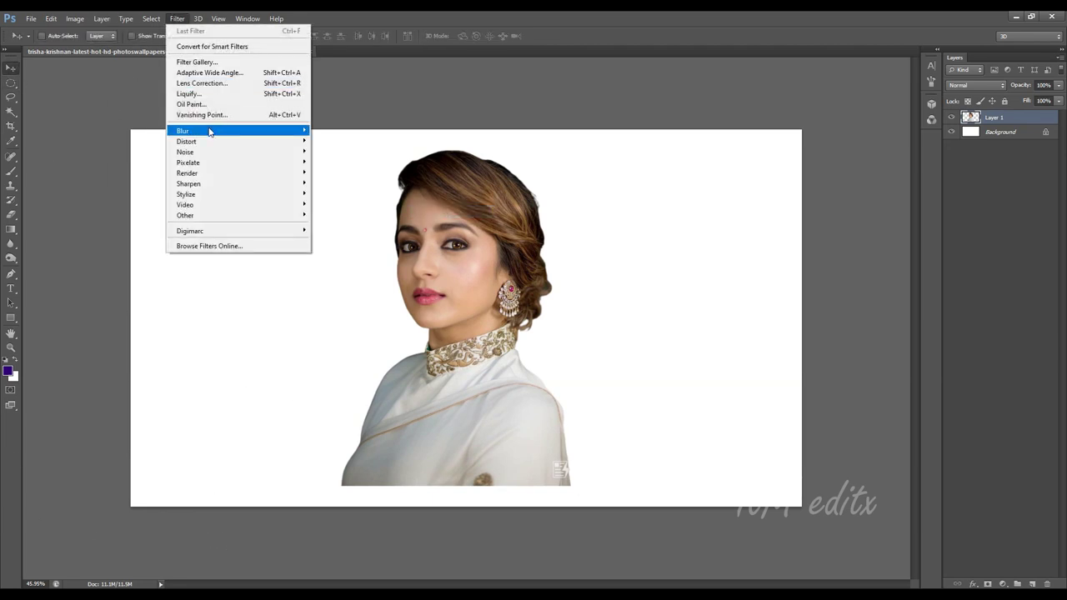
{"action": "mouse_move", "coordinate": [210, 132]}
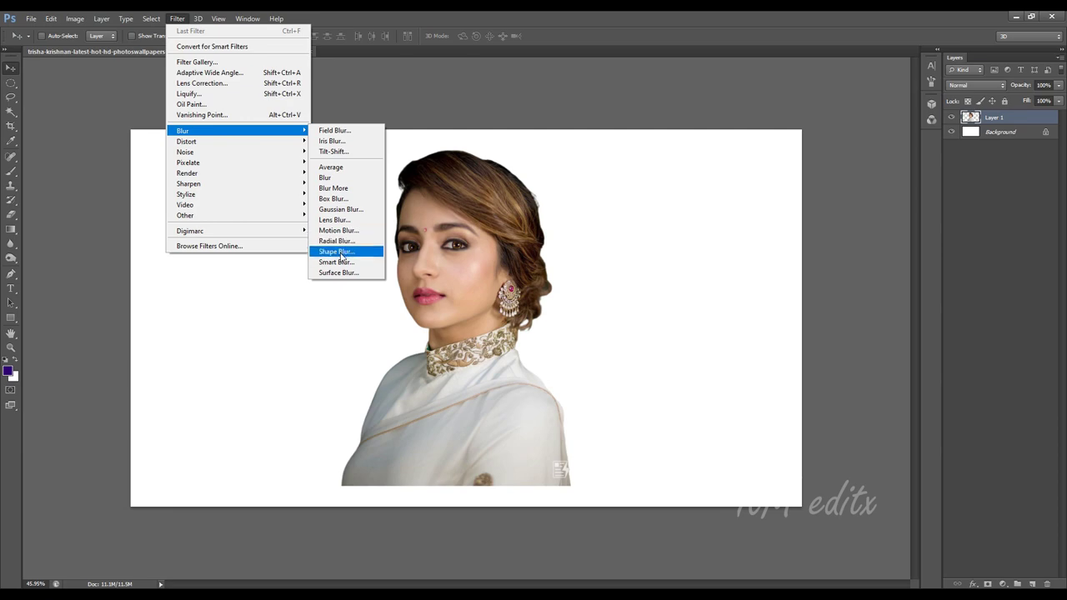
{"action": "left_click", "coordinate": [341, 255]}
{"action": "key", "text": "Escape"}
Open the Unsharp Mask filter for the portrait layer and set its amount to 20%
{"action": "left_click", "coordinate": [177, 19]}
{"action": "mouse_move", "coordinate": [207, 184]}
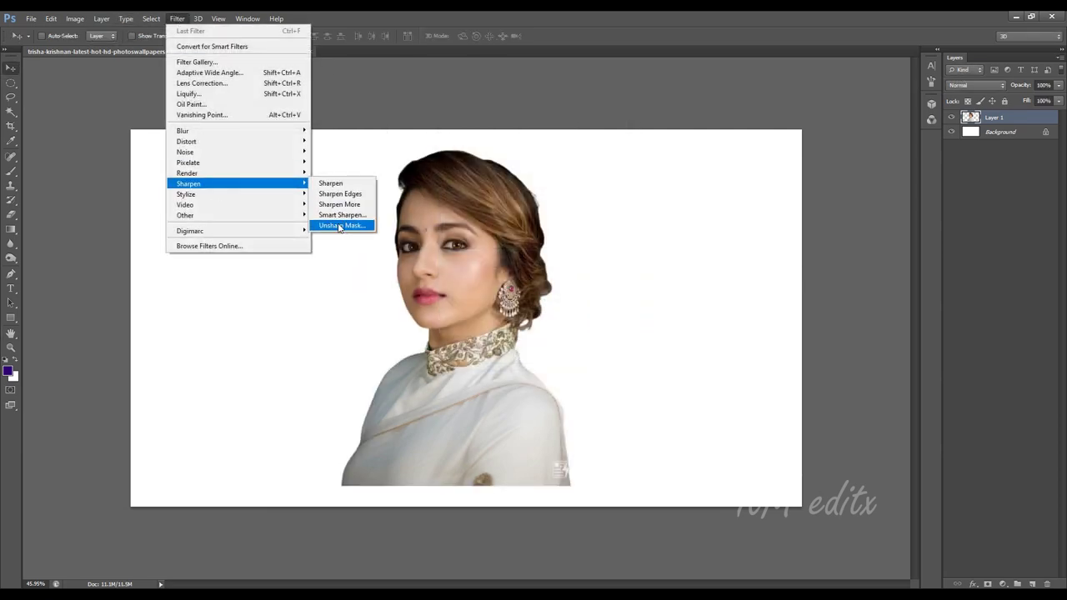
{"action": "left_click", "coordinate": [339, 226]}
{"action": "left_click", "coordinate": [722, 300]}
{"action": "key", "text": "ctrl+plus"}
{"action": "key", "text": "ctrl+plus"}
{"action": "key", "text": "ctrl+plus"}
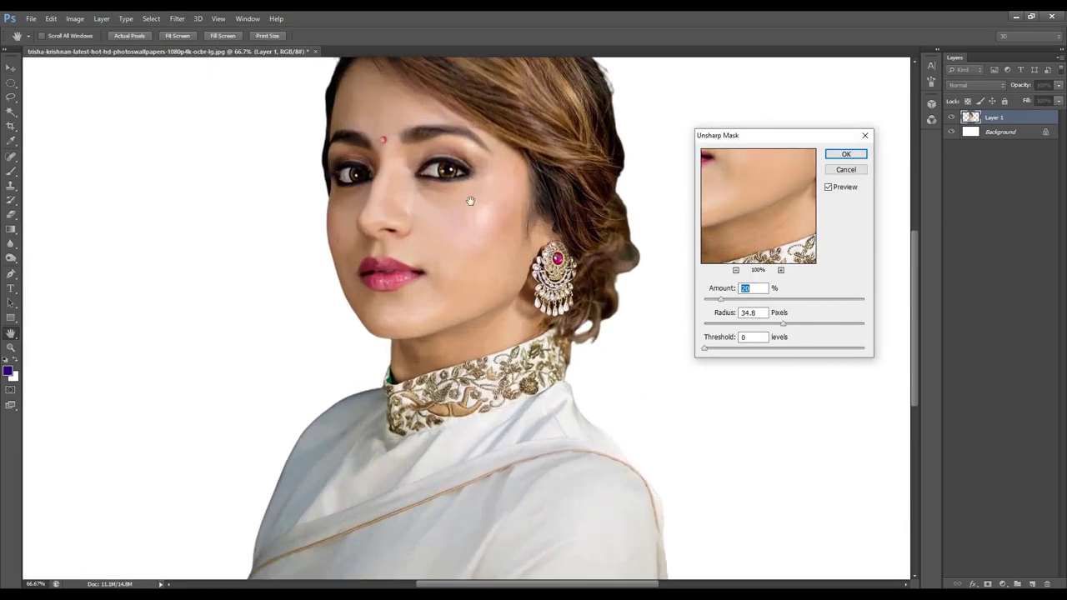
{"action": "key", "text": "ctrl+plus"}
{"action": "left_click_drag", "start_coordinate": [470, 201], "coordinate": [515, 263]}
{"action": "key", "text": "ctrl+minus"}
Adjust the Unsharp Mask to a radius of 5.3 pixels and an amount of 73%
{"action": "left_click", "coordinate": [747, 299]}
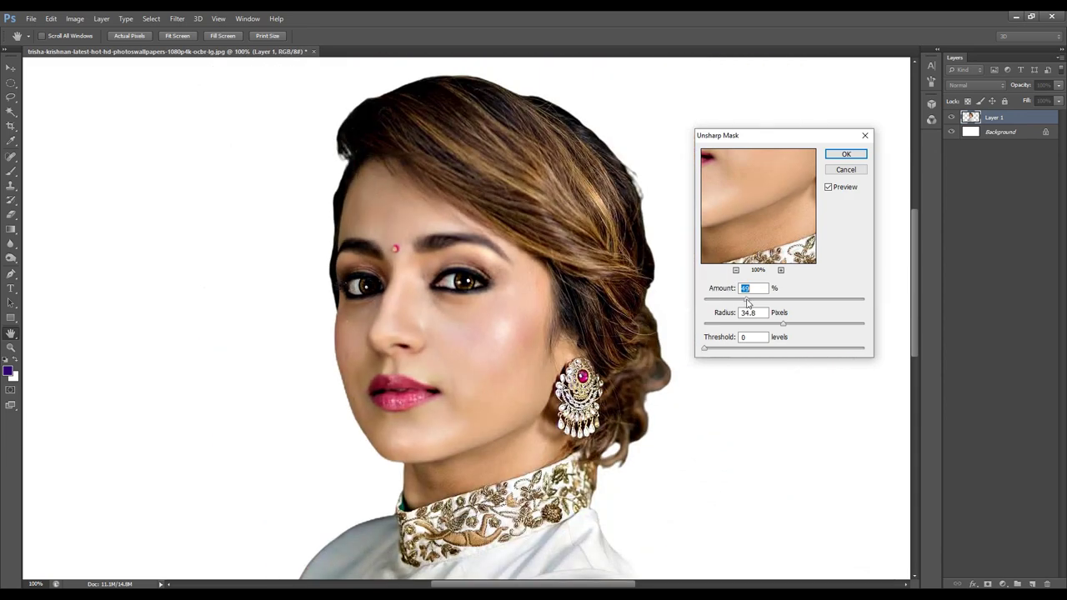
{"action": "left_click", "coordinate": [749, 324]}
{"action": "left_click", "coordinate": [782, 300]}
{"action": "left_click", "coordinate": [769, 300]}
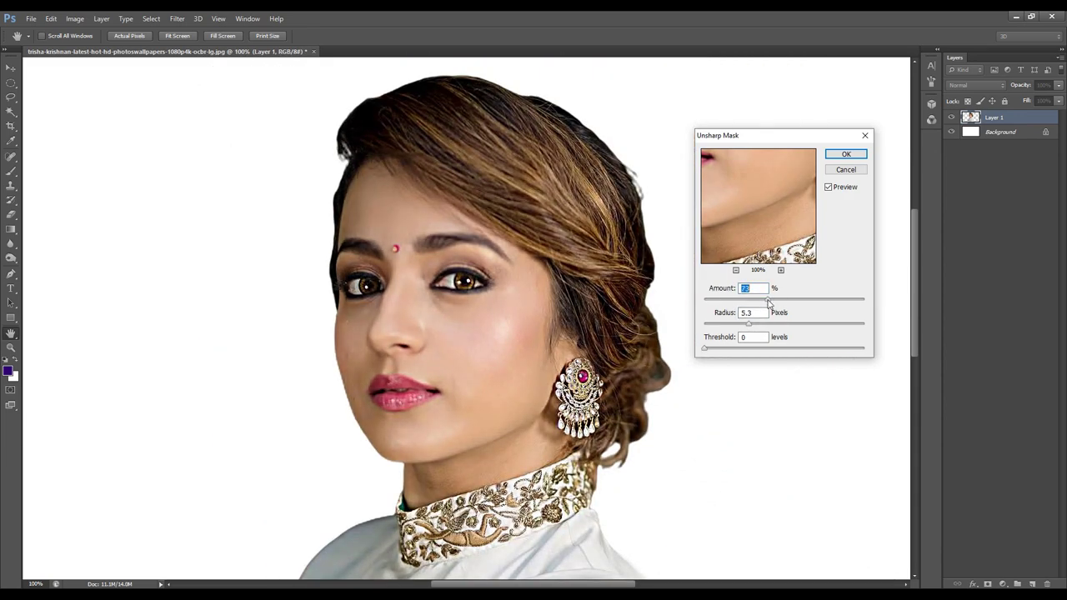
Reduce the Unsharp Mask radius, increase the amount further and apply the sharpening to the portrait layer
{"action": "left_click", "coordinate": [775, 300]}
{"action": "left_click_drag", "start_coordinate": [753, 326], "coordinate": [738, 326]}
{"action": "left_click", "coordinate": [812, 299]}
{"action": "key", "text": "ctrl+minus"}
{"action": "left_click", "coordinate": [846, 154]}
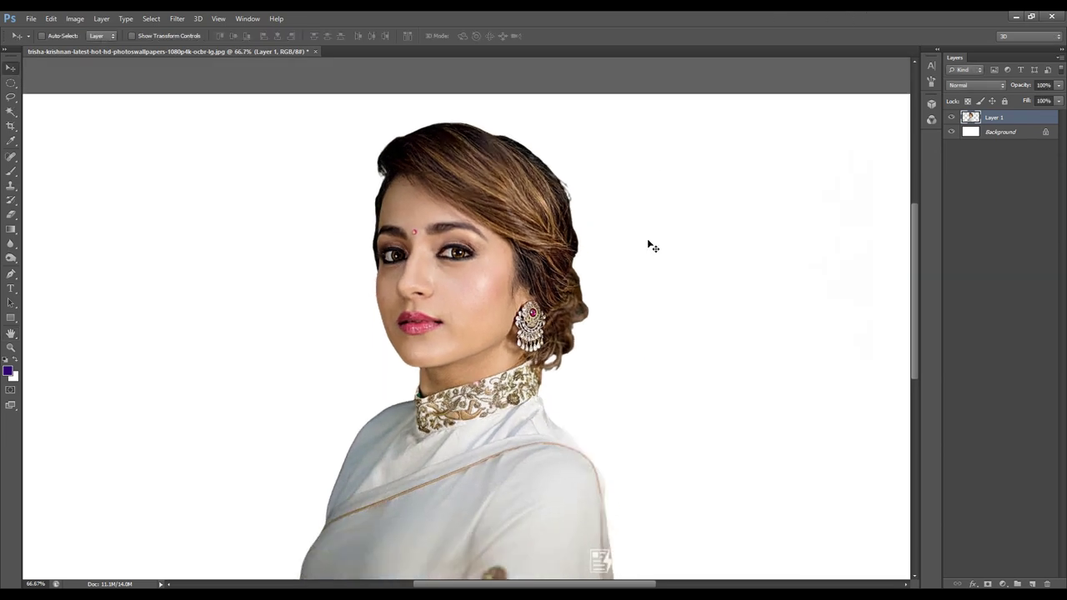
Smooth the skin of the upper forehead below the hairline with the Smudge tool at 23% strength
{"action": "key", "text": "ctrl+0"}
{"action": "key", "text": "ctrl+plus"}
{"action": "key", "text": "ctrl+plus"}
{"action": "left_click_drag", "start_coordinate": [476, 231], "coordinate": [573, 428]}
{"action": "key", "text": "ctrl+plus"}
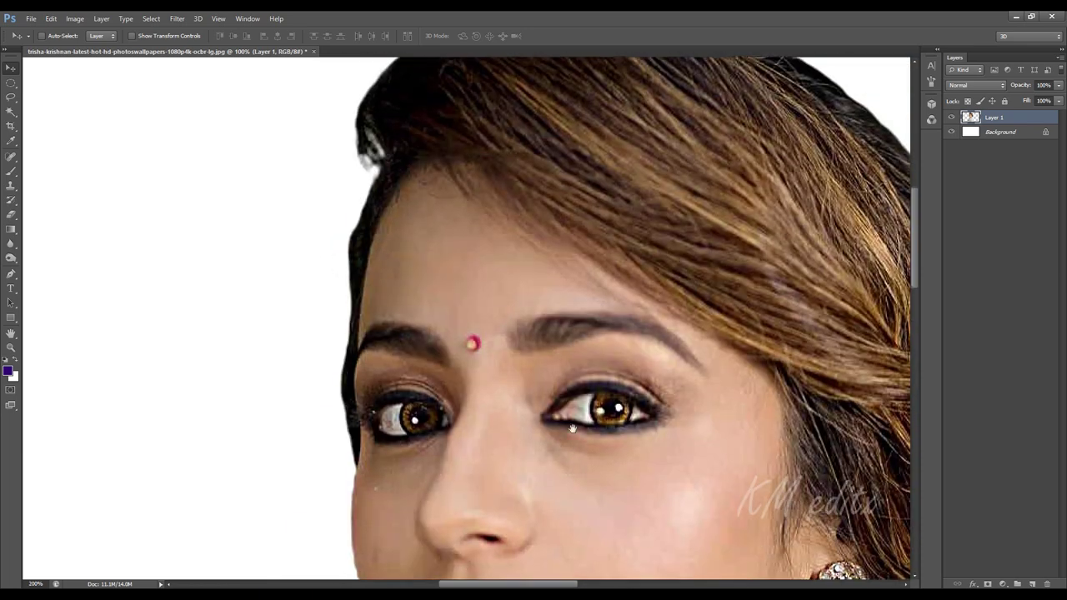
{"action": "scroll", "coordinate": [573, 428], "scroll_direction": "up", "scroll_amount": 1}
{"action": "right_click", "coordinate": [12, 257]}
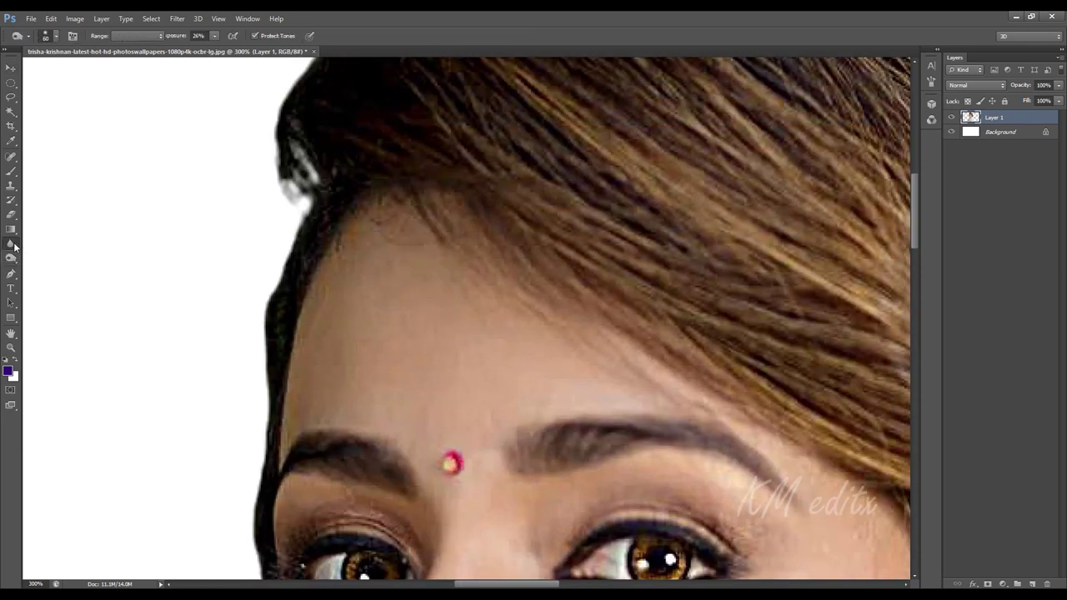
{"action": "right_click", "coordinate": [12, 244]}
{"action": "right_click", "coordinate": [10, 258]}
{"action": "right_click", "coordinate": [10, 245]}
{"action": "left_click", "coordinate": [48, 263]}
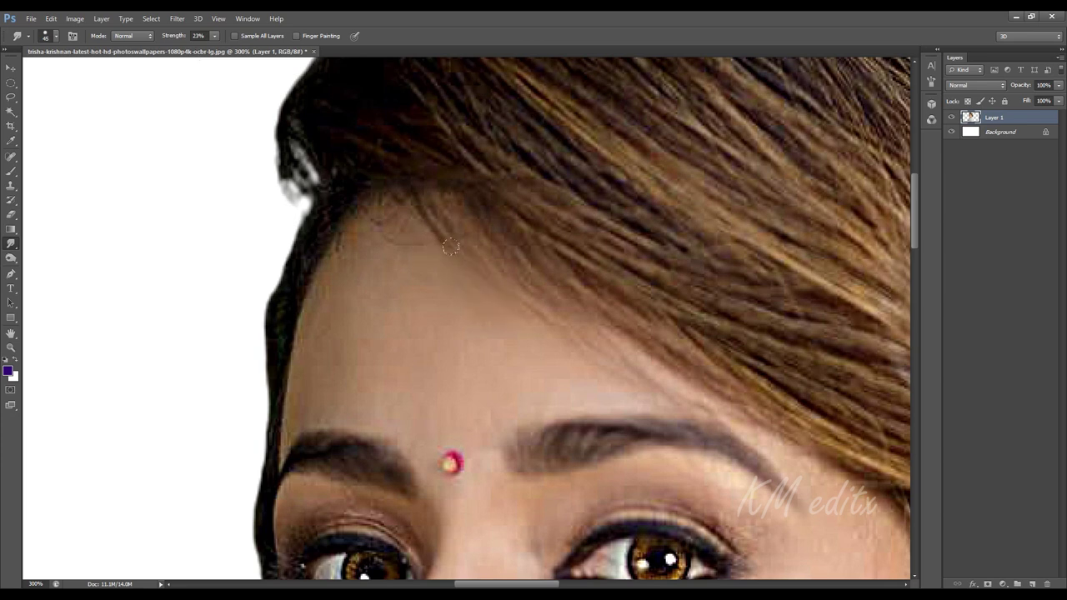
{"action": "mouse_move", "coordinate": [451, 246]}
{"action": "left_mouse_down"}
{"action": "mouse_move", "coordinate": [469, 253]}
{"action": "mouse_move", "coordinate": [370, 203]}
{"action": "mouse_move", "coordinate": [303, 333]}
{"action": "left_mouse_up"}
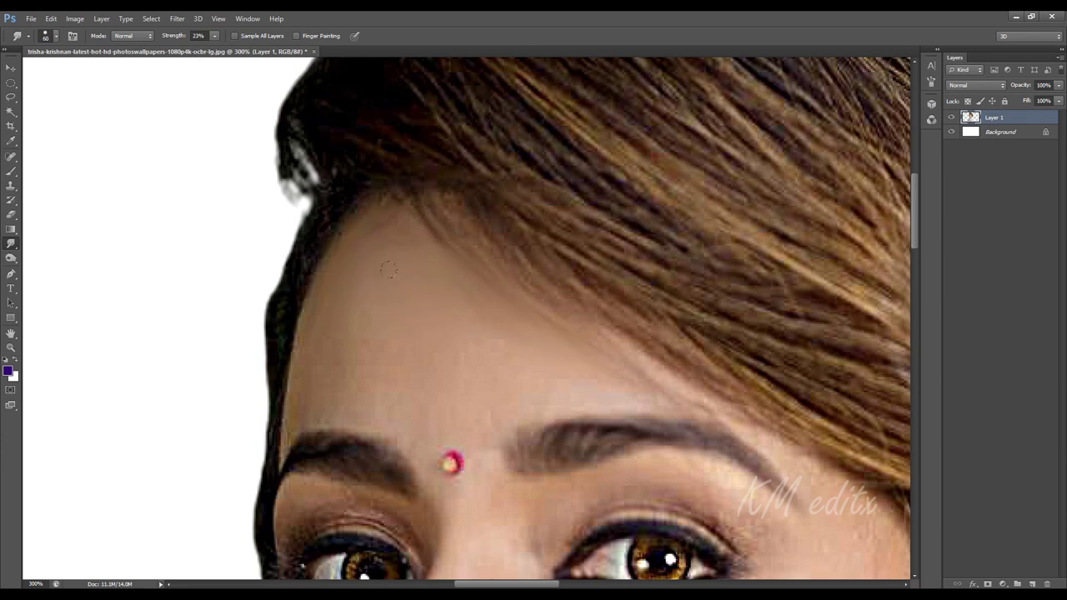
Smudge the remaining forehead skin along the hairline and above both eyebrows, varying the brush size to suit each area
{"action": "scroll", "coordinate": [333, 250], "scroll_direction": "down", "scroll_amount": 2}
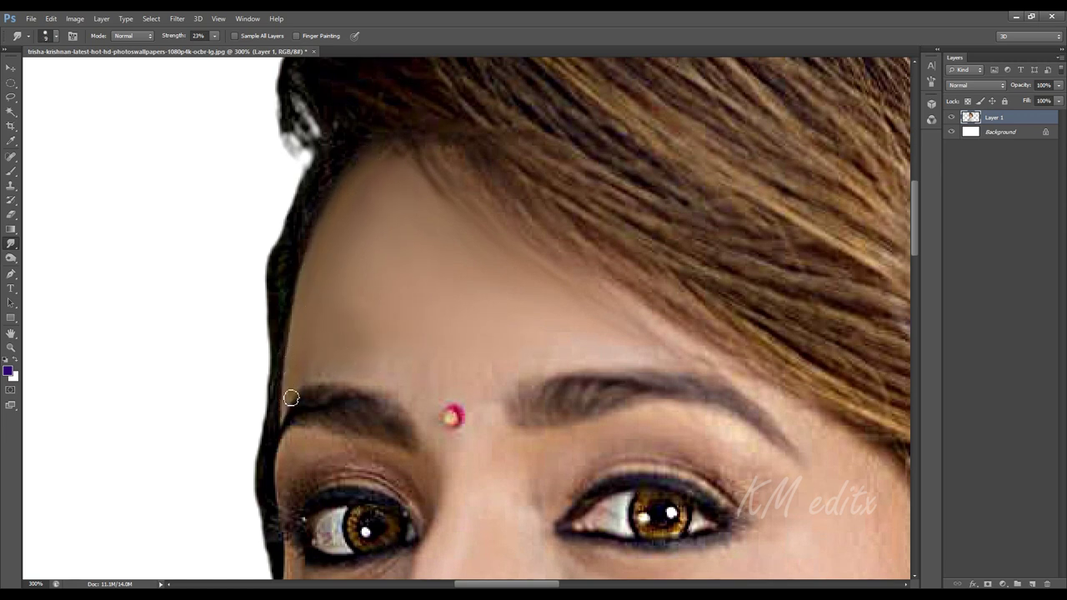
{"action": "key", "text": "bracketright"}
{"action": "key", "text": "bracketright"}
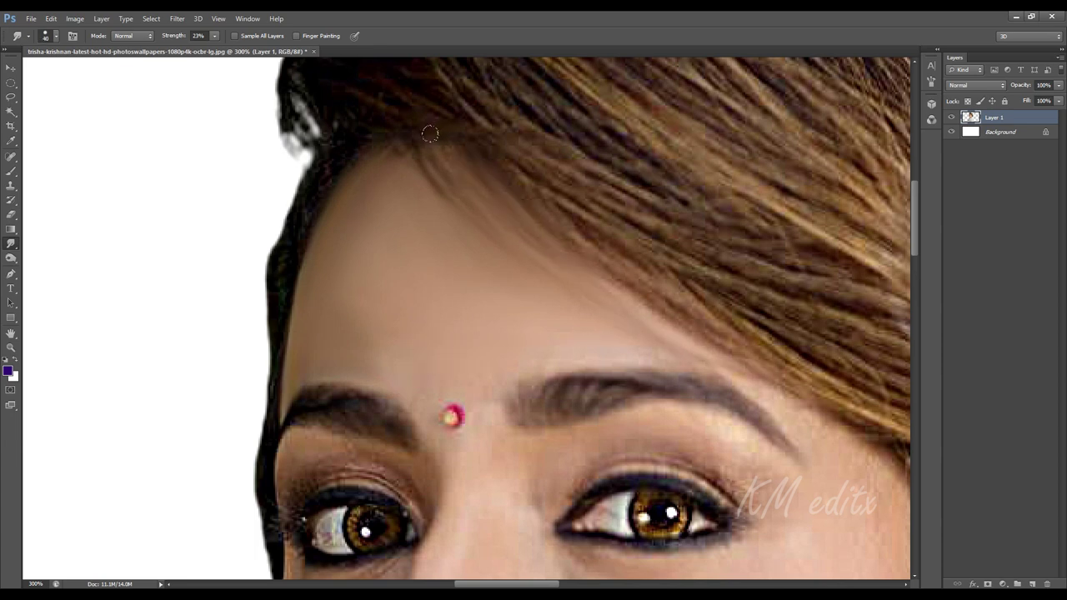
{"action": "left_click_drag", "start_coordinate": [568, 306], "coordinate": [542, 259]}
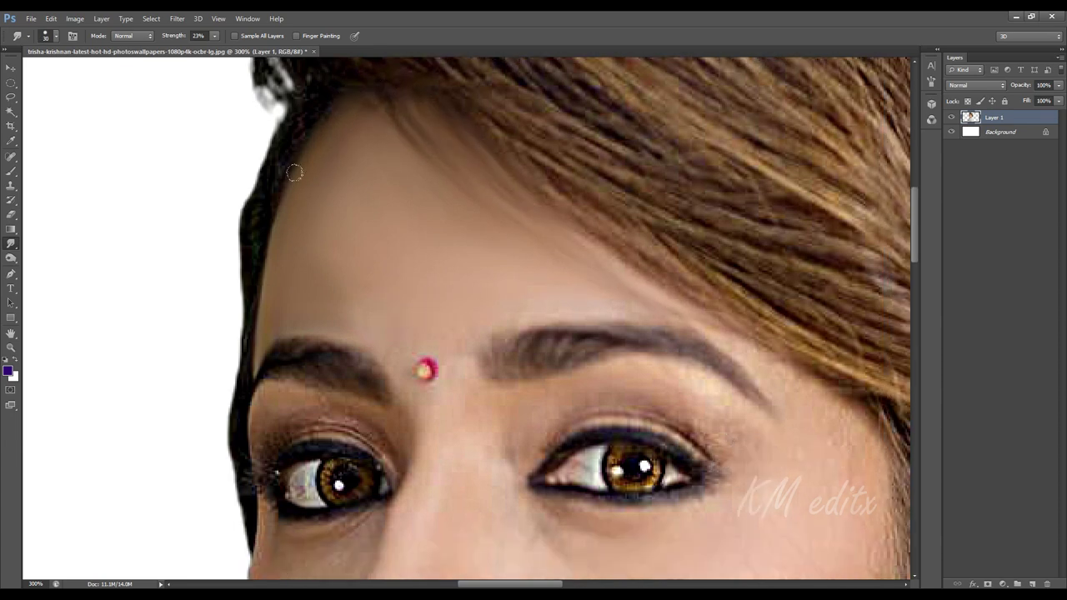
{"action": "left_click_drag", "start_coordinate": [464, 300], "coordinate": [459, 233]}
{"action": "key", "text": "bracketleft"}
{"action": "key", "text": "bracketleft"}
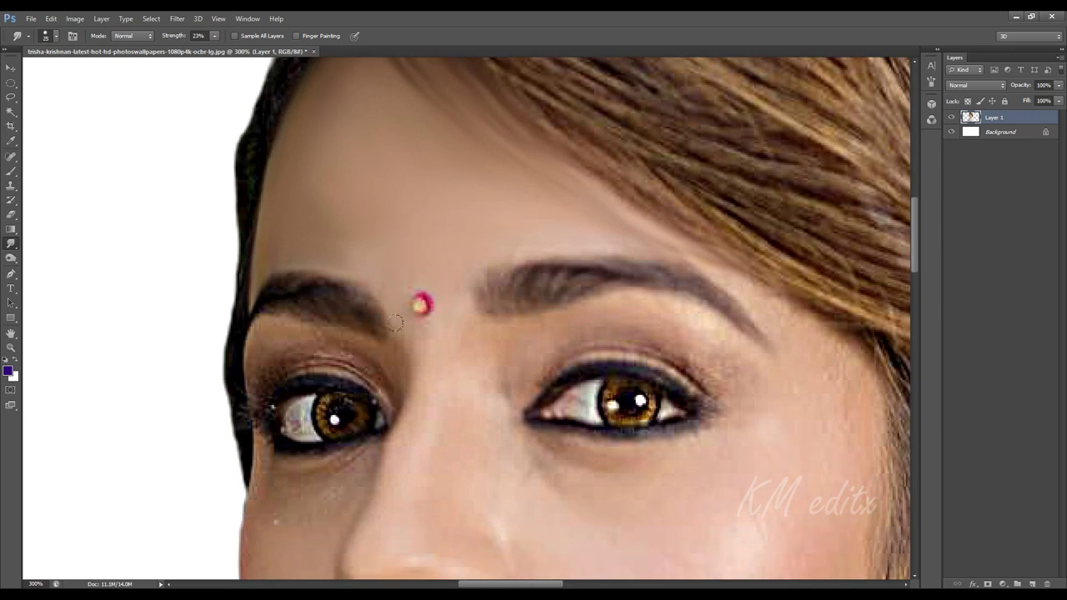
Smooth the skin between the eyebrows, along the nose, and around the earring-side eye with the Smudge tool
{"action": "left_click_drag", "start_coordinate": [484, 240], "coordinate": [465, 212]}
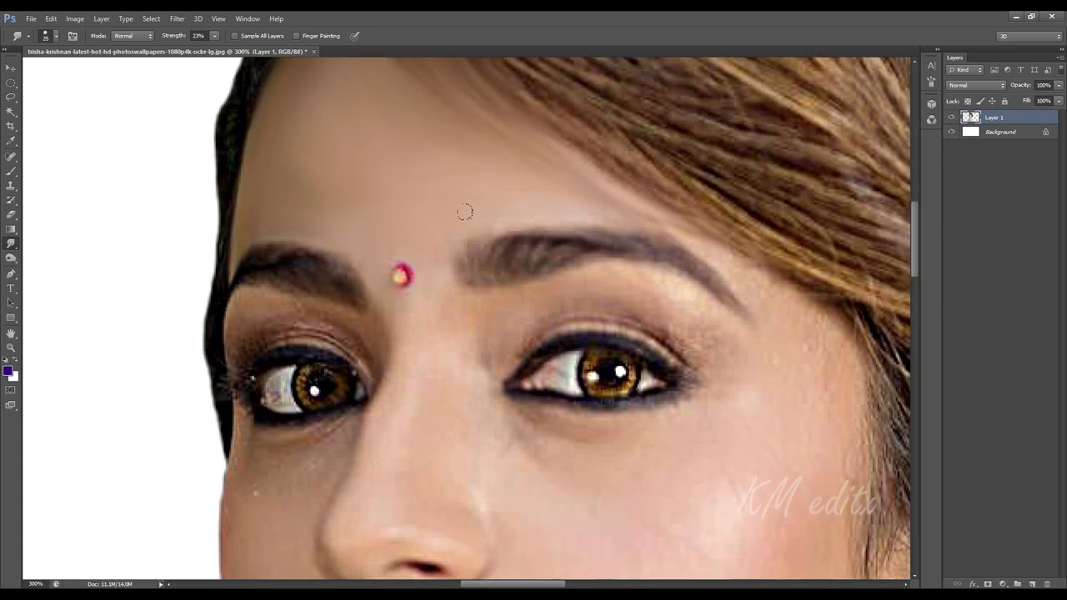
{"action": "left_click_drag", "start_coordinate": [637, 296], "coordinate": [682, 282]}
{"action": "left_click_drag", "start_coordinate": [428, 300], "coordinate": [437, 274]}
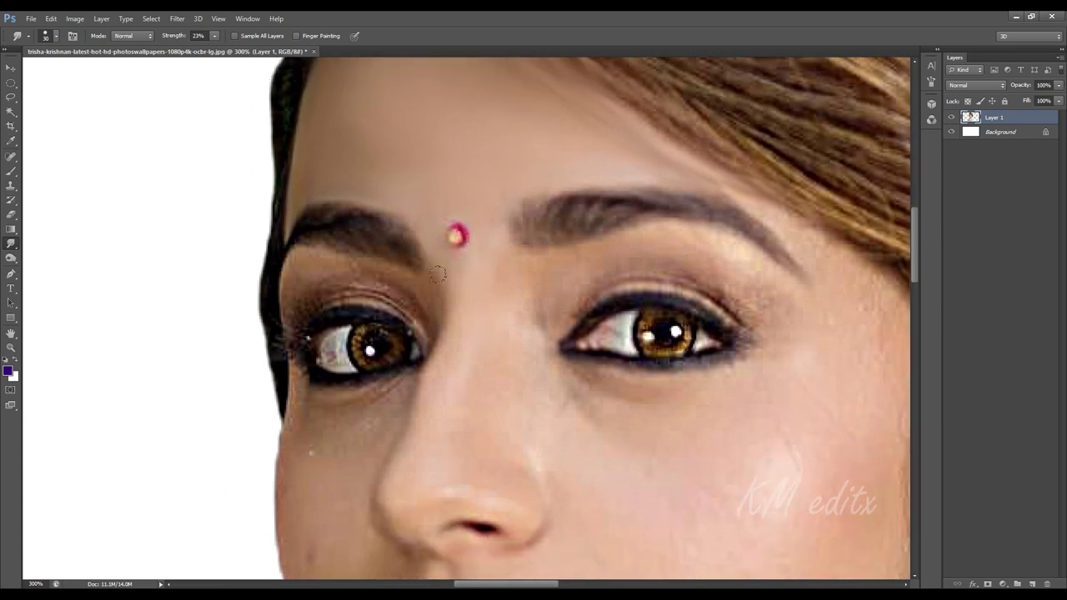
{"action": "left_click_drag", "start_coordinate": [464, 410], "coordinate": [456, 339]}
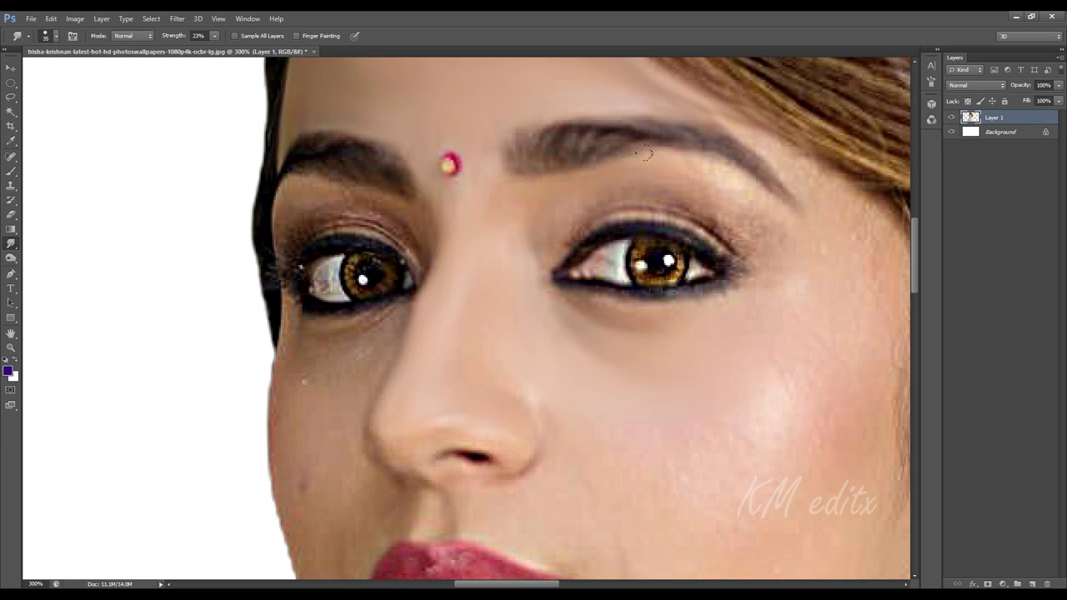
{"action": "key", "text": "bracketright"}
{"action": "left_click_drag", "start_coordinate": [718, 219], "coordinate": [725, 259]}
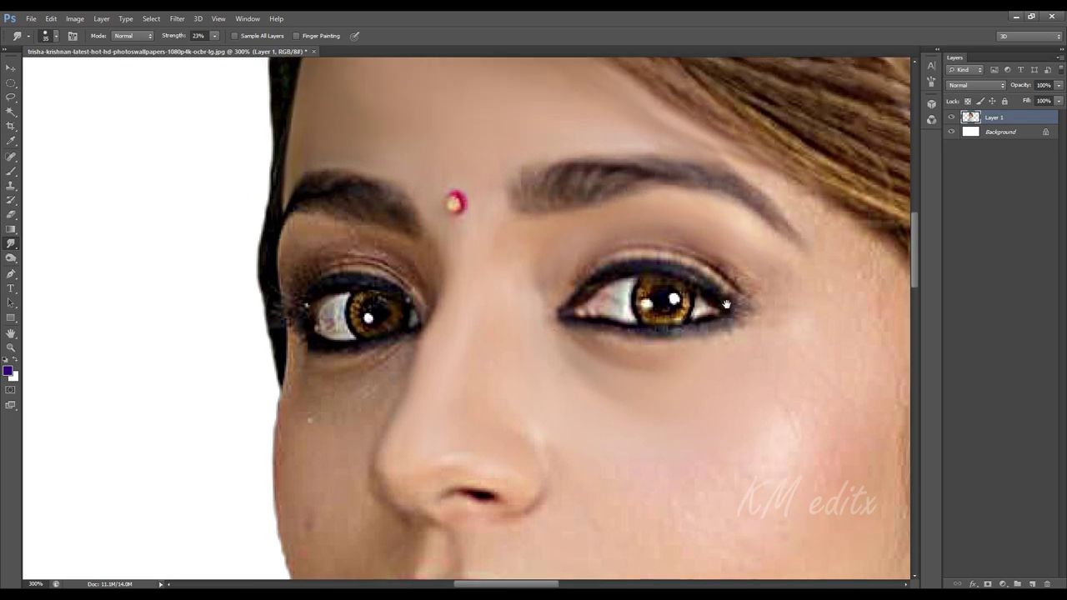
Smudge the temple and upper cheek beside the earring-side eye, enlarging the brush from 30 to 60 for the broader areas
{"action": "key", "text": "bracketleft"}
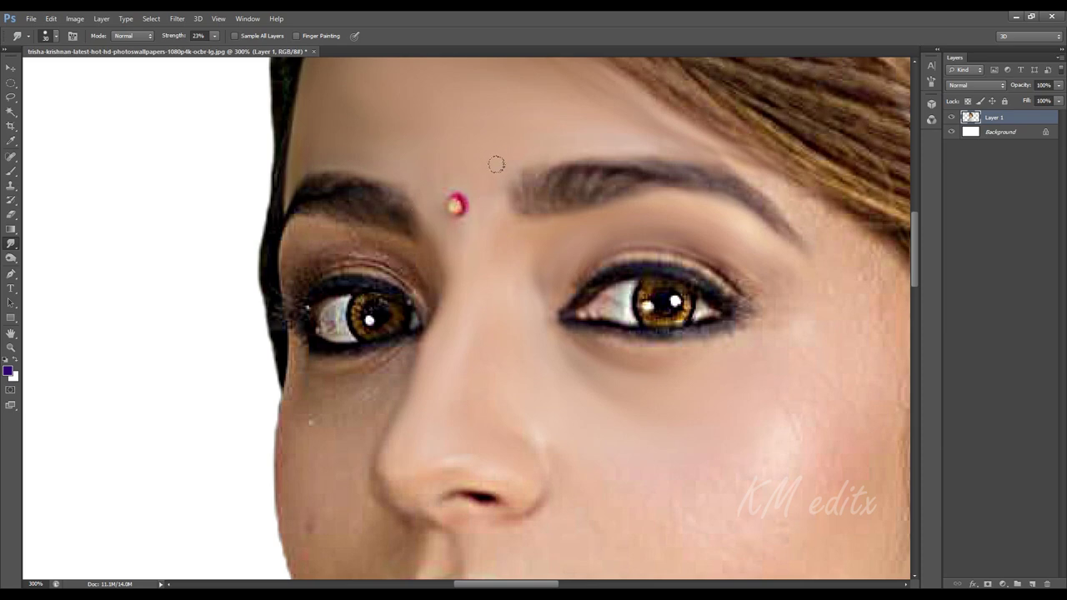
{"action": "left_click_drag", "start_coordinate": [619, 293], "coordinate": [494, 230]}
{"action": "left_click_drag", "start_coordinate": [663, 325], "coordinate": [622, 345]}
{"action": "key", "text": "bracketright"}
{"action": "key", "text": "bracketright"}
{"action": "key", "text": "bracketright"}
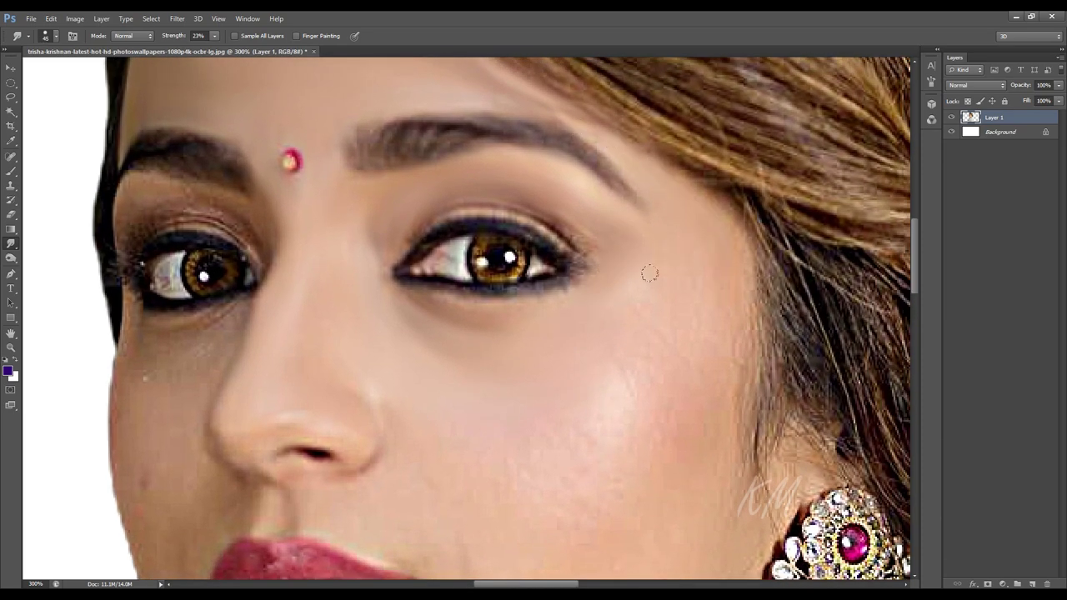
{"action": "left_click_drag", "start_coordinate": [690, 295], "coordinate": [677, 218]}
{"action": "scroll", "coordinate": [637, 295], "scroll_direction": "down", "scroll_amount": 3}
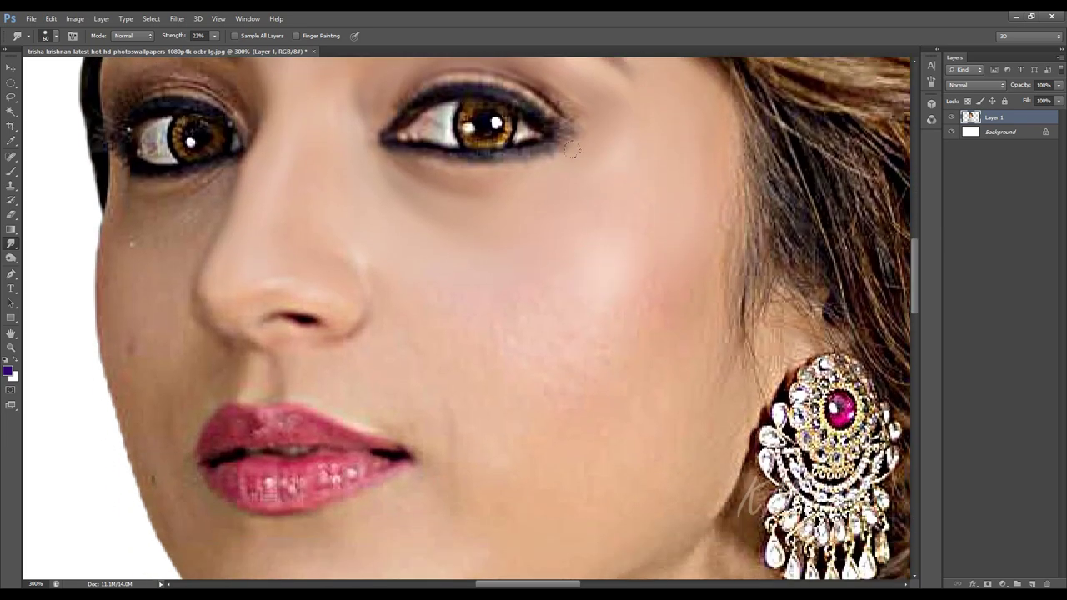
Smooth the earring-side cheek, jawline and chin with Smudge strokes, using smaller brushes towards the chin
{"action": "left_click_drag", "start_coordinate": [569, 344], "coordinate": [549, 296]}
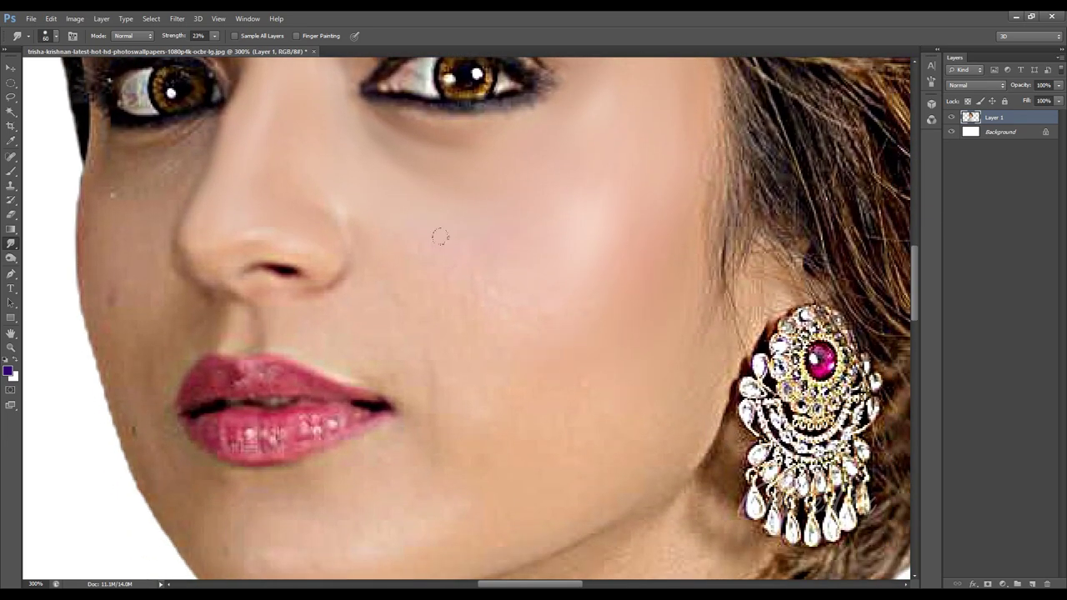
{"action": "left_click_drag", "start_coordinate": [632, 352], "coordinate": [652, 301]}
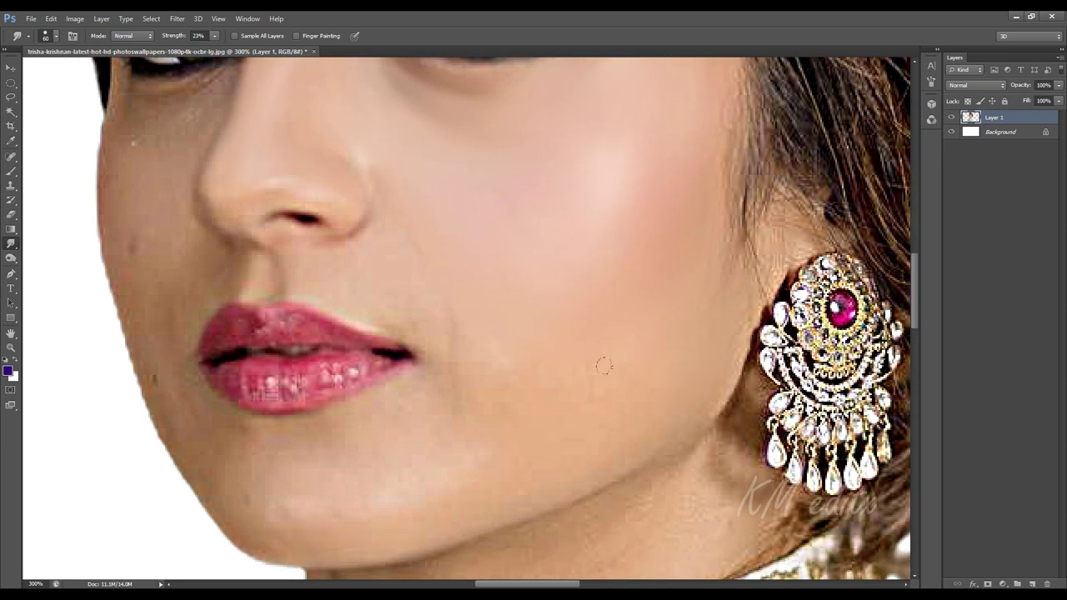
{"action": "left_click_drag", "start_coordinate": [622, 398], "coordinate": [698, 340]}
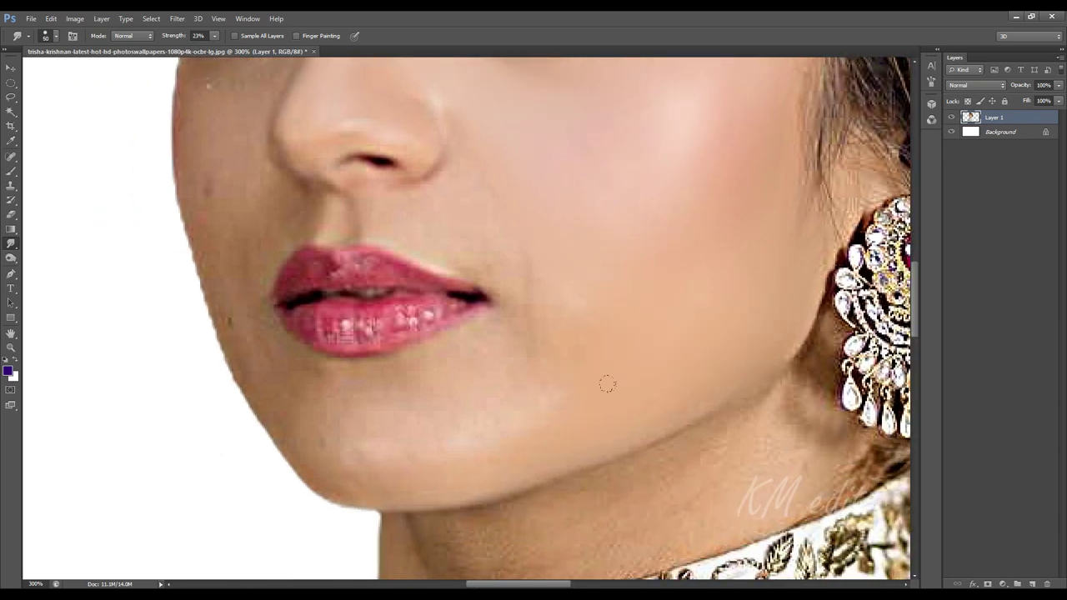
{"action": "left_click_drag", "start_coordinate": [607, 385], "coordinate": [693, 382]}
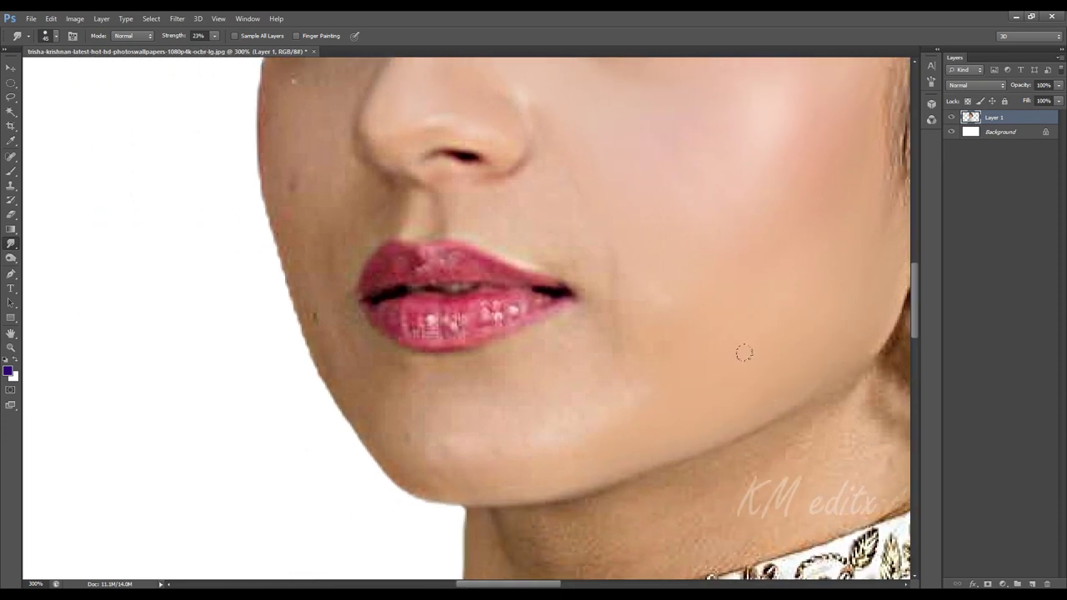
{"action": "left_click_drag", "start_coordinate": [598, 425], "coordinate": [639, 460]}
{"action": "left_click_drag", "start_coordinate": [639, 308], "coordinate": [610, 358]}
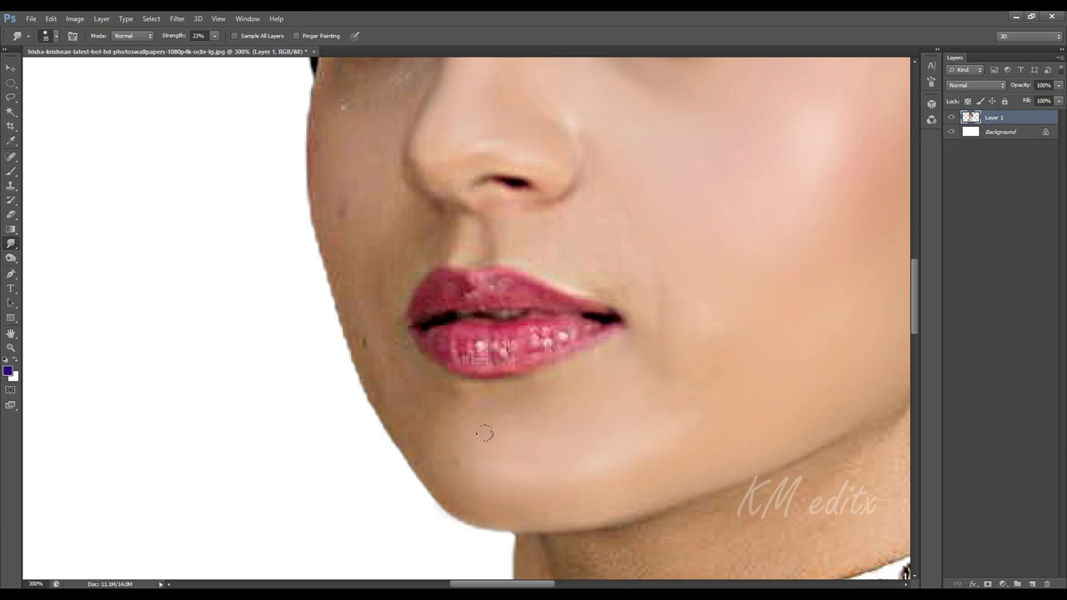
Smooth the cheek below the far-side eye and along the face edge with Smudge strokes, using brushes from 25 to 35
{"action": "left_click_drag", "start_coordinate": [396, 223], "coordinate": [486, 534]}
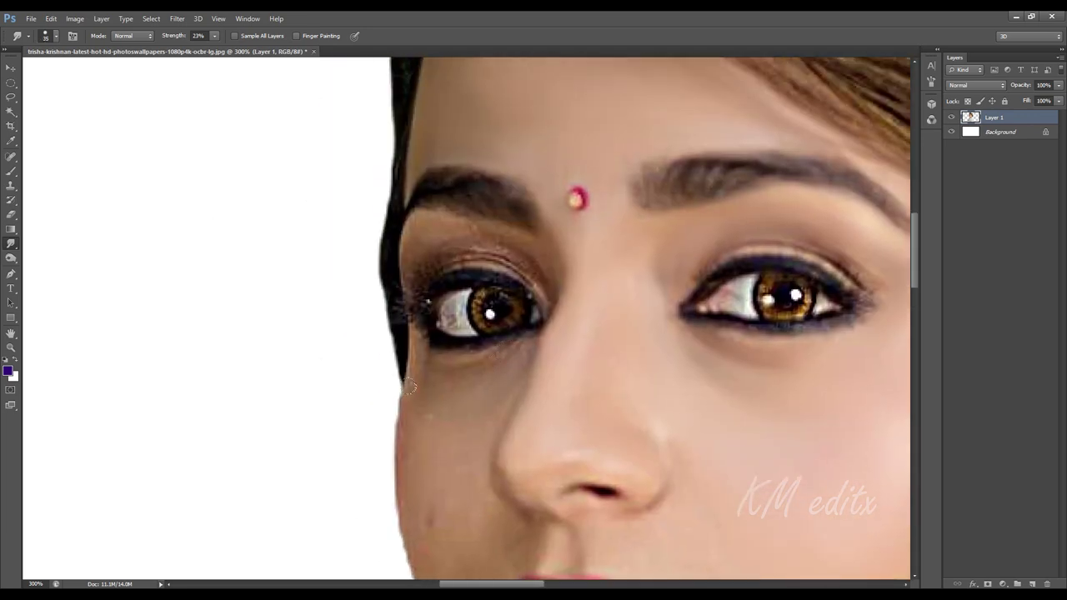
{"action": "key", "text": "bracketright"}
{"action": "mouse_move", "coordinate": [411, 359]}
{"action": "left_mouse_down"}
{"action": "mouse_move", "coordinate": [404, 394]}
{"action": "mouse_move", "coordinate": [412, 369]}
{"action": "left_mouse_up"}
{"action": "scroll", "coordinate": [484, 325], "scroll_direction": "down", "scroll_amount": 2}
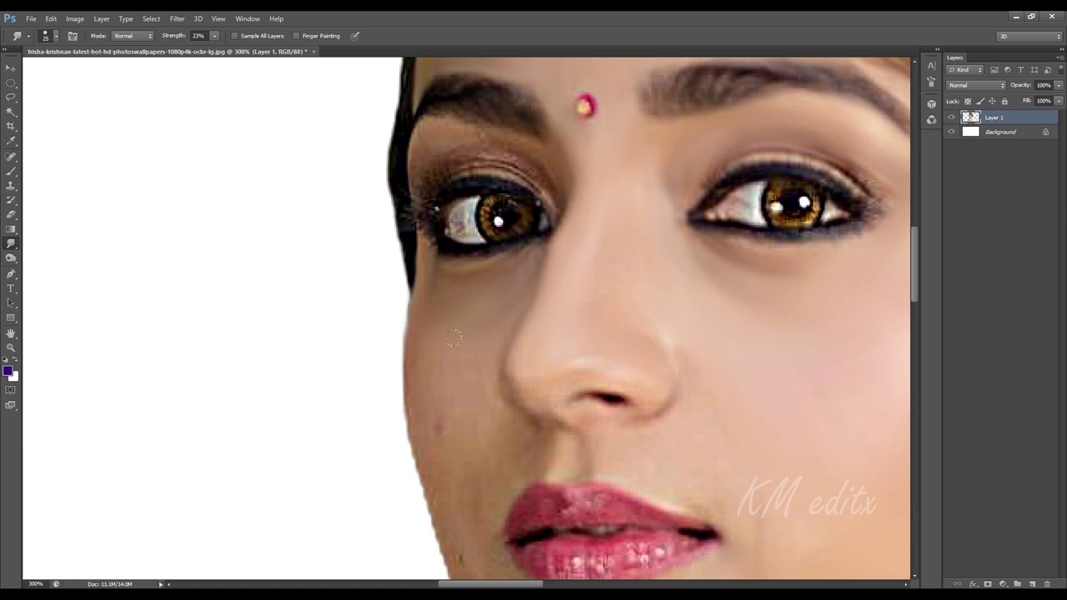
{"action": "scroll", "coordinate": [489, 255], "scroll_direction": "down", "scroll_amount": 2}
{"action": "scroll", "coordinate": [489, 254], "scroll_direction": "left", "scroll_amount": 1}
{"action": "key", "text": "bracketright"}
{"action": "key", "text": "bracketright"}
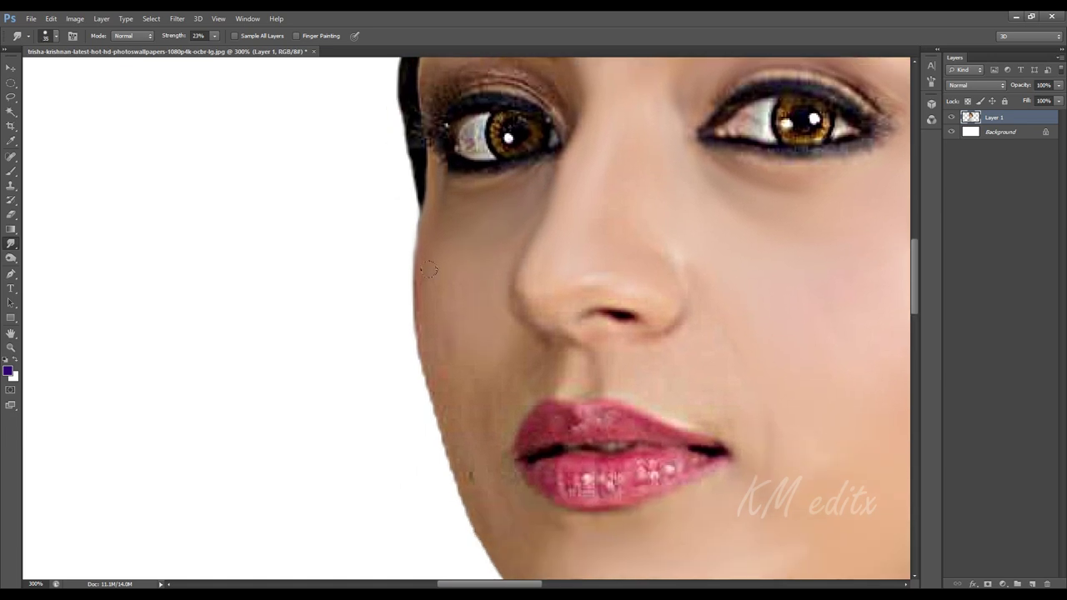
{"action": "scroll", "coordinate": [448, 252], "scroll_direction": "down", "scroll_amount": 2}
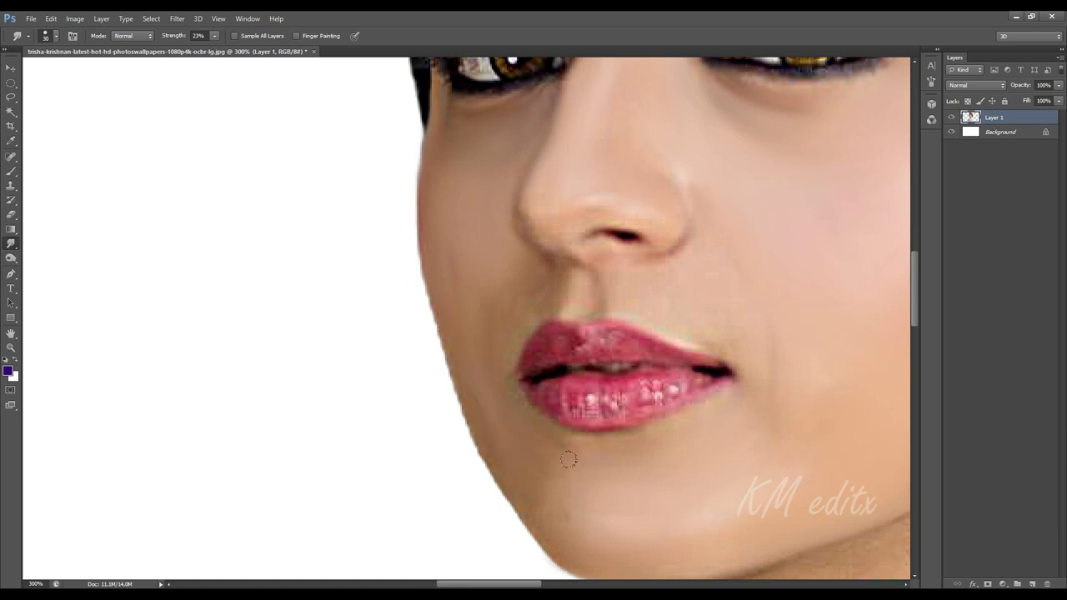
Smudge the far-side lower cheek, jaw edge and chin, varying the brush between 20 and 30
{"action": "scroll", "coordinate": [559, 446], "scroll_direction": "down", "scroll_amount": 2}
{"action": "scroll", "coordinate": [550, 438], "scroll_direction": "left", "scroll_amount": 1}
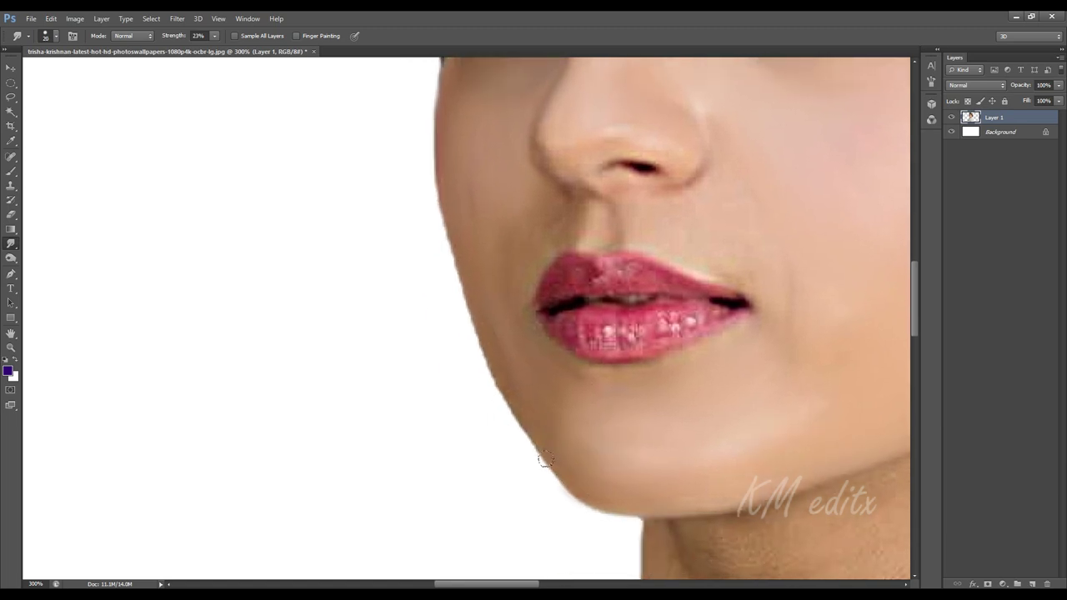
{"action": "left_click_drag", "start_coordinate": [547, 460], "coordinate": [489, 344]}
{"action": "scroll", "coordinate": [512, 276], "scroll_direction": "up", "scroll_amount": 2}
{"action": "scroll", "coordinate": [501, 292], "scroll_direction": "left", "scroll_amount": 1}
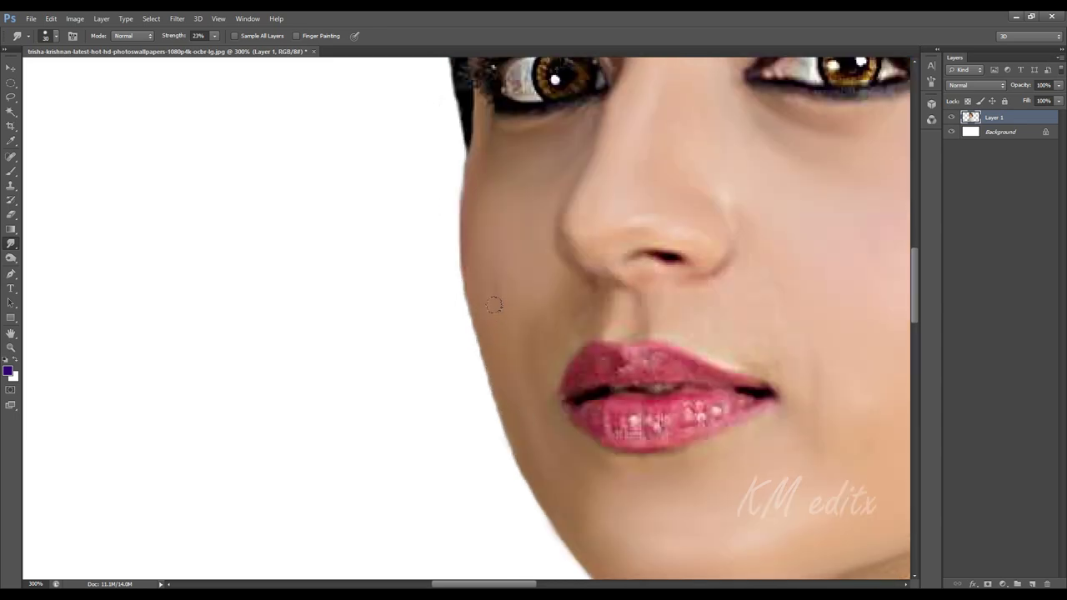
{"action": "scroll", "coordinate": [517, 283], "scroll_direction": "down", "scroll_amount": 4}
{"action": "scroll", "coordinate": [500, 266], "scroll_direction": "right", "scroll_amount": 3}
{"action": "key", "text": "bracketleft"}
{"action": "key", "text": "bracketleft"}
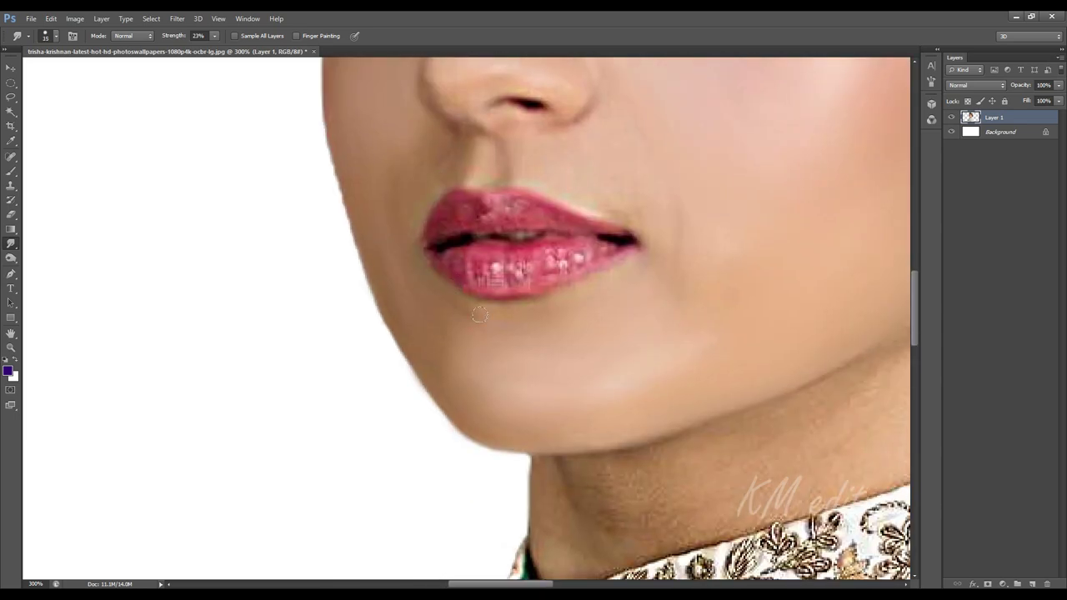
Smooth the skin beside the mouth and between the upper lip and nose with Smudge brushes of 25 to 30
{"action": "scroll", "coordinate": [534, 300], "scroll_direction": "left", "scroll_amount": 2}
{"action": "scroll", "coordinate": [484, 292], "scroll_direction": "up", "scroll_amount": 2}
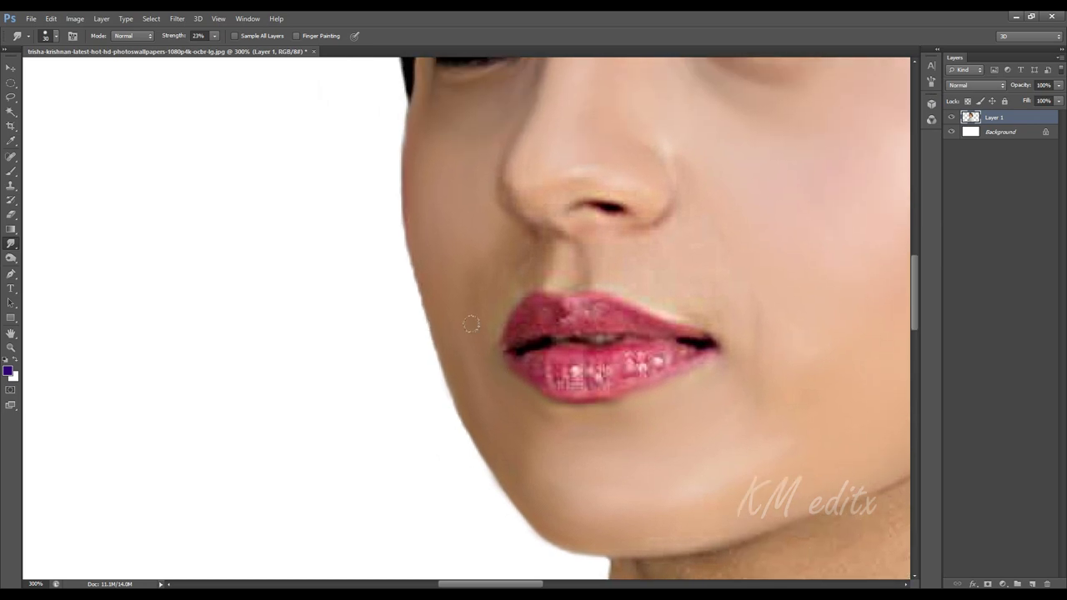
{"action": "scroll", "coordinate": [499, 297], "scroll_direction": "up", "scroll_amount": 2}
{"action": "scroll", "coordinate": [499, 297], "scroll_direction": "right", "scroll_amount": 1}
{"action": "key", "text": "bracketright"}
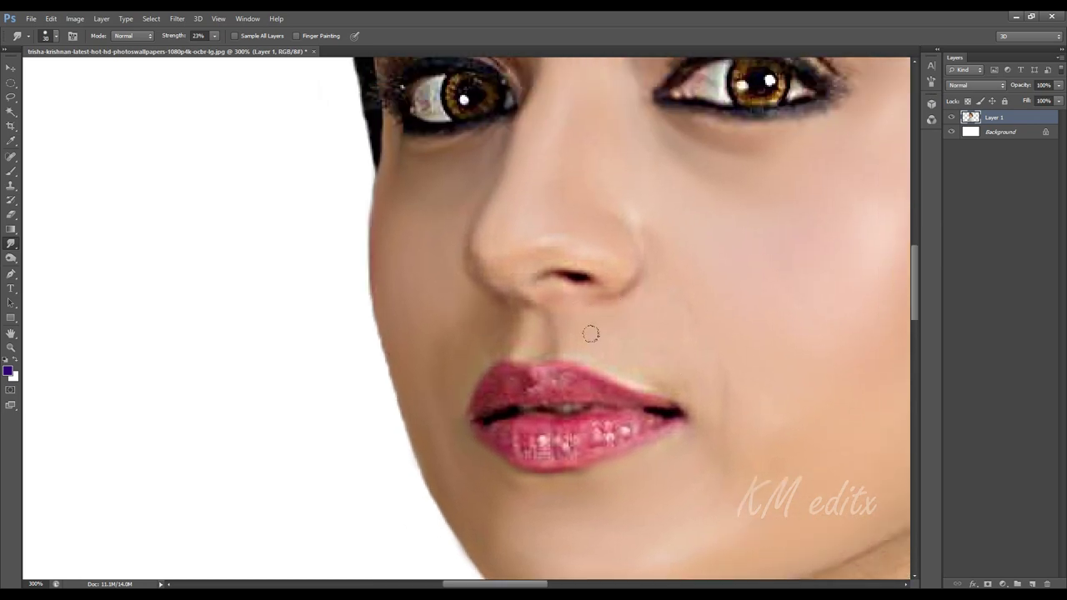
{"action": "key", "text": "bracketleft"}
{"action": "left_click_drag", "start_coordinate": [656, 384], "coordinate": [671, 376]}
{"action": "scroll", "coordinate": [661, 313], "scroll_direction": "up", "scroll_amount": 2}
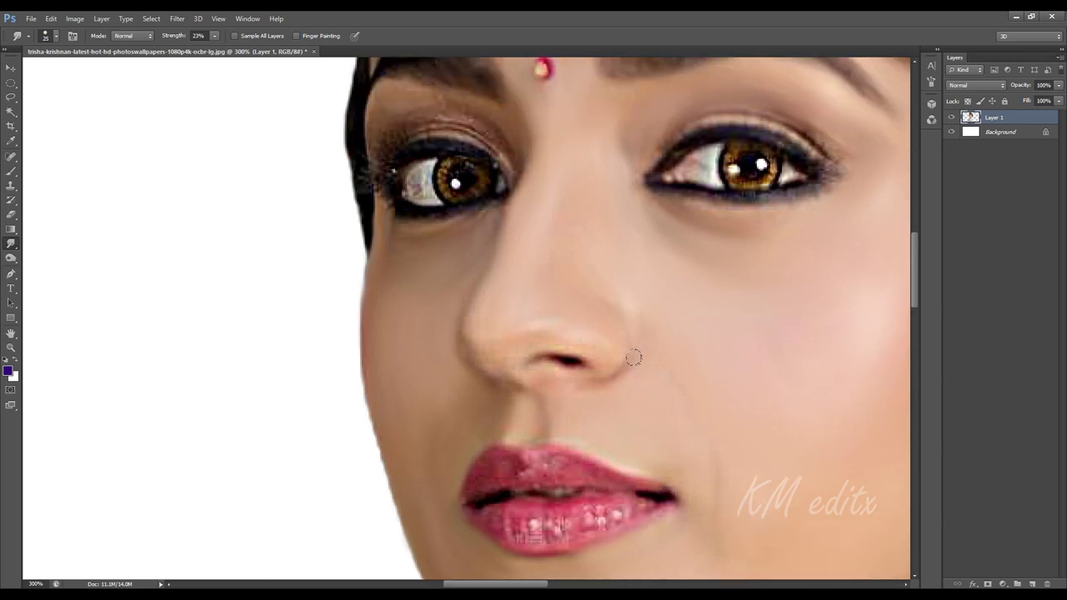
Smudge around the nostrils and the side of the nose with a brush reduced to 15
{"action": "key", "text": "bracketleft"}
{"action": "scroll", "coordinate": [661, 394], "scroll_direction": "up", "scroll_amount": 1}
{"action": "scroll", "coordinate": [660, 394], "scroll_direction": "left", "scroll_amount": 2}
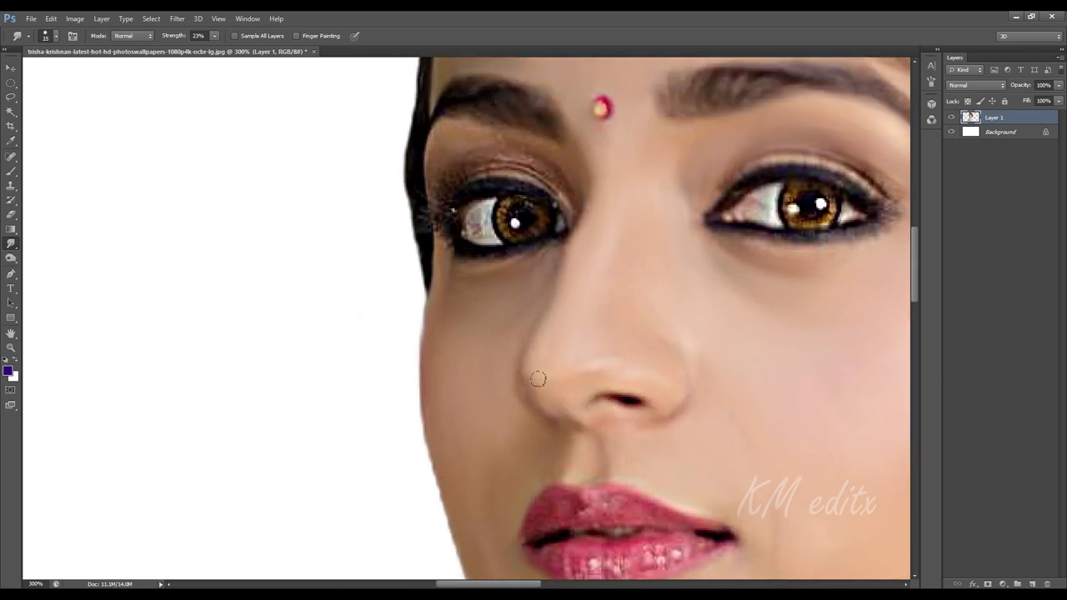
Smudge the far-side eyelid and the area around that eye, reducing the brush for the finer details
{"action": "left_click_drag", "start_coordinate": [587, 334], "coordinate": [602, 452]}
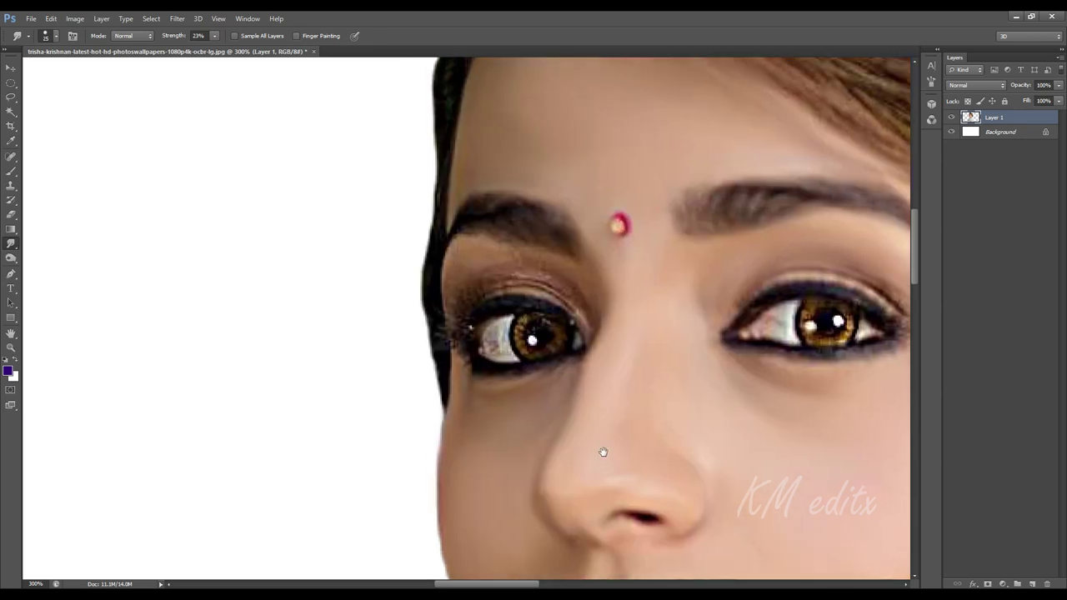
{"action": "key", "text": "bracketleft"}
{"action": "key", "text": "bracketleft"}
{"action": "left_click_drag", "start_coordinate": [582, 376], "coordinate": [605, 481]}
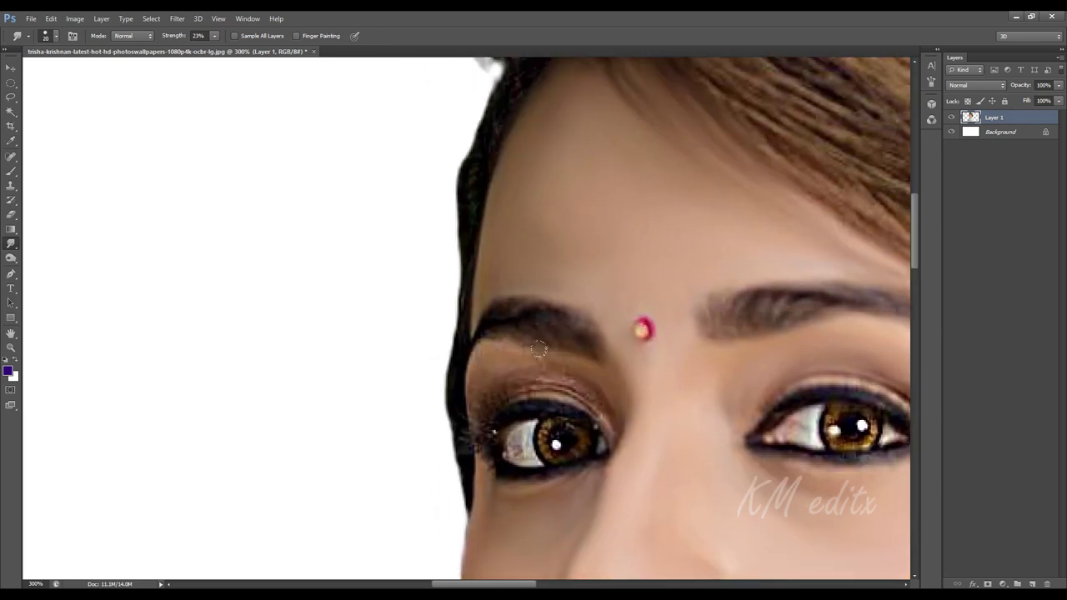
{"action": "key", "text": "bracketleft"}
{"action": "key", "text": "bracketleft"}
{"action": "key", "text": "bracketleft"}
{"action": "left_click_drag", "start_coordinate": [534, 365], "coordinate": [577, 367]}
Smooth the upper forehead skin beneath the hairline with the Smudge brush enlarged to 35
{"action": "key", "text": "ctrl+minus"}
{"action": "key", "text": "ctrl+minus"}
{"action": "mouse_move", "coordinate": [826, 467]}
{"action": "left_mouse_down"}
{"action": "mouse_move", "coordinate": [639, 439]}
{"action": "mouse_move", "coordinate": [779, 497]}
{"action": "left_mouse_up"}
{"action": "key", "text": "ctrl+plus"}
{"action": "key", "text": "ctrl+plus"}
{"action": "key", "text": "bracketright"}
{"action": "key", "text": "bracketright"}
{"action": "key", "text": "bracketright"}
{"action": "key", "text": "bracketright"}
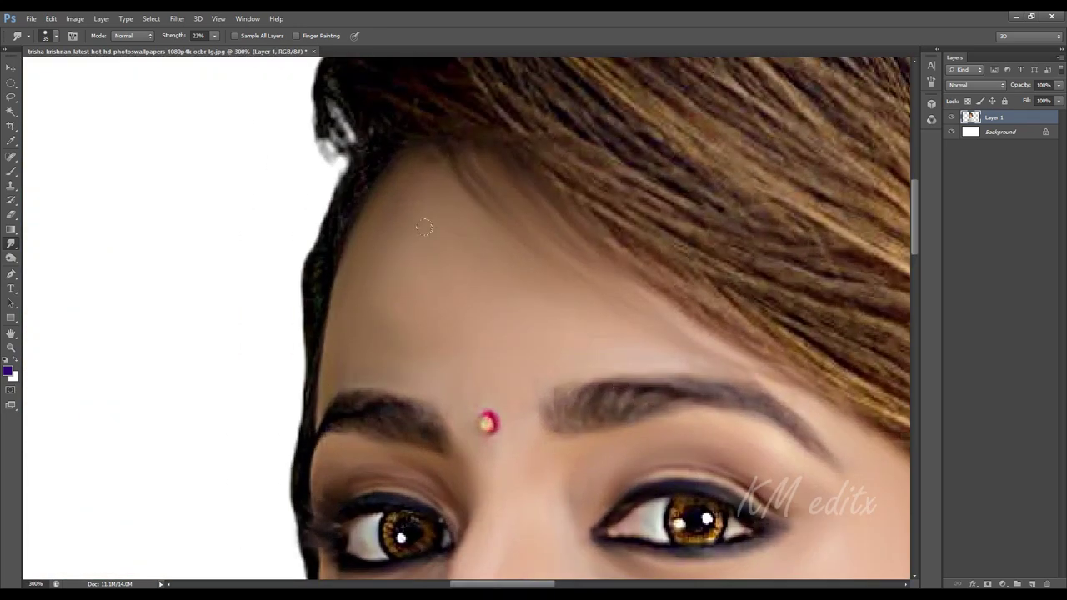
Set the Smudge strength to 32% and smooth the earring-side eyebrow along its hairs with a size 20 brush
{"action": "left_click", "coordinate": [215, 36]}
{"action": "left_click_drag", "start_coordinate": [220, 51], "coordinate": [227, 50]}
{"action": "left_click_drag", "start_coordinate": [725, 379], "coordinate": [772, 386]}
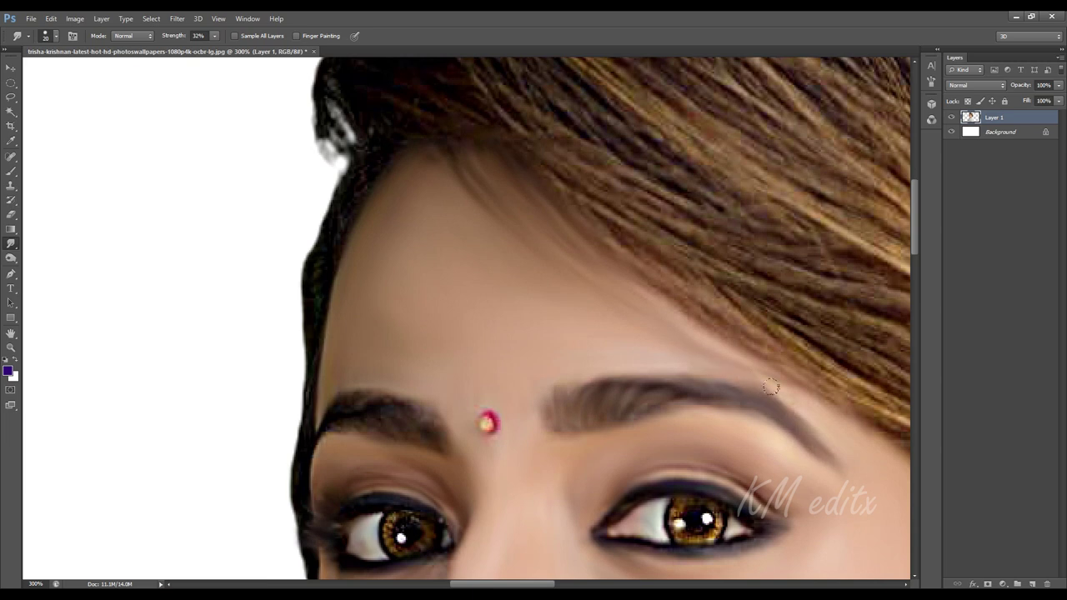
Smooth the far-side eyebrow along its hairs with the size 20 Smudge brush
{"action": "left_click_drag", "start_coordinate": [690, 374], "coordinate": [815, 341]}
{"action": "left_click_drag", "start_coordinate": [749, 377], "coordinate": [822, 366]}
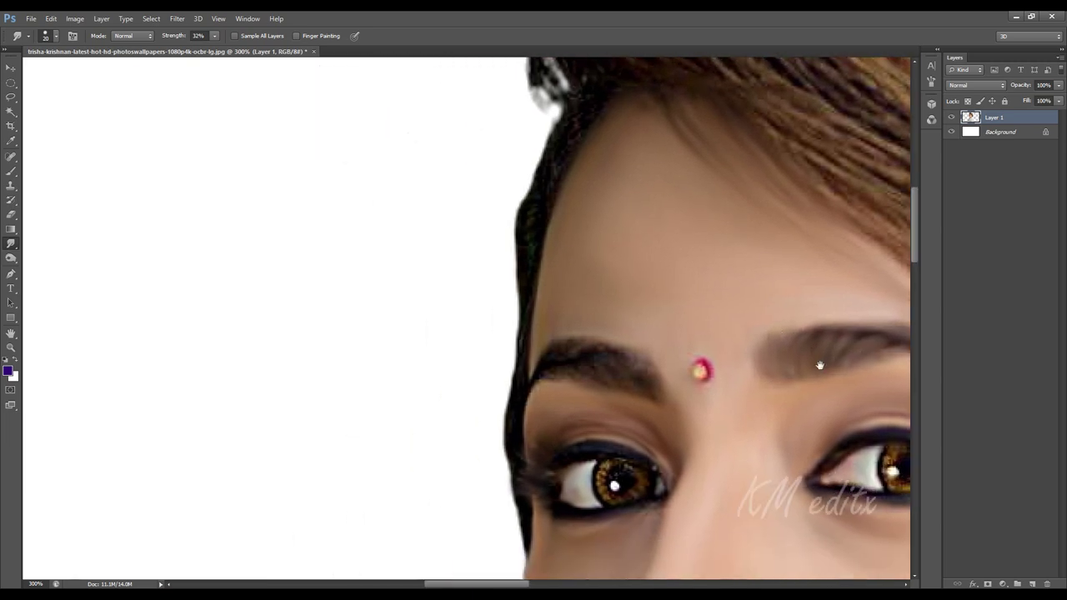
{"action": "left_click_drag", "start_coordinate": [579, 347], "coordinate": [544, 370]}
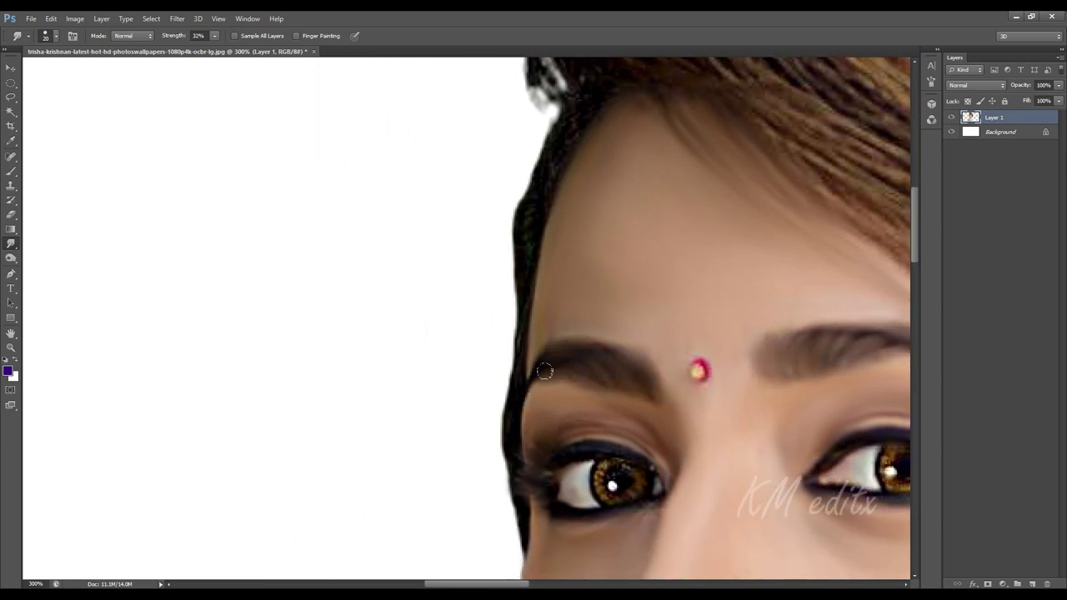
{"action": "left_click_drag", "start_coordinate": [563, 411], "coordinate": [541, 362]}
Smooth the lips, neck and skin beside the mouth corner with Smudge brushes of 20 to 30
{"action": "key", "text": "]"}
{"action": "key", "text": "ctrl+0"}
{"action": "left_click", "coordinate": [506, 330], "text": "ctrl"}
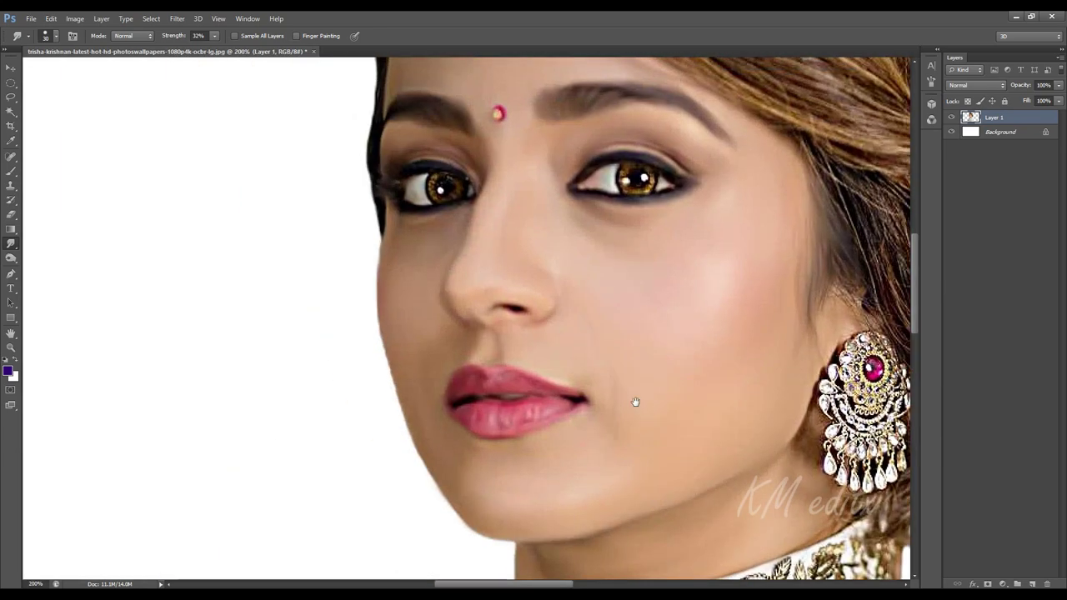
{"action": "left_click_drag", "start_coordinate": [636, 400], "coordinate": [610, 357]}
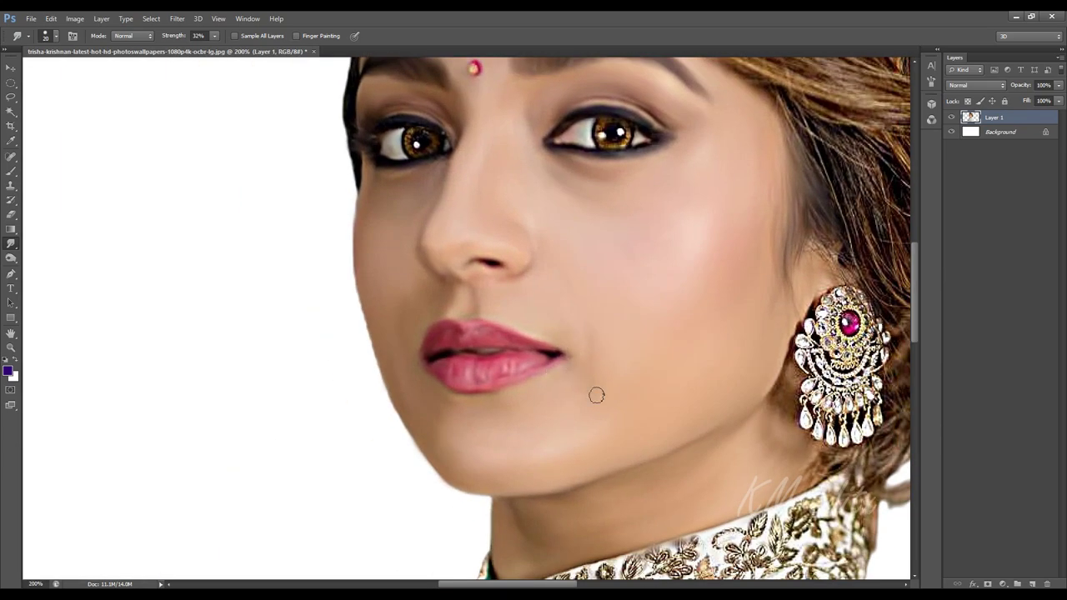
{"action": "left_click_drag", "start_coordinate": [597, 395], "coordinate": [585, 387]}
Smudge the front hair sweep above the forehead along the strand direction with the brush enlarged to 50
{"action": "key", "text": "ctrl+minus"}
{"action": "left_click", "coordinate": [521, 122], "text": "ctrl"}
{"action": "mouse_move", "coordinate": [521, 122]}
{"action": "left_mouse_down"}
{"action": "mouse_move", "coordinate": [519, 373]}
{"action": "mouse_move", "coordinate": [511, 368]}
{"action": "left_mouse_up"}
{"action": "key", "text": "]"}
{"action": "key", "text": "]"}
{"action": "key", "text": "]"}
{"action": "mouse_move", "coordinate": [408, 299]}
{"action": "left_mouse_down"}
{"action": "mouse_move", "coordinate": [557, 392]}
{"action": "mouse_move", "coordinate": [684, 418]}
{"action": "left_mouse_up"}
{"action": "left_click_drag", "start_coordinate": [684, 418], "coordinate": [648, 364]}
{"action": "left_click_drag", "start_coordinate": [447, 334], "coordinate": [667, 459]}
{"action": "mouse_move", "coordinate": [576, 388]}
{"action": "left_mouse_down"}
{"action": "mouse_move", "coordinate": [429, 350]}
{"action": "mouse_move", "coordinate": [658, 427]}
{"action": "left_mouse_up"}
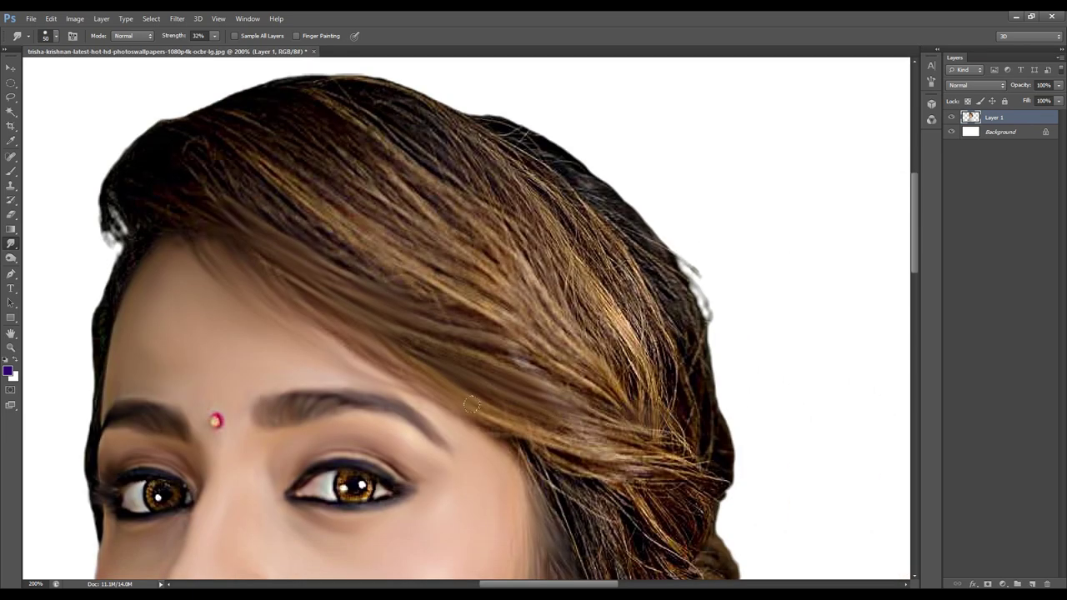
{"action": "left_click_drag", "start_coordinate": [501, 433], "coordinate": [675, 467]}
{"action": "mouse_move", "coordinate": [447, 351]}
{"action": "left_mouse_down"}
{"action": "mouse_move", "coordinate": [601, 394]}
{"action": "mouse_move", "coordinate": [686, 479]}
{"action": "left_mouse_up"}
Blend the upper hair strands from the crown down towards the front sweep with a size 70 Smudge brush
{"action": "scroll", "coordinate": [598, 420], "scroll_direction": "up", "scroll_amount": 1}
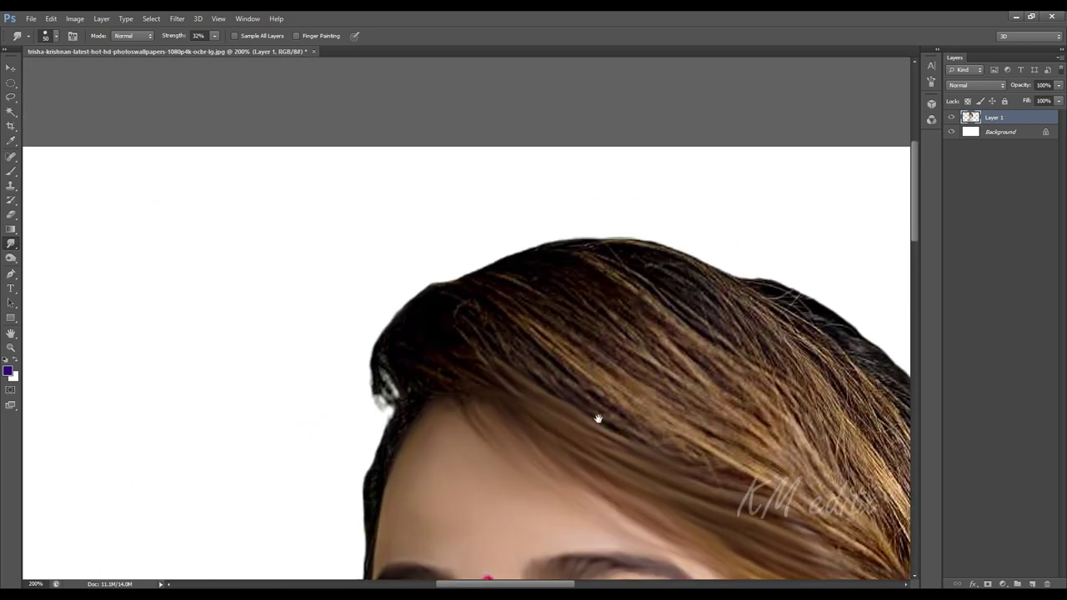
{"action": "key", "text": "]"}
{"action": "key", "text": "]"}
{"action": "left_click_drag", "start_coordinate": [561, 296], "coordinate": [698, 375]}
{"action": "mouse_move", "coordinate": [603, 280]}
{"action": "left_mouse_down"}
{"action": "mouse_move", "coordinate": [739, 380]}
{"action": "mouse_move", "coordinate": [667, 347]}
{"action": "left_mouse_up"}
{"action": "left_click_drag", "start_coordinate": [582, 329], "coordinate": [703, 412]}
{"action": "left_click_drag", "start_coordinate": [635, 365], "coordinate": [760, 484]}
{"action": "left_click_drag", "start_coordinate": [608, 412], "coordinate": [725, 510]}
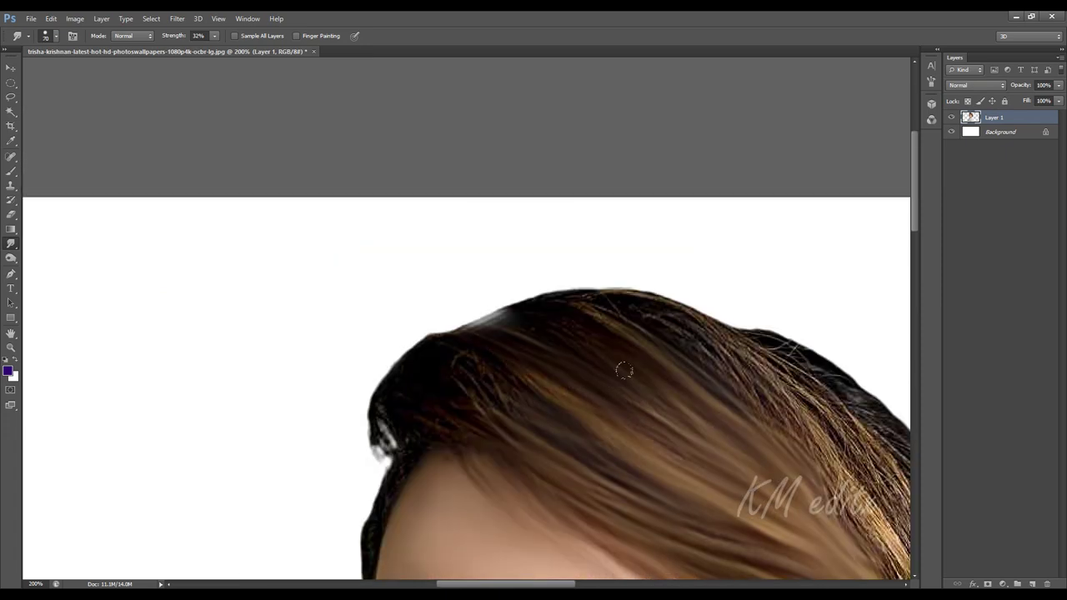
Smudge the remaining strands across the crown and near the front hair roots, reducing the brush from 70 to 60
{"action": "left_click_drag", "start_coordinate": [637, 321], "coordinate": [741, 377]}
{"action": "left_click_drag", "start_coordinate": [720, 333], "coordinate": [845, 463]}
{"action": "left_click_drag", "start_coordinate": [747, 405], "coordinate": [785, 445]}
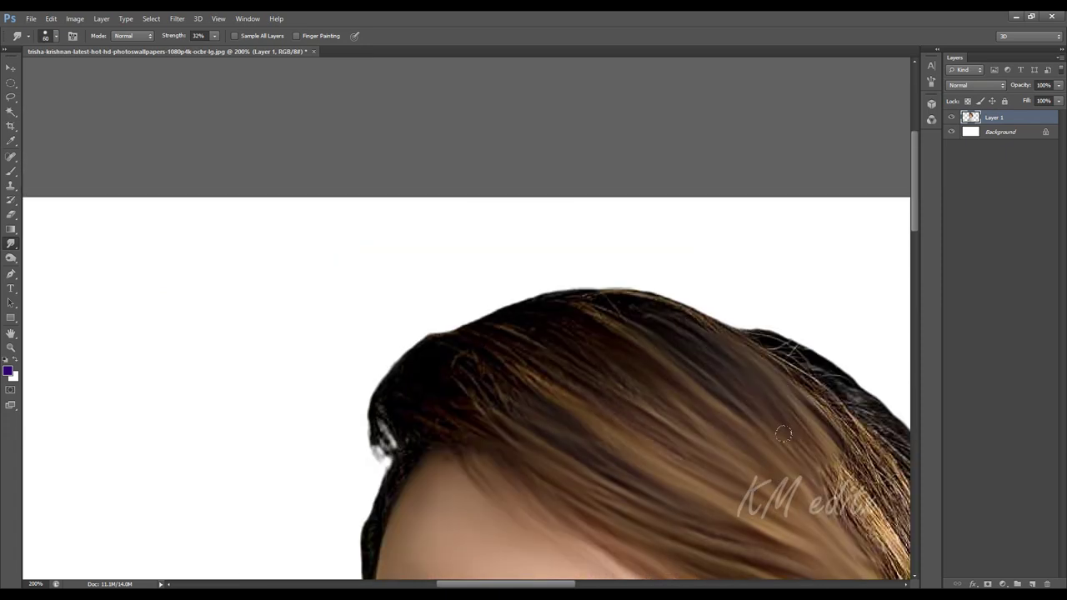
{"action": "left_click_drag", "start_coordinate": [565, 376], "coordinate": [672, 427]}
{"action": "key", "text": "["}
{"action": "left_click_drag", "start_coordinate": [453, 358], "coordinate": [502, 407]}
{"action": "left_click_drag", "start_coordinate": [509, 363], "coordinate": [542, 384]}
{"action": "mouse_move", "coordinate": [496, 322]}
{"action": "left_mouse_down"}
{"action": "mouse_move", "coordinate": [589, 345]}
{"action": "mouse_move", "coordinate": [636, 395]}
{"action": "left_mouse_up"}
Blend the fine light strands along the top outline of the hair with a size 50 Smudge brush
{"action": "key", "text": "["}
{"action": "key", "text": "["}
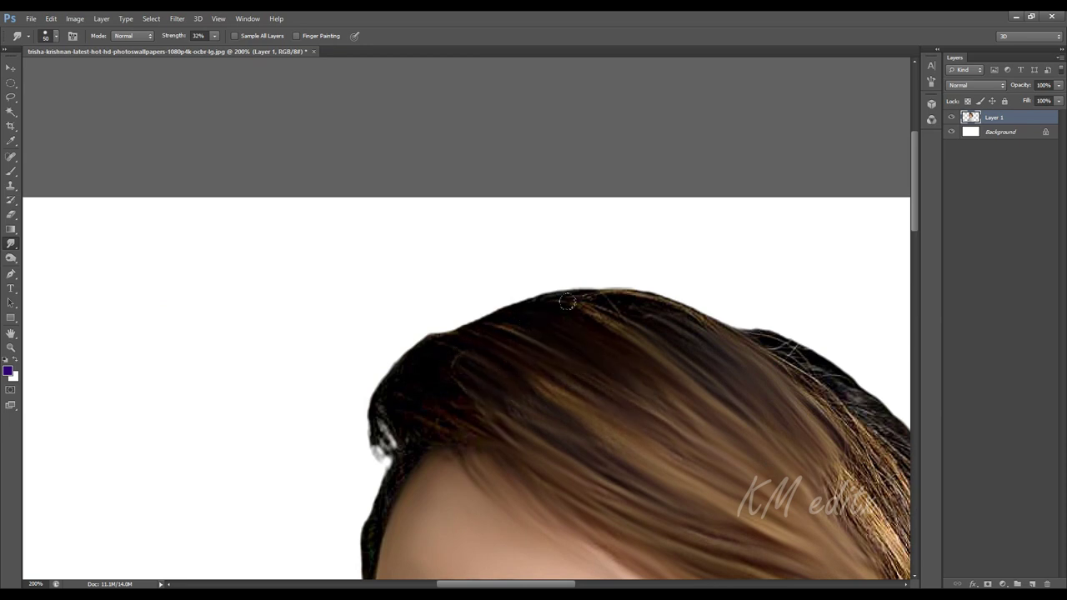
{"action": "left_click_drag", "start_coordinate": [569, 303], "coordinate": [617, 331]}
{"action": "mouse_move", "coordinate": [567, 295]}
{"action": "left_mouse_down"}
{"action": "mouse_move", "coordinate": [640, 324]}
{"action": "mouse_move", "coordinate": [698, 313]}
{"action": "left_mouse_up"}
{"action": "left_click_drag", "start_coordinate": [658, 303], "coordinate": [732, 337]}
Smudge the frizzy front hair tuft and the dark hair edge beside the far side of the forehead with smaller brushes
{"action": "left_click_drag", "start_coordinate": [488, 420], "coordinate": [544, 382]}
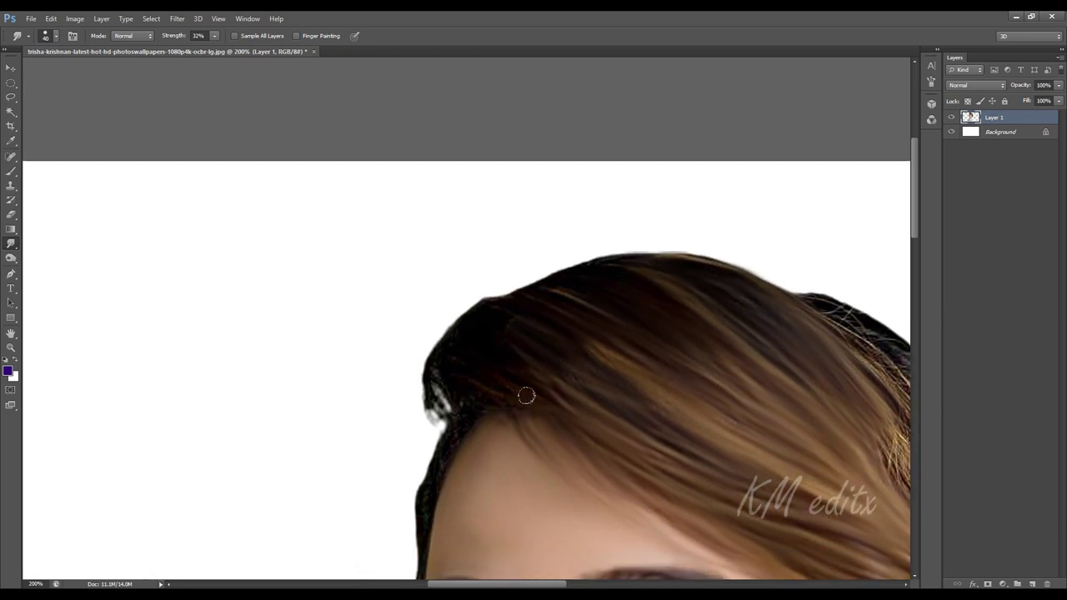
{"action": "key", "text": "["}
{"action": "mouse_move", "coordinate": [441, 368]}
{"action": "left_mouse_down"}
{"action": "mouse_move", "coordinate": [441, 416]}
{"action": "mouse_move", "coordinate": [435, 400]}
{"action": "mouse_move", "coordinate": [459, 369]}
{"action": "mouse_move", "coordinate": [463, 313]}
{"action": "left_mouse_up"}
{"action": "key", "text": "bracketright"}
{"action": "left_click_drag", "start_coordinate": [460, 338], "coordinate": [443, 373]}
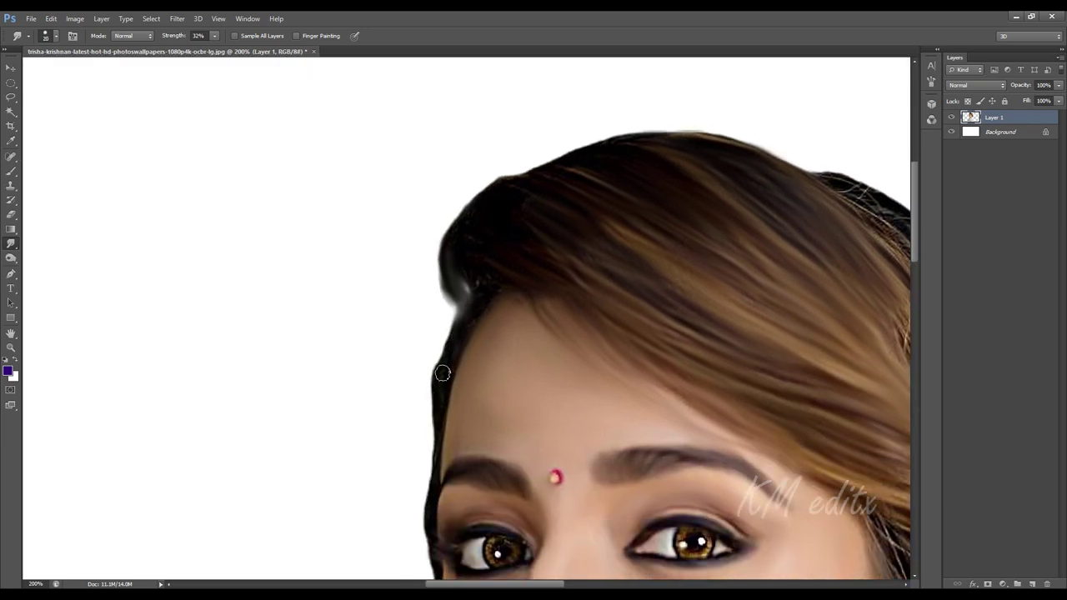
{"action": "left_click_drag", "start_coordinate": [475, 315], "coordinate": [457, 420]}
{"action": "key", "text": "bracketright"}
{"action": "mouse_move", "coordinate": [456, 383]}
{"action": "left_mouse_down"}
{"action": "mouse_move", "coordinate": [454, 311]}
{"action": "mouse_move", "coordinate": [476, 329]}
{"action": "left_mouse_up"}
Smudge the golden strands at the back of the head along their flow with the brush enlarged to 45
{"action": "left_click_drag", "start_coordinate": [571, 289], "coordinate": [200, 170]}
{"action": "left_click_drag", "start_coordinate": [484, 307], "coordinate": [417, 298]}
{"action": "key", "text": "bracketright"}
{"action": "key", "text": "bracketright"}
{"action": "key", "text": "bracketright"}
{"action": "key", "text": "bracketright"}
{"action": "left_click_drag", "start_coordinate": [467, 245], "coordinate": [507, 327]}
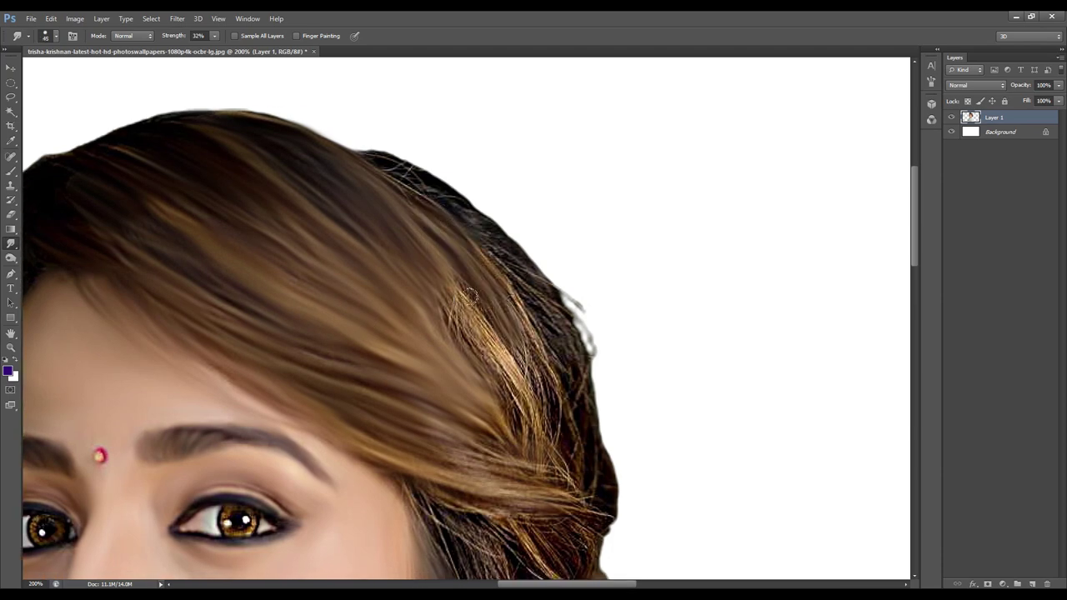
{"action": "left_click_drag", "start_coordinate": [460, 291], "coordinate": [542, 439]}
Blend the gathered strands sweeping back above the ear with Smudge strokes that follow the hair direction
{"action": "left_click_drag", "start_coordinate": [504, 388], "coordinate": [440, 207]}
{"action": "left_click_drag", "start_coordinate": [367, 262], "coordinate": [499, 318]}
{"action": "left_click_drag", "start_coordinate": [409, 262], "coordinate": [464, 281]}
{"action": "left_click_drag", "start_coordinate": [416, 243], "coordinate": [464, 280]}
{"action": "mouse_move", "coordinate": [435, 237]}
{"action": "left_mouse_down"}
{"action": "mouse_move", "coordinate": [492, 295]}
{"action": "mouse_move", "coordinate": [485, 253]}
{"action": "left_mouse_up"}
{"action": "mouse_move", "coordinate": [379, 269]}
{"action": "left_mouse_down"}
{"action": "mouse_move", "coordinate": [450, 421]}
{"action": "mouse_move", "coordinate": [455, 309]}
{"action": "mouse_move", "coordinate": [500, 346]}
{"action": "mouse_move", "coordinate": [476, 387]}
{"action": "mouse_move", "coordinate": [515, 417]}
{"action": "left_mouse_up"}
{"action": "mouse_move", "coordinate": [478, 366]}
{"action": "left_mouse_down"}
{"action": "mouse_move", "coordinate": [484, 281]}
{"action": "mouse_move", "coordinate": [497, 378]}
{"action": "left_mouse_up"}
{"action": "left_click_drag", "start_coordinate": [366, 179], "coordinate": [404, 235]}
Smudge the dark strands beside the earring-side temple and below the gathered hair, shrinking the brush for finer areas
{"action": "left_click_drag", "start_coordinate": [414, 275], "coordinate": [389, 350]}
{"action": "key", "text": "bracketleft"}
{"action": "left_click_drag", "start_coordinate": [325, 234], "coordinate": [356, 379]}
{"action": "key", "text": "bracketleft"}
{"action": "mouse_move", "coordinate": [357, 254]}
{"action": "left_mouse_down"}
{"action": "mouse_move", "coordinate": [455, 274]}
{"action": "mouse_move", "coordinate": [438, 299]}
{"action": "left_mouse_up"}
{"action": "mouse_move", "coordinate": [472, 275]}
{"action": "left_mouse_down"}
{"action": "mouse_move", "coordinate": [498, 302]}
{"action": "mouse_move", "coordinate": [478, 314]}
{"action": "left_mouse_up"}
{"action": "left_click_drag", "start_coordinate": [473, 229], "coordinate": [441, 336]}
{"action": "left_click_drag", "start_coordinate": [439, 271], "coordinate": [436, 317]}
Blend the hair at the back of the head and behind the ear with an enlarged Smudge brush
{"action": "key", "text": "bracketright"}
{"action": "key", "text": "bracketright"}
{"action": "mouse_move", "coordinate": [415, 176]}
{"action": "left_mouse_down"}
{"action": "mouse_move", "coordinate": [436, 256]}
{"action": "mouse_move", "coordinate": [469, 233]}
{"action": "left_mouse_up"}
{"action": "mouse_move", "coordinate": [469, 234]}
{"action": "left_mouse_down"}
{"action": "mouse_move", "coordinate": [464, 349]}
{"action": "mouse_move", "coordinate": [480, 362]}
{"action": "left_mouse_up"}
{"action": "left_click_drag", "start_coordinate": [485, 332], "coordinate": [496, 375]}
Smudge long strokes over the crown and back hair with a brush enlarged beyond 50 to even out the strands
{"action": "mouse_move", "coordinate": [408, 126]}
{"action": "left_mouse_down"}
{"action": "mouse_move", "coordinate": [470, 286]}
{"action": "mouse_move", "coordinate": [364, 215]}
{"action": "mouse_move", "coordinate": [357, 186]}
{"action": "mouse_move", "coordinate": [446, 262]}
{"action": "mouse_move", "coordinate": [387, 258]}
{"action": "mouse_move", "coordinate": [422, 367]}
{"action": "left_mouse_up"}
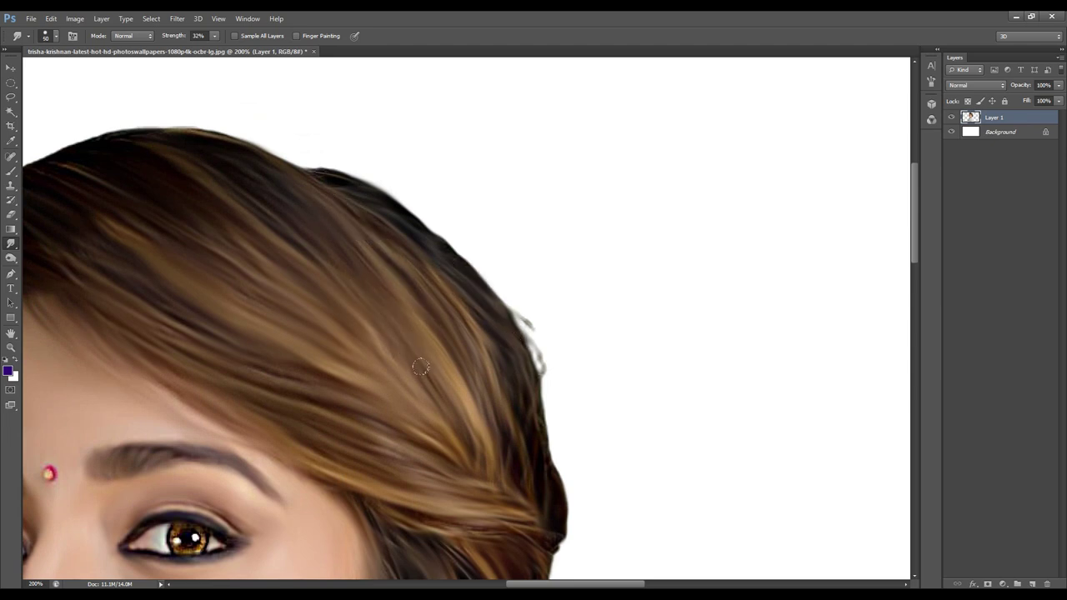
{"action": "left_click_drag", "start_coordinate": [352, 246], "coordinate": [617, 299]}
{"action": "key", "text": "bracketright"}
{"action": "key", "text": "bracketright"}
{"action": "key", "text": "bracketright"}
{"action": "key", "text": "bracketright"}
{"action": "left_click_drag", "start_coordinate": [515, 245], "coordinate": [617, 337]}
{"action": "left_click_drag", "start_coordinate": [403, 350], "coordinate": [612, 457]}
{"action": "mouse_move", "coordinate": [617, 467]}
{"action": "left_mouse_down"}
{"action": "mouse_move", "coordinate": [569, 351]}
{"action": "mouse_move", "coordinate": [647, 402]}
{"action": "left_mouse_up"}
Refine the notch in the hair outline behind the crown with a small Smudge brush of about 10
{"action": "mouse_move", "coordinate": [374, 225]}
{"action": "left_mouse_down"}
{"action": "mouse_move", "coordinate": [629, 375]}
{"action": "mouse_move", "coordinate": [315, 459]}
{"action": "left_mouse_up"}
{"action": "key", "text": "bracketleft"}
{"action": "key", "text": "bracketleft"}
{"action": "key", "text": "bracketleft"}
{"action": "key", "text": "bracketleft"}
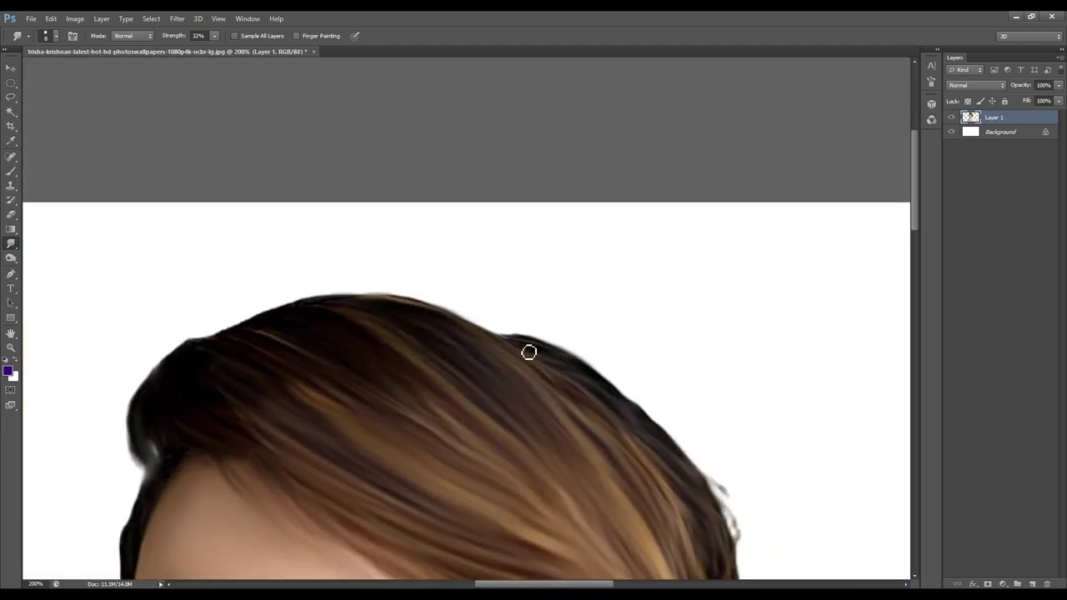
{"action": "left_click_drag", "start_coordinate": [529, 350], "coordinate": [562, 348]}
{"action": "key", "text": "bracketright"}
{"action": "key", "text": "bracketright"}
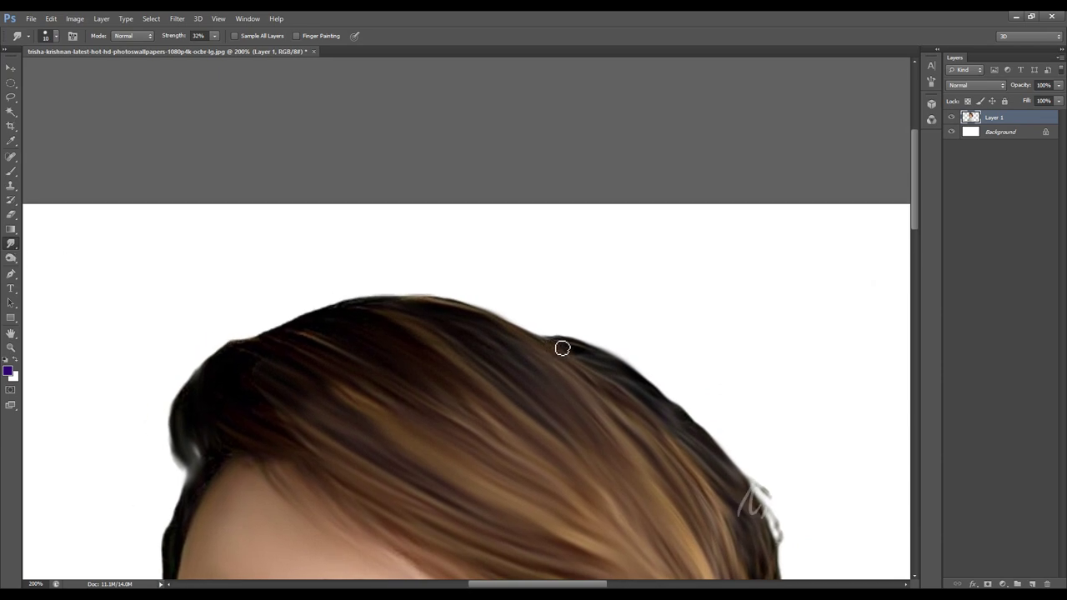
Smudge the rear hair edge and the bun behind the earring with a size 40 brush
{"action": "left_click_drag", "start_coordinate": [799, 534], "coordinate": [542, 293]}
{"action": "left_click_drag", "start_coordinate": [495, 226], "coordinate": [516, 253]}
{"action": "left_click_drag", "start_coordinate": [618, 527], "coordinate": [567, 253]}
{"action": "mouse_move", "coordinate": [447, 260]}
{"action": "left_mouse_down"}
{"action": "mouse_move", "coordinate": [499, 298]}
{"action": "mouse_move", "coordinate": [485, 278]}
{"action": "mouse_move", "coordinate": [492, 367]}
{"action": "mouse_move", "coordinate": [514, 398]}
{"action": "left_mouse_up"}
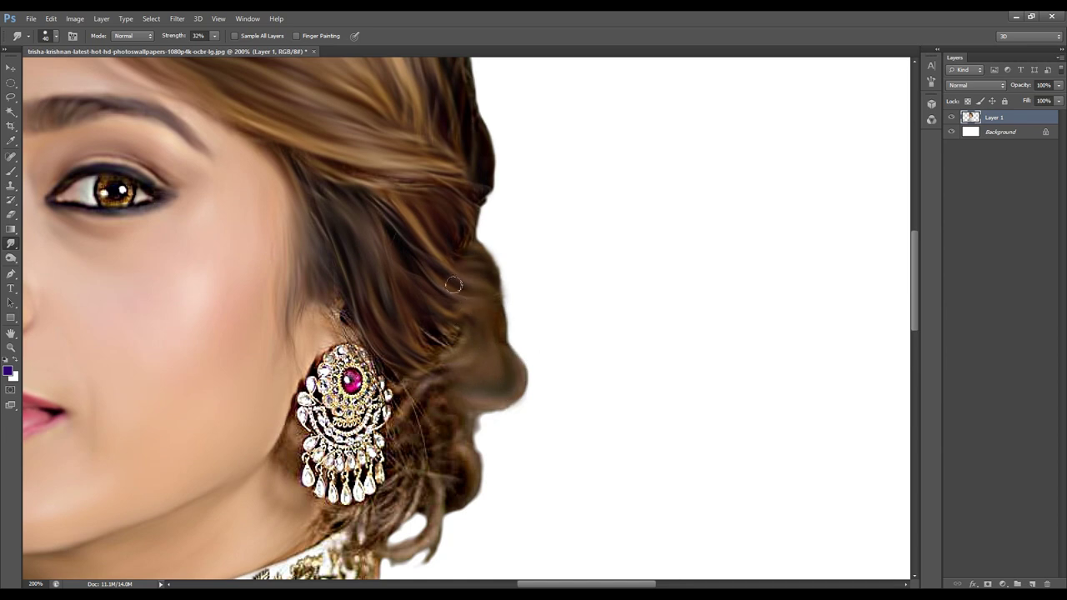
Smudge the bun and the loose curls behind and below the earring with a brush of 40, reduced to 35
{"action": "left_click_drag", "start_coordinate": [436, 412], "coordinate": [462, 311]}
{"action": "left_click_drag", "start_coordinate": [469, 338], "coordinate": [486, 410]}
{"action": "key", "text": "bracketleft"}
{"action": "mouse_move", "coordinate": [423, 321]}
{"action": "left_mouse_down"}
{"action": "mouse_move", "coordinate": [433, 379]}
{"action": "mouse_move", "coordinate": [410, 445]}
{"action": "left_mouse_up"}
{"action": "mouse_move", "coordinate": [460, 403]}
{"action": "left_mouse_down"}
{"action": "mouse_move", "coordinate": [425, 458]}
{"action": "mouse_move", "coordinate": [433, 465]}
{"action": "left_mouse_up"}
{"action": "left_click_drag", "start_coordinate": [462, 348], "coordinate": [462, 382]}
{"action": "mouse_move", "coordinate": [446, 300]}
{"action": "left_mouse_down"}
{"action": "mouse_move", "coordinate": [471, 352]}
{"action": "mouse_move", "coordinate": [415, 464]}
{"action": "left_mouse_up"}
{"action": "left_click_drag", "start_coordinate": [417, 465], "coordinate": [353, 499]}
{"action": "mouse_move", "coordinate": [350, 417]}
{"action": "left_mouse_down"}
{"action": "mouse_move", "coordinate": [378, 462]}
{"action": "mouse_move", "coordinate": [361, 472]}
{"action": "left_mouse_up"}
Smudge the dark hair above the earring and along the temple with a brush of 30 to 35
{"action": "key", "text": "bracketleft"}
{"action": "key", "text": "bracketleft"}
{"action": "scroll", "coordinate": [340, 474], "scroll_direction": "down", "scroll_amount": 4}
{"action": "scroll", "coordinate": [340, 474], "scroll_direction": "left", "scroll_amount": 1}
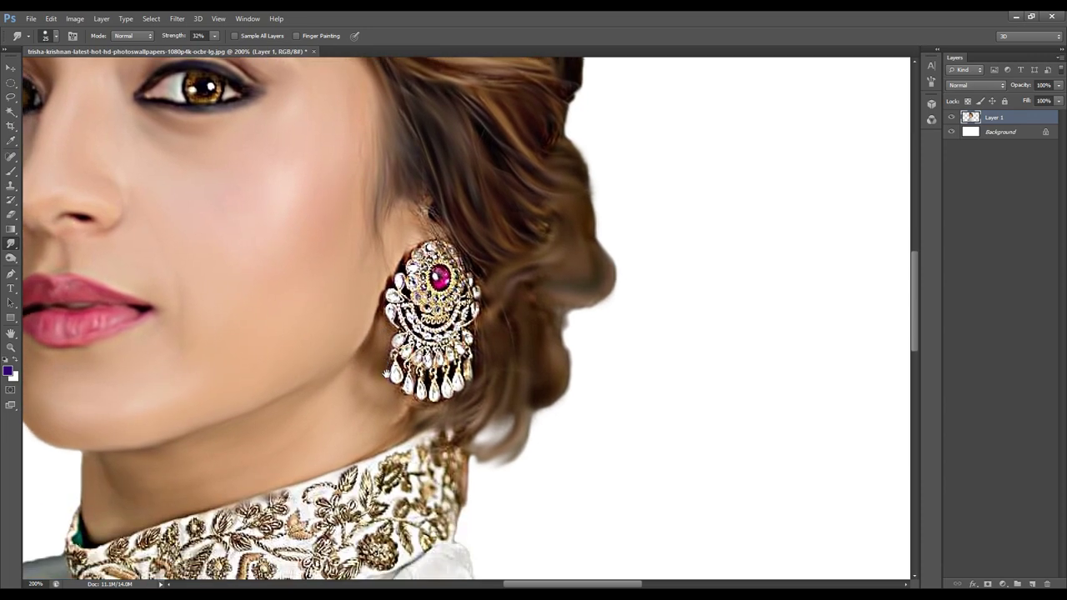
{"action": "scroll", "coordinate": [469, 393], "scroll_direction": "down", "scroll_amount": 1}
{"action": "scroll", "coordinate": [453, 403], "scroll_direction": "up", "scroll_amount": 4}
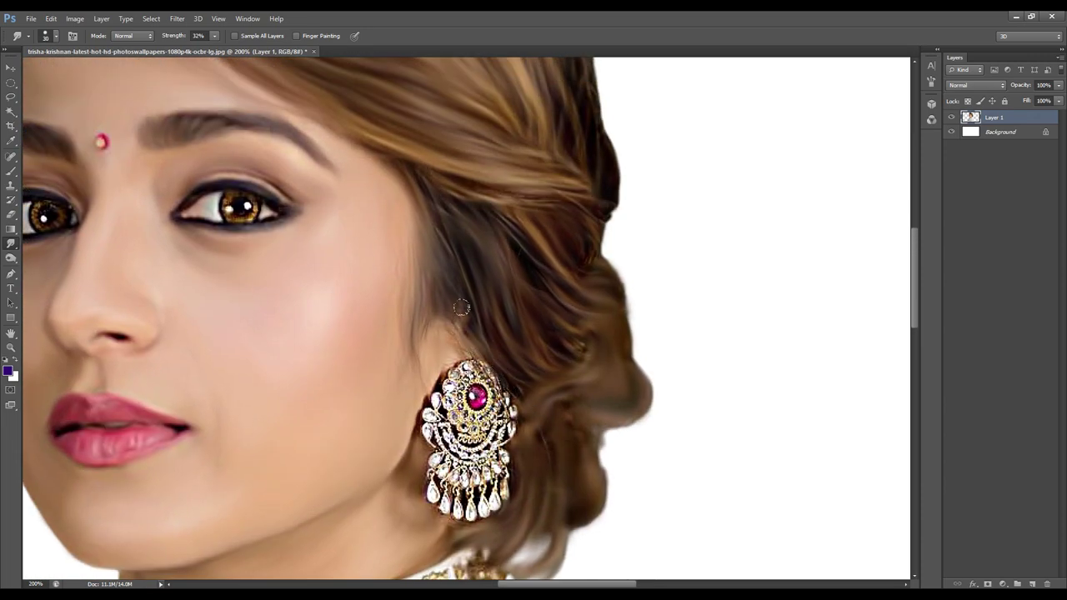
{"action": "left_click_drag", "start_coordinate": [462, 308], "coordinate": [468, 338]}
{"action": "left_click_drag", "start_coordinate": [438, 289], "coordinate": [501, 370]}
{"action": "key", "text": "bracketright"}
{"action": "left_click_drag", "start_coordinate": [484, 405], "coordinate": [474, 449]}
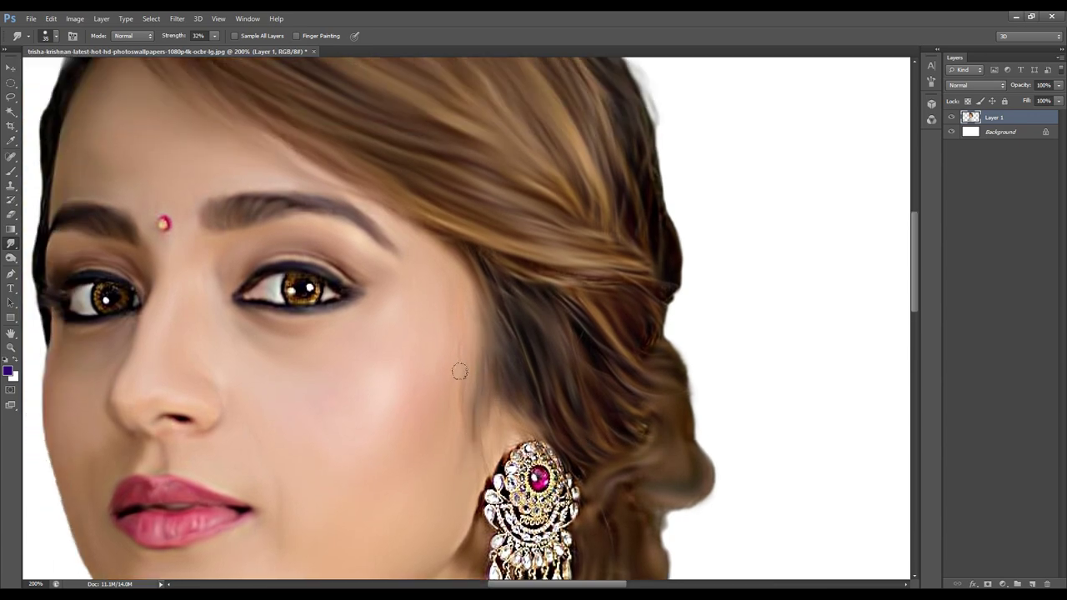
{"action": "scroll", "coordinate": [500, 350], "scroll_direction": "up", "scroll_amount": 4}
{"action": "scroll", "coordinate": [500, 350], "scroll_direction": "left", "scroll_amount": 4}
{"action": "left_click_drag", "start_coordinate": [494, 329], "coordinate": [670, 438]}
{"action": "left_click_drag", "start_coordinate": [488, 361], "coordinate": [478, 403]}
Smooth the skin on the cheek and beside the corner of the mouth with a size 60 Smudge brush
{"action": "key", "text": "ctrl+0"}
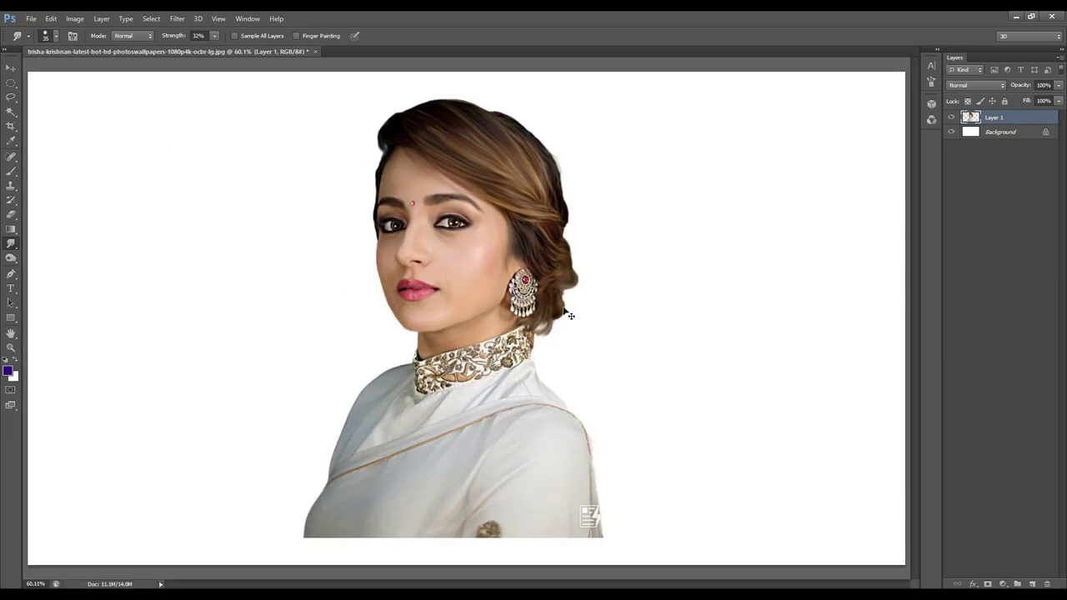
{"action": "key", "text": "ctrl+plus"}
{"action": "key", "text": "ctrl+plus"}
{"action": "key", "text": "ctrl+plus"}
{"action": "left_click_drag", "start_coordinate": [467, 250], "coordinate": [670, 445]}
{"action": "key", "text": "bracketright"}
{"action": "key", "text": "bracketright"}
{"action": "key", "text": "bracketright"}
{"action": "key", "text": "bracketright"}
{"action": "left_click_drag", "start_coordinate": [739, 352], "coordinate": [625, 300]}
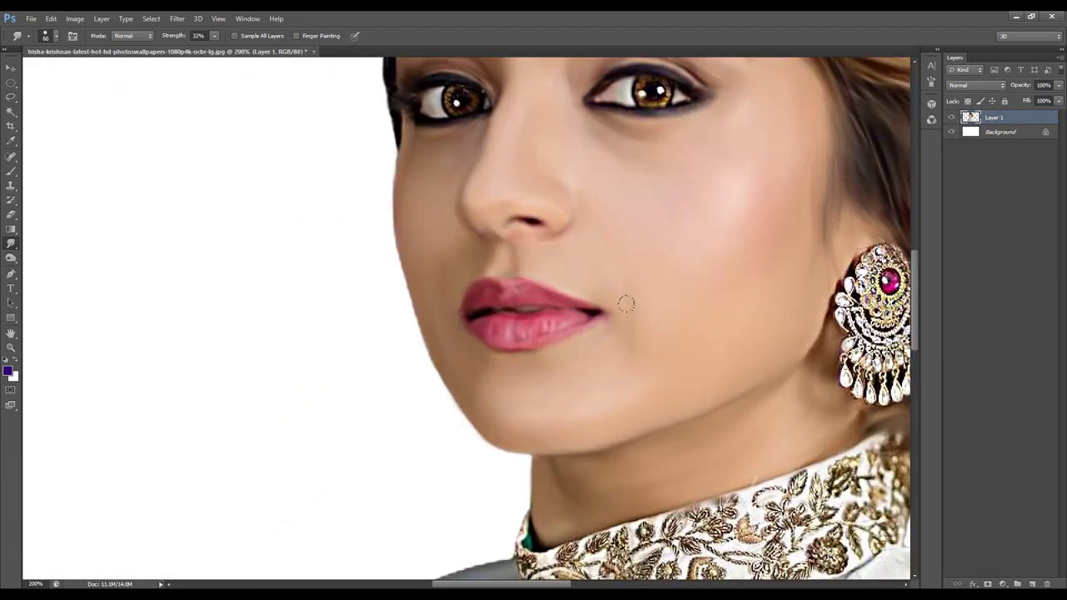
{"action": "left_click_drag", "start_coordinate": [736, 197], "coordinate": [631, 219]}
{"action": "left_click_drag", "start_coordinate": [610, 358], "coordinate": [659, 284]}
{"action": "scroll", "coordinate": [658, 283], "scroll_direction": "down", "scroll_amount": 2}
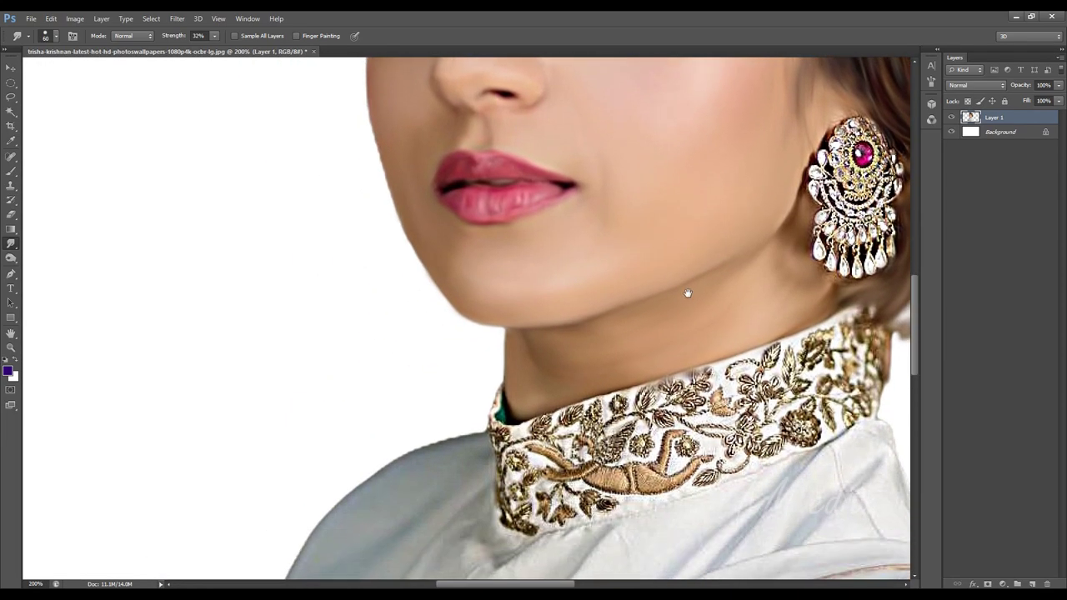
Smudge the white garment's folds and fade out its cut lower edge with large Smudge brushes, starting at 200
{"action": "key", "text": "ctrl+0"}
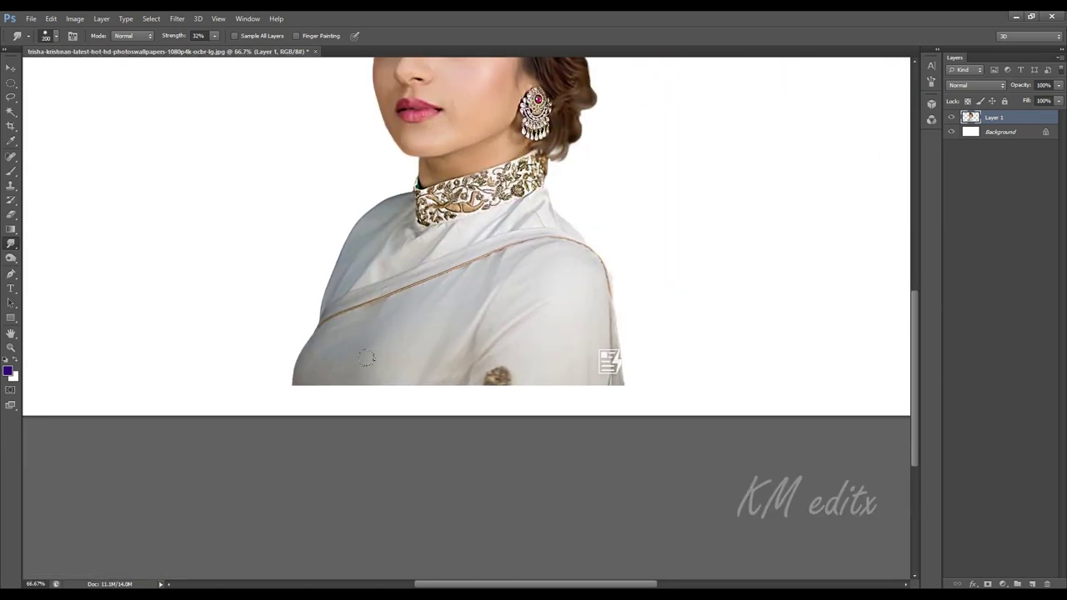
{"action": "mouse_move", "coordinate": [367, 357]}
{"action": "left_mouse_down"}
{"action": "mouse_move", "coordinate": [511, 364]}
{"action": "mouse_move", "coordinate": [548, 384]}
{"action": "mouse_move", "coordinate": [483, 357]}
{"action": "mouse_move", "coordinate": [285, 371]}
{"action": "mouse_move", "coordinate": [410, 294]}
{"action": "mouse_move", "coordinate": [420, 345]}
{"action": "mouse_move", "coordinate": [468, 335]}
{"action": "mouse_move", "coordinate": [569, 269]}
{"action": "mouse_move", "coordinate": [593, 344]}
{"action": "mouse_move", "coordinate": [572, 367]}
{"action": "mouse_move", "coordinate": [556, 264]}
{"action": "mouse_move", "coordinate": [409, 288]}
{"action": "mouse_move", "coordinate": [300, 358]}
{"action": "left_mouse_up"}
{"action": "key", "text": "bracketleft"}
{"action": "key", "text": "bracketleft"}
{"action": "left_click_drag", "start_coordinate": [503, 280], "coordinate": [557, 312]}
{"action": "key", "text": "ctrl+plus"}
{"action": "mouse_move", "coordinate": [477, 459]}
{"action": "left_mouse_down"}
{"action": "mouse_move", "coordinate": [474, 347]}
{"action": "mouse_move", "coordinate": [534, 364]}
{"action": "mouse_move", "coordinate": [679, 345]}
{"action": "mouse_move", "coordinate": [679, 376]}
{"action": "left_mouse_up"}
{"action": "key", "text": "bracketright"}
{"action": "mouse_move", "coordinate": [392, 371]}
{"action": "left_mouse_down"}
{"action": "mouse_move", "coordinate": [448, 347]}
{"action": "mouse_move", "coordinate": [272, 372]}
{"action": "mouse_move", "coordinate": [304, 366]}
{"action": "left_mouse_up"}
{"action": "key", "text": "bracketleft"}
{"action": "key", "text": "bracketleft"}
{"action": "left_click_drag", "start_coordinate": [463, 280], "coordinate": [504, 454]}
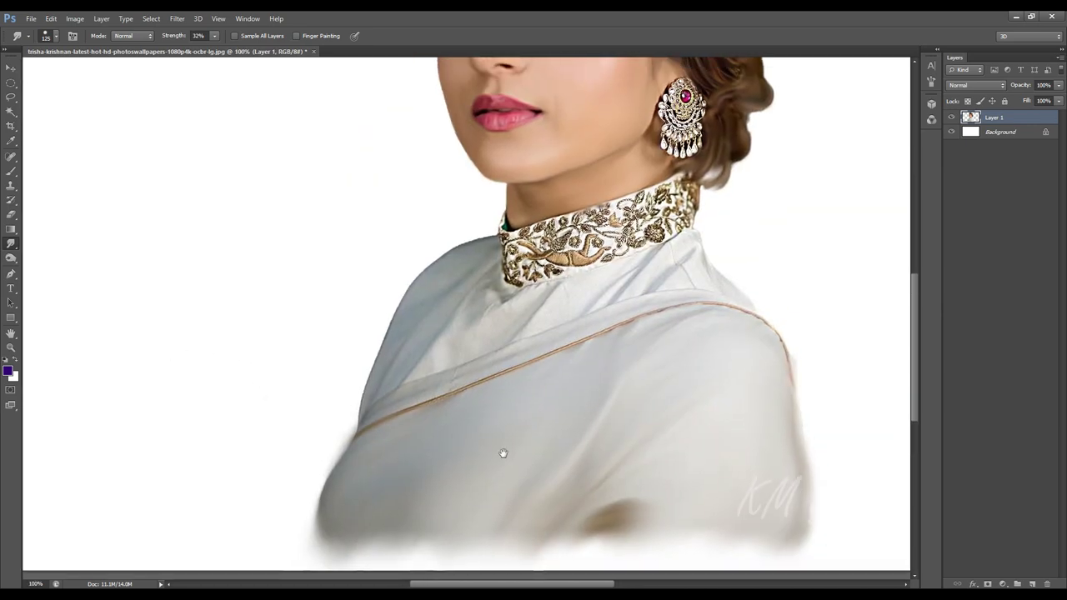
Fill the Background layer with a dark reddish brown and add a new empty layer above it
{"action": "key", "text": "ctrl+0"}
{"action": "left_click", "coordinate": [1000, 132]}
{"action": "left_click", "coordinate": [8, 370]}
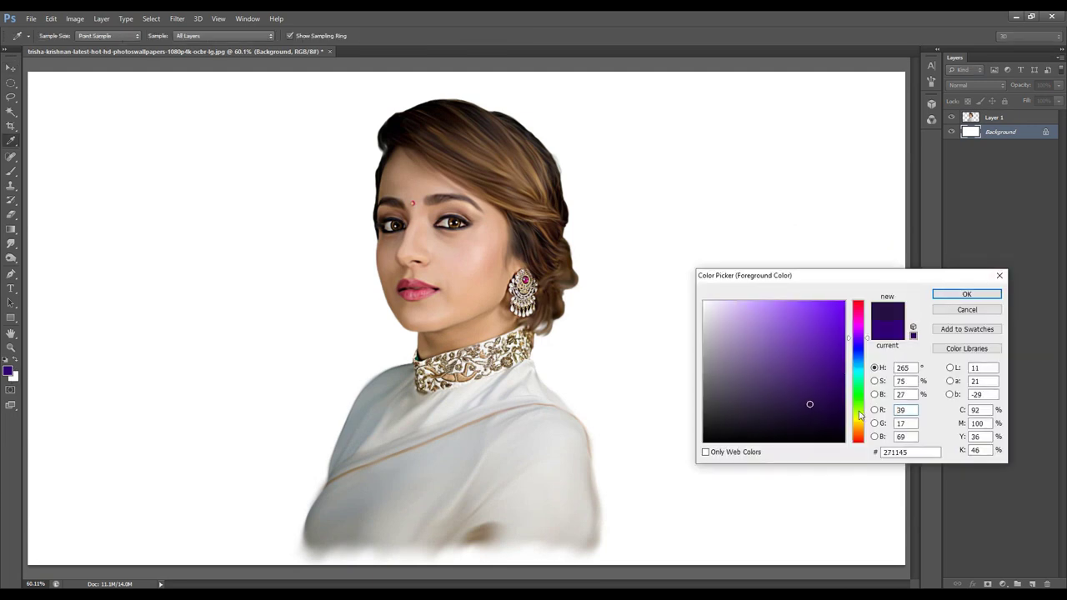
{"action": "left_click_drag", "start_coordinate": [859, 414], "coordinate": [860, 429]}
{"action": "left_click", "coordinate": [966, 294]}
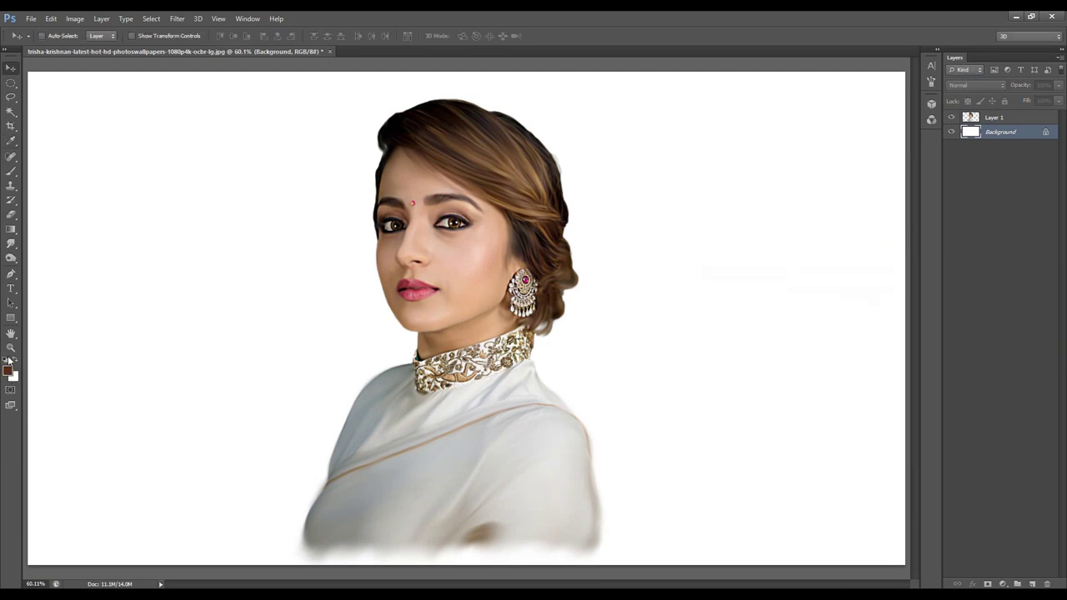
{"action": "left_click", "coordinate": [9, 360]}
{"action": "key", "text": "ctrl+BackSpace"}
{"action": "key", "text": "ctrl+minus"}
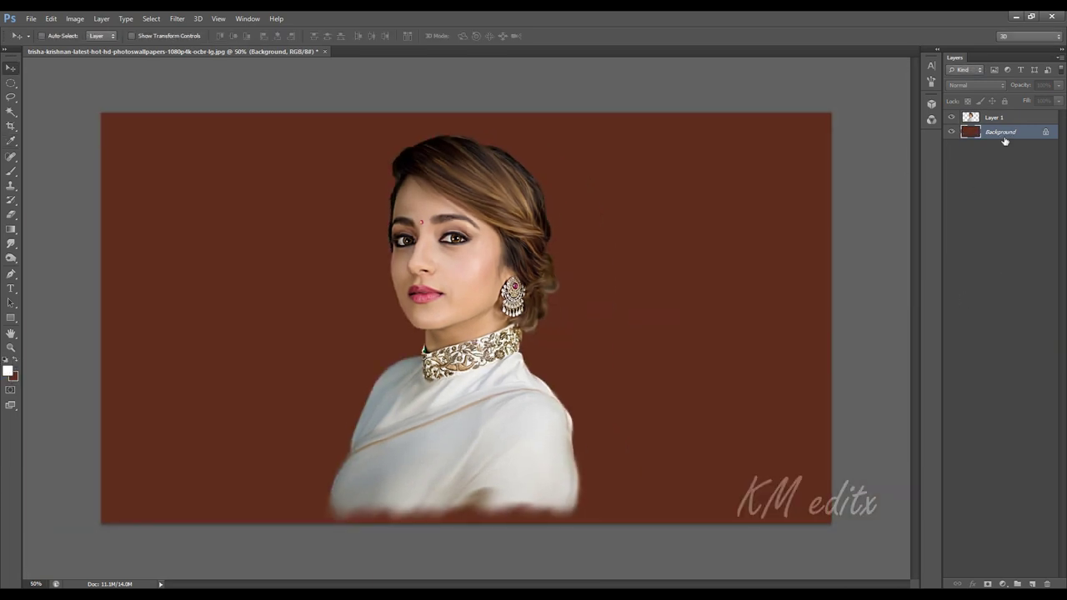
{"action": "left_click", "coordinate": [1032, 584]}
Try white shard splatters behind the portrait with a 2500 px preset brush at two sizes, undoing each attempt
{"action": "left_click", "coordinate": [11, 171]}
{"action": "right_click", "coordinate": [641, 258]}
{"action": "scroll", "coordinate": [842, 507], "scroll_direction": "down", "scroll_amount": 2}
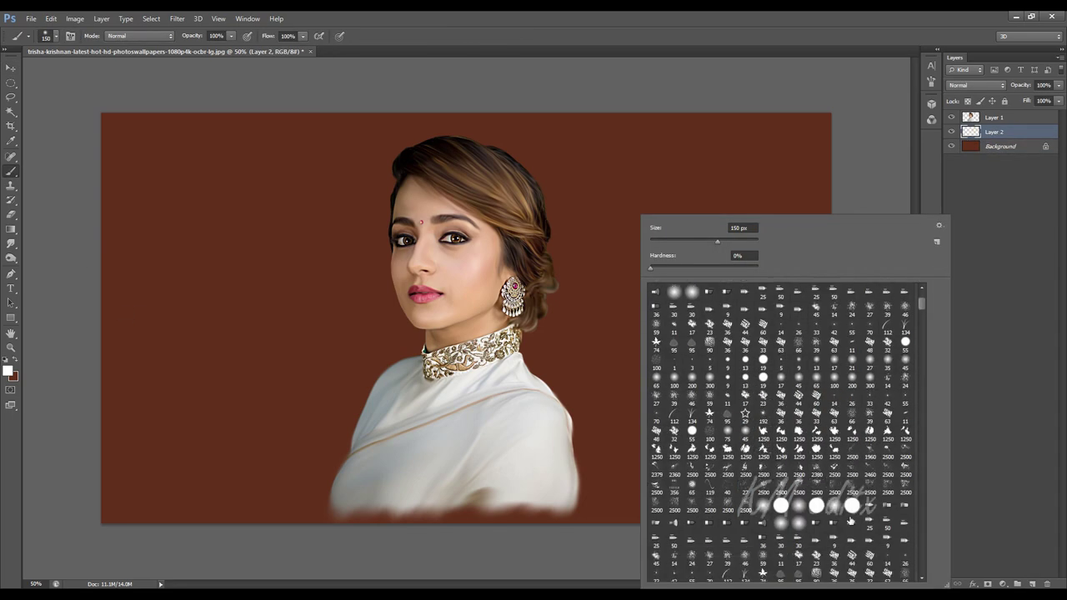
{"action": "left_click", "coordinate": [728, 506]}
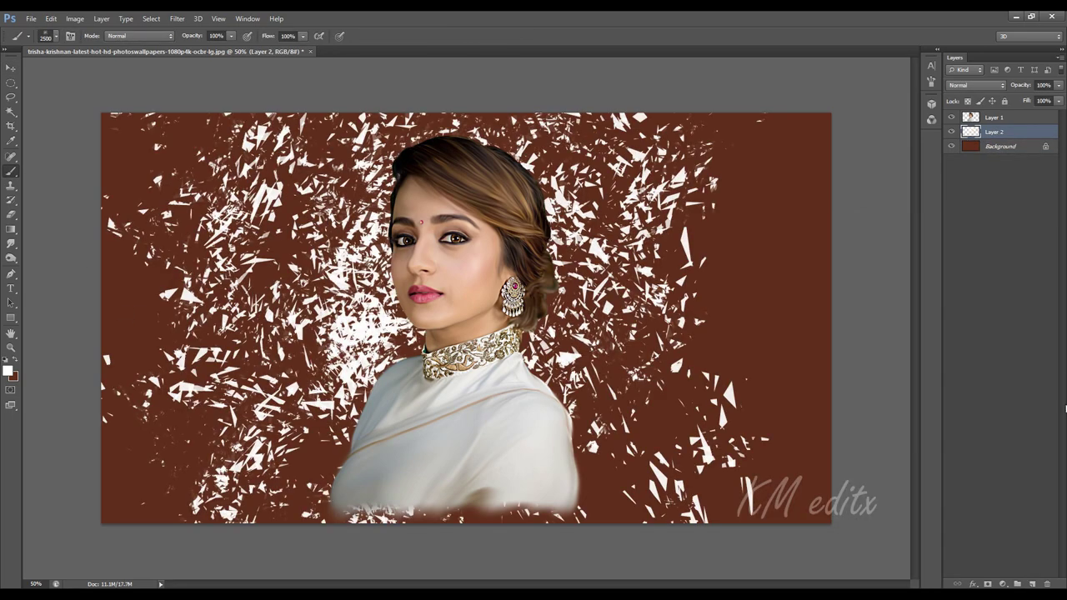
{"action": "key", "text": "ctrl+z"}
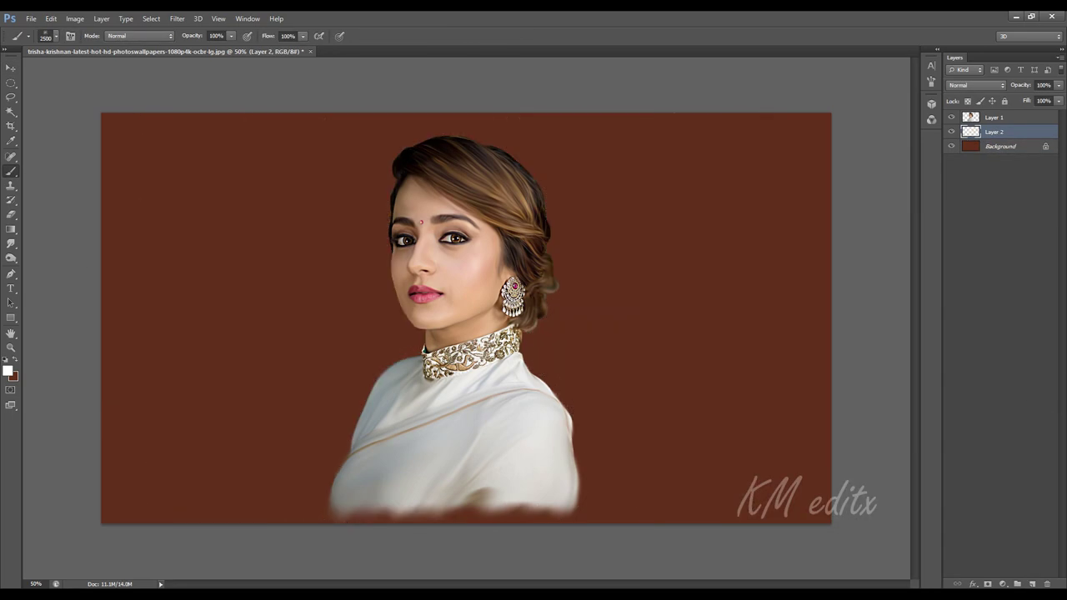
{"action": "left_click", "coordinate": [535, 260]}
{"action": "left_click", "coordinate": [542, 367]}
{"action": "left_click", "coordinate": [627, 379]}
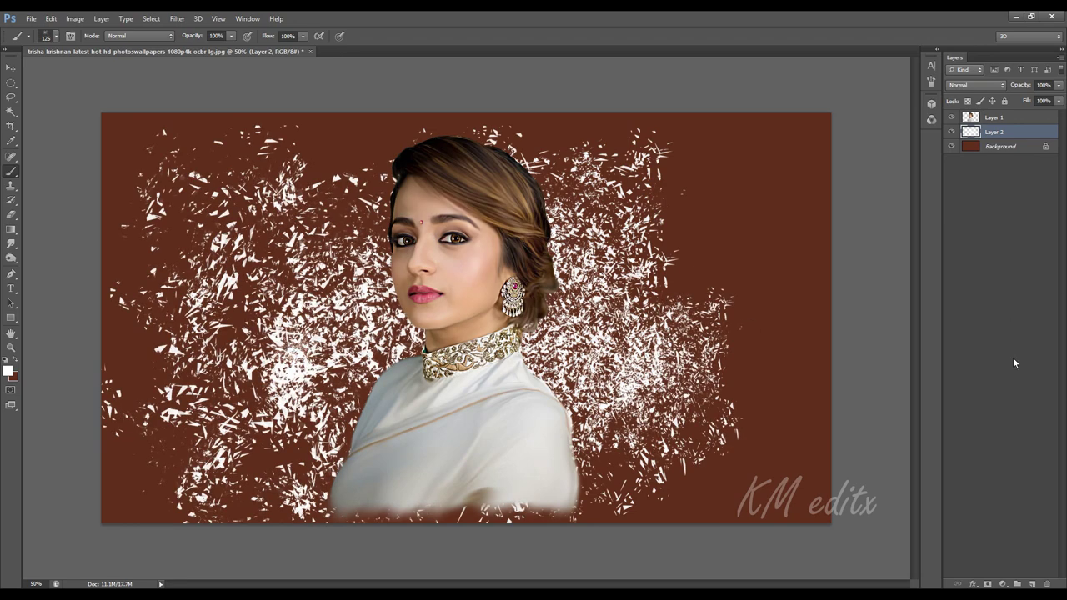
{"action": "key", "text": "ctrl+z"}
Try the 65 px preset brush behind the portrait, first at its own size and again enlarged to 1800 px, undoing both
{"action": "right_click", "coordinate": [292, 175]}
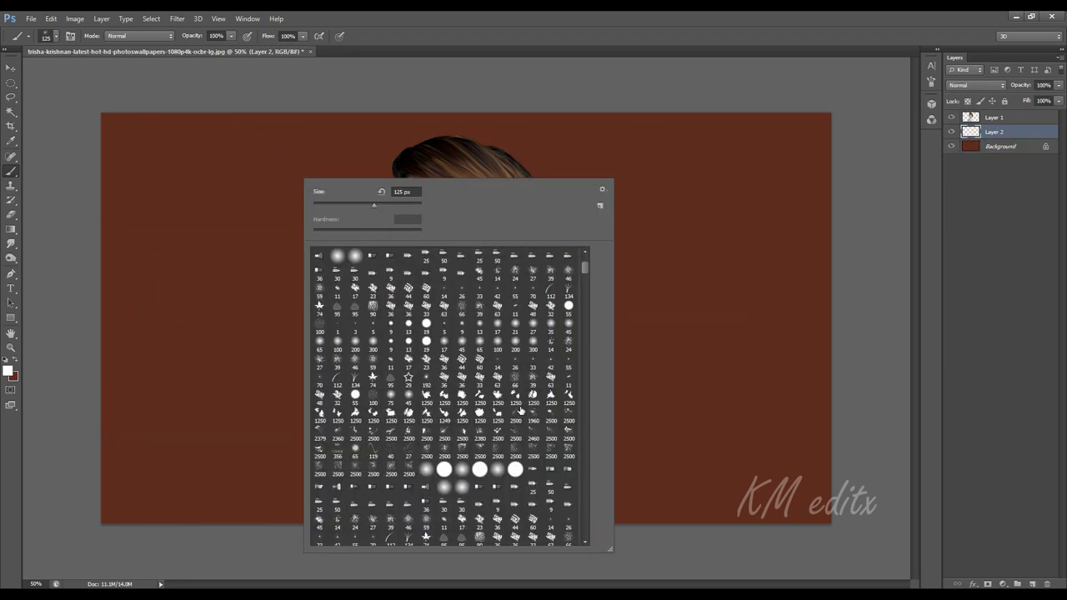
{"action": "left_click", "coordinate": [354, 452]}
{"action": "left_click", "coordinate": [247, 341]}
{"action": "key", "text": "ctrl+z"}
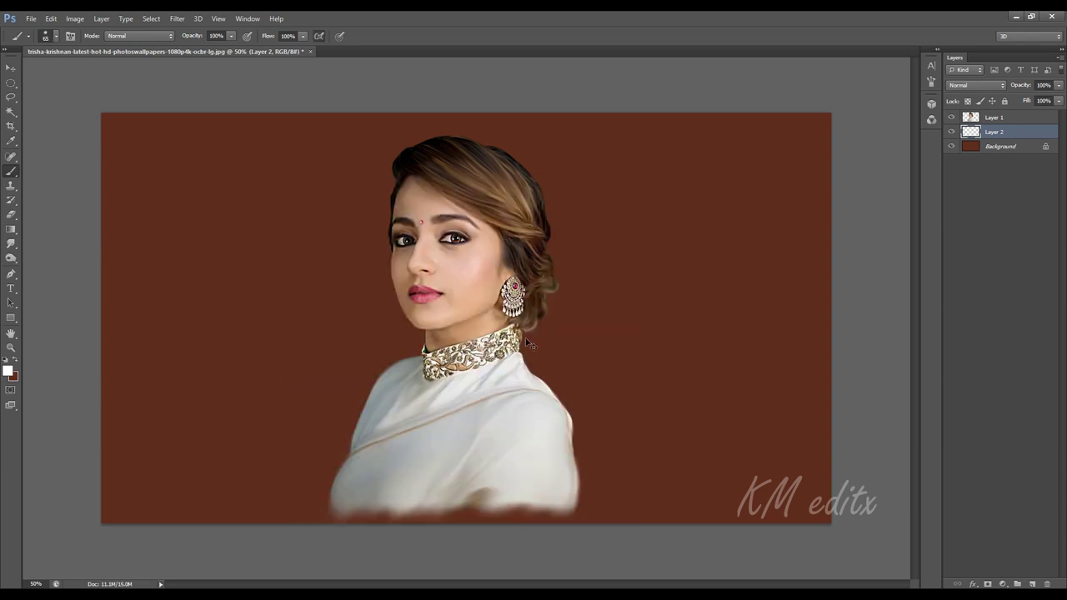
{"action": "key", "text": "]"}
{"action": "key", "text": "]"}
{"action": "key", "text": "]"}
{"action": "key", "text": "]"}
{"action": "key", "text": "]"}
{"action": "key", "text": "]"}
{"action": "key", "text": "]"}
{"action": "key", "text": "]"}
{"action": "key", "text": "]"}
{"action": "key", "text": "]"}
{"action": "key", "text": "]"}
{"action": "key", "text": "]"}
{"action": "key", "text": "]"}
{"action": "key", "text": "]"}
{"action": "key", "text": "]"}
{"action": "key", "text": "]"}
{"action": "key", "text": "]"}
{"action": "key", "text": "]"}
{"action": "key", "text": "]"}
{"action": "key", "text": "]"}
{"action": "left_click", "coordinate": [317, 305]}
{"action": "key", "text": "ctrl+z"}
Choose a rough-edged cloud brush from the end of the brush preset list
{"action": "right_click", "coordinate": [615, 295]}
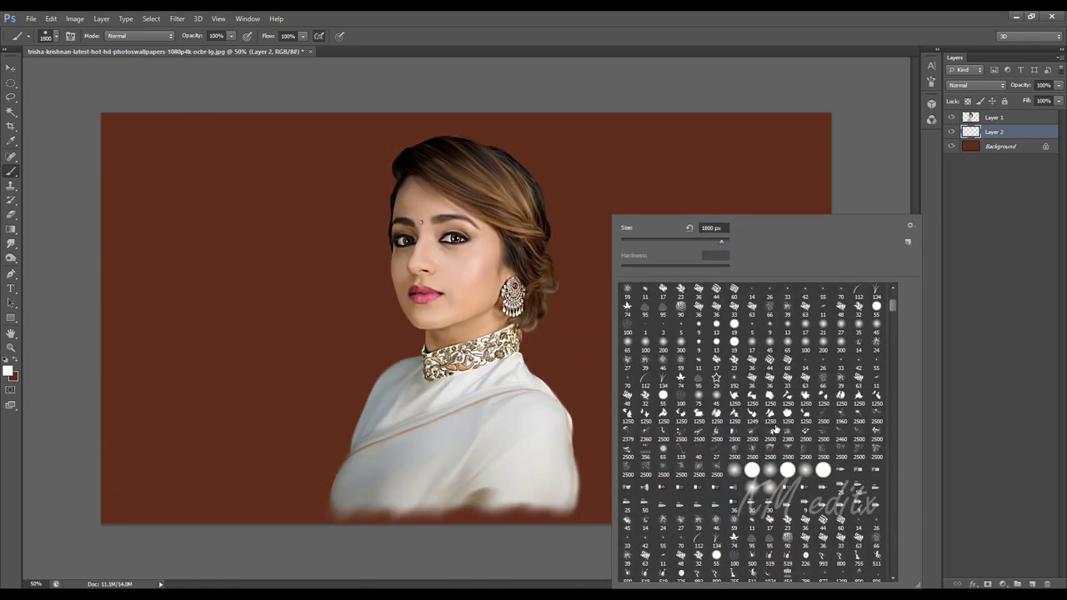
{"action": "scroll", "coordinate": [801, 456], "scroll_direction": "down", "scroll_amount": 5}
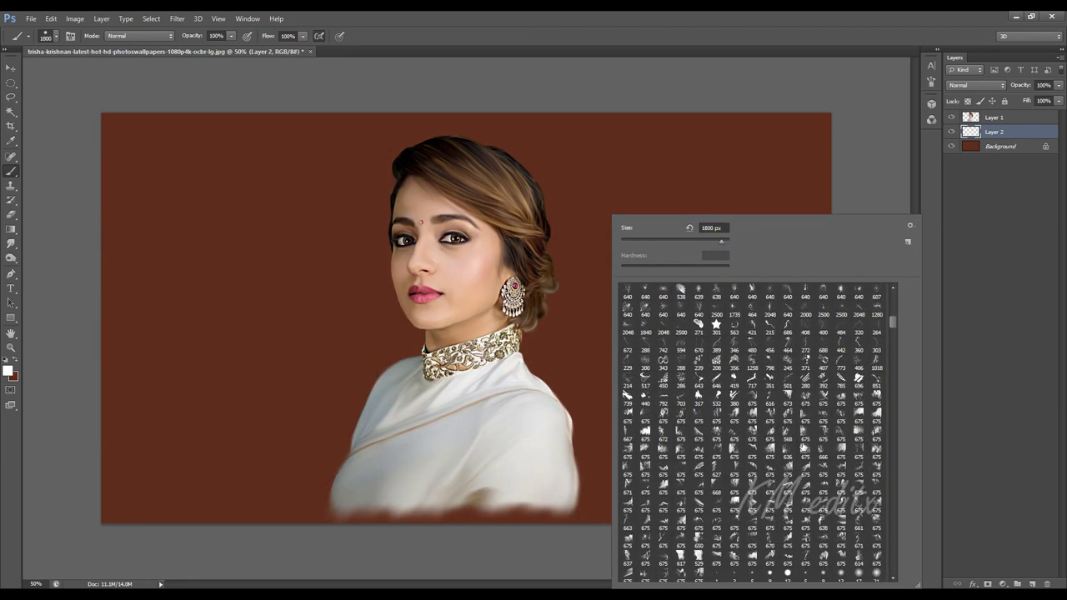
{"action": "scroll", "coordinate": [811, 438], "scroll_direction": "down", "scroll_amount": 2}
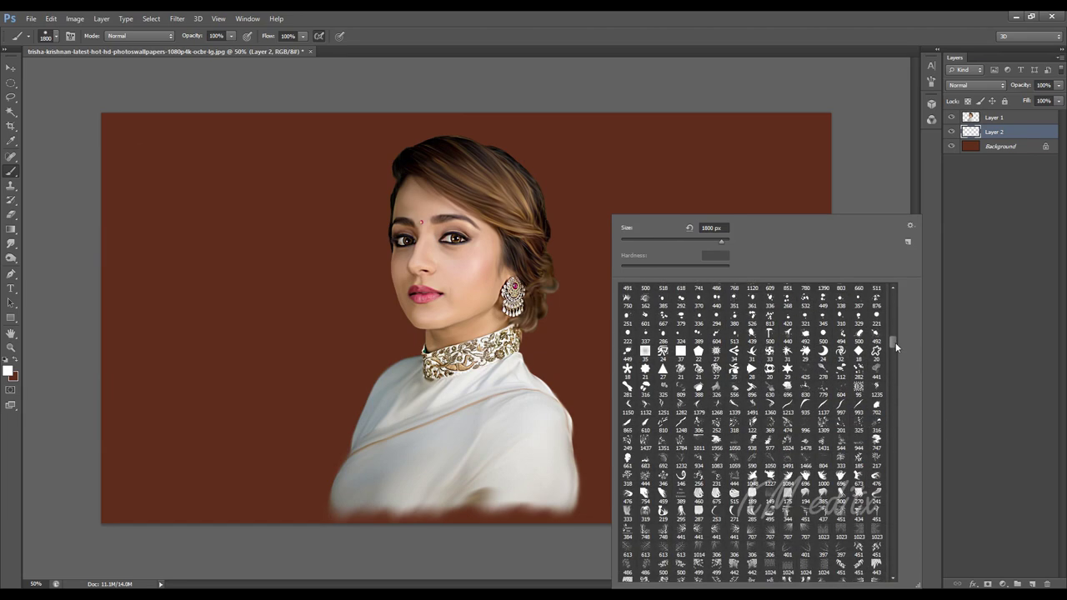
{"action": "left_click_drag", "start_coordinate": [894, 338], "coordinate": [893, 565]}
{"action": "double_click", "coordinate": [873, 512]}
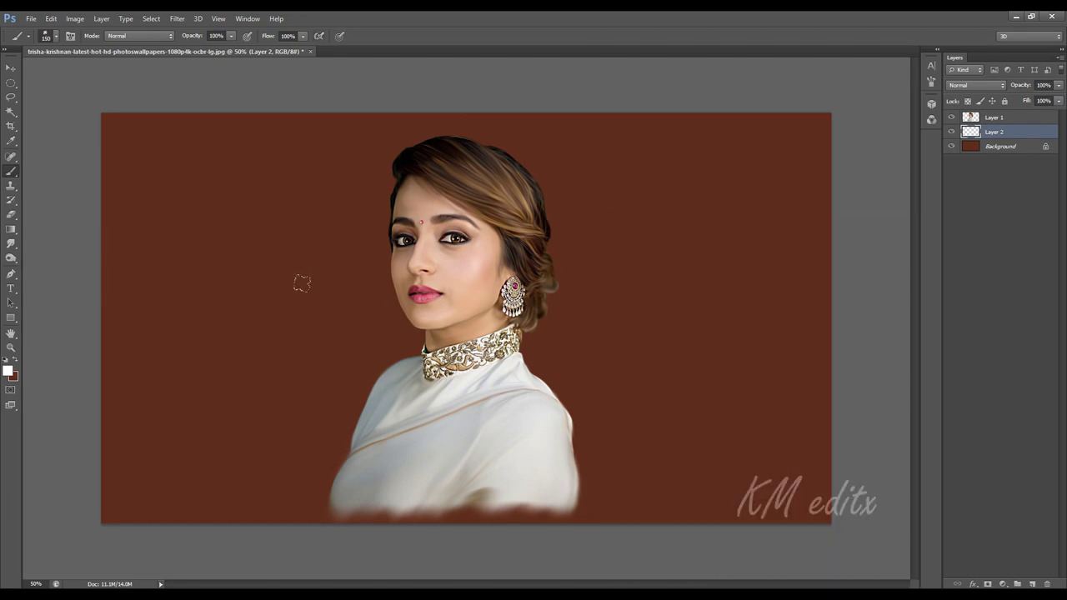
{"action": "right_click", "coordinate": [340, 215]}
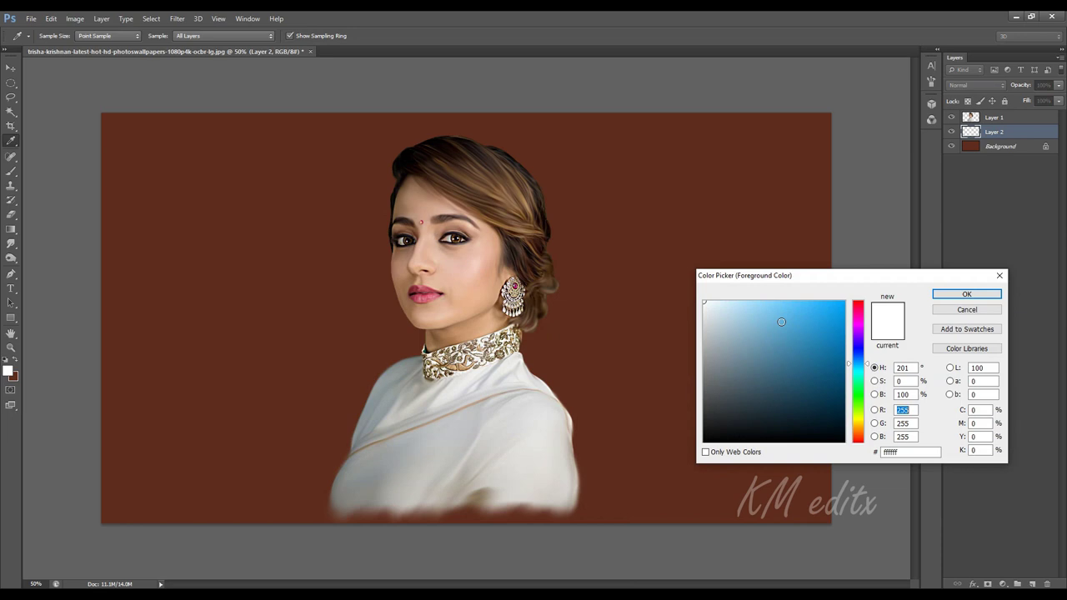
Paint golden-brown clouds across the backdrop on the new layer with the cloud brush at 1400 px and 55% opacity
{"action": "left_click", "coordinate": [858, 426]}
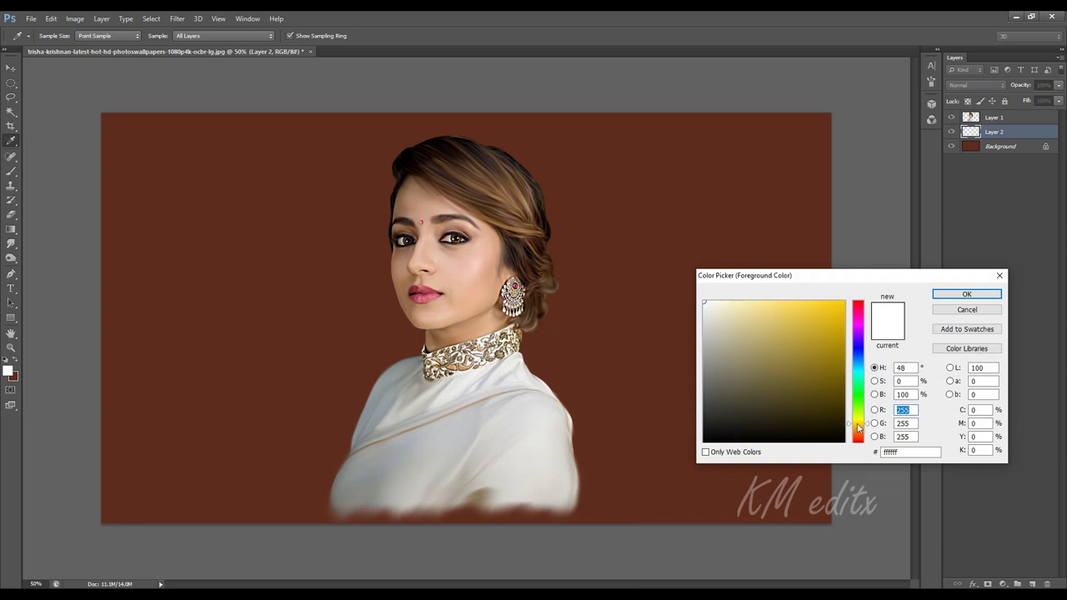
{"action": "left_click", "coordinate": [816, 371]}
{"action": "key", "text": "Return"}
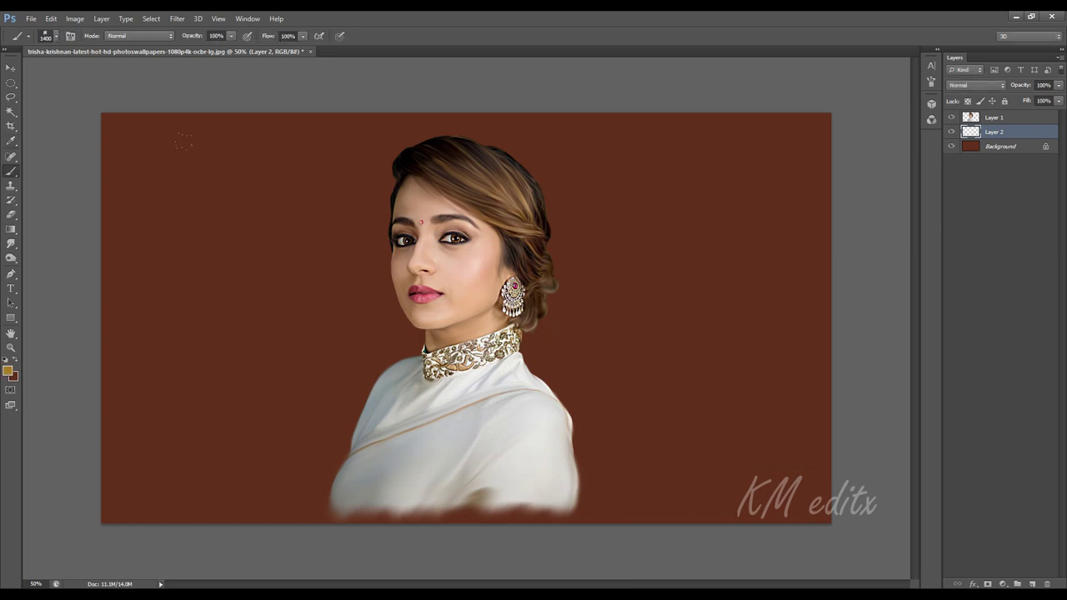
{"action": "left_click_drag", "start_coordinate": [291, 200], "coordinate": [534, 250]}
{"action": "key", "text": "ctrl+z"}
{"action": "left_click", "coordinate": [232, 36]}
{"action": "left_click_drag", "start_coordinate": [232, 49], "coordinate": [211, 49]}
{"action": "mouse_move", "coordinate": [225, 266]}
{"action": "left_mouse_down"}
{"action": "mouse_move", "coordinate": [469, 156]}
{"action": "mouse_move", "coordinate": [750, 391]}
{"action": "mouse_move", "coordinate": [338, 379]}
{"action": "left_mouse_up"}
Add a brighter golden cloud beside the neck with the brush reduced to 800 px
{"action": "key", "text": "p"}
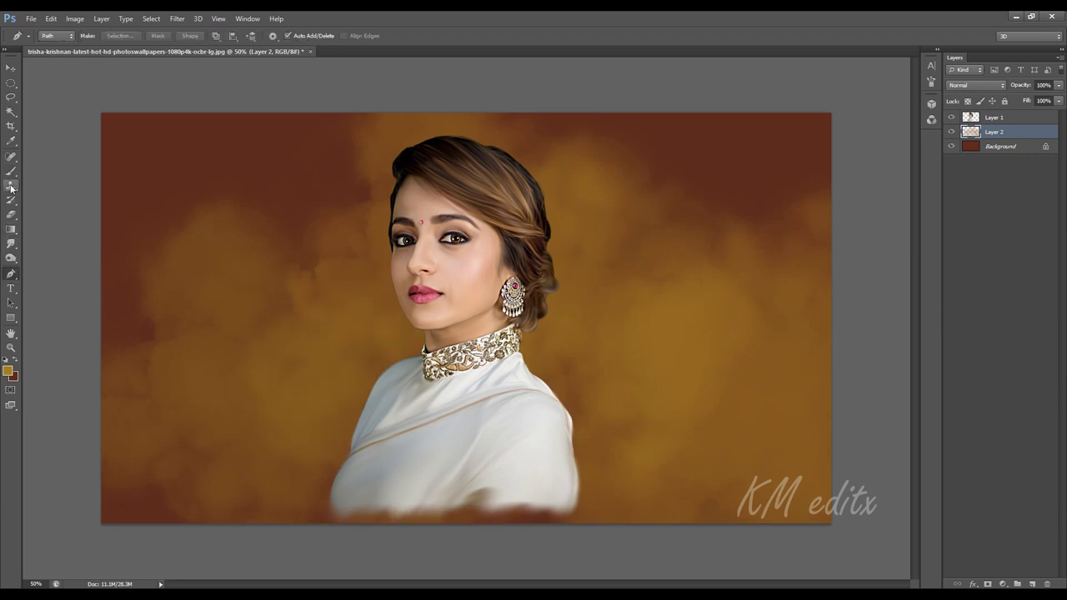
{"action": "key", "text": "b"}
{"action": "key", "text": "bracketleft"}
{"action": "key", "text": "bracketleft"}
{"action": "left_click", "coordinate": [367, 319]}
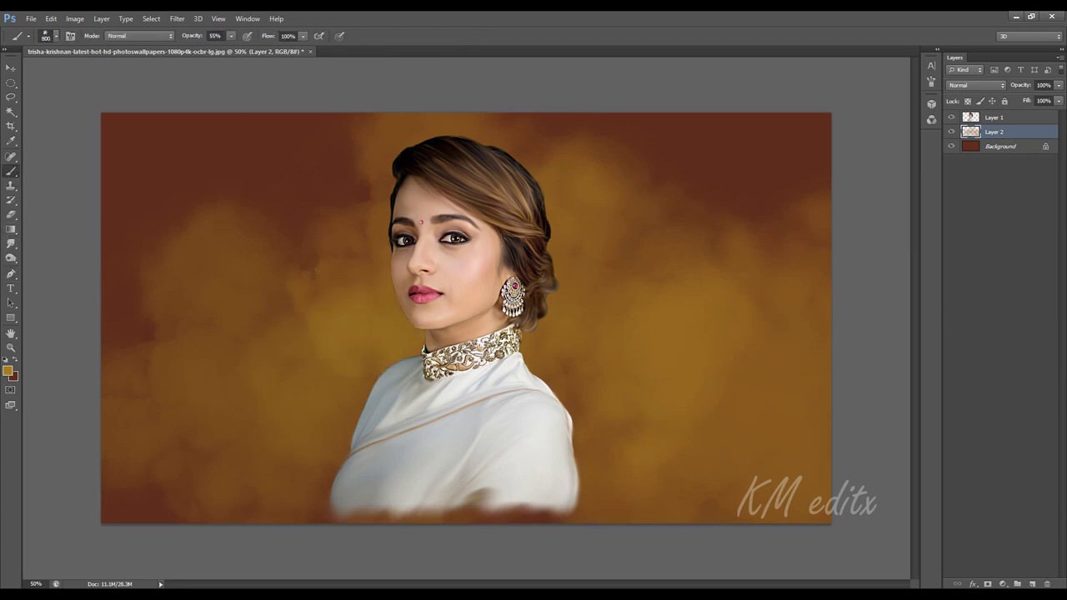
Paint pale peach (fdd9ab) smoke around the shoulders and lower body with the cloud brush, reducing it to 700 px
{"action": "left_click", "coordinate": [9, 372]}
{"action": "left_click", "coordinate": [438, 267]}
{"action": "left_click", "coordinate": [971, 294]}
{"action": "left_click", "coordinate": [367, 328]}
{"action": "left_click_drag", "start_coordinate": [358, 376], "coordinate": [467, 542]}
{"action": "key", "text": "bracketleft"}
{"action": "left_click_drag", "start_coordinate": [634, 375], "coordinate": [559, 367]}
{"action": "left_click_drag", "start_coordinate": [625, 459], "coordinate": [583, 501]}
{"action": "left_click_drag", "start_coordinate": [292, 466], "coordinate": [350, 500]}
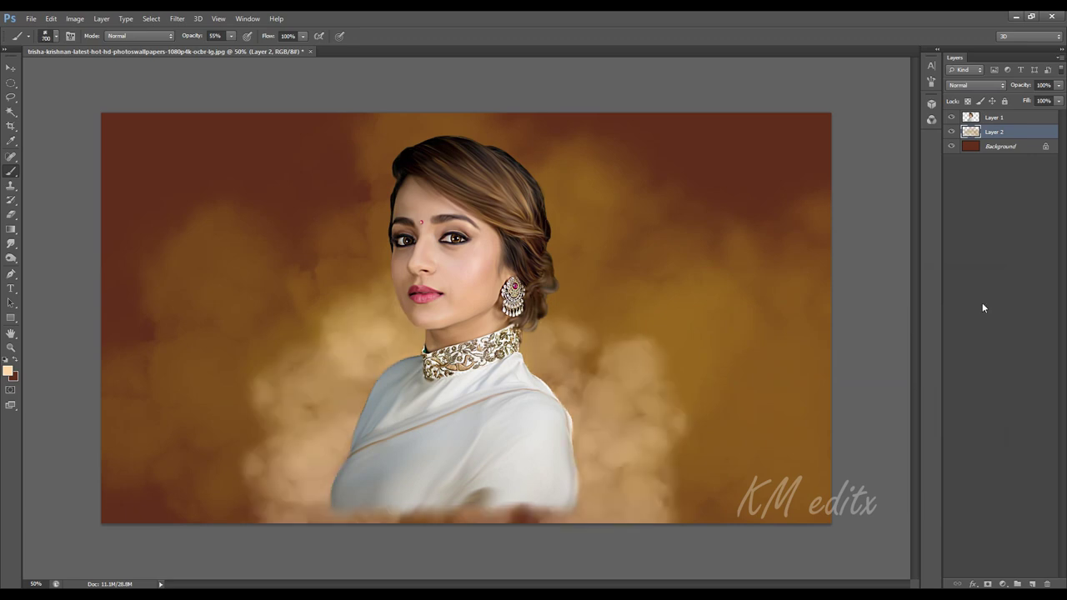
Add a new layer and place it between the painted cloud layer and the portrait layer
{"action": "left_click", "coordinate": [990, 148]}
{"action": "left_click", "coordinate": [1032, 583]}
{"action": "left_click", "coordinate": [995, 133]}
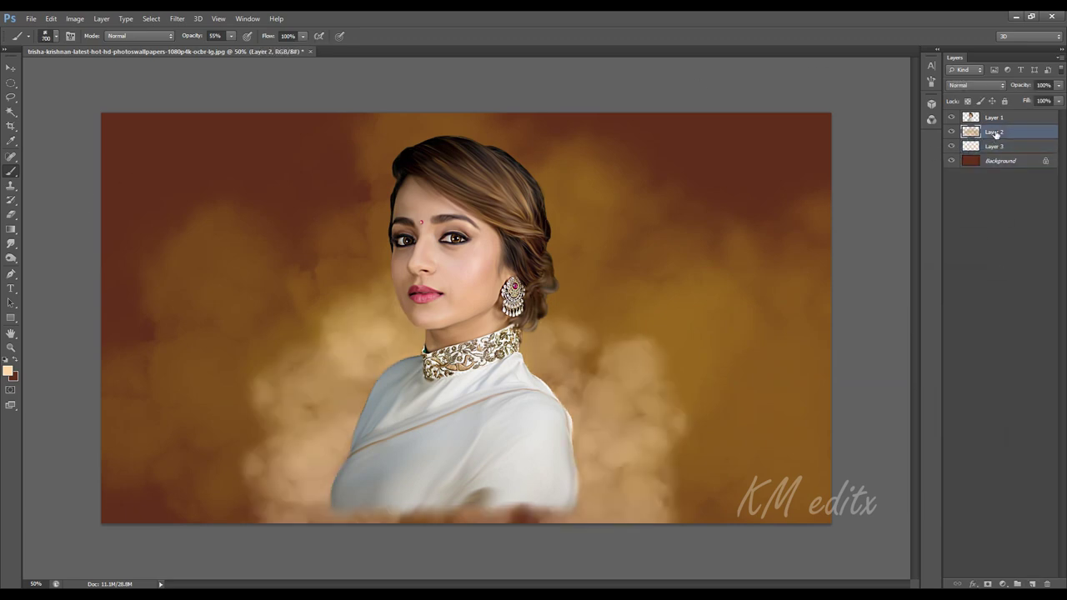
{"action": "left_click_drag", "start_coordinate": [1000, 148], "coordinate": [1000, 126]}
Paint dark olive-brown clouds over both sides of the backdrop on the new layer with a 900 px cloud brush
{"action": "left_click", "coordinate": [9, 372]}
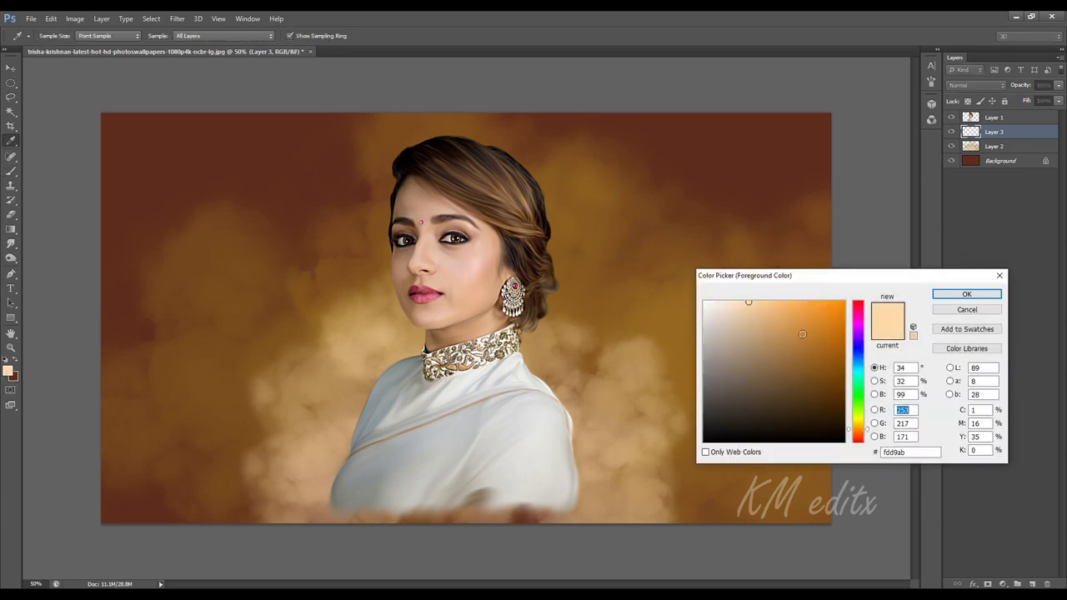
{"action": "left_click", "coordinate": [744, 411]}
{"action": "left_click", "coordinate": [983, 294]}
{"action": "left_click", "coordinate": [270, 334]}
{"action": "left_click", "coordinate": [304, 450]}
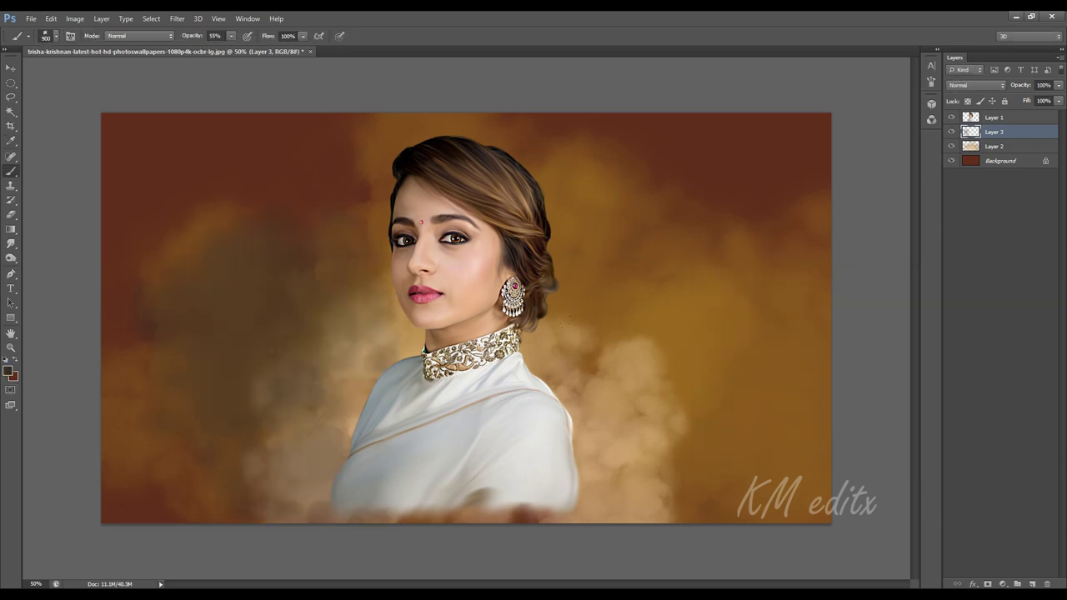
{"action": "left_click", "coordinate": [679, 400]}
{"action": "left_click_drag", "start_coordinate": [642, 365], "coordinate": [642, 146]}
{"action": "left_click_drag", "start_coordinate": [173, 129], "coordinate": [175, 212]}
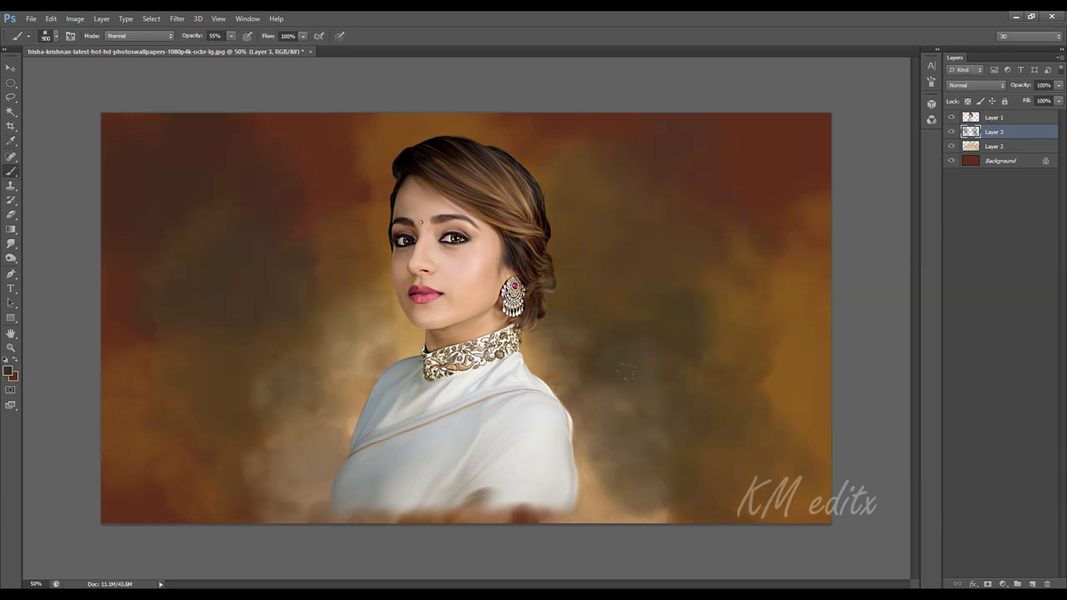
Darken the outer edges and corners of the backdrop with more dark cloud dabs
{"action": "left_click", "coordinate": [146, 408]}
{"action": "left_click", "coordinate": [767, 167]}
{"action": "left_click", "coordinate": [759, 446]}
{"action": "left_click", "coordinate": [801, 297]}
{"action": "left_click", "coordinate": [367, 192]}
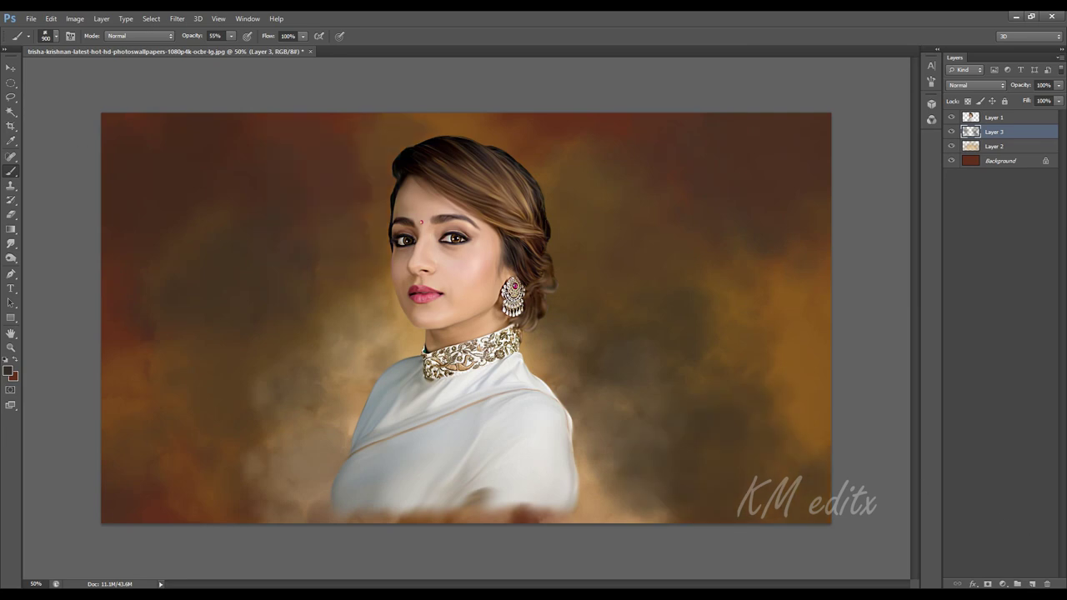
Paint tan (c8a174) clouds around the head and below the figure on Layer 2
{"action": "left_click", "coordinate": [996, 147]}
{"action": "left_click", "coordinate": [7, 371]}
{"action": "left_click", "coordinate": [355, 420]}
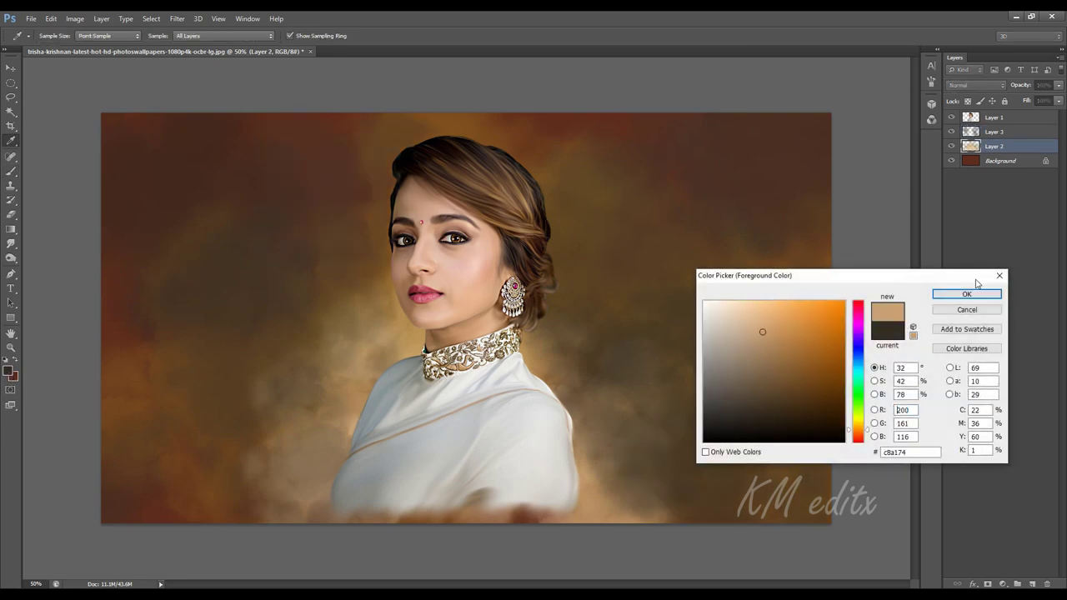
{"action": "left_click", "coordinate": [971, 294]}
{"action": "left_click", "coordinate": [353, 254]}
{"action": "left_click", "coordinate": [374, 260]}
{"action": "left_click", "coordinate": [613, 250]}
{"action": "left_click", "coordinate": [537, 515]}
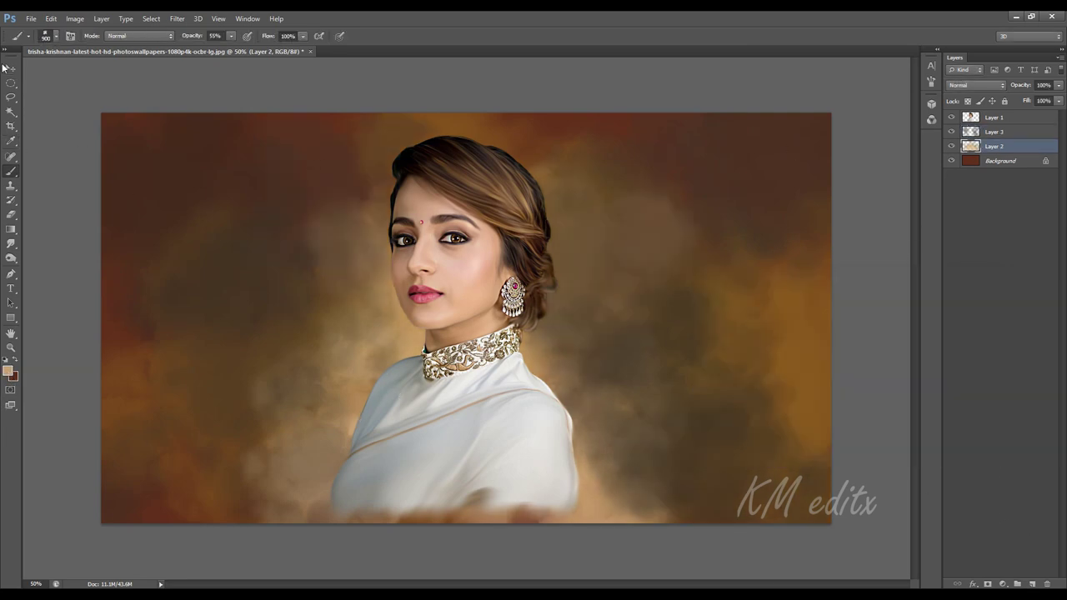
Brighten the portrait on Layer 1 with a Levels adjustment that lowers the white input level
{"action": "left_click", "coordinate": [7, 68]}
{"action": "scroll", "coordinate": [254, 272], "scroll_direction": "up", "scroll_amount": 1}
{"action": "left_click", "coordinate": [994, 118]}
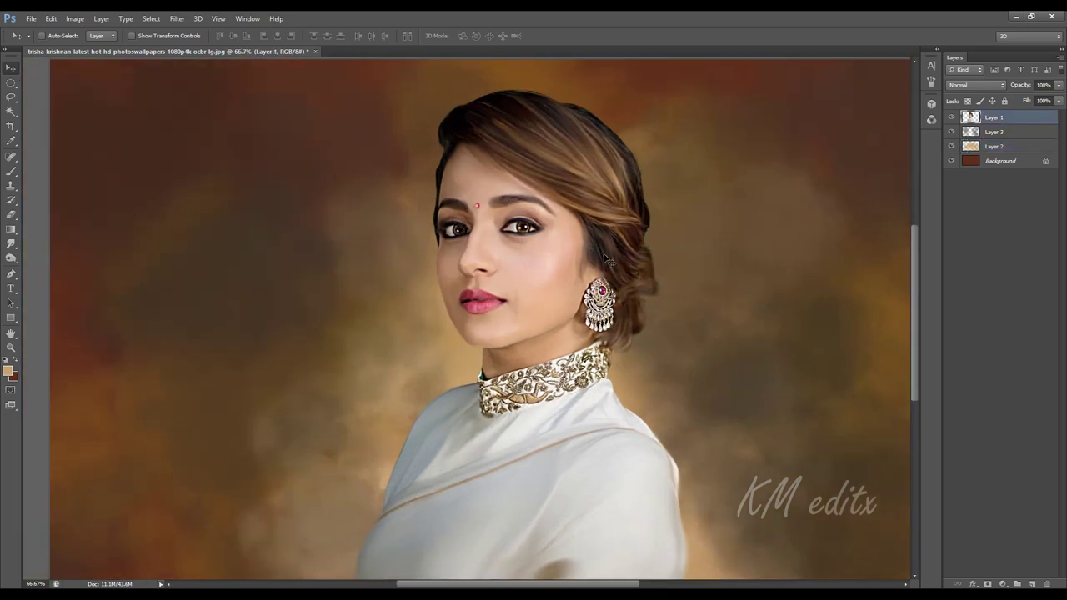
{"action": "key", "text": "ctrl+l"}
{"action": "left_click_drag", "start_coordinate": [975, 280], "coordinate": [965, 285]}
{"action": "key", "text": "Return"}
{"action": "key", "text": "v"}
{"action": "key", "text": "ctrl+minus"}
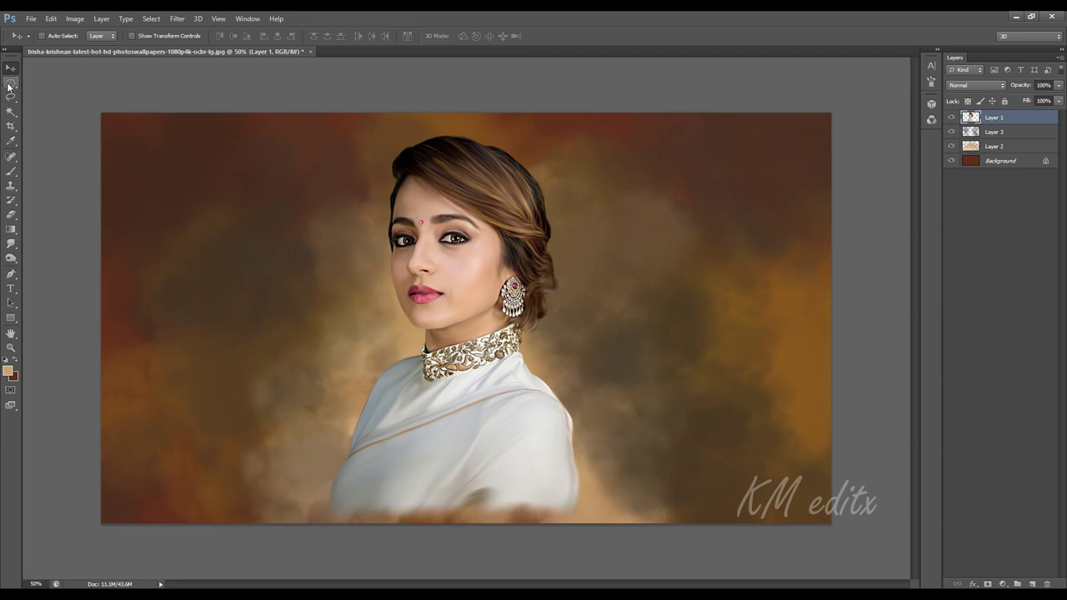
Rename Layer 3 and Layer 2 as bg and group the two backdrop layers
{"action": "key", "text": "l"}
{"action": "double_click", "coordinate": [994, 132]}
{"action": "type", "text": "bg"}
{"action": "double_click", "coordinate": [1000, 145]}
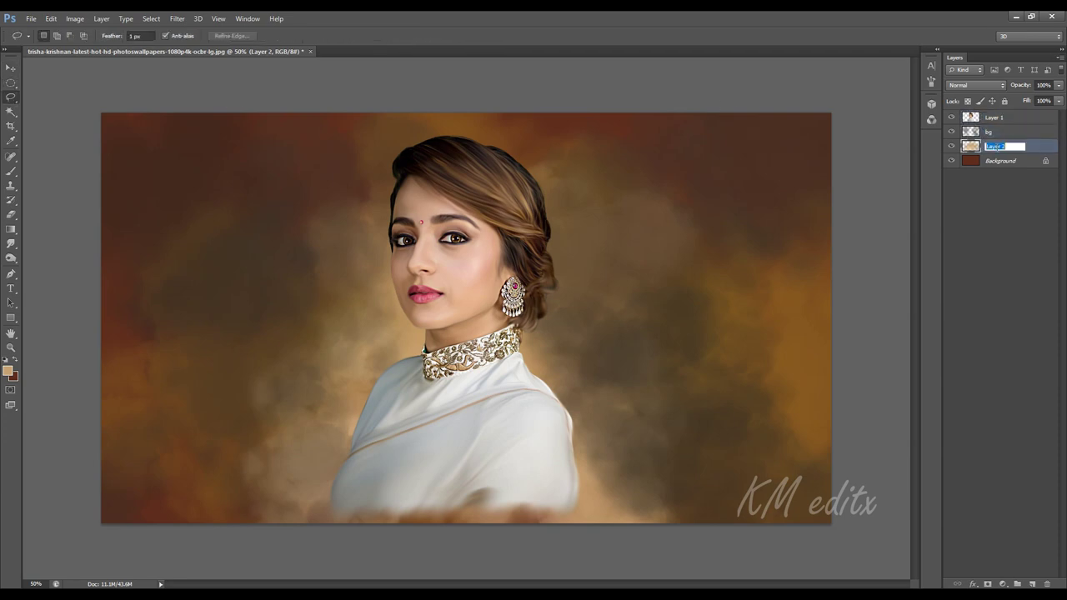
{"action": "type", "text": "bg"}
{"action": "key", "text": "Return"}
{"action": "left_click", "coordinate": [1005, 134], "text": "shift"}
{"action": "key", "text": "ctrl+g"}
Lasso the face and neck on Layer 1, following the hairline and collar, and feather the selection
{"action": "left_click", "coordinate": [1007, 115]}
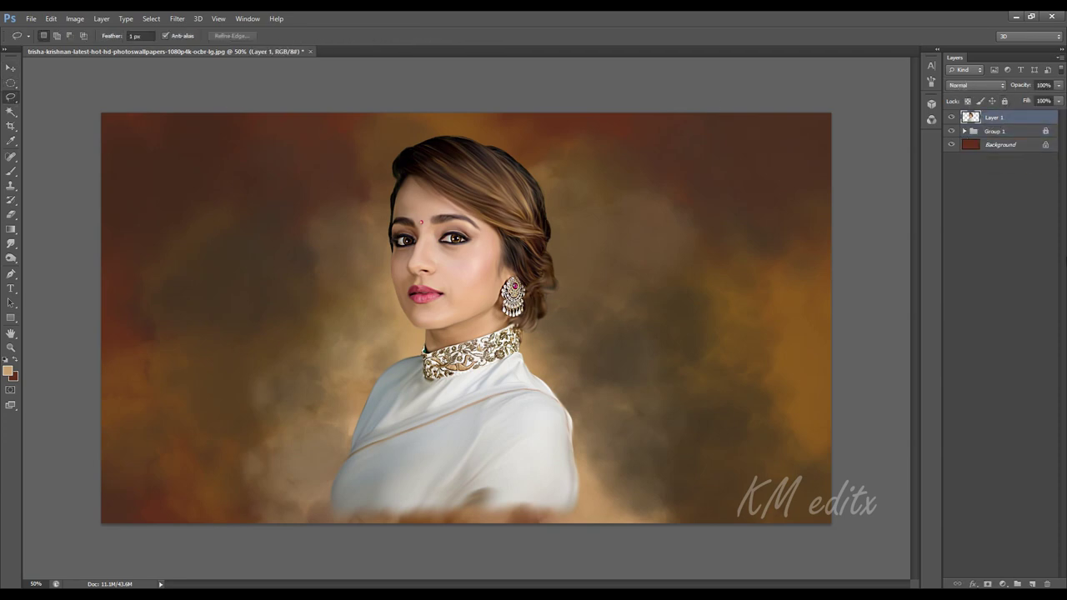
{"action": "scroll", "coordinate": [415, 202], "scroll_direction": "up", "scroll_amount": 1}
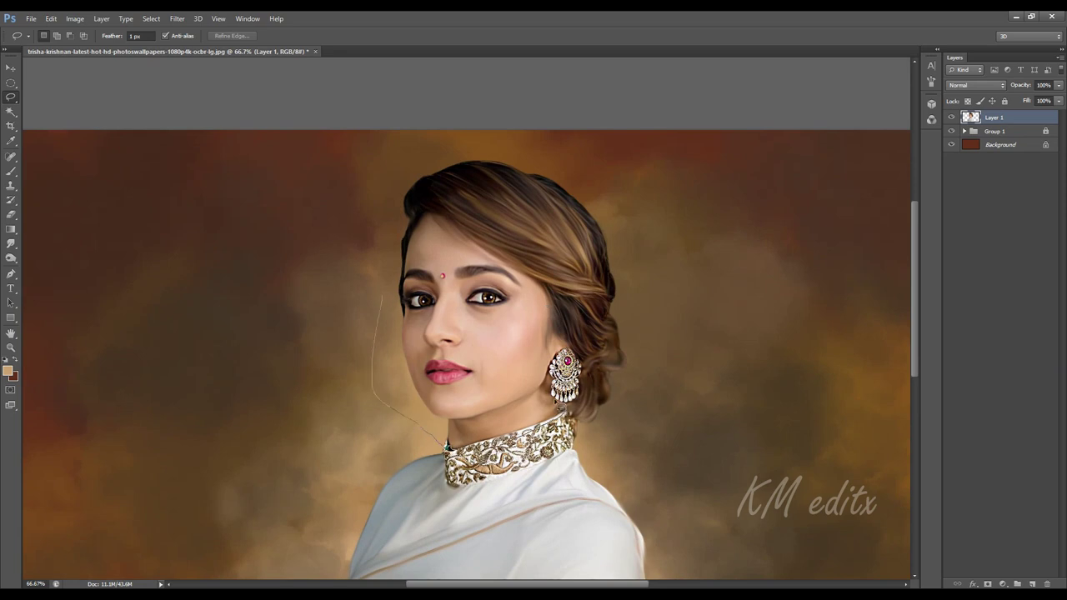
{"action": "mouse_move", "coordinate": [557, 407]}
{"action": "left_mouse_down"}
{"action": "mouse_move", "coordinate": [574, 347]}
{"action": "mouse_move", "coordinate": [469, 247]}
{"action": "mouse_move", "coordinate": [417, 236]}
{"action": "mouse_move", "coordinate": [408, 307]}
{"action": "mouse_move", "coordinate": [385, 321]}
{"action": "left_mouse_up"}
{"action": "right_click", "coordinate": [409, 331]}
{"action": "left_click", "coordinate": [439, 363]}
{"action": "key", "text": "Return"}
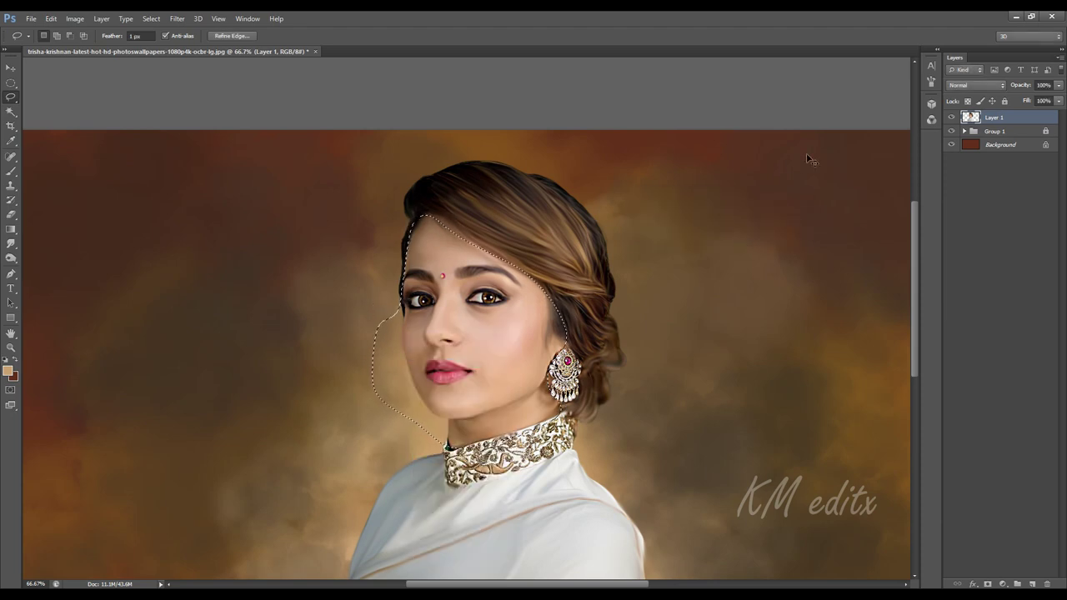
Adjust the selected face with Levels, setting the white input to 244 and shifting the midtones slightly, and deselect
{"action": "key", "text": "ctrl+l"}
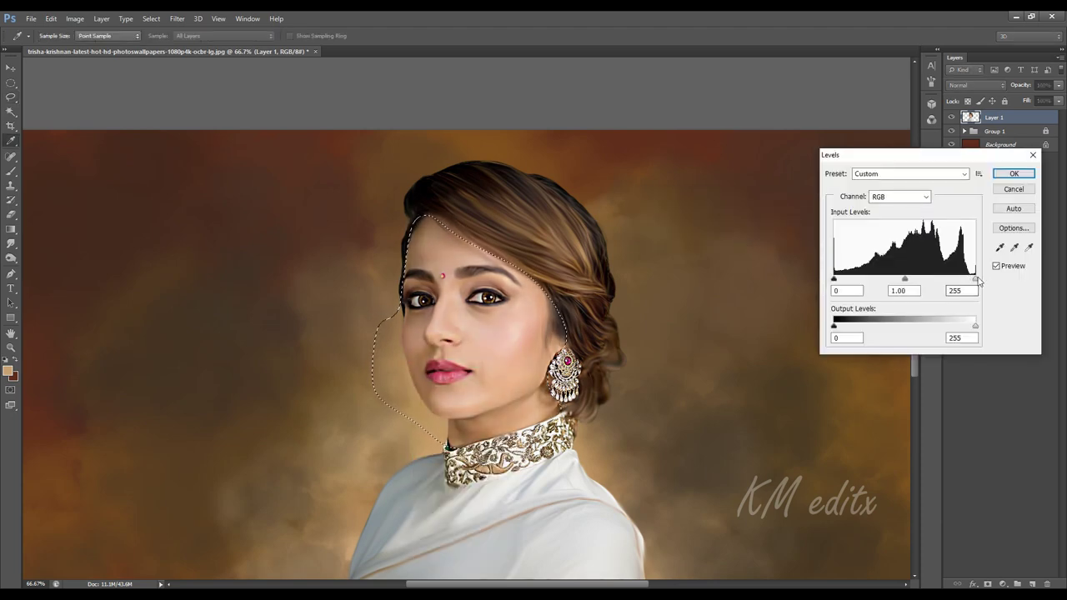
{"action": "left_click", "coordinate": [978, 281]}
{"action": "key", "text": "ctrl+minus"}
{"action": "key", "text": "ctrl+0"}
{"action": "left_click_drag", "start_coordinate": [977, 280], "coordinate": [969, 282]}
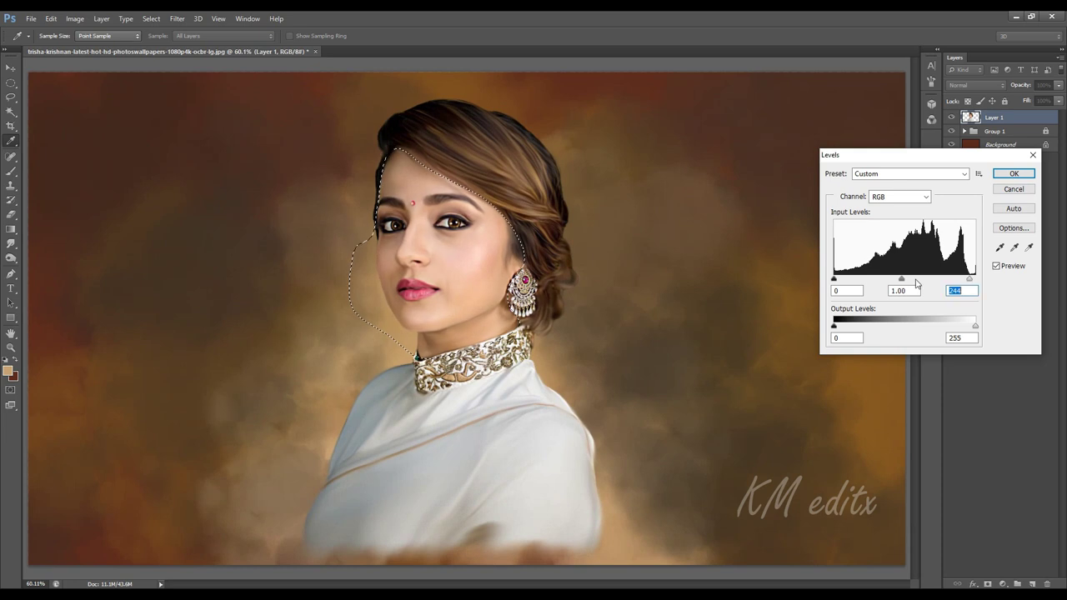
{"action": "mouse_move", "coordinate": [901, 281]}
{"action": "left_mouse_down"}
{"action": "mouse_move", "coordinate": [915, 283]}
{"action": "mouse_move", "coordinate": [905, 281]}
{"action": "left_mouse_up"}
{"action": "left_click", "coordinate": [1015, 175]}
{"action": "key", "text": "ctrl+d"}
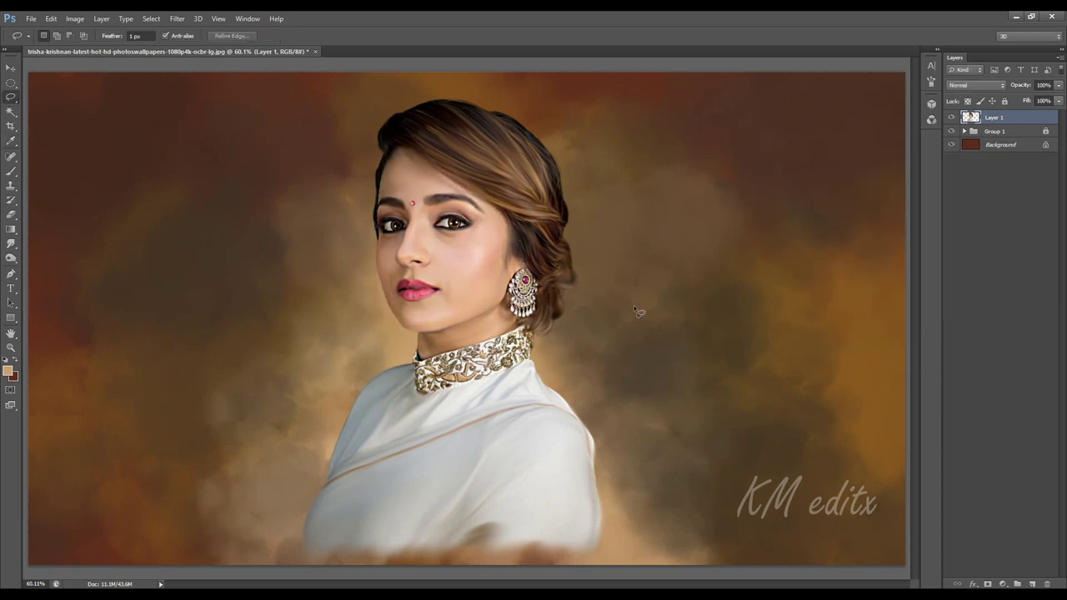
Lasso loosely around the white clothing below the collar and feather the selection
{"action": "mouse_move", "coordinate": [456, 354]}
{"action": "left_mouse_down"}
{"action": "mouse_move", "coordinate": [531, 331]}
{"action": "mouse_move", "coordinate": [644, 510]}
{"action": "mouse_move", "coordinate": [238, 421]}
{"action": "mouse_move", "coordinate": [415, 355]}
{"action": "left_mouse_up"}
{"action": "right_click", "coordinate": [423, 161]}
{"action": "left_click", "coordinate": [456, 193]}
{"action": "key", "text": "Return"}
Darken the selected clothing with Levels by shifting the midtones and lowering the white output level, and deselect
{"action": "key", "text": "ctrl+l"}
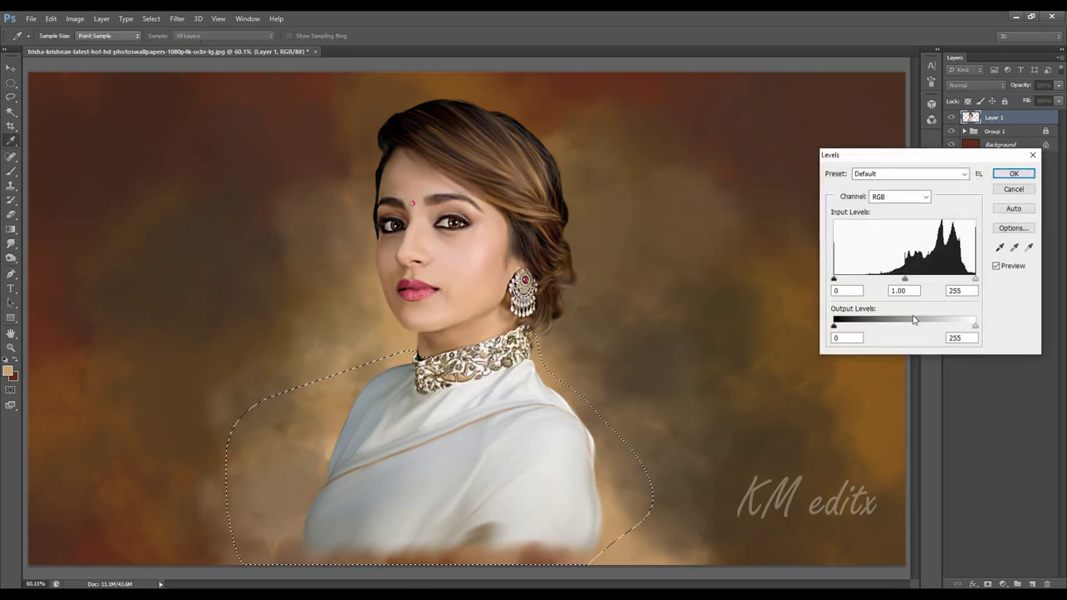
{"action": "mouse_move", "coordinate": [905, 280]}
{"action": "left_mouse_down"}
{"action": "mouse_move", "coordinate": [931, 281]}
{"action": "mouse_move", "coordinate": [913, 284]}
{"action": "left_mouse_up"}
{"action": "mouse_move", "coordinate": [835, 280]}
{"action": "left_mouse_down"}
{"action": "mouse_move", "coordinate": [847, 282]}
{"action": "mouse_move", "coordinate": [833, 282]}
{"action": "left_mouse_up"}
{"action": "left_click", "coordinate": [836, 326]}
{"action": "left_click_drag", "start_coordinate": [975, 327], "coordinate": [958, 328]}
{"action": "left_click", "coordinate": [1012, 174]}
{"action": "key", "text": "ctrl+d"}
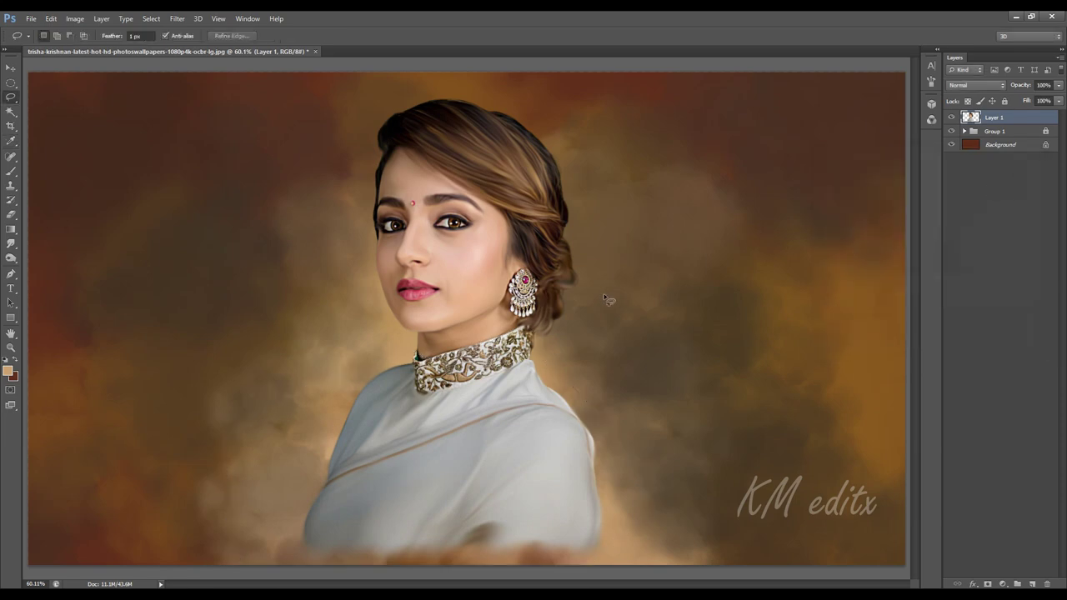
Smudge the skin along the lower lid of the eye nearer the earring with a 25 px brush at 26% strength
{"action": "key", "text": "ctrl+plus"}
{"action": "key", "text": "ctrl+plus"}
{"action": "left_click_drag", "start_coordinate": [484, 202], "coordinate": [612, 364]}
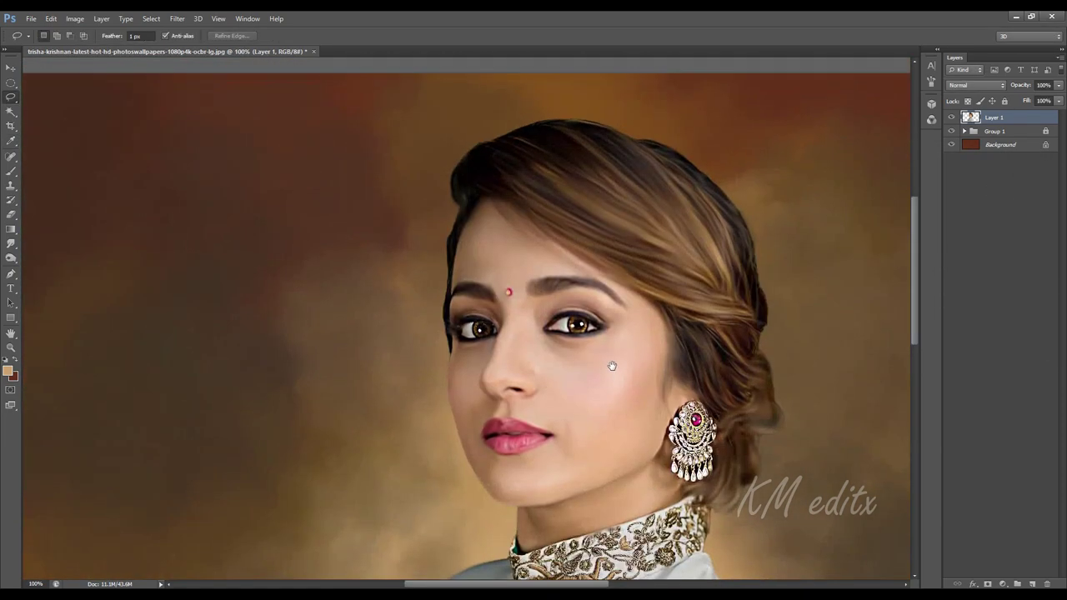
{"action": "key", "text": "ctrl+plus"}
{"action": "mouse_move", "coordinate": [695, 342]}
{"action": "left_mouse_down"}
{"action": "mouse_move", "coordinate": [615, 361]}
{"action": "mouse_move", "coordinate": [569, 351]}
{"action": "mouse_move", "coordinate": [481, 246]}
{"action": "left_mouse_up"}
{"action": "key", "text": "ctrl+plus"}
{"action": "left_click", "coordinate": [11, 243]}
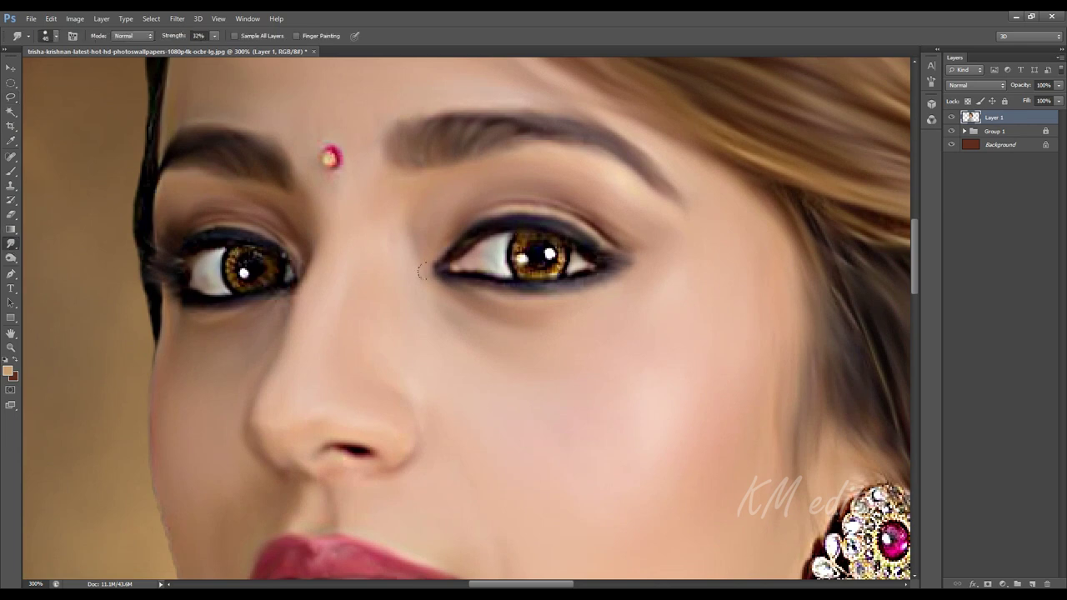
{"action": "key", "text": "bracketright"}
{"action": "key", "text": "bracketright"}
{"action": "key", "text": "bracketright"}
{"action": "key", "text": "bracketleft"}
{"action": "left_click_drag", "start_coordinate": [511, 283], "coordinate": [585, 283]}
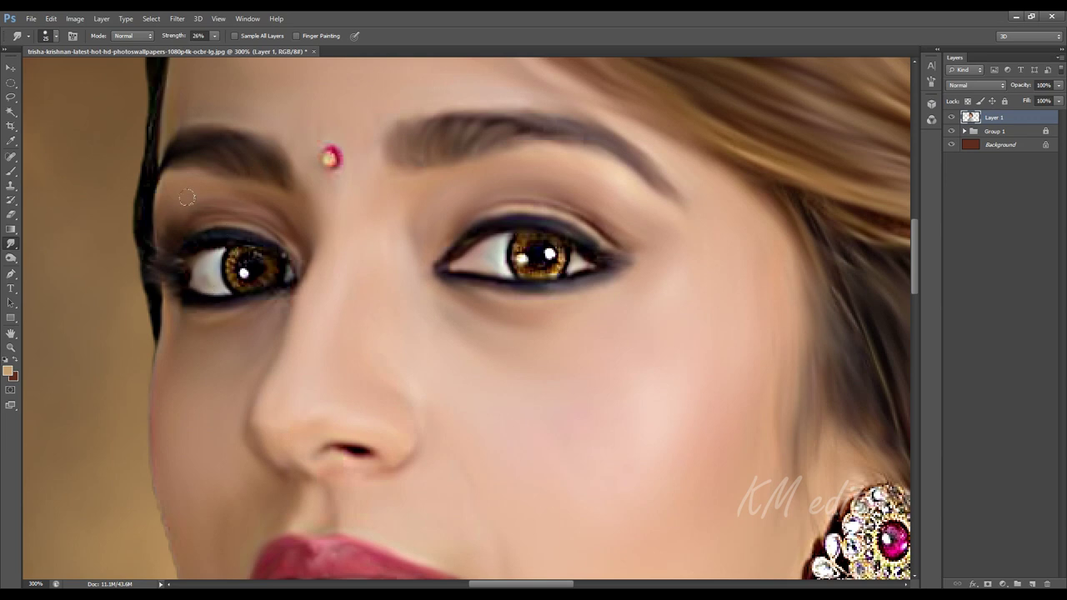
Smudge the skin around the far eye and the side of the nose, reducing the brush to 15 px
{"action": "left_click_drag", "start_coordinate": [262, 314], "coordinate": [366, 229]}
{"action": "mouse_move", "coordinate": [267, 397]}
{"action": "left_mouse_down"}
{"action": "mouse_move", "coordinate": [312, 255]}
{"action": "mouse_move", "coordinate": [343, 394]}
{"action": "left_mouse_up"}
{"action": "key", "text": "bracketleft"}
{"action": "left_click_drag", "start_coordinate": [365, 329], "coordinate": [391, 465]}
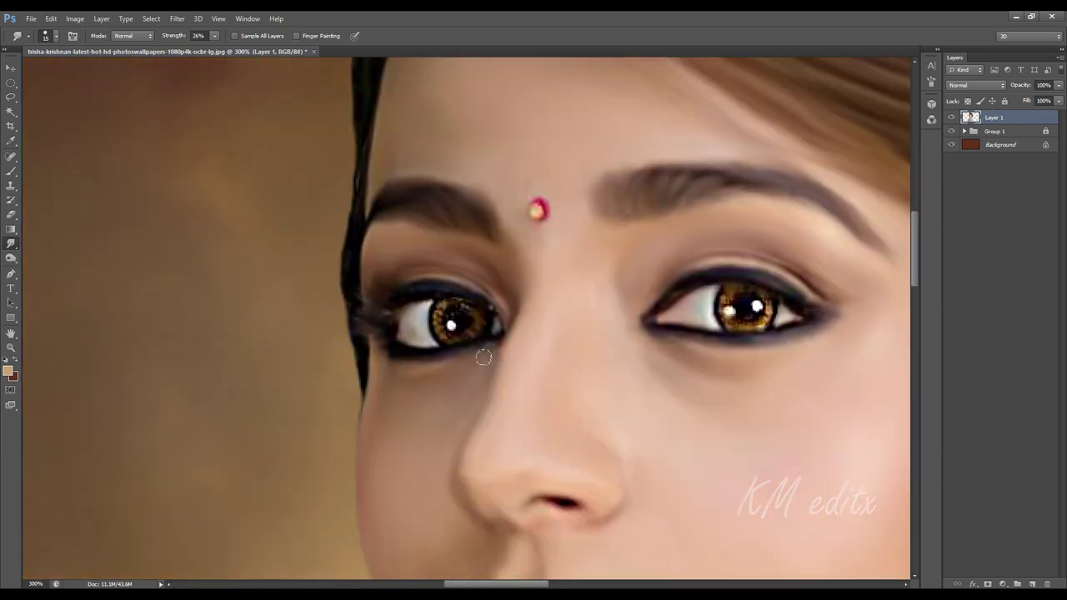
Add a new layer above the portrait layer and name it hair
{"action": "key", "text": "ctrl+0"}
{"action": "key", "text": "ctrl+plus"}
{"action": "key", "text": "ctrl+plus"}
{"action": "left_click_drag", "start_coordinate": [561, 154], "coordinate": [542, 414]}
{"action": "left_click", "coordinate": [1032, 584]}
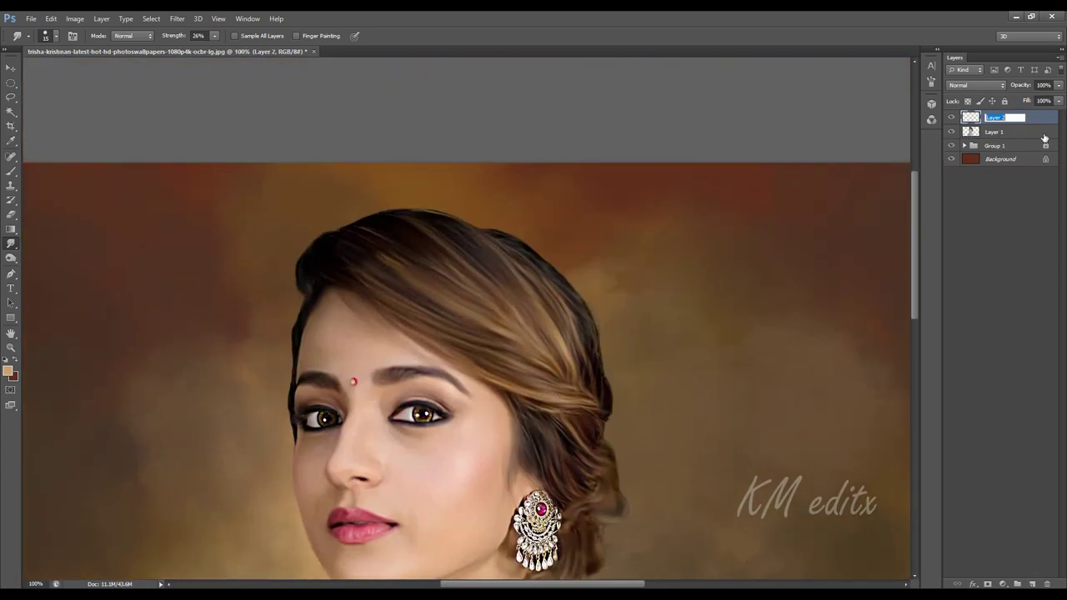
{"action": "key", "text": "Return"}
Sample a brown from the hair as the foreground colour
{"action": "key", "text": "ctrl+plus"}
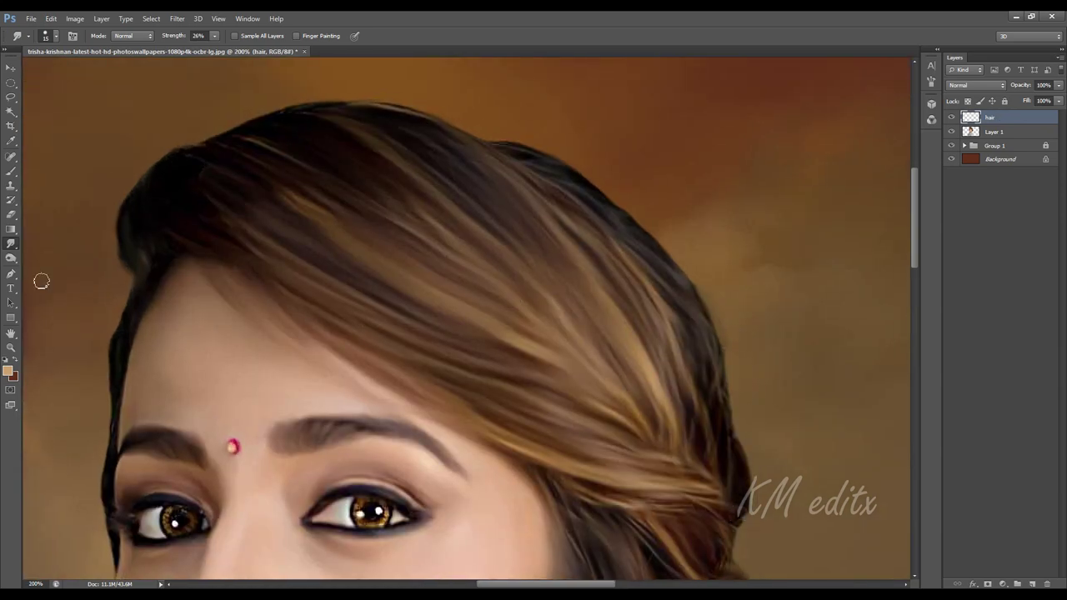
{"action": "left_click", "coordinate": [7, 372]}
{"action": "left_click", "coordinate": [501, 266]}
{"action": "left_click", "coordinate": [965, 293]}
{"action": "right_click", "coordinate": [551, 239]}
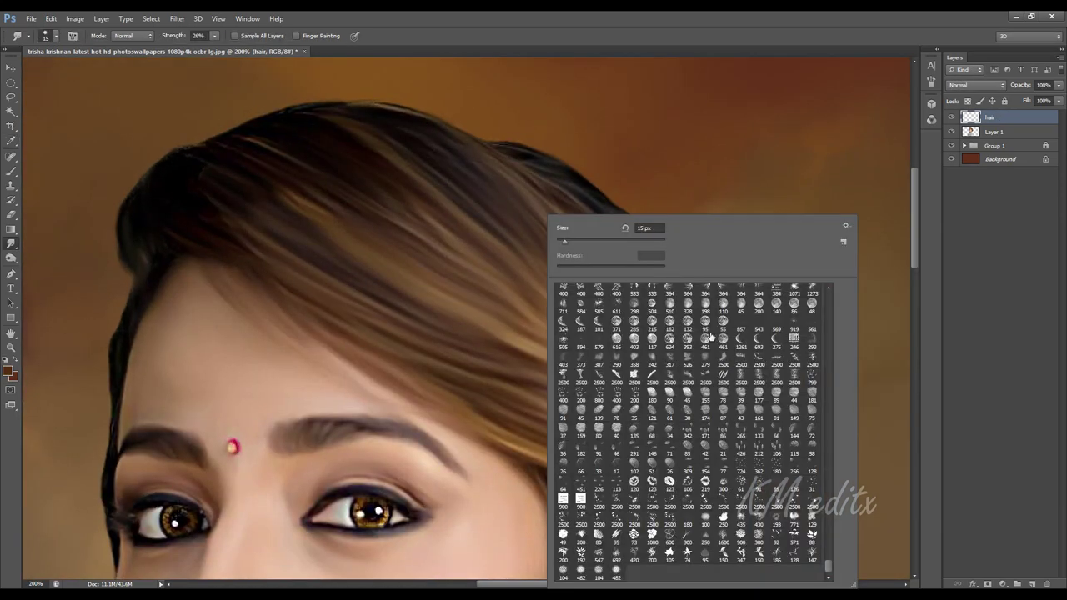
{"action": "left_click_drag", "start_coordinate": [827, 567], "coordinate": [817, 258]}
{"action": "left_click", "coordinate": [429, 319]}
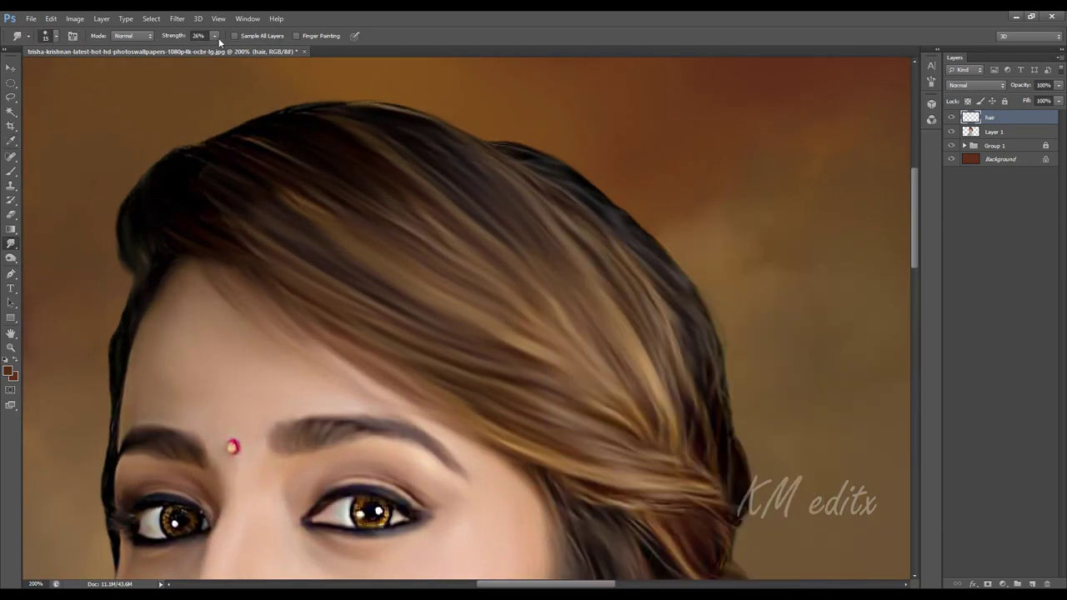
Switch to the Brush tool with a soft round tip 1 px in size
{"action": "left_click", "coordinate": [11, 171]}
{"action": "right_click", "coordinate": [354, 150]}
{"action": "left_click", "coordinate": [371, 225]}
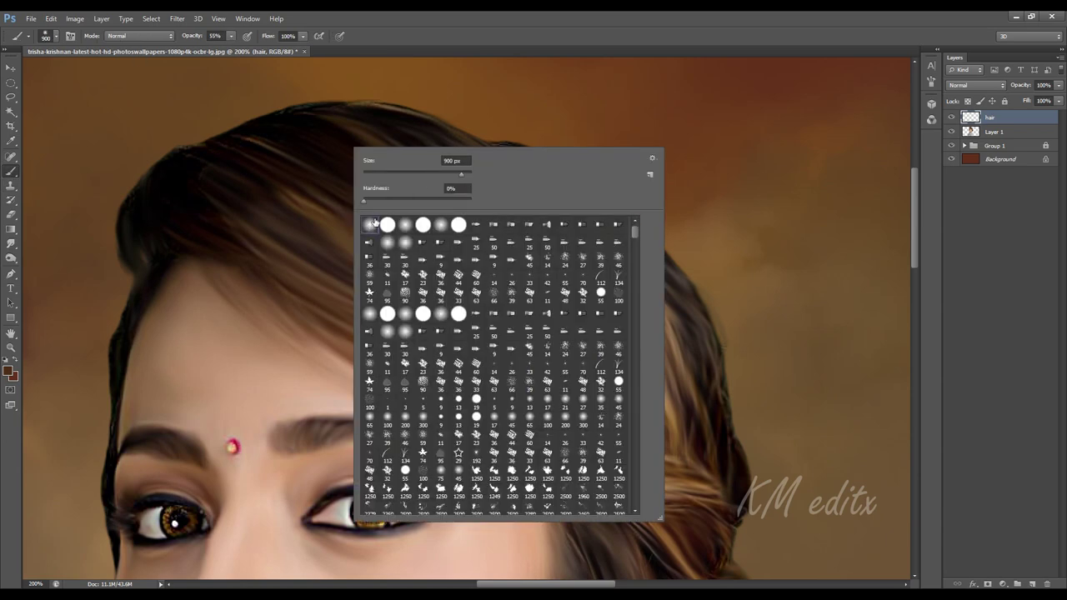
{"action": "left_click", "coordinate": [377, 175]}
{"action": "type", "text": "6"}
{"action": "key", "text": "Return"}
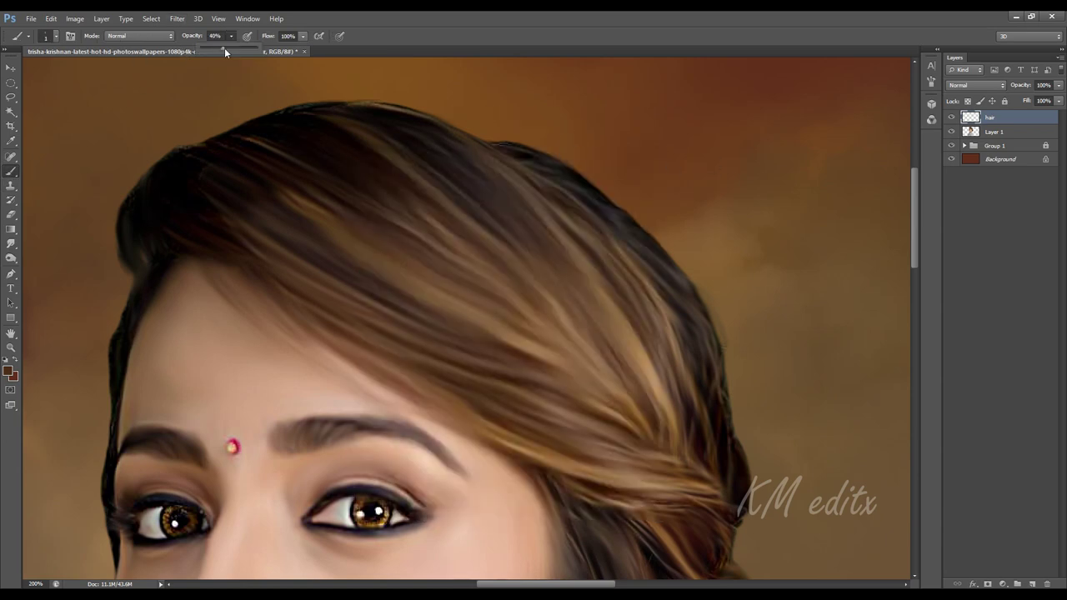
Set the brush opacity to 74% and paint fine strands across the swept fringe and crown on the hair layer
{"action": "left_click_drag", "start_coordinate": [236, 301], "coordinate": [415, 401]}
{"action": "key", "text": "ctrl+z"}
{"action": "left_click", "coordinate": [231, 37]}
{"action": "left_click_drag", "start_coordinate": [231, 50], "coordinate": [229, 50]}
{"action": "left_click_drag", "start_coordinate": [297, 327], "coordinate": [499, 437]}
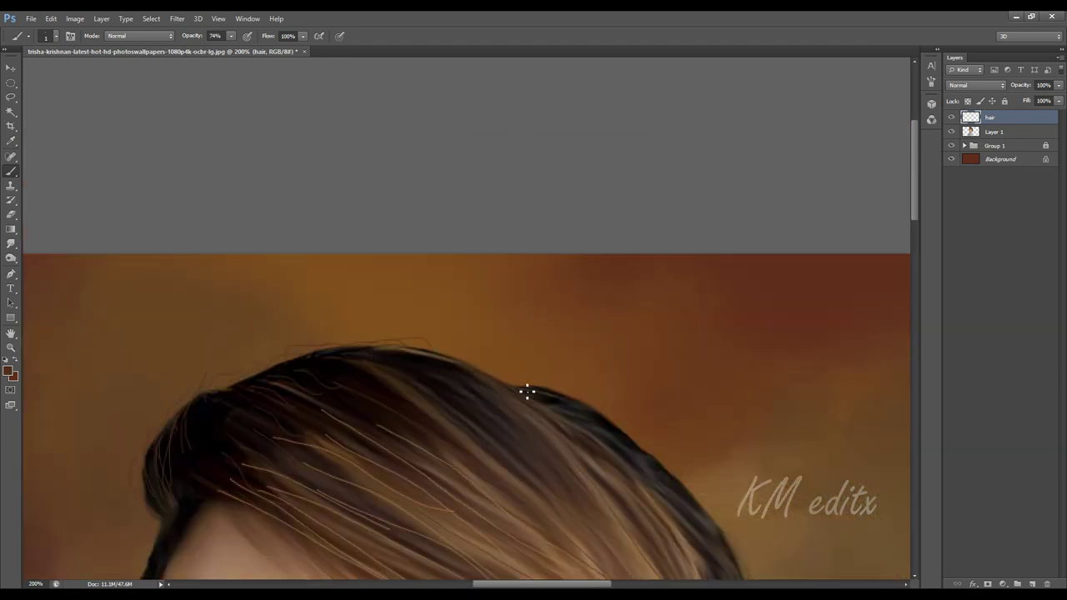
Paint thin loose strands along the back outline of the head
{"action": "left_click_drag", "start_coordinate": [662, 477], "coordinate": [481, 391]}
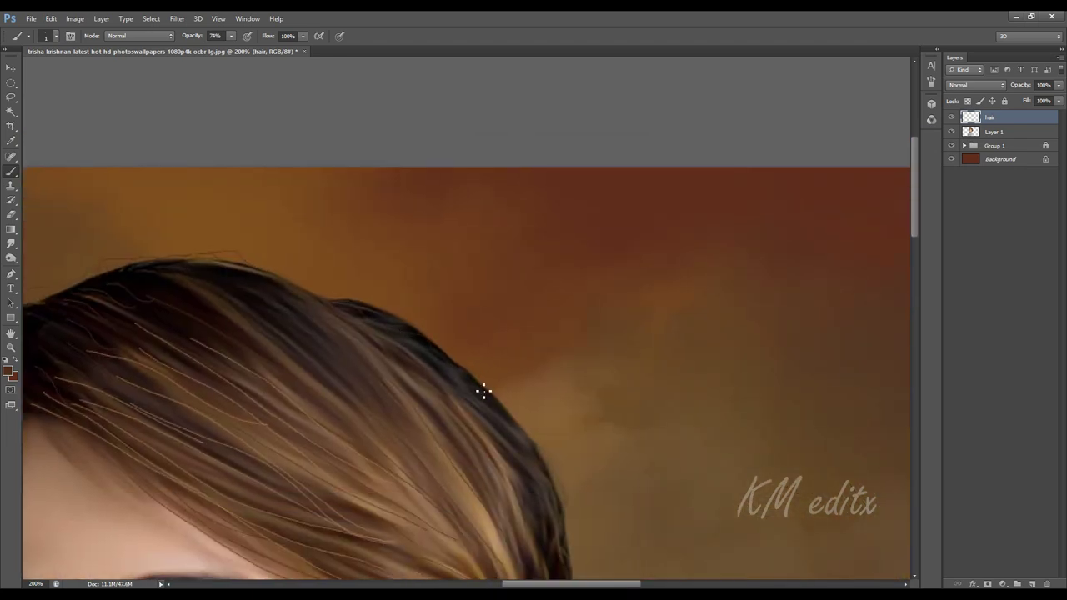
{"action": "left_click_drag", "start_coordinate": [558, 464], "coordinate": [414, 317]}
{"action": "left_click_drag", "start_coordinate": [438, 449], "coordinate": [419, 378]}
{"action": "left_click_drag", "start_coordinate": [388, 293], "coordinate": [445, 465]}
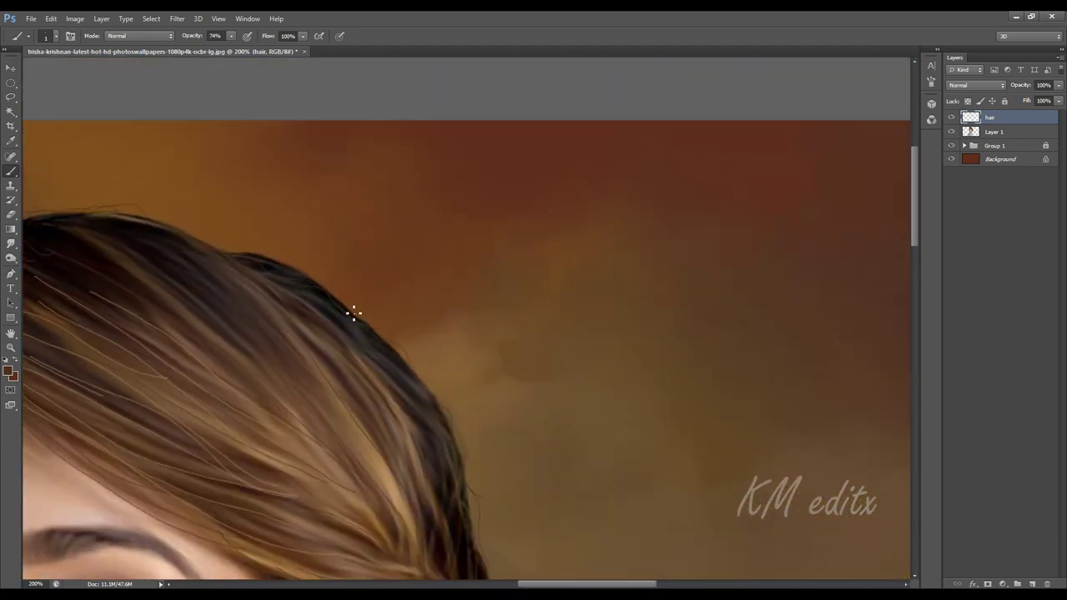
Paint fine flyaway strands around the bun and the lower curls behind the earring
{"action": "left_click_drag", "start_coordinate": [410, 526], "coordinate": [338, 115]}
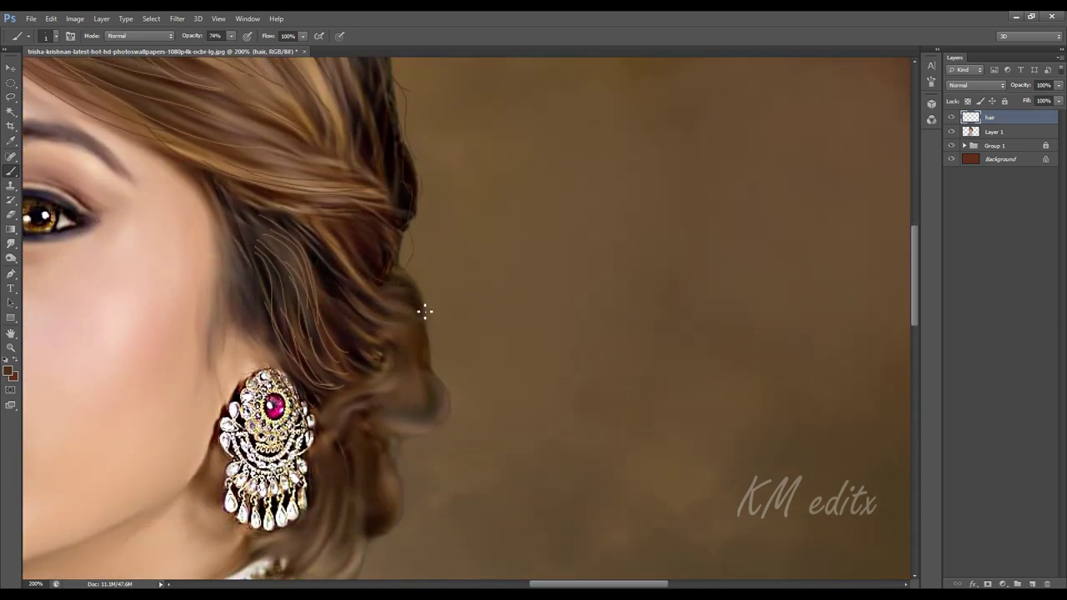
{"action": "scroll", "coordinate": [425, 311], "scroll_direction": "down", "scroll_amount": 3}
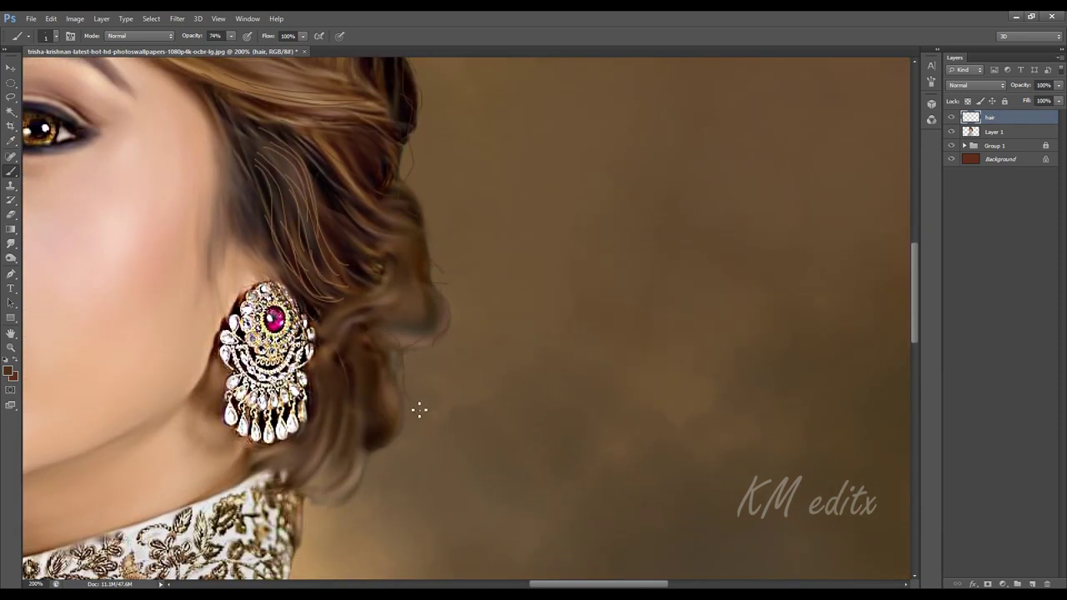
{"action": "left_click_drag", "start_coordinate": [419, 409], "coordinate": [492, 343]}
{"action": "left_click_drag", "start_coordinate": [414, 443], "coordinate": [389, 445]}
{"action": "left_click_drag", "start_coordinate": [390, 386], "coordinate": [394, 455]}
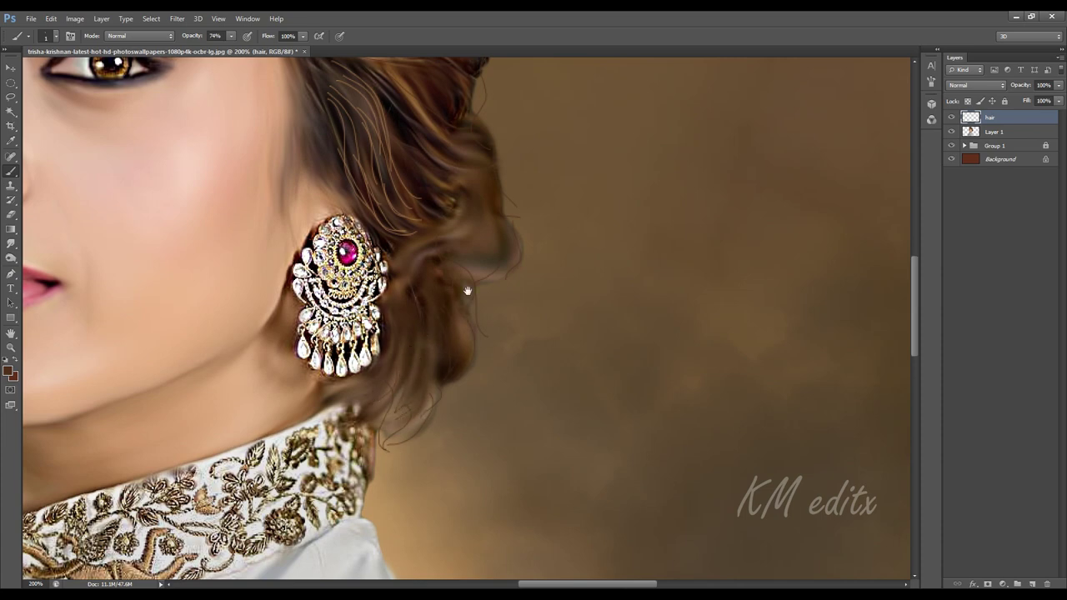
Paint thin strands falling from the temple in front of the ear
{"action": "left_click_drag", "start_coordinate": [468, 291], "coordinate": [451, 412]}
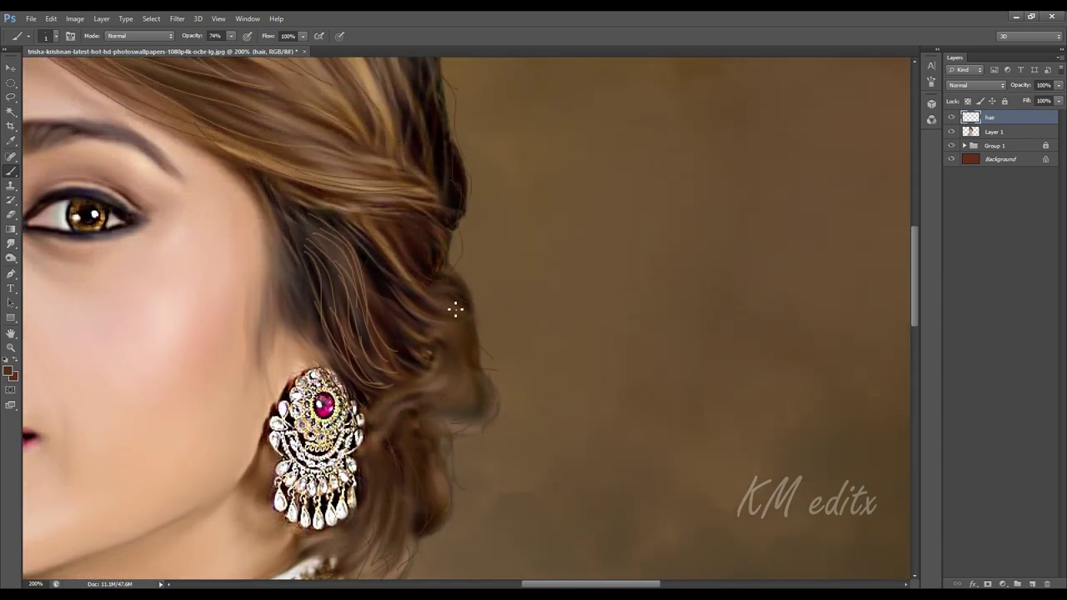
{"action": "left_click_drag", "start_coordinate": [456, 310], "coordinate": [562, 452]}
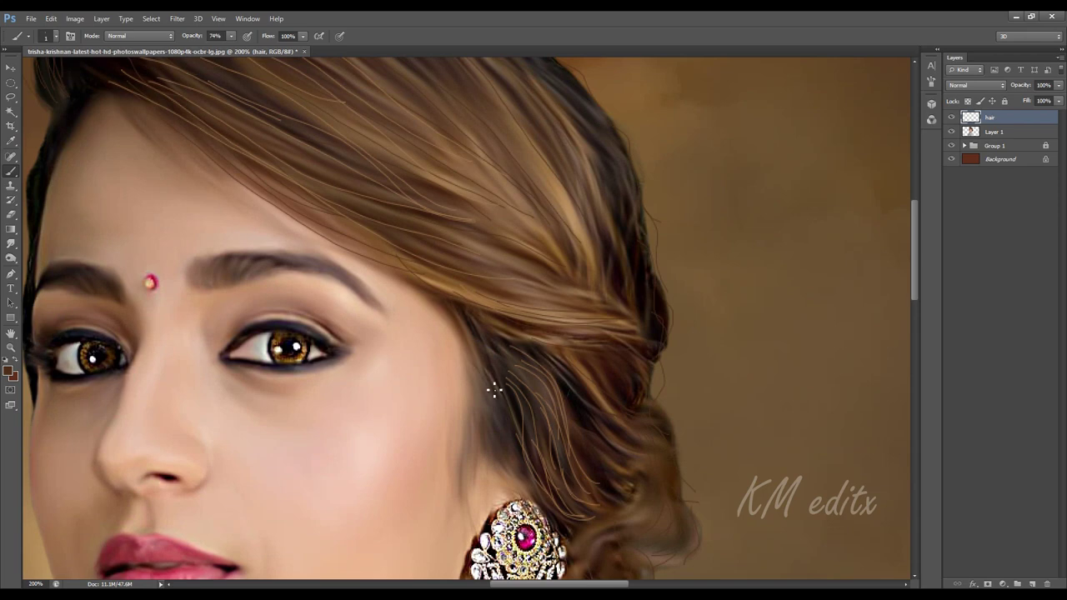
{"action": "left_click_drag", "start_coordinate": [452, 309], "coordinate": [474, 493]}
{"action": "left_click_drag", "start_coordinate": [474, 389], "coordinate": [456, 480]}
Sample the dark brown of the eyebrow (341f1d) as the brush colour
{"action": "key", "text": "ctrl+minus"}
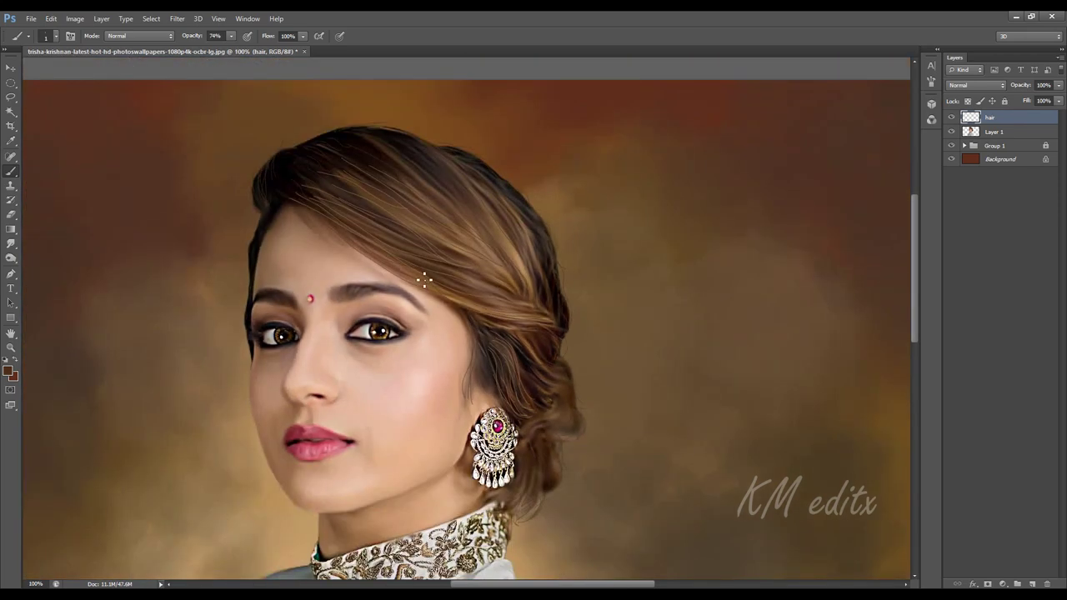
{"action": "left_click_drag", "start_coordinate": [474, 296], "coordinate": [498, 403]}
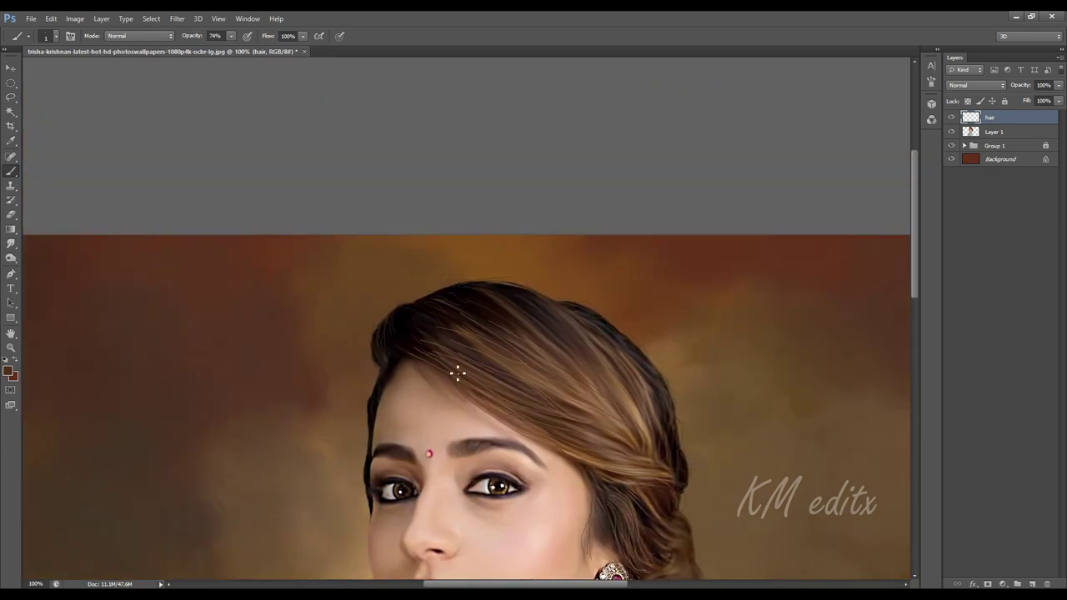
{"action": "mouse_move", "coordinate": [620, 447]}
{"action": "left_mouse_down"}
{"action": "mouse_move", "coordinate": [617, 419]}
{"action": "mouse_move", "coordinate": [693, 275]}
{"action": "left_mouse_up"}
{"action": "key", "text": "ctrl+plus"}
{"action": "left_click_drag", "start_coordinate": [556, 155], "coordinate": [439, 278]}
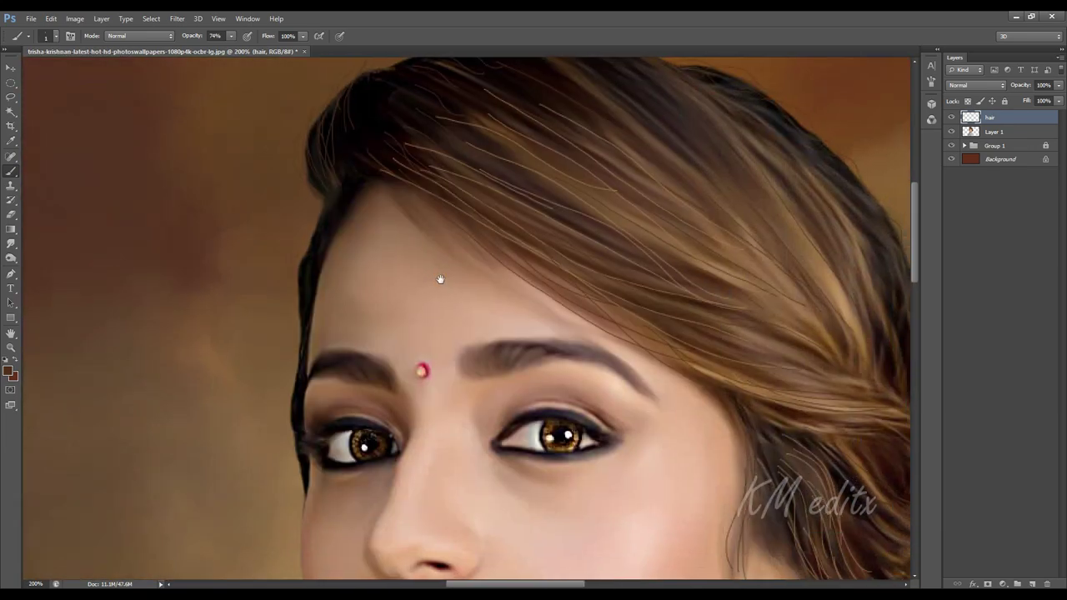
{"action": "key", "text": "ctrl+plus"}
{"action": "left_click_drag", "start_coordinate": [475, 380], "coordinate": [481, 340]}
{"action": "key", "text": "ctrl+z"}
{"action": "left_click", "coordinate": [9, 371]}
{"action": "left_click", "coordinate": [550, 343]}
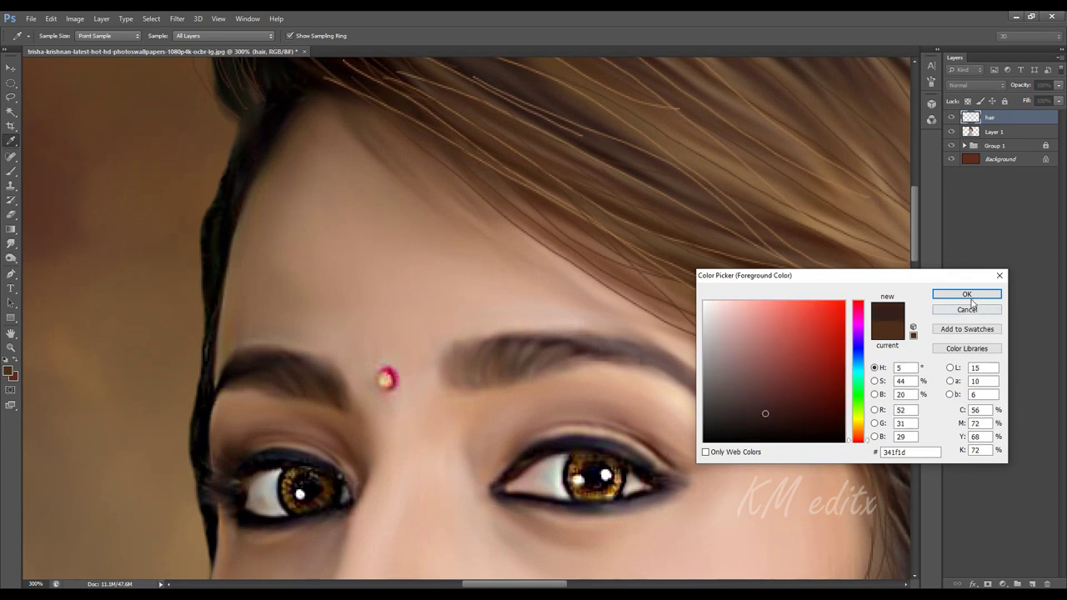
{"action": "left_click", "coordinate": [969, 296]}
Paint fine dark brown hair strands along the nearer eyebrow, from its inner end towards the tail
{"action": "left_click_drag", "start_coordinate": [468, 382], "coordinate": [472, 353]}
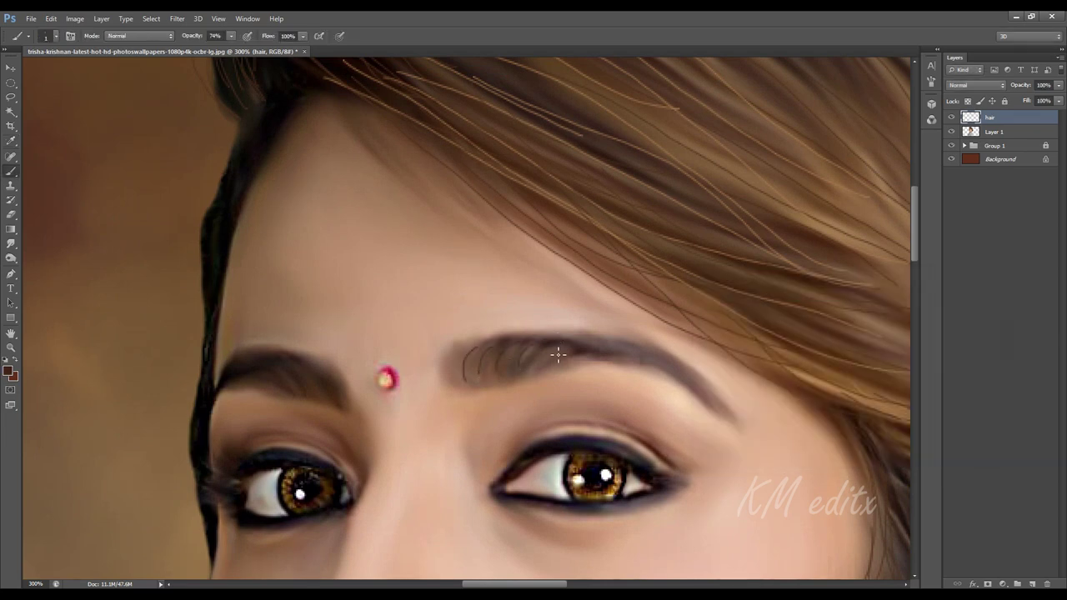
{"action": "left_click_drag", "start_coordinate": [663, 362], "coordinate": [690, 378]}
{"action": "mouse_move", "coordinate": [665, 376]}
{"action": "left_mouse_down"}
{"action": "mouse_move", "coordinate": [855, 419]}
{"action": "mouse_move", "coordinate": [737, 397]}
{"action": "left_mouse_up"}
{"action": "left_click_drag", "start_coordinate": [763, 399], "coordinate": [818, 437]}
{"action": "key", "text": "ctrl+z"}
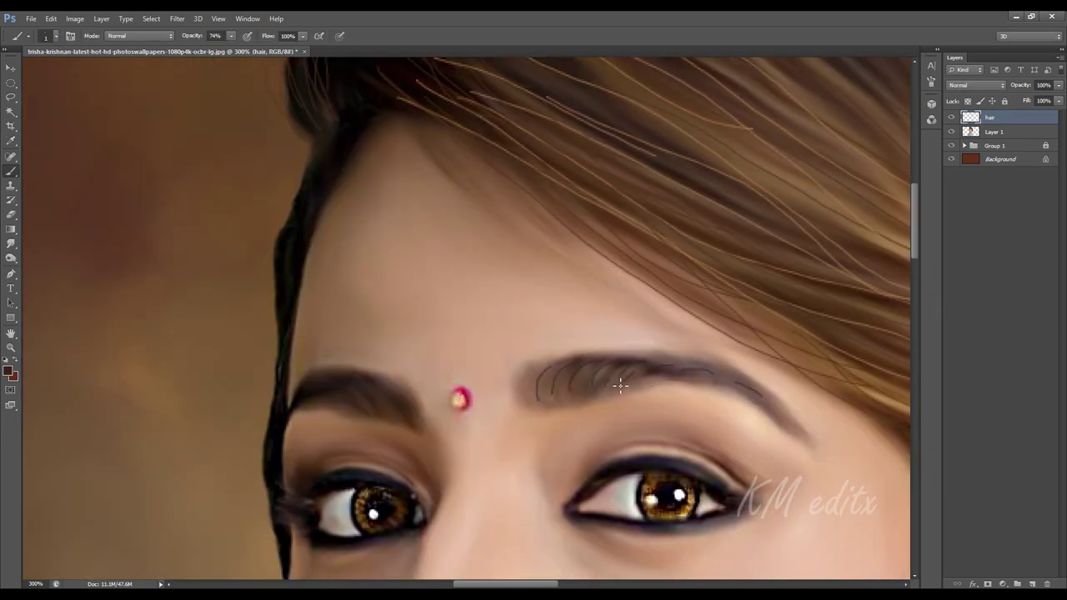
{"action": "left_click_drag", "start_coordinate": [550, 401], "coordinate": [835, 415]}
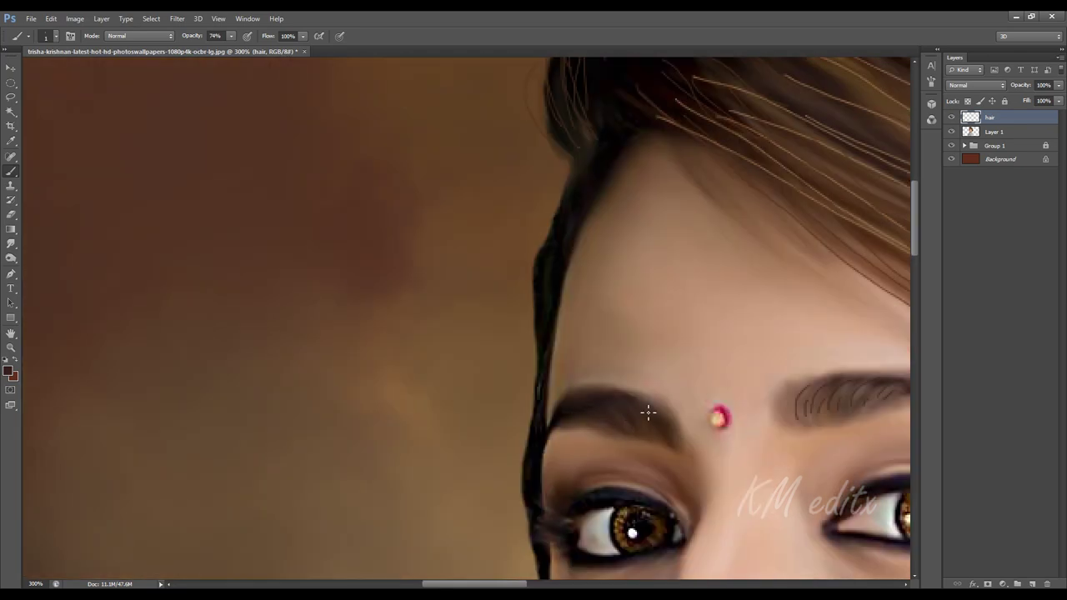
{"action": "key", "text": "ctrl+z"}
{"action": "key", "text": "ctrl+minus"}
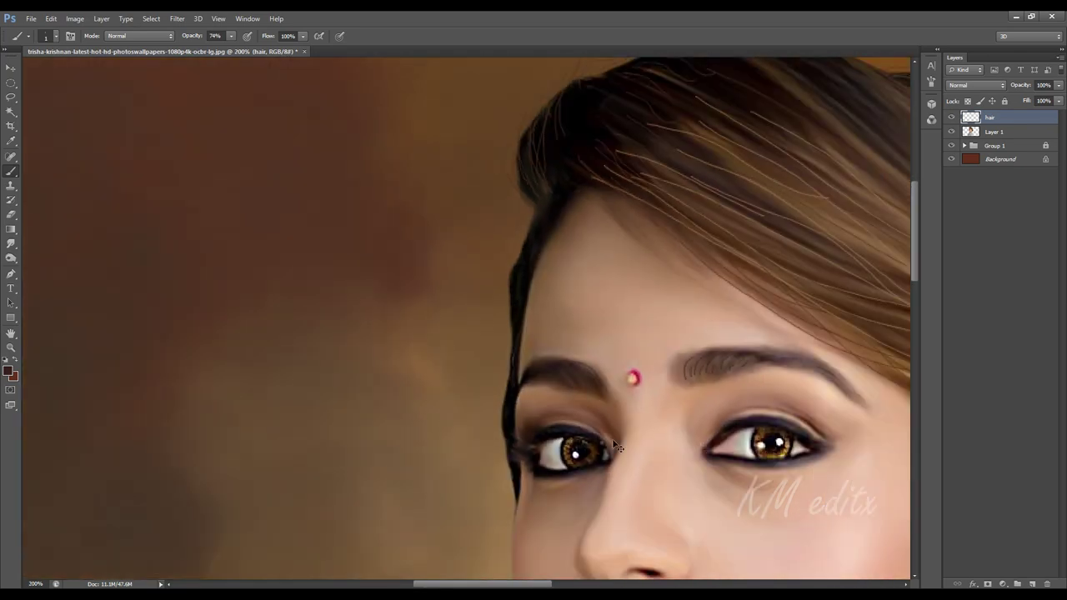
{"action": "key", "text": "ctrl+plus"}
{"action": "left_click_drag", "start_coordinate": [709, 477], "coordinate": [577, 399]}
{"action": "key", "text": "ctrl+minus"}
{"action": "key", "text": "ctrl+minus"}
{"action": "key", "text": "ctrl+0"}
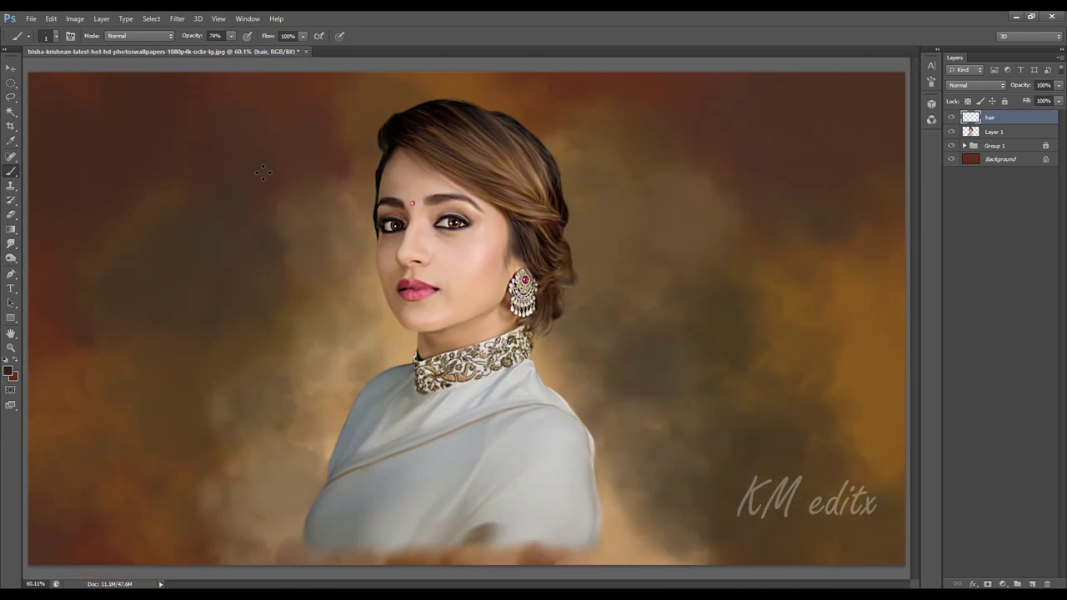
Merge the hair layer with Layer 1 and name the merged layer T
{"action": "key", "text": "v"}
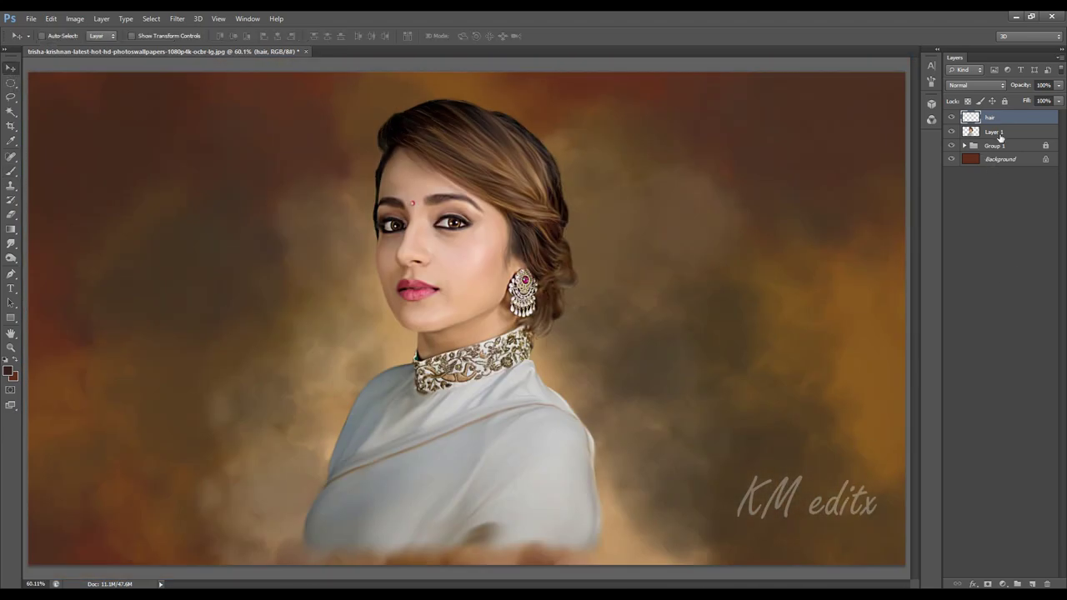
{"action": "left_click", "coordinate": [1001, 136], "text": "shift"}
{"action": "right_click", "coordinate": [1001, 136]}
{"action": "left_click", "coordinate": [977, 379]}
{"action": "type", "text": "T"}
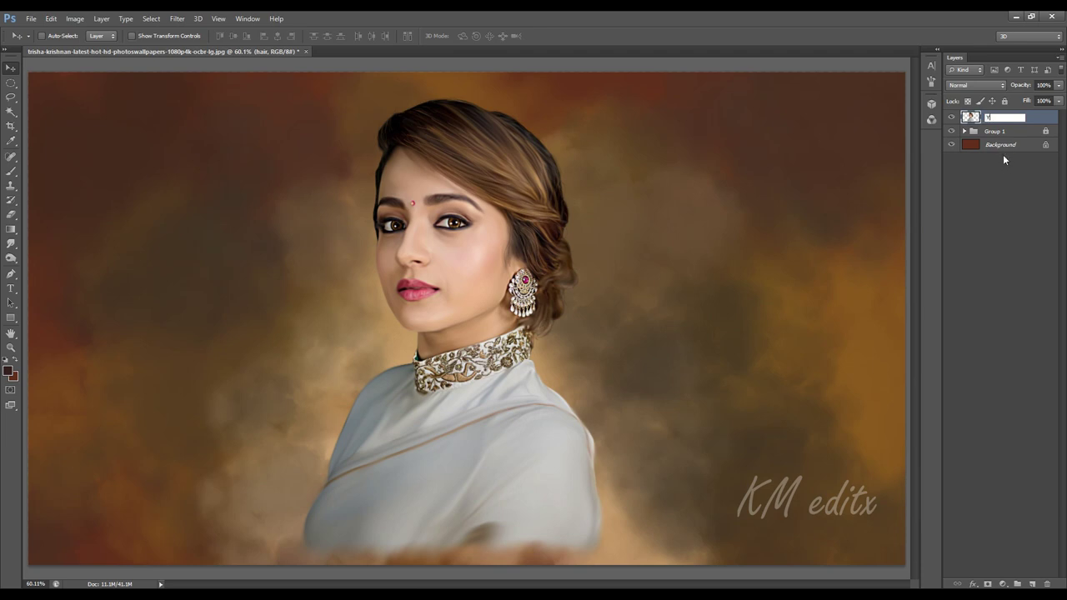
{"action": "key", "text": "Return"}
{"action": "key", "text": "ctrl+d"}
{"action": "left_click", "coordinate": [724, 367], "text": "ctrl"}
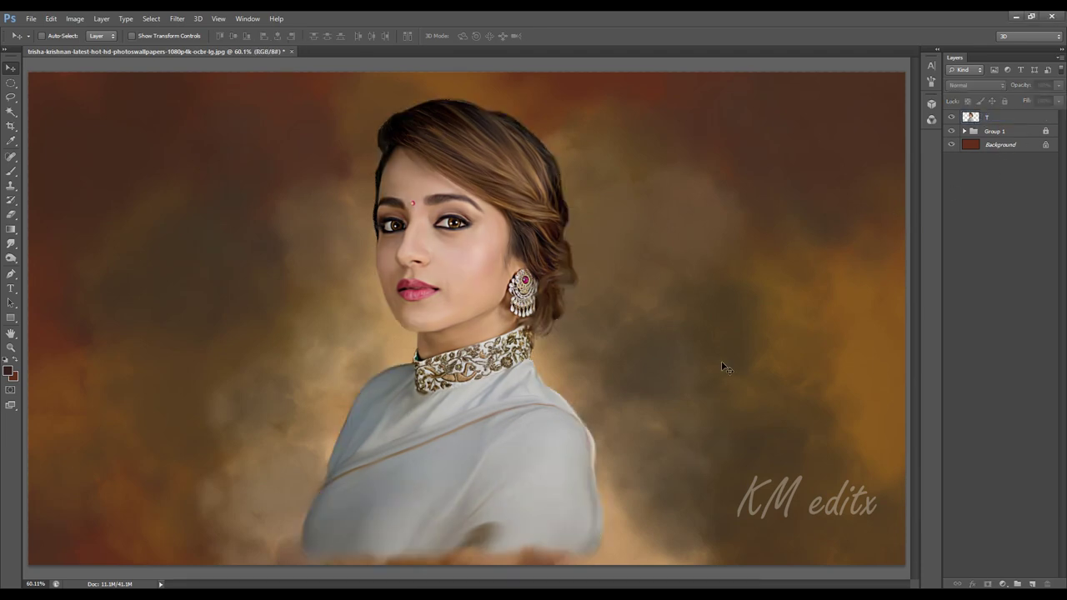
{"action": "left_click", "coordinate": [10, 82]}
{"action": "left_click", "coordinate": [10, 69]}
{"action": "left_click", "coordinate": [587, 316], "text": "ctrl"}
{"action": "key", "text": "ctrl+0"}
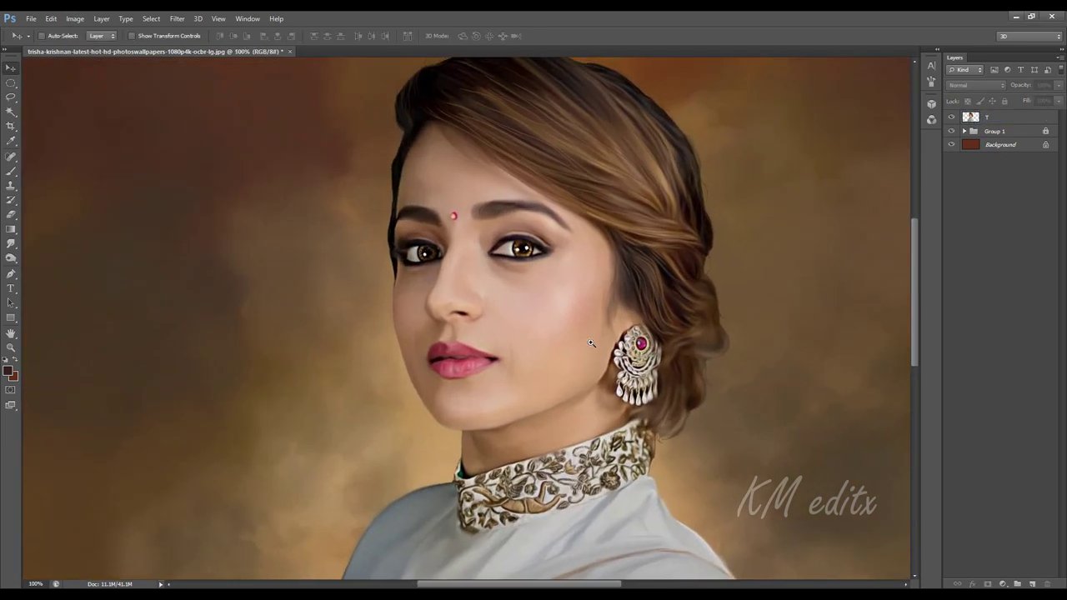
{"action": "left_click", "coordinate": [75, 18]}
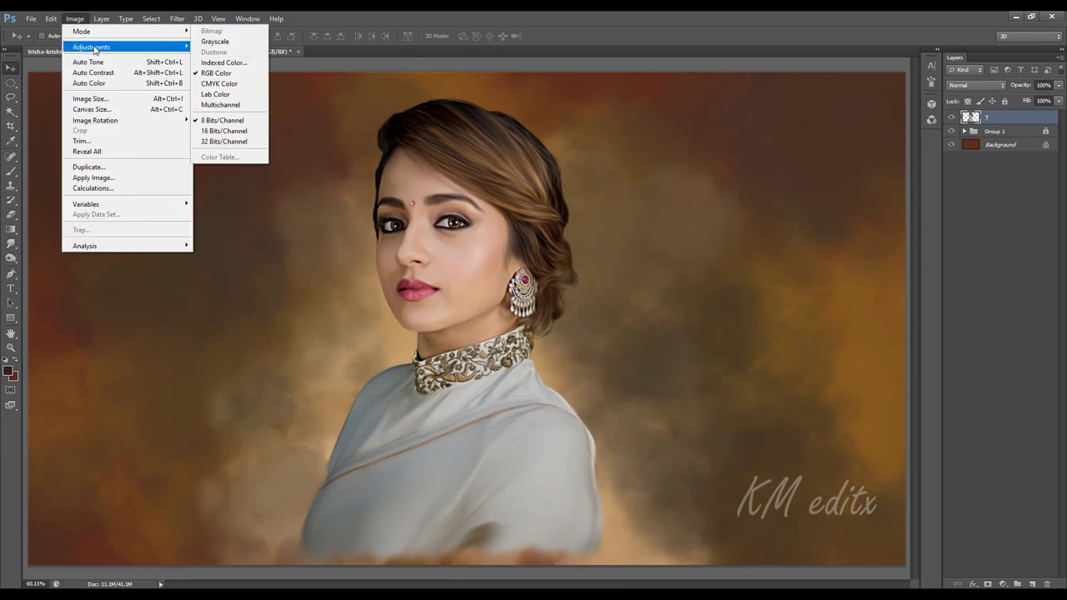
{"action": "mouse_move", "coordinate": [95, 47]}
{"action": "left_click", "coordinate": [225, 104]}
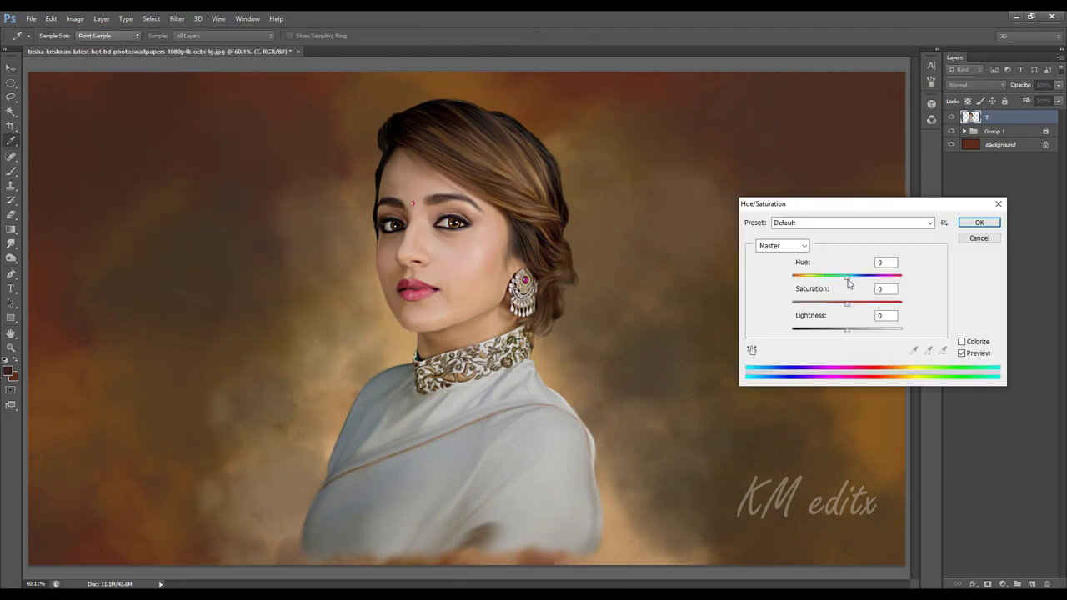
{"action": "left_click_drag", "start_coordinate": [846, 278], "coordinate": [850, 282]}
{"action": "left_click", "coordinate": [998, 203]}
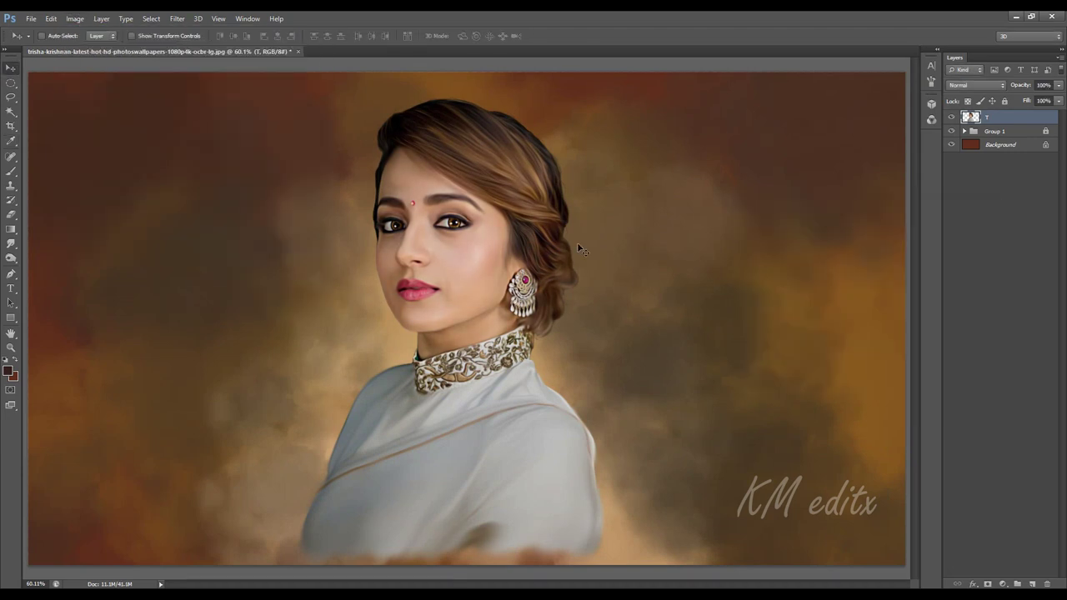
Apply Levels to layer T with the white input level set to 251
{"action": "key", "text": "ctrl+l"}
{"action": "left_click_drag", "start_coordinate": [975, 280], "coordinate": [965, 282]}
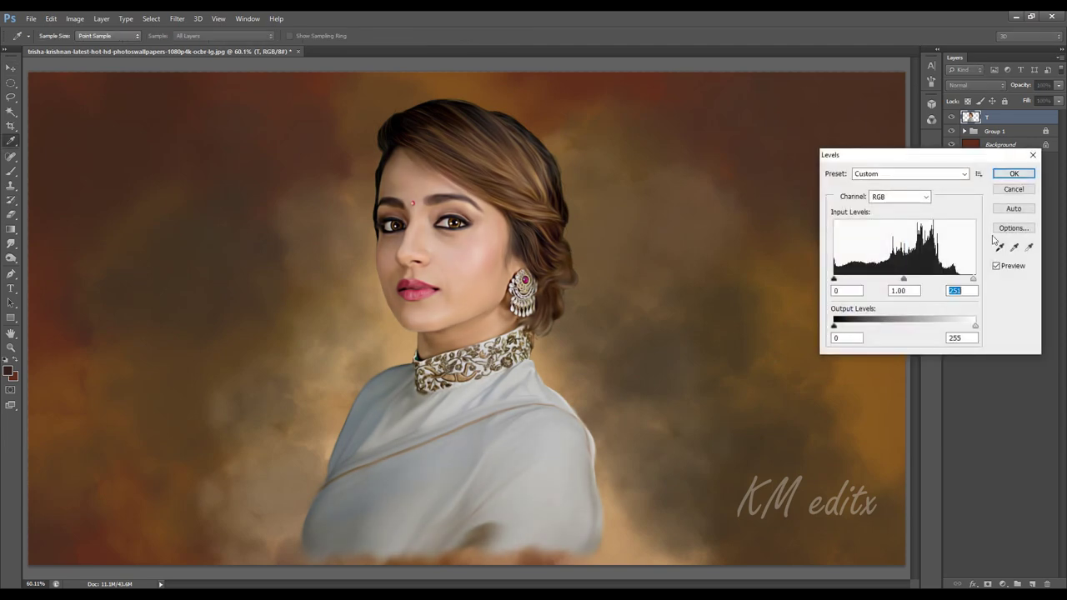
{"action": "left_click", "coordinate": [1014, 173]}
Add a new layer above the portrait and name it Fc
{"action": "key", "text": "ctrl+plus"}
{"action": "key", "text": "ctrl+plus"}
{"action": "left_click", "coordinate": [1032, 584]}
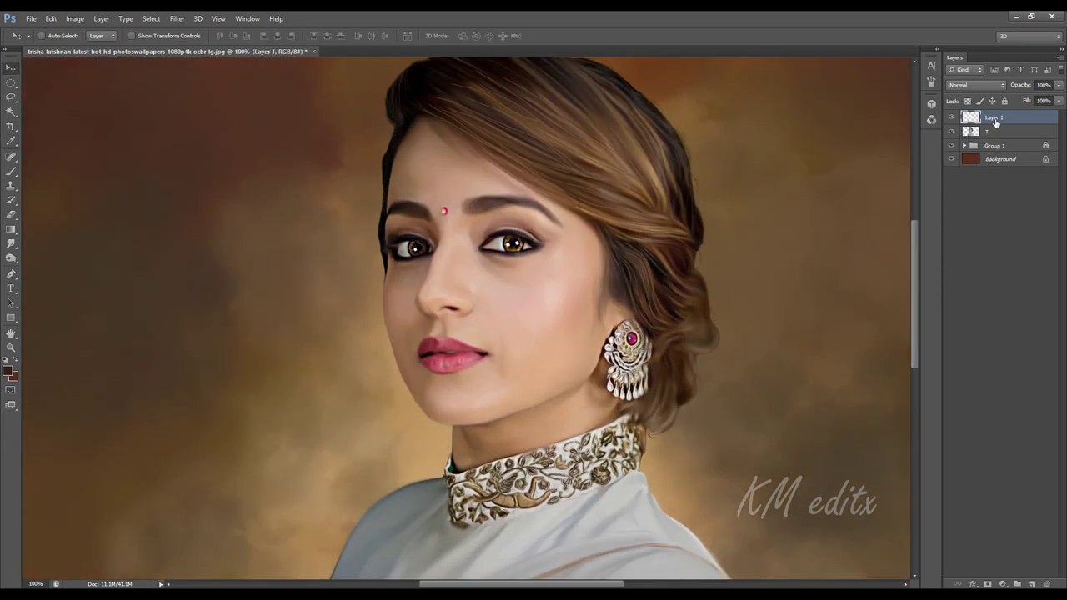
{"action": "type", "text": "Fc"}
{"action": "key", "text": "Return"}
Set up a soft 100 px brush at 6% opacity with a dark red colour
{"action": "key", "text": "b"}
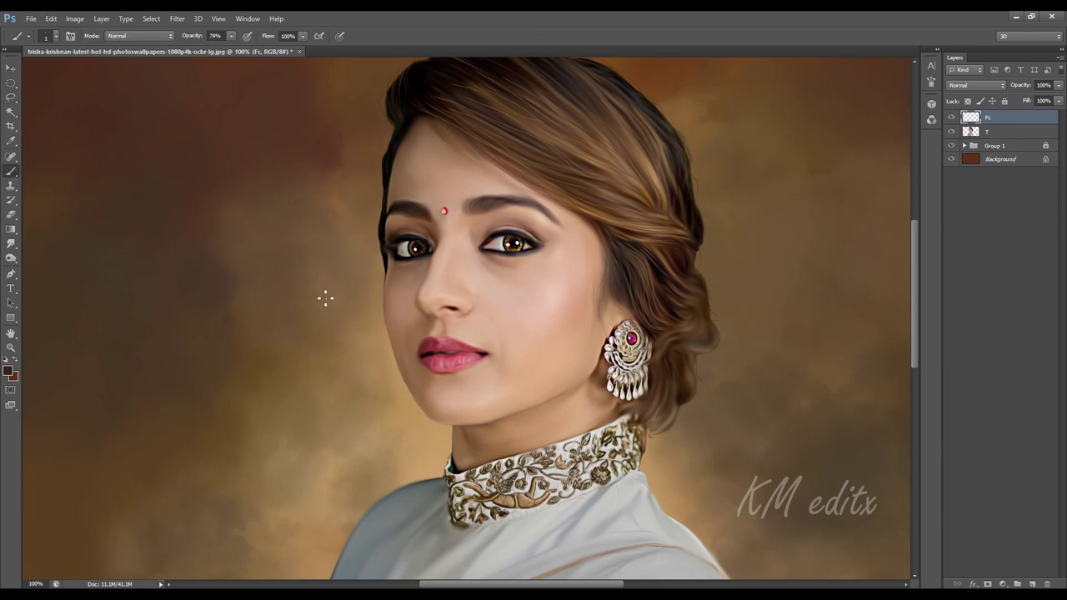
{"action": "left_click", "coordinate": [231, 36]}
{"action": "left_click_drag", "start_coordinate": [233, 50], "coordinate": [200, 52]}
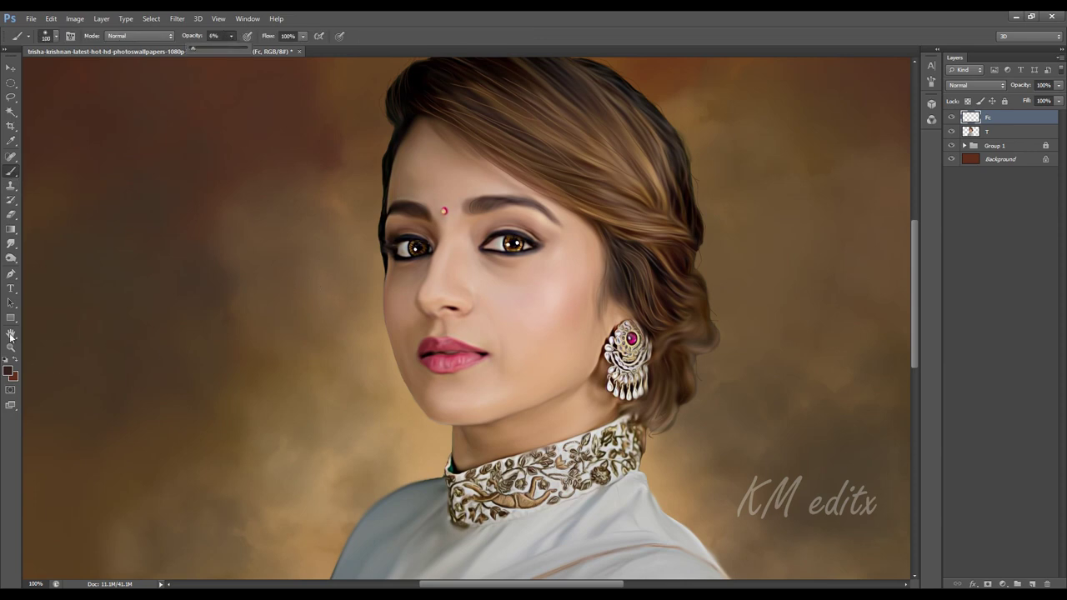
{"action": "left_click", "coordinate": [7, 371]}
{"action": "left_click", "coordinate": [815, 374]}
{"action": "left_click", "coordinate": [965, 276]}
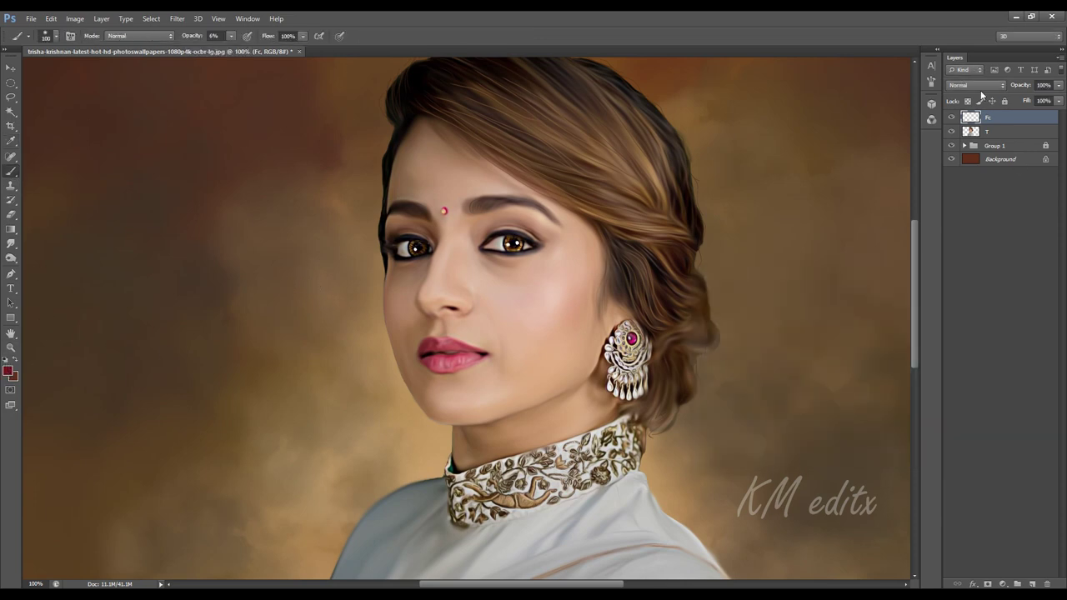
Set the Fc layer's blend mode to Color and brush a red blush over the nearer cheek
{"action": "left_click", "coordinate": [975, 85]}
{"action": "left_click", "coordinate": [971, 360]}
{"action": "left_click_drag", "start_coordinate": [582, 348], "coordinate": [662, 312]}
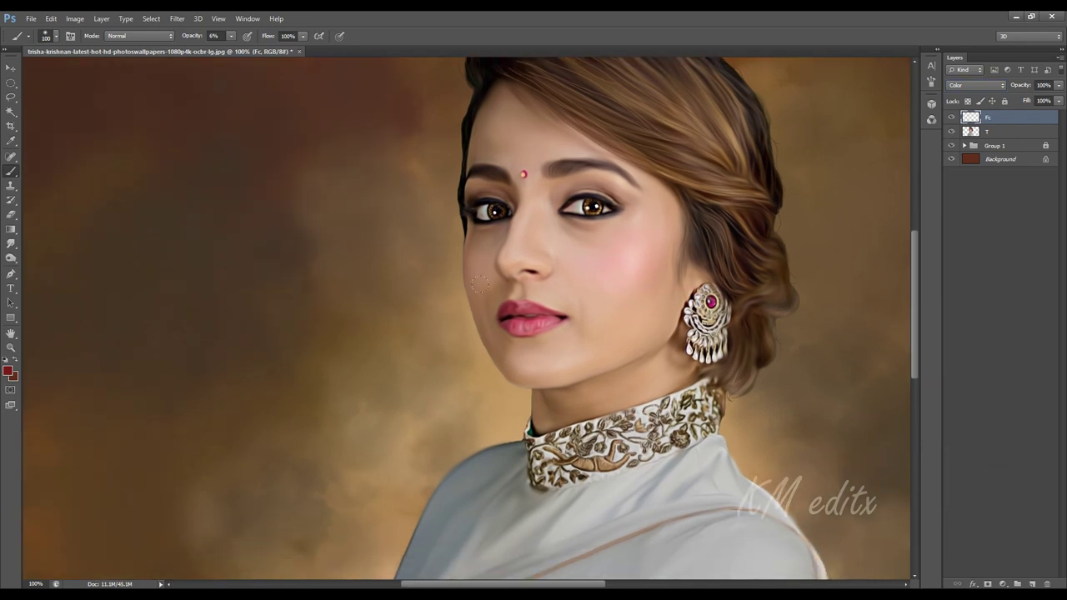
Load the figure's outline as a selection and brush a red tint over the nose, chin and far cheek
{"action": "left_click", "coordinate": [972, 124], "text": "ctrl"}
{"action": "key", "text": "Return"}
{"action": "scroll", "coordinate": [527, 343], "scroll_direction": "up", "scroll_amount": 3}
{"action": "scroll", "coordinate": [528, 343], "scroll_direction": "left", "scroll_amount": 1}
{"action": "left_click_drag", "start_coordinate": [616, 379], "coordinate": [605, 295]}
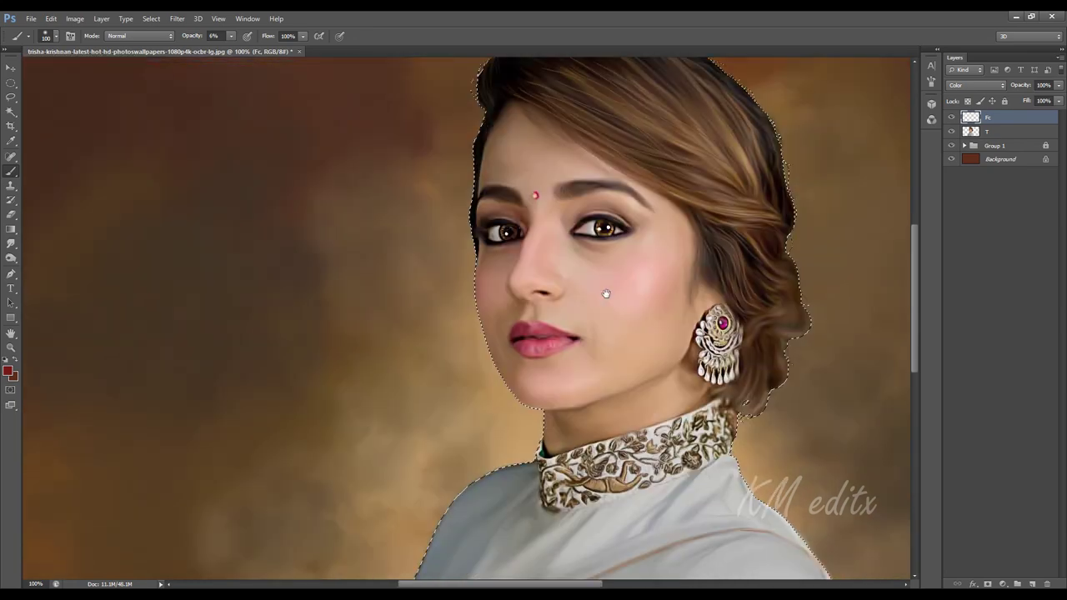
{"action": "left_click_drag", "start_coordinate": [627, 358], "coordinate": [550, 361]}
Choose yellow as the brush colour and tint the jaw, neck and forehead, enlarging the brush to 150 px
{"action": "left_click", "coordinate": [7, 371]}
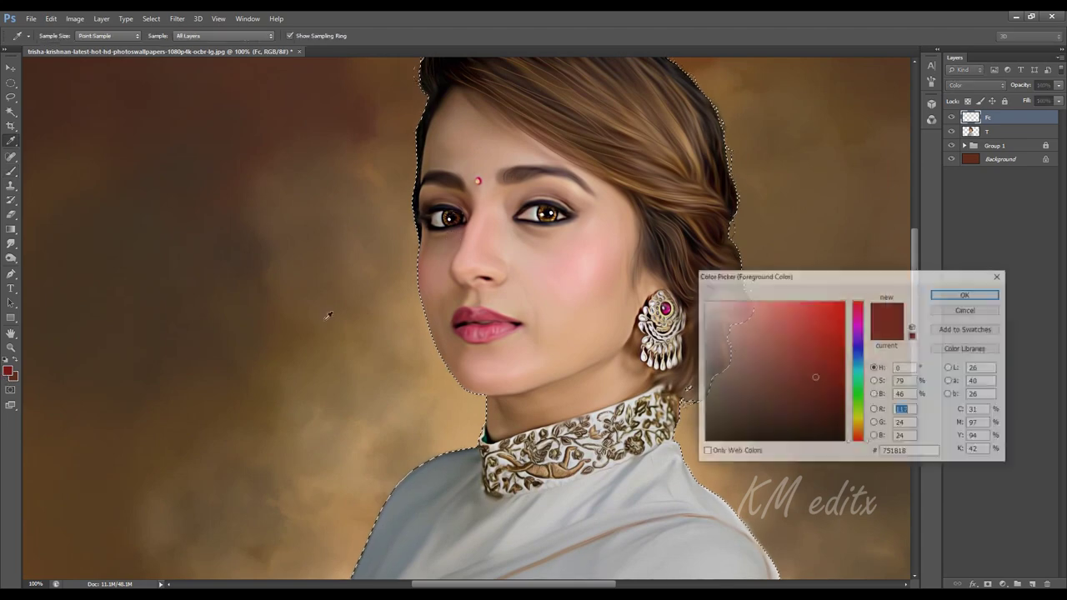
{"action": "left_click", "coordinate": [859, 421]}
{"action": "left_click_drag", "start_coordinate": [811, 344], "coordinate": [826, 328]}
{"action": "left_click", "coordinate": [967, 294]}
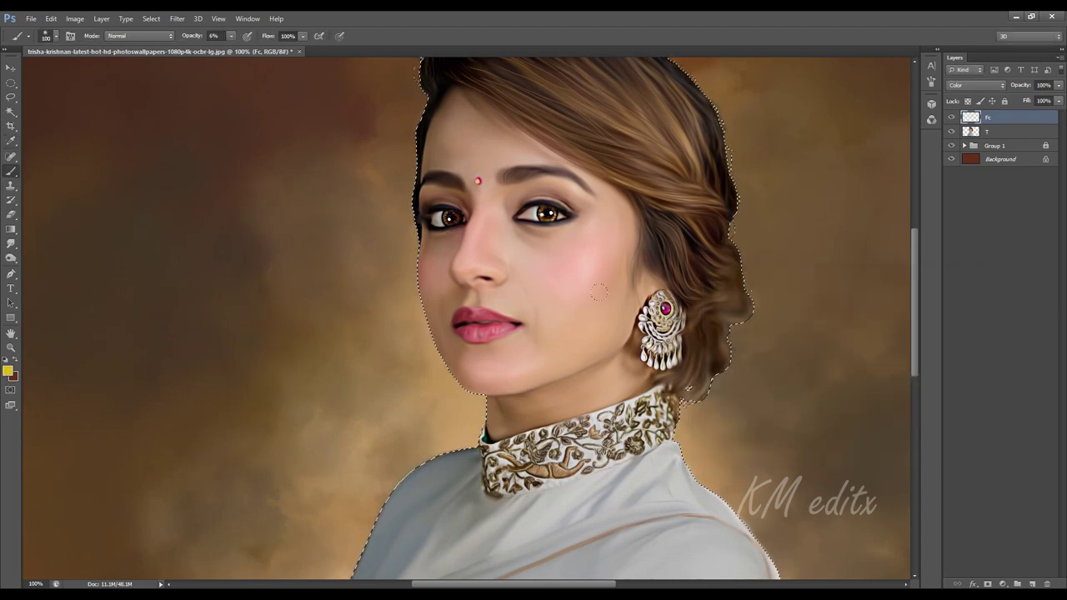
{"action": "left_click_drag", "start_coordinate": [631, 341], "coordinate": [714, 424]}
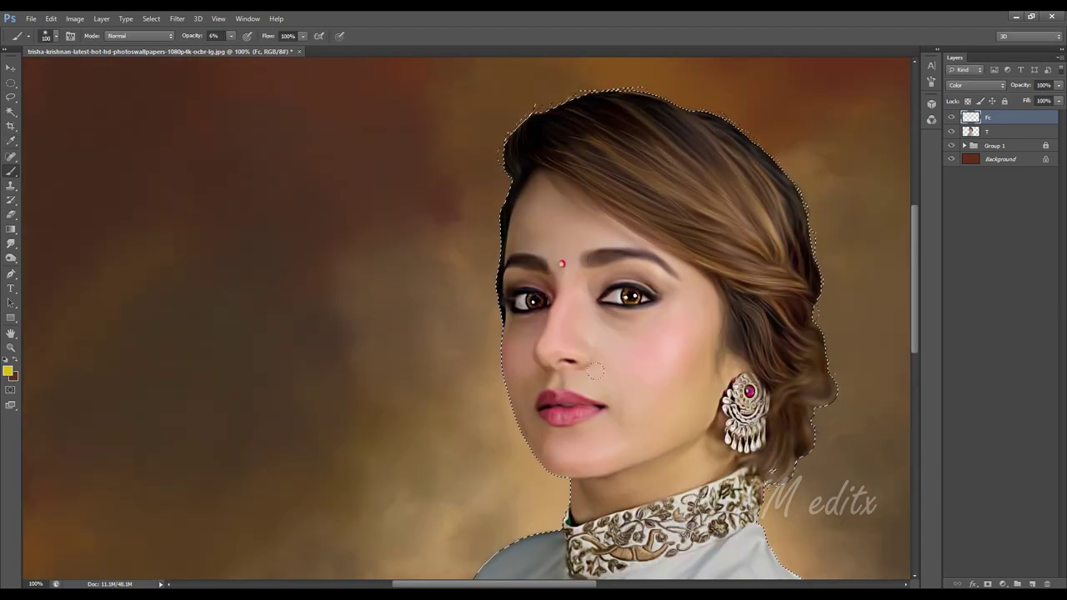
{"action": "scroll", "coordinate": [700, 413], "scroll_direction": "up", "scroll_amount": 2}
{"action": "scroll", "coordinate": [700, 412], "scroll_direction": "left", "scroll_amount": 1}
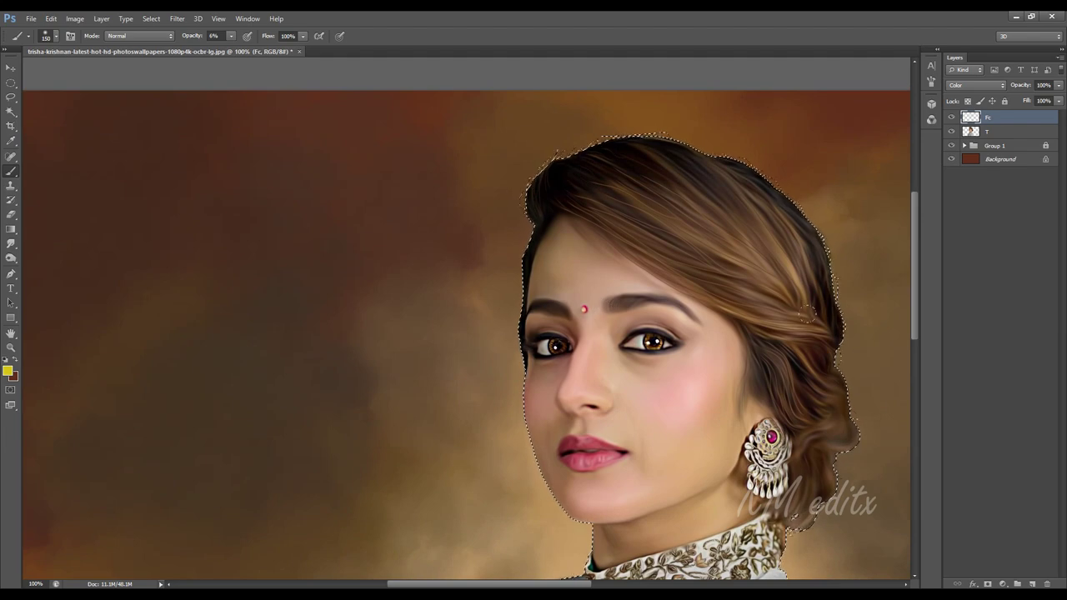
{"action": "mouse_move", "coordinate": [749, 511]}
{"action": "left_mouse_down"}
{"action": "mouse_move", "coordinate": [745, 420]}
{"action": "mouse_move", "coordinate": [776, 432]}
{"action": "left_mouse_up"}
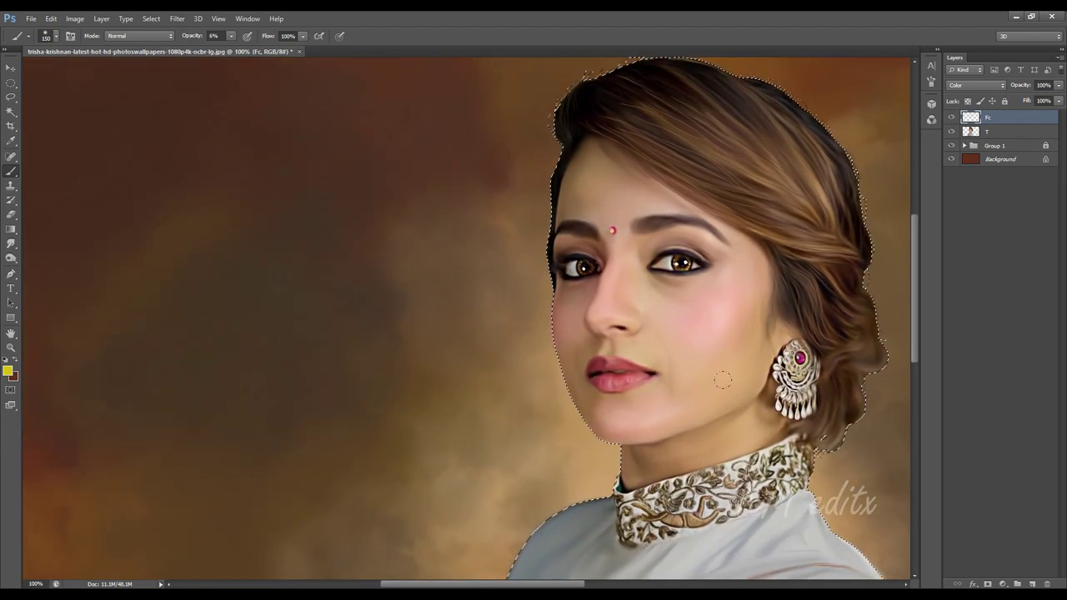
{"action": "left_click_drag", "start_coordinate": [642, 330], "coordinate": [613, 304]}
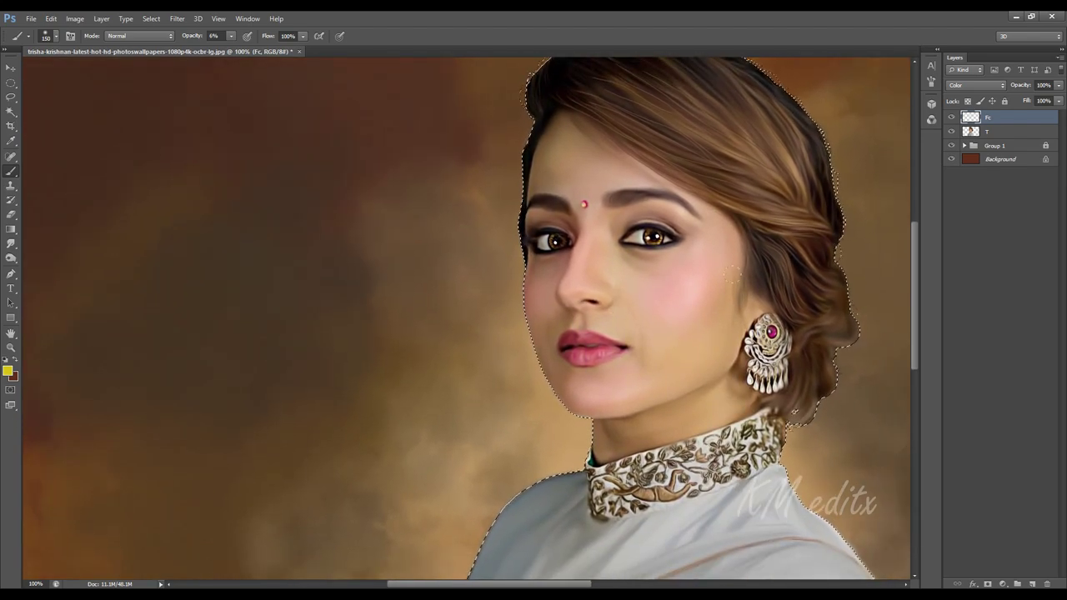
Switch the brush colour to dark red, deepen the pink on the cheeks, nose and forehead, and remove the selection
{"action": "left_click", "coordinate": [8, 371]}
{"action": "left_click", "coordinate": [810, 376]}
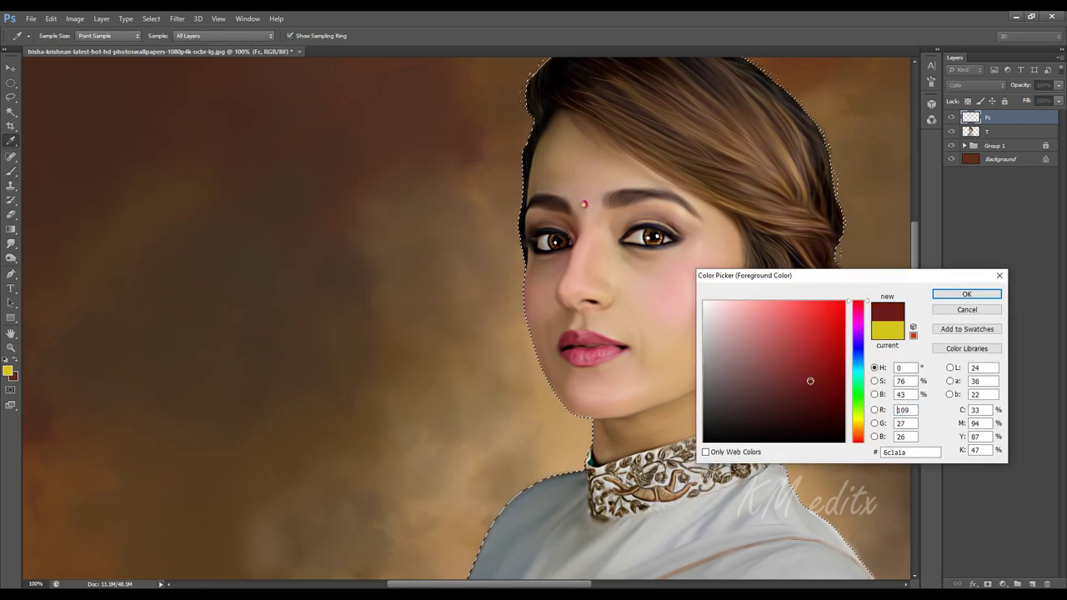
{"action": "left_click", "coordinate": [967, 294]}
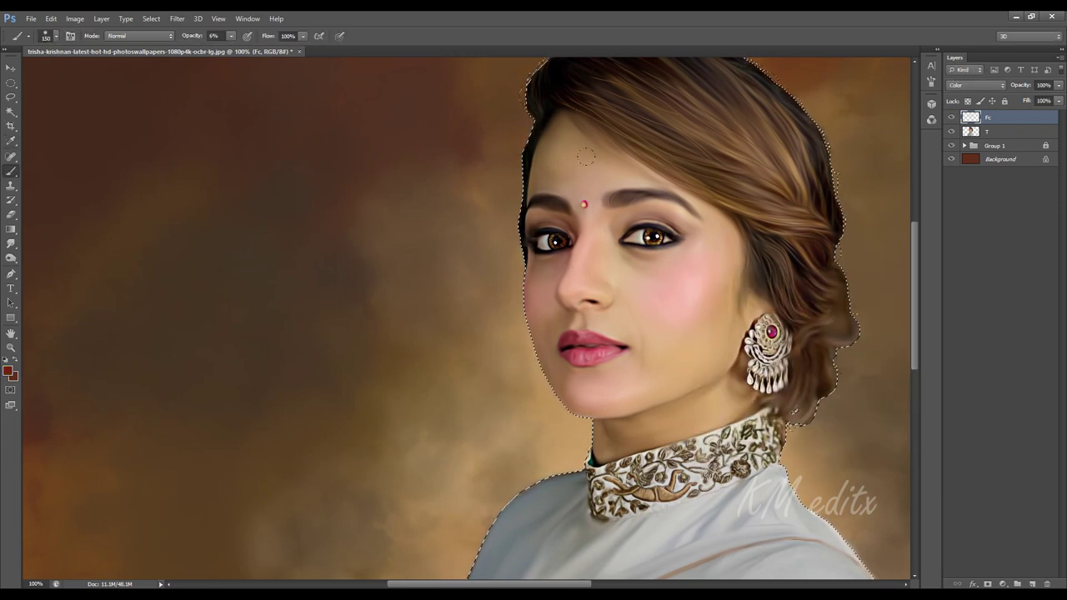
{"action": "mouse_move", "coordinate": [665, 357]}
{"action": "left_mouse_down"}
{"action": "mouse_move", "coordinate": [674, 312]}
{"action": "mouse_move", "coordinate": [654, 357]}
{"action": "mouse_move", "coordinate": [617, 367]}
{"action": "mouse_move", "coordinate": [587, 344]}
{"action": "left_mouse_up"}
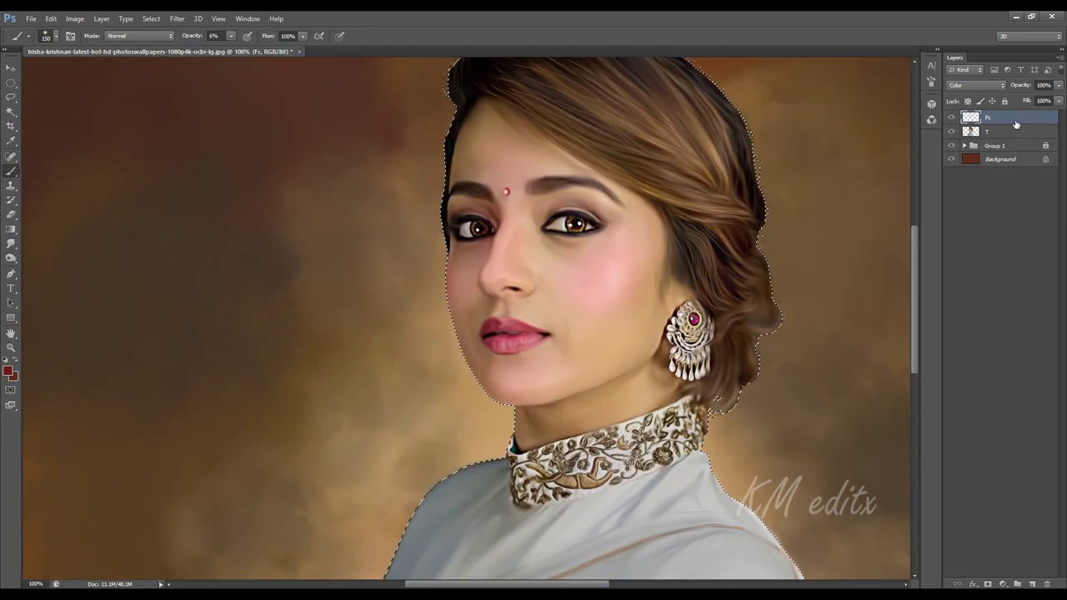
{"action": "key", "text": "ctrl+d"}
Add a new layer above Fc and name it Founda
{"action": "left_click", "coordinate": [1032, 583]}
{"action": "double_click", "coordinate": [992, 118]}
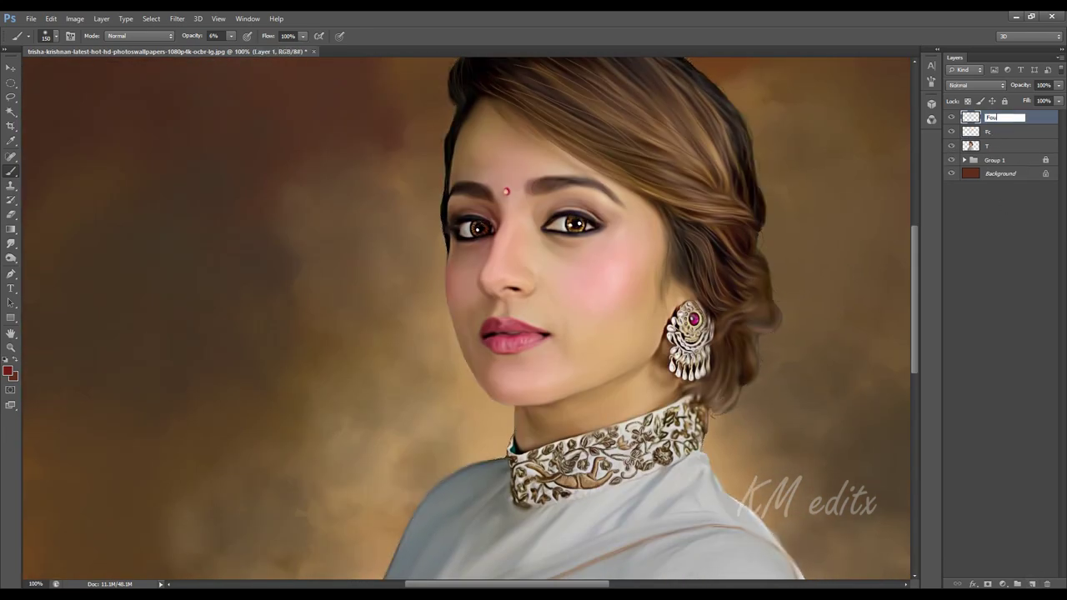
{"action": "type", "text": "Founda"}
{"action": "left_click", "coordinate": [1015, 132]}
{"action": "left_click", "coordinate": [1019, 117]}
Set the brush colour to dark brown 4e3c1e and reduce the brush size for shading the face
{"action": "key", "text": "ctrl+plus"}
{"action": "left_click_drag", "start_coordinate": [595, 229], "coordinate": [590, 357]}
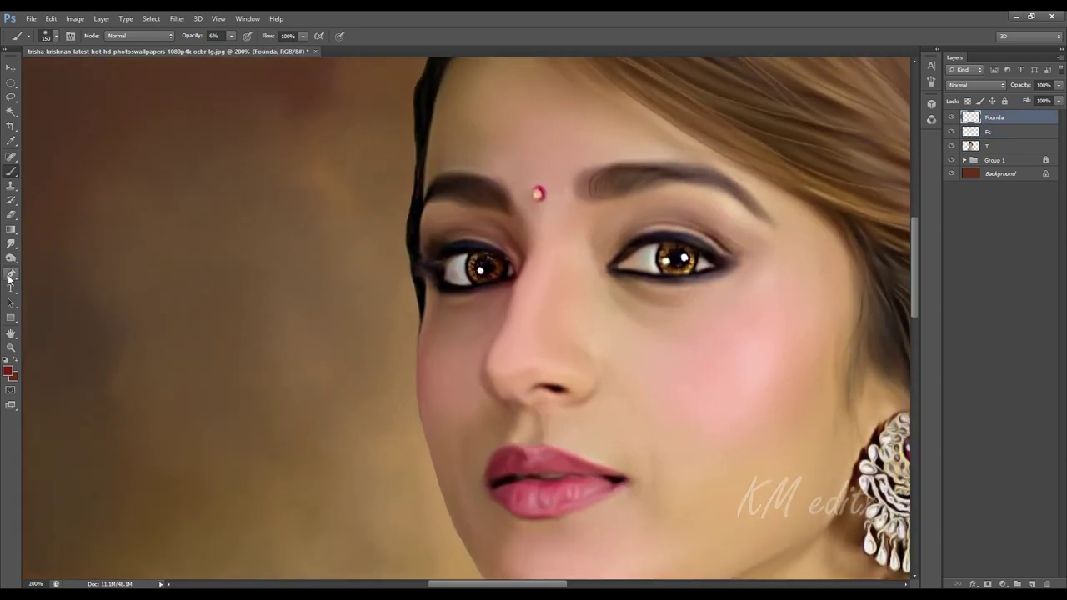
{"action": "left_click", "coordinate": [6, 372]}
{"action": "left_click", "coordinate": [793, 398]}
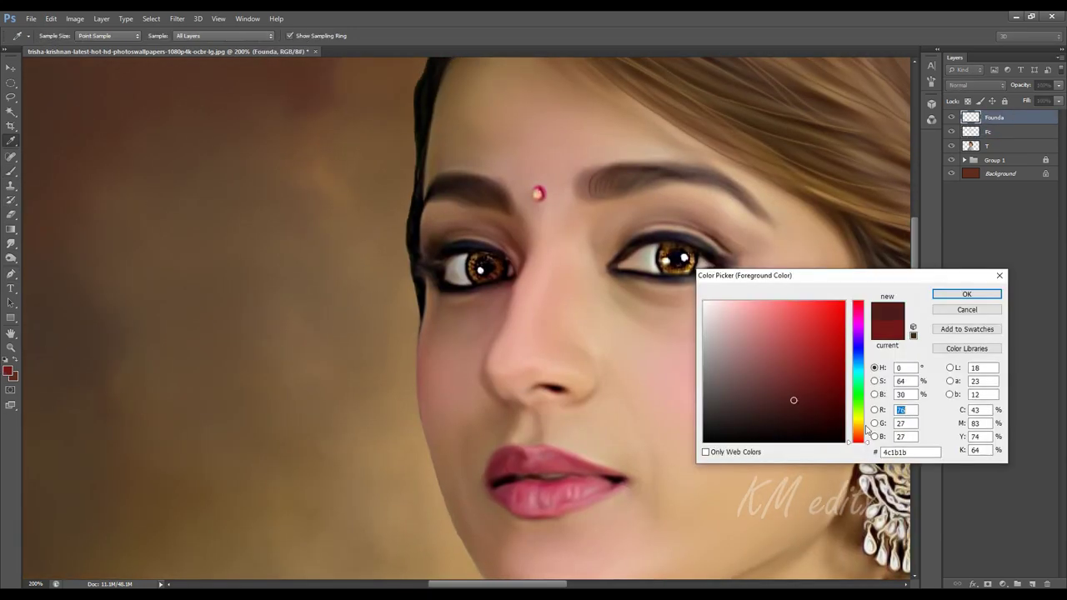
{"action": "left_click", "coordinate": [860, 427]}
{"action": "left_click", "coordinate": [967, 293]}
{"action": "key", "text": "bracketleft"}
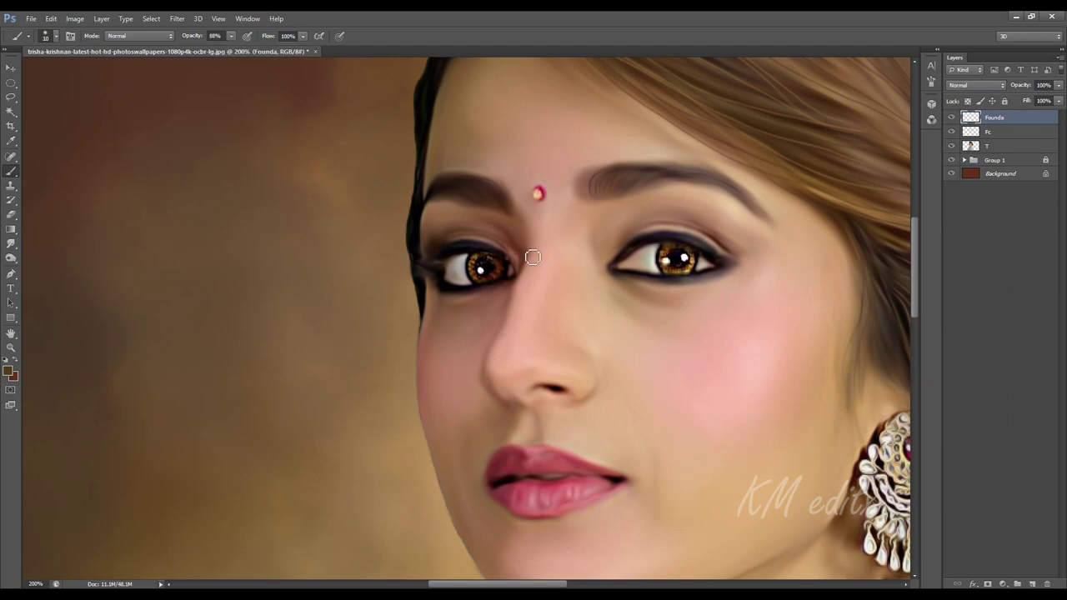
Try brown contour strokes along the nose bridge, around the nostril, above the lips and beside the mouth
{"action": "left_click_drag", "start_coordinate": [525, 249], "coordinate": [478, 371]}
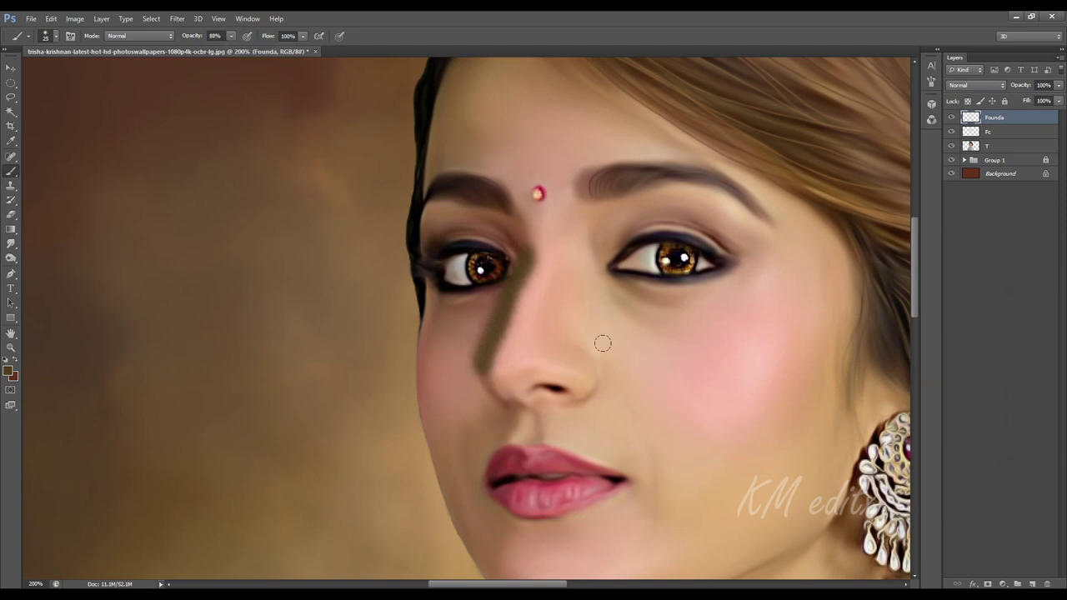
{"action": "left_click_drag", "start_coordinate": [590, 351], "coordinate": [583, 398]}
{"action": "left_click_drag", "start_coordinate": [657, 460], "coordinate": [652, 515]}
{"action": "mouse_move", "coordinate": [552, 432]}
{"action": "left_mouse_down"}
{"action": "mouse_move", "coordinate": [663, 420]}
{"action": "mouse_move", "coordinate": [640, 427]}
{"action": "left_mouse_up"}
{"action": "left_click_drag", "start_coordinate": [809, 311], "coordinate": [692, 383]}
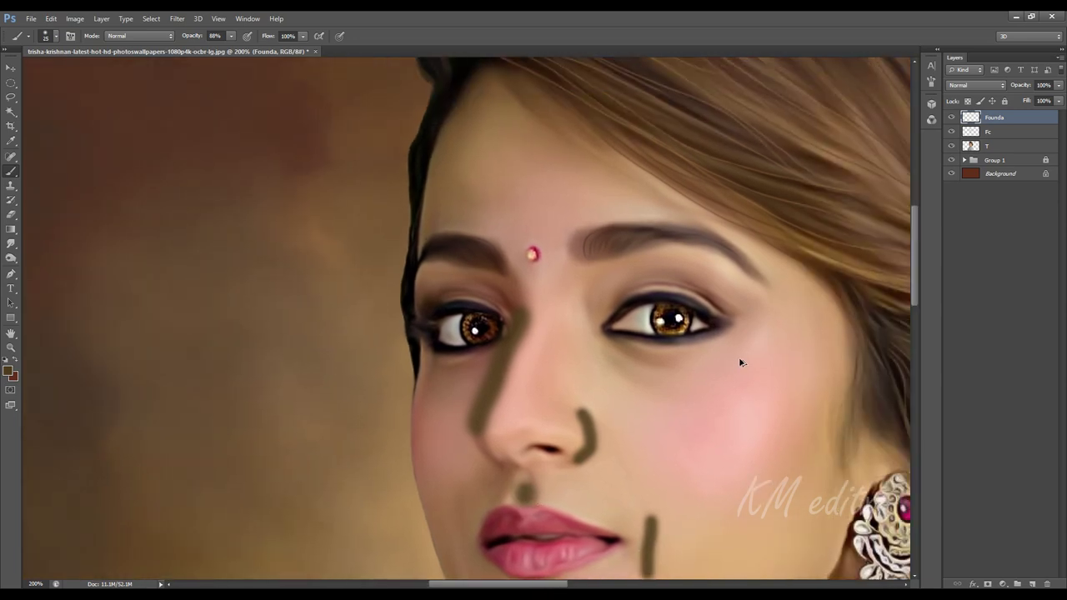
{"action": "key", "text": "ctrl+alt+z"}
{"action": "key", "text": "ctrl+alt+z"}
{"action": "key", "text": "ctrl+alt+z"}
{"action": "key", "text": "ctrl+alt+z"}
Remove the trial contour strokes and change the brush colour to a richer, more saturated dark brown
{"action": "right_click", "coordinate": [677, 394]}
{"action": "left_click", "coordinate": [8, 372]}
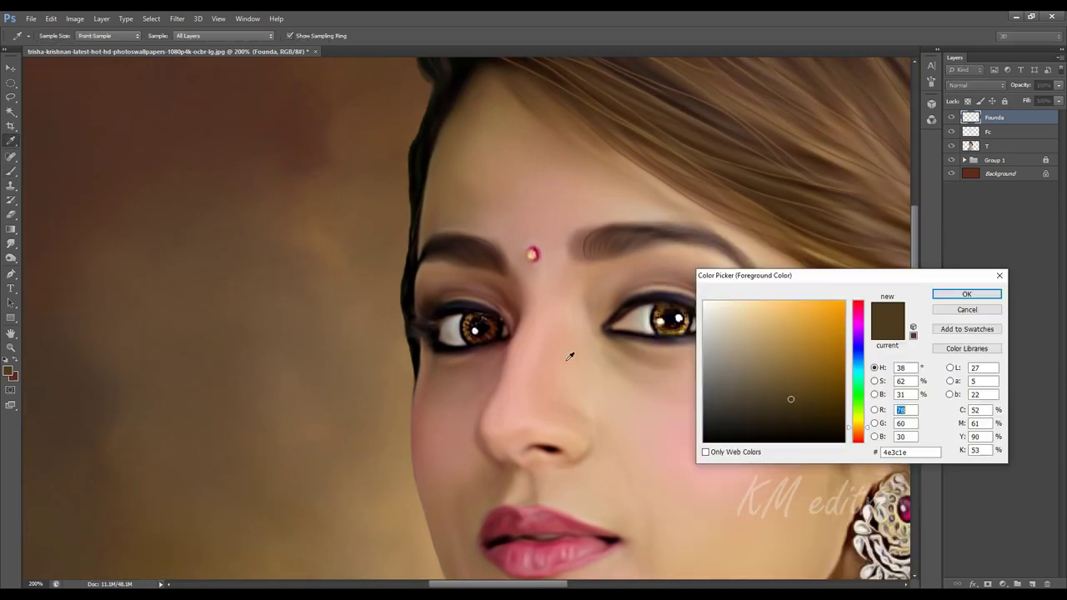
{"action": "left_click", "coordinate": [858, 430]}
{"action": "left_click", "coordinate": [823, 399]}
{"action": "left_click", "coordinate": [948, 295]}
Paint brown contour strokes along the nose bridge, nostril, mouth corner and above the lips, and set the Founda layer's opacity to 67%
{"action": "left_click_drag", "start_coordinate": [516, 304], "coordinate": [470, 436]}
{"action": "left_click_drag", "start_coordinate": [571, 407], "coordinate": [594, 461]}
{"action": "left_click_drag", "start_coordinate": [637, 432], "coordinate": [652, 338]}
{"action": "mouse_move", "coordinate": [659, 460]}
{"action": "left_mouse_down"}
{"action": "mouse_move", "coordinate": [657, 419]}
{"action": "mouse_move", "coordinate": [667, 455]}
{"action": "left_mouse_up"}
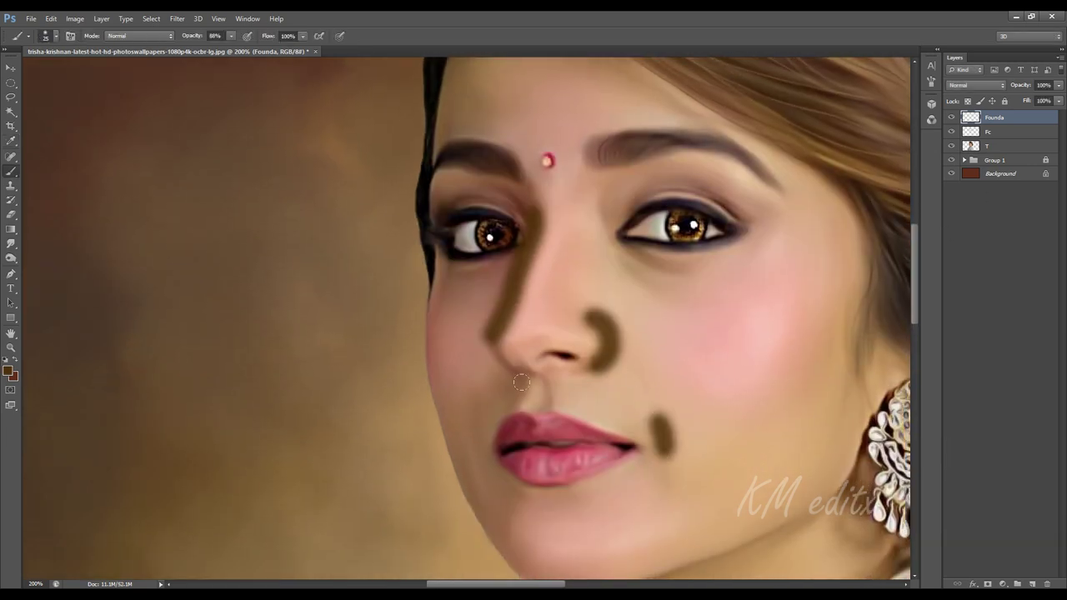
{"action": "left_click_drag", "start_coordinate": [522, 383], "coordinate": [521, 402]}
{"action": "mouse_move", "coordinate": [1058, 86]}
{"action": "left_mouse_down"}
{"action": "mouse_move", "coordinate": [1028, 98]}
{"action": "mouse_move", "coordinate": [1039, 100]}
{"action": "left_mouse_up"}
Erase the excess brown along the side of the nose bridge, undoing the stray eraser stroke
{"action": "key", "text": "ctrl+plus"}
{"action": "left_click_drag", "start_coordinate": [619, 262], "coordinate": [609, 283]}
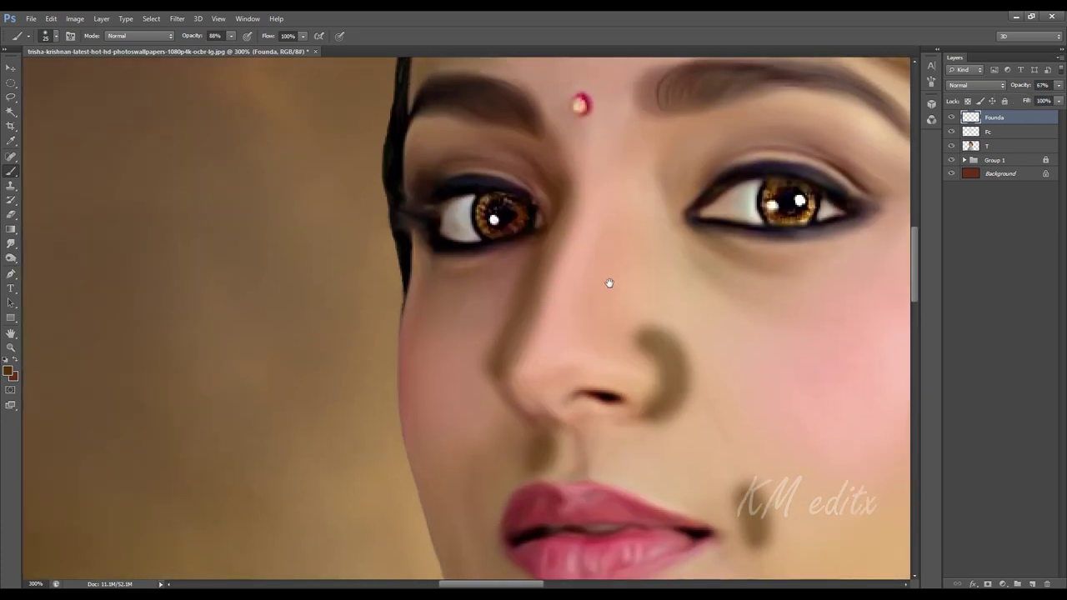
{"action": "key", "text": "e"}
{"action": "key", "text": "bracketright"}
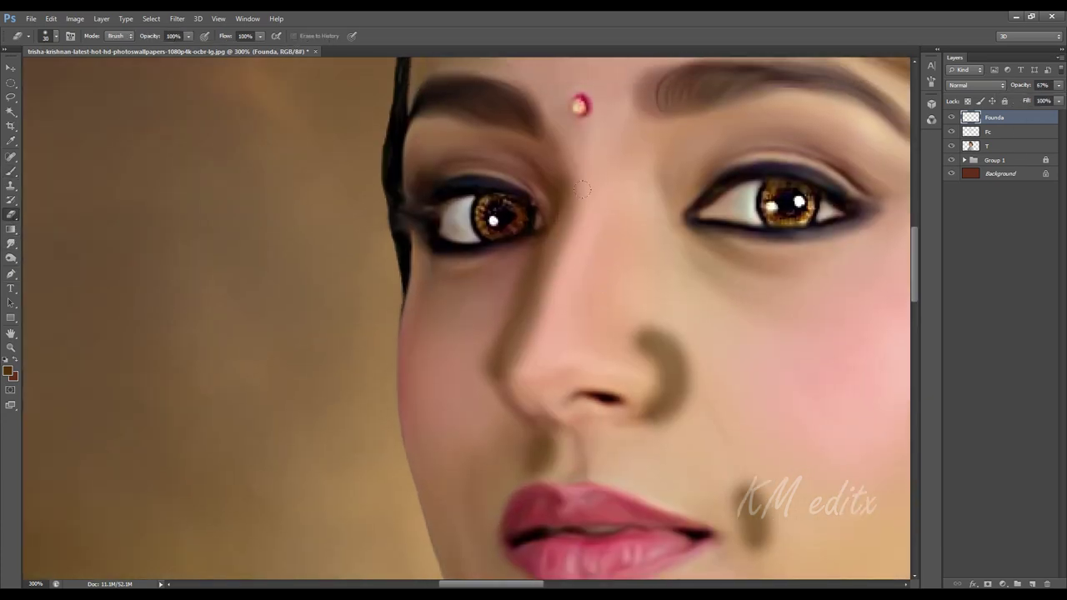
{"action": "mouse_move", "coordinate": [483, 367]}
{"action": "left_mouse_down"}
{"action": "mouse_move", "coordinate": [520, 255]}
{"action": "mouse_move", "coordinate": [541, 283]}
{"action": "mouse_move", "coordinate": [515, 362]}
{"action": "left_mouse_up"}
{"action": "mouse_move", "coordinate": [571, 188]}
{"action": "left_mouse_down"}
{"action": "mouse_move", "coordinate": [517, 343]}
{"action": "mouse_move", "coordinate": [550, 442]}
{"action": "left_mouse_up"}
{"action": "key", "text": "ctrl+z"}
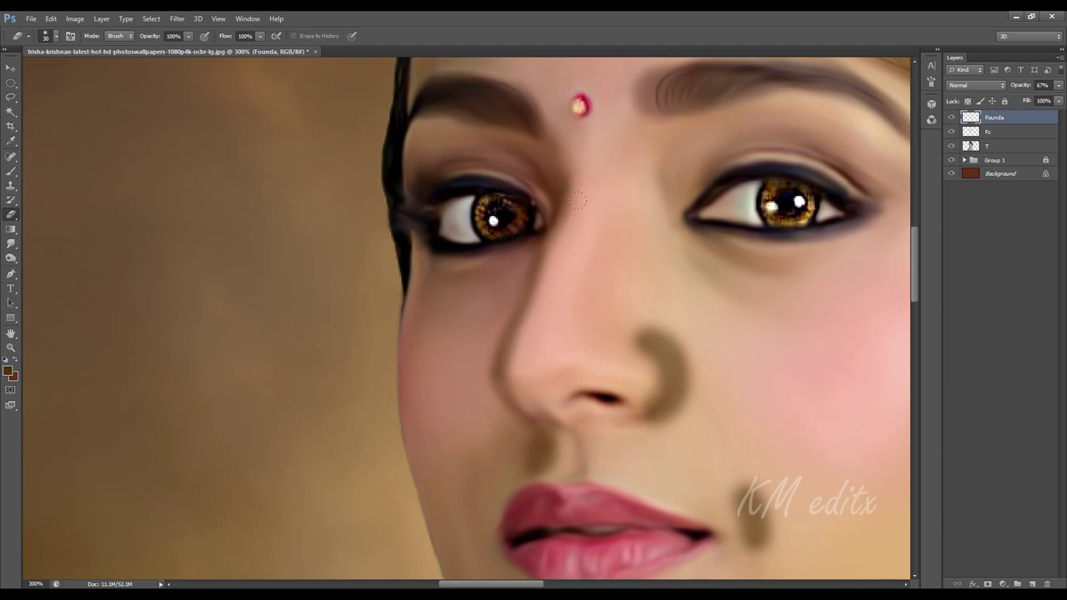
Choose a different brush tip for the Smudge tool and blend the shading along the nose
{"action": "key", "text": "r"}
{"action": "right_click", "coordinate": [539, 450]}
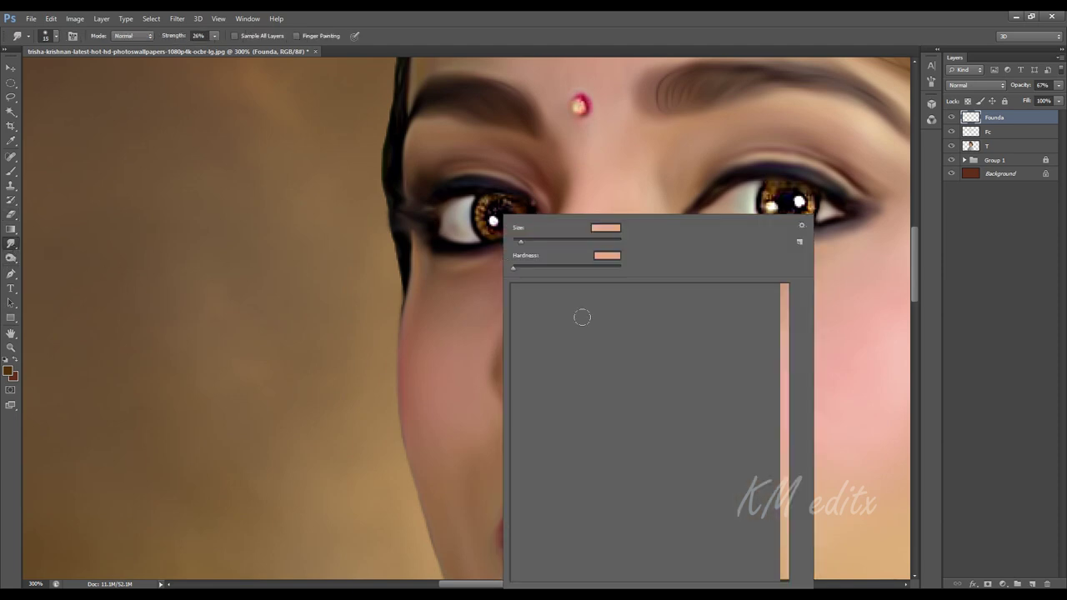
{"action": "left_click_drag", "start_coordinate": [783, 360], "coordinate": [783, 575]}
{"action": "double_click", "coordinate": [539, 570]}
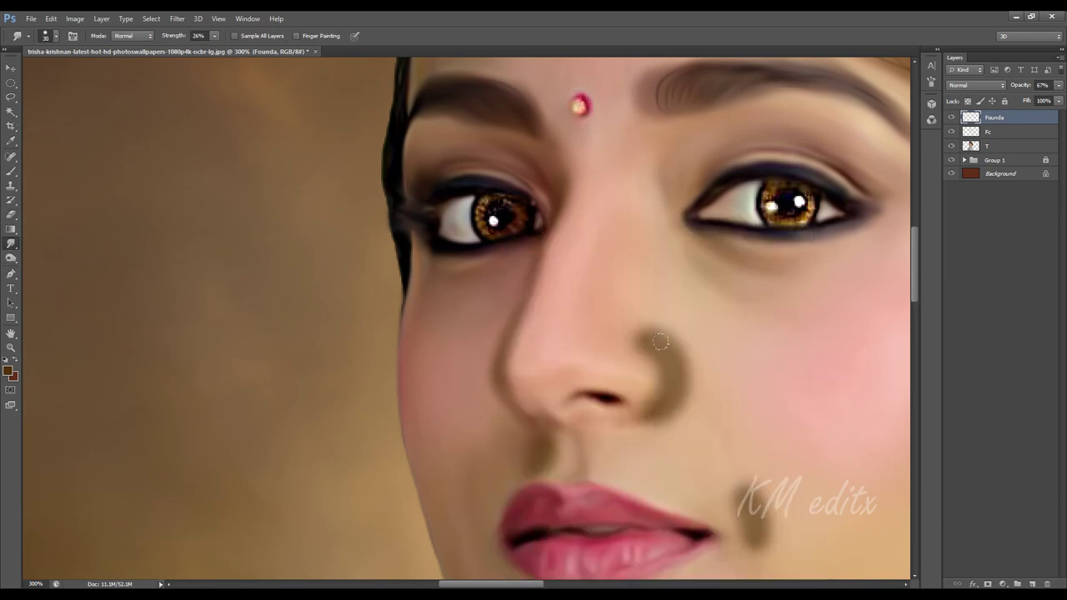
{"action": "left_click_drag", "start_coordinate": [629, 255], "coordinate": [535, 241]}
Erase the brown stroke around the nostril down to a thin contour and smudge its edge soft
{"action": "left_click", "coordinate": [11, 214]}
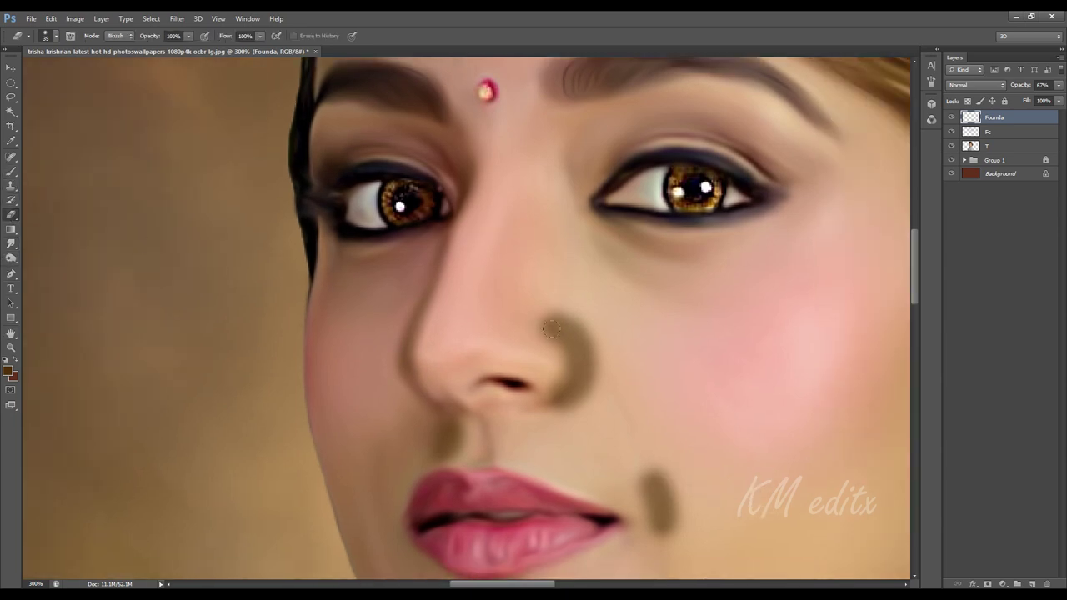
{"action": "left_click_drag", "start_coordinate": [583, 401], "coordinate": [583, 310]}
{"action": "mouse_move", "coordinate": [521, 299]}
{"action": "left_mouse_down"}
{"action": "mouse_move", "coordinate": [544, 333]}
{"action": "mouse_move", "coordinate": [557, 394]}
{"action": "left_mouse_up"}
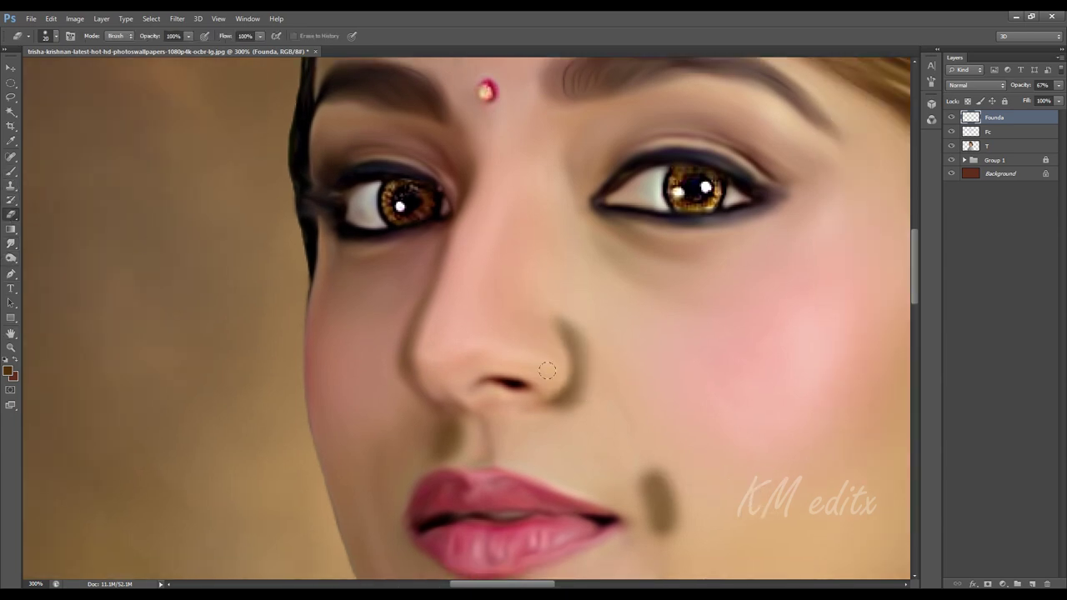
{"action": "mouse_move", "coordinate": [567, 307]}
{"action": "left_mouse_down"}
{"action": "mouse_move", "coordinate": [581, 387]}
{"action": "mouse_move", "coordinate": [548, 417]}
{"action": "left_mouse_up"}
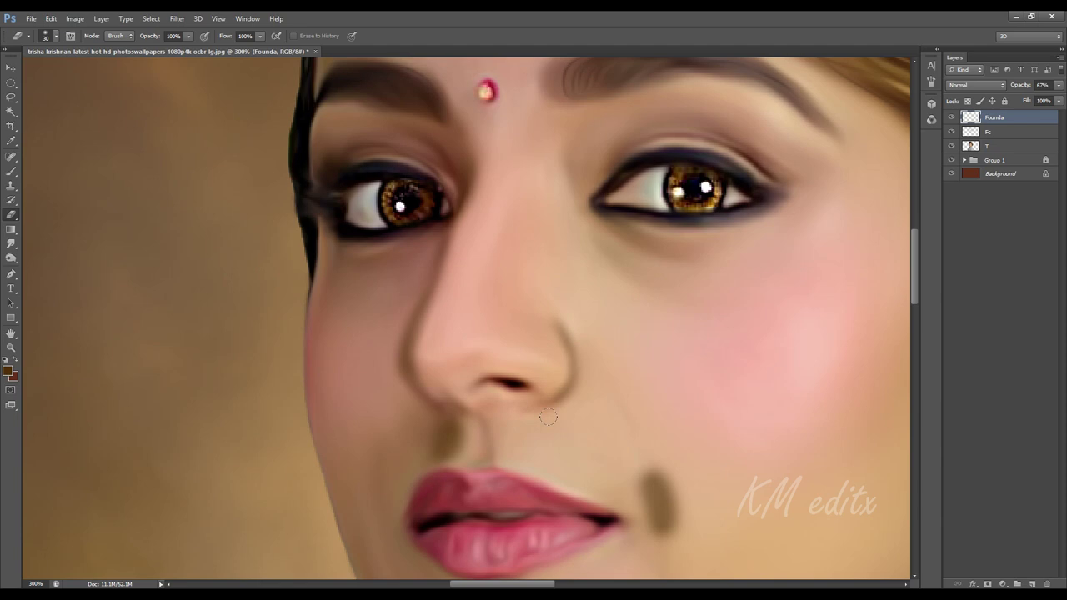
{"action": "left_click", "coordinate": [11, 243]}
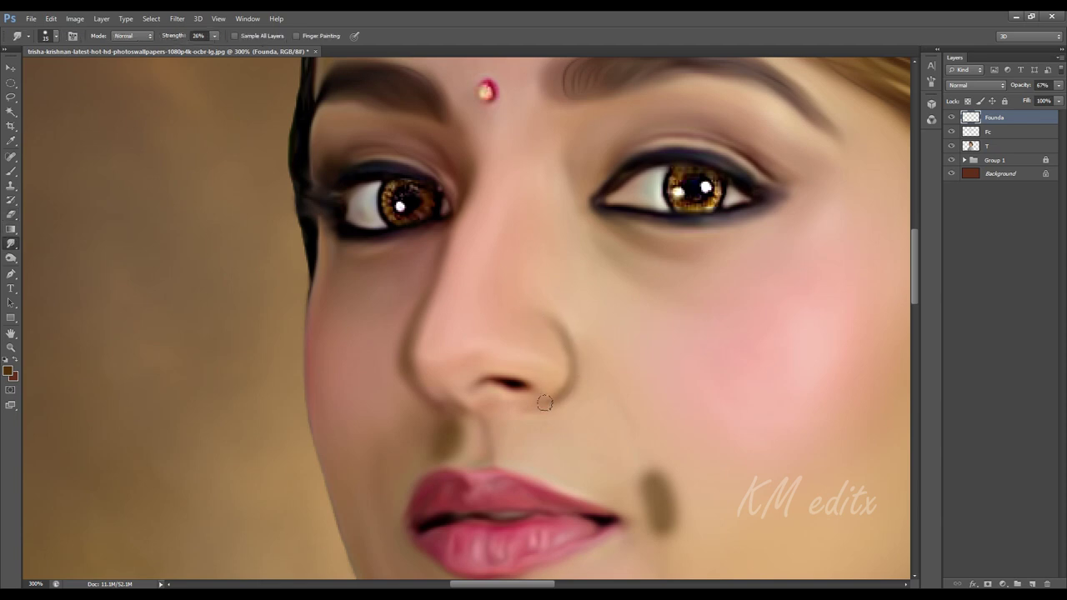
{"action": "key", "text": "e"}
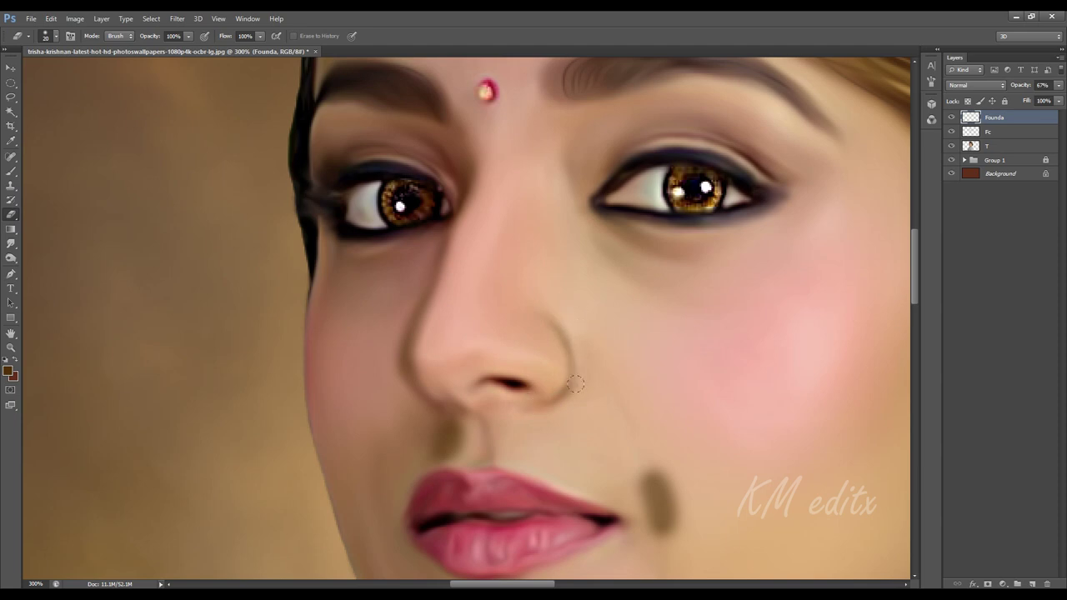
Thin the brown stroke beside the mouth corner with the Eraser and smudge it into a faint smile line
{"action": "scroll", "coordinate": [540, 408], "scroll_direction": "up", "scroll_amount": 2}
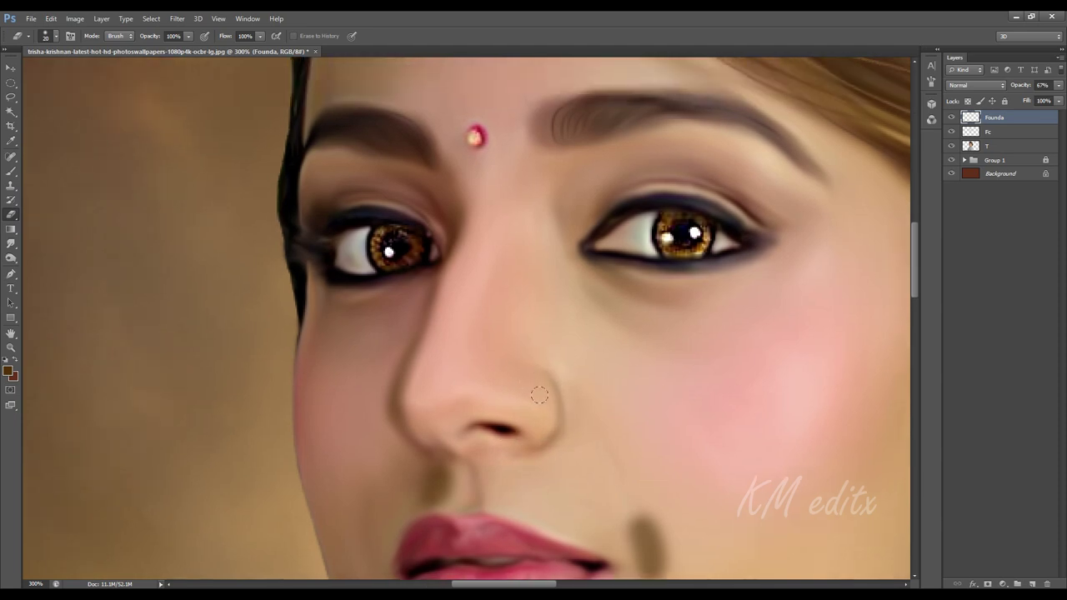
{"action": "key", "text": "ctrl+minus"}
{"action": "key", "text": "ctrl+minus"}
{"action": "key", "text": "ctrl+plus"}
{"action": "key", "text": "ctrl+plus"}
{"action": "left_click_drag", "start_coordinate": [582, 385], "coordinate": [598, 317]}
{"action": "mouse_move", "coordinate": [729, 455]}
{"action": "left_mouse_down"}
{"action": "mouse_move", "coordinate": [736, 374]}
{"action": "mouse_move", "coordinate": [661, 314]}
{"action": "left_mouse_up"}
{"action": "key", "text": "bracketright"}
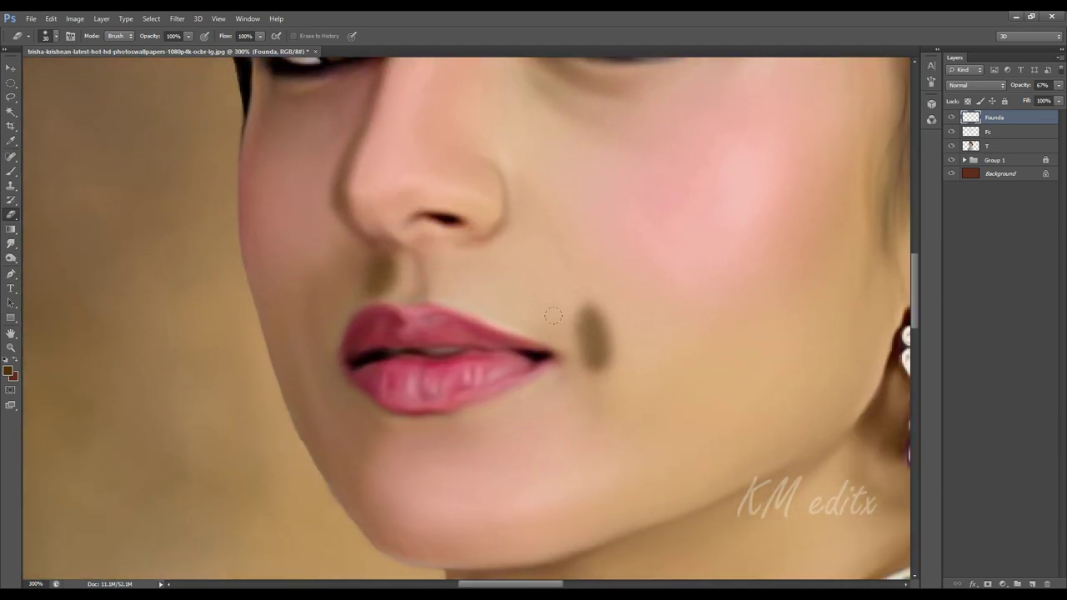
{"action": "mouse_move", "coordinate": [553, 315]}
{"action": "left_mouse_down"}
{"action": "mouse_move", "coordinate": [537, 286]}
{"action": "mouse_move", "coordinate": [619, 361]}
{"action": "mouse_move", "coordinate": [608, 267]}
{"action": "left_mouse_up"}
{"action": "key", "text": "r"}
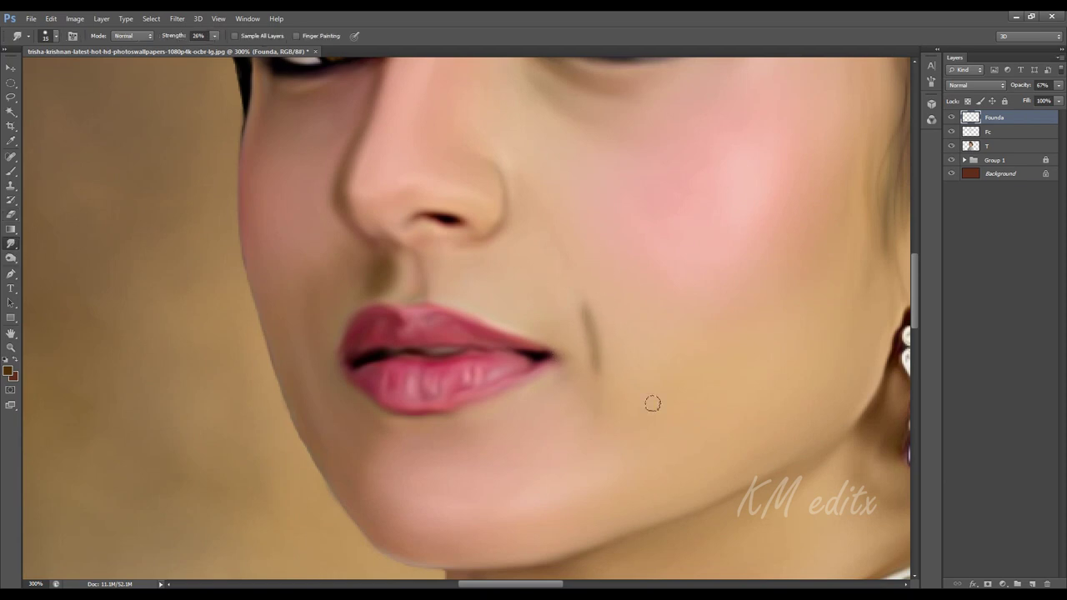
{"action": "left_click", "coordinate": [11, 219]}
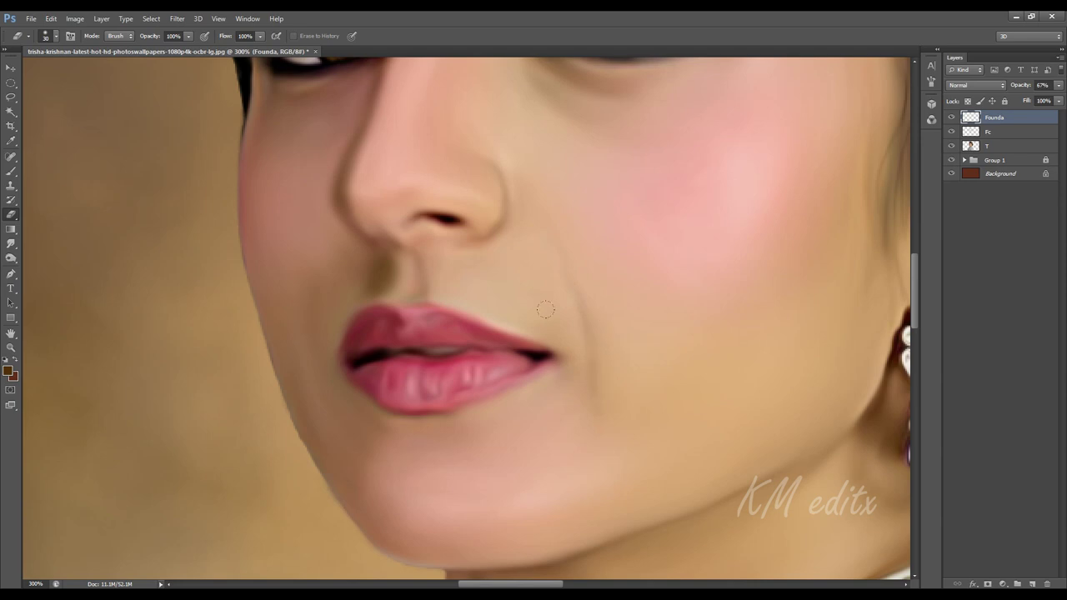
Trim the brown shading above the upper lip with the Eraser and set the Founda layer's opacity to 100%
{"action": "scroll", "coordinate": [869, 400], "scroll_direction": "left", "scroll_amount": 5}
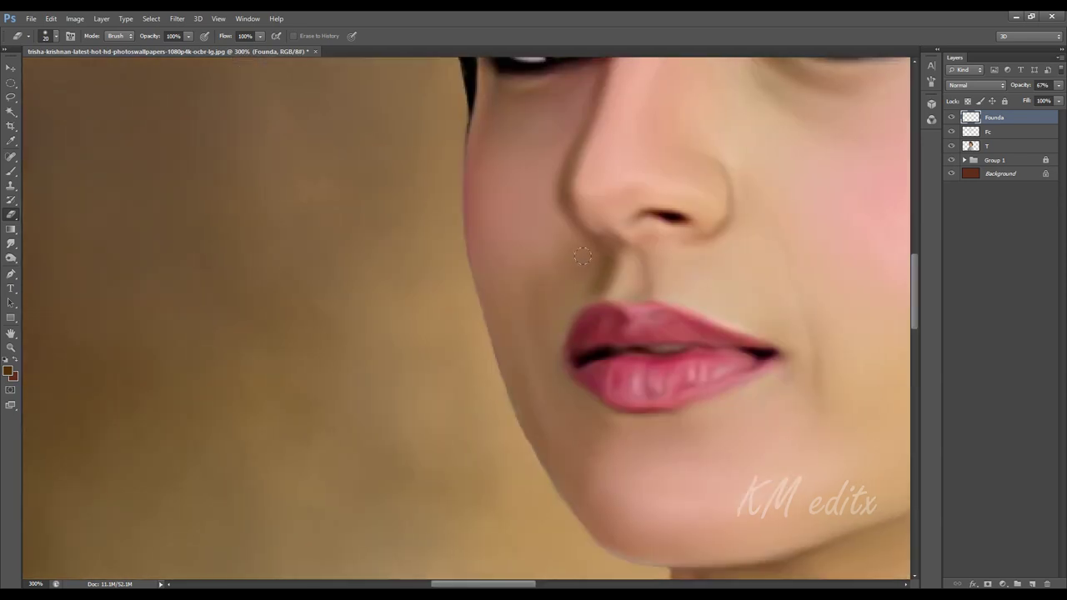
{"action": "scroll", "coordinate": [613, 273], "scroll_direction": "up", "scroll_amount": 2}
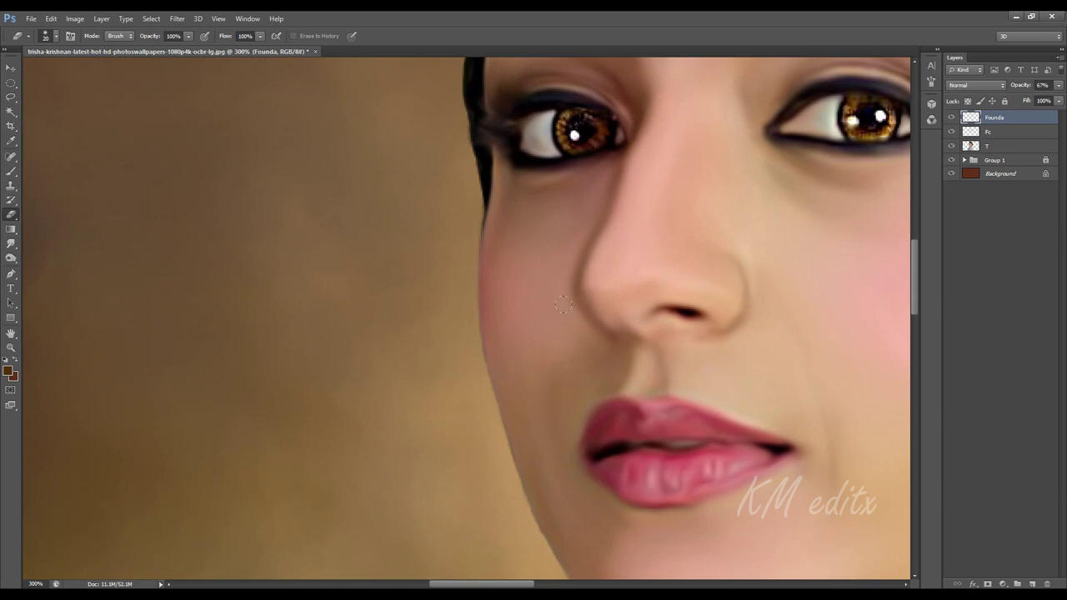
{"action": "key", "text": "ctrl+0"}
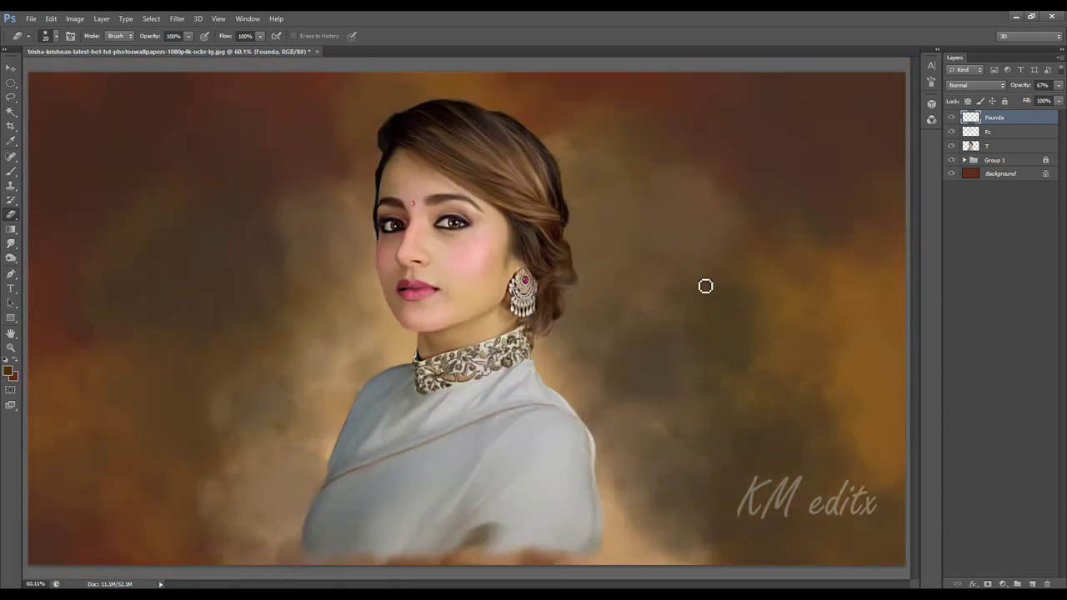
{"action": "scroll", "coordinate": [412, 268], "scroll_direction": "up", "scroll_amount": 3}
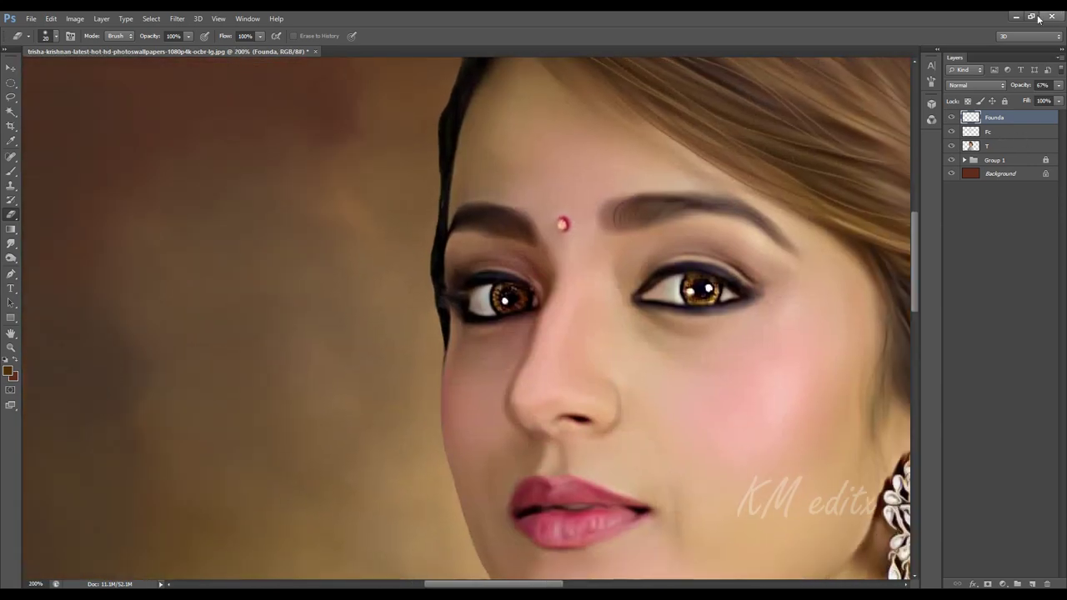
{"action": "left_click", "coordinate": [1059, 85]}
{"action": "left_click_drag", "start_coordinate": [1057, 98], "coordinate": [1051, 101]}
{"action": "left_click", "coordinate": [610, 414]}
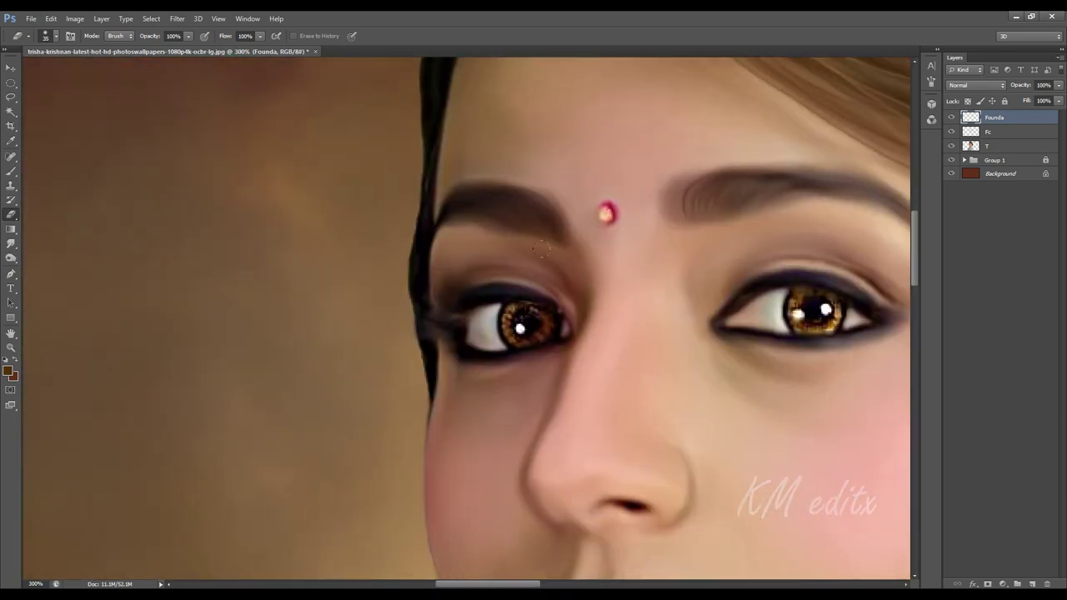
Outline the edges of the upper and lower lips with soft brown brush strokes at 26% opacity
{"action": "left_click", "coordinate": [10, 243]}
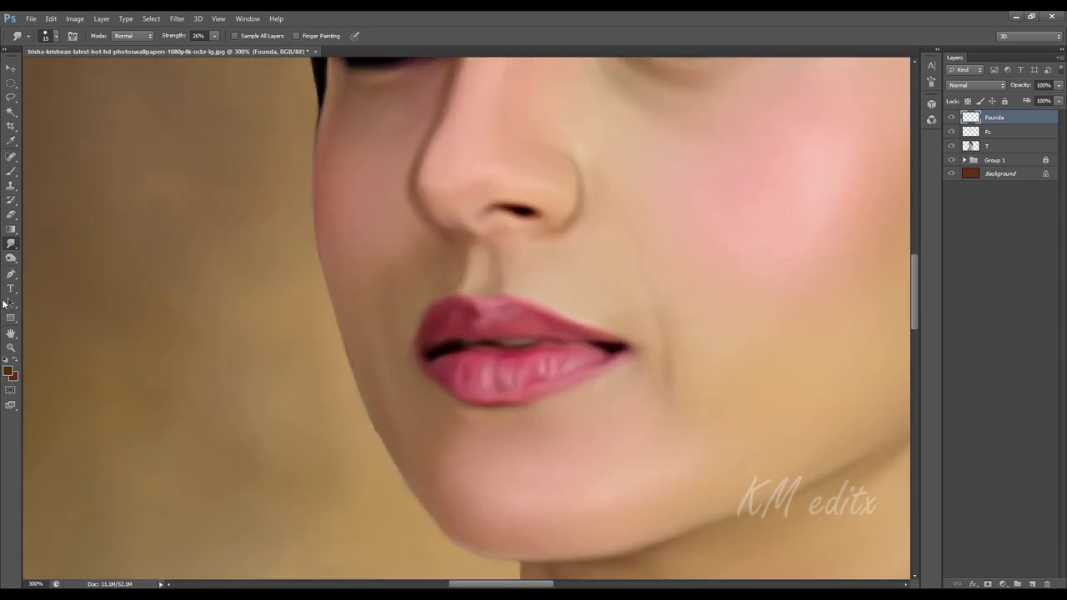
{"action": "left_click", "coordinate": [10, 170]}
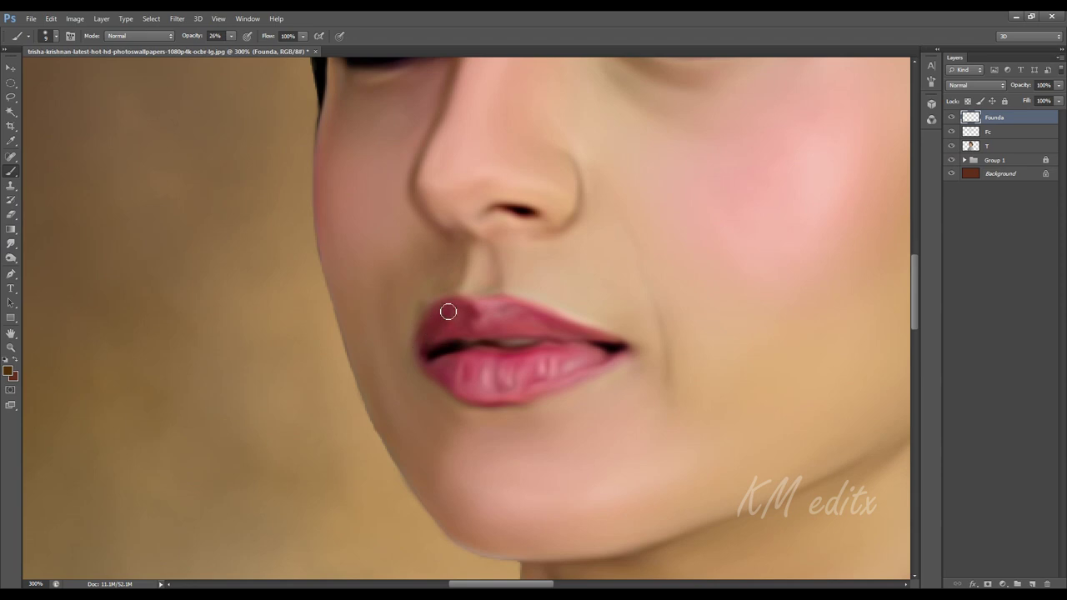
{"action": "mouse_move", "coordinate": [421, 330]}
{"action": "left_mouse_down"}
{"action": "mouse_move", "coordinate": [441, 303]}
{"action": "mouse_move", "coordinate": [529, 305]}
{"action": "mouse_move", "coordinate": [592, 329]}
{"action": "mouse_move", "coordinate": [613, 360]}
{"action": "left_mouse_up"}
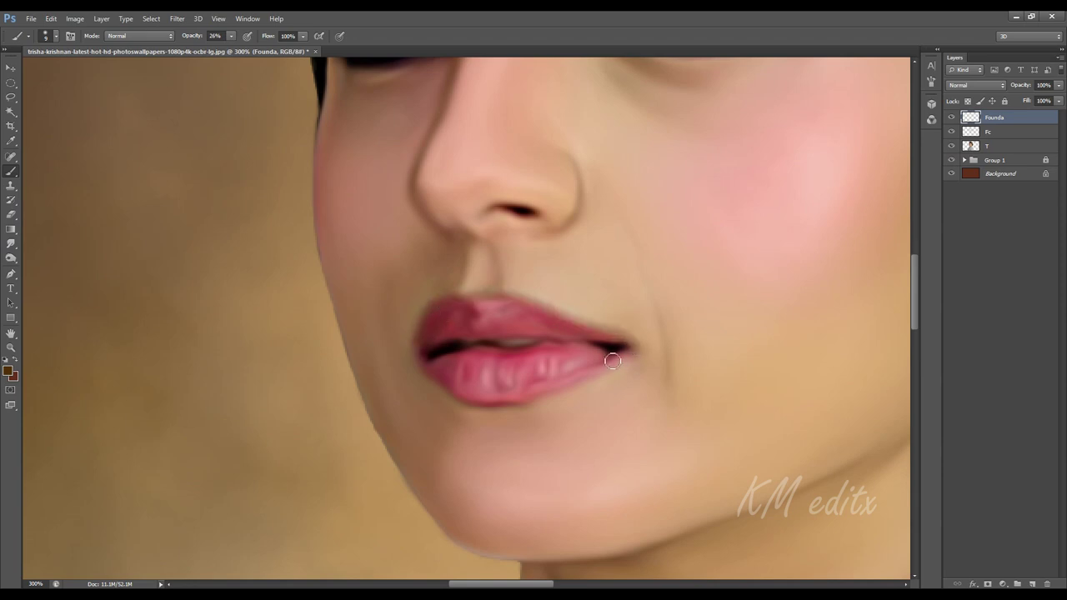
{"action": "mouse_move", "coordinate": [429, 372]}
{"action": "left_mouse_down"}
{"action": "mouse_move", "coordinate": [505, 407]}
{"action": "mouse_move", "coordinate": [634, 354]}
{"action": "mouse_move", "coordinate": [568, 359]}
{"action": "left_mouse_up"}
Add a new layer directly above layer T and name it lips
{"action": "key", "text": "ctrl+minus"}
{"action": "key", "text": "ctrl+minus"}
{"action": "key", "text": "ctrl+minus"}
{"action": "key", "text": "ctrl+plus"}
{"action": "key", "text": "ctrl+plus"}
{"action": "key", "text": "ctrl+plus"}
{"action": "left_click", "coordinate": [1012, 145]}
{"action": "left_click", "coordinate": [1033, 583]}
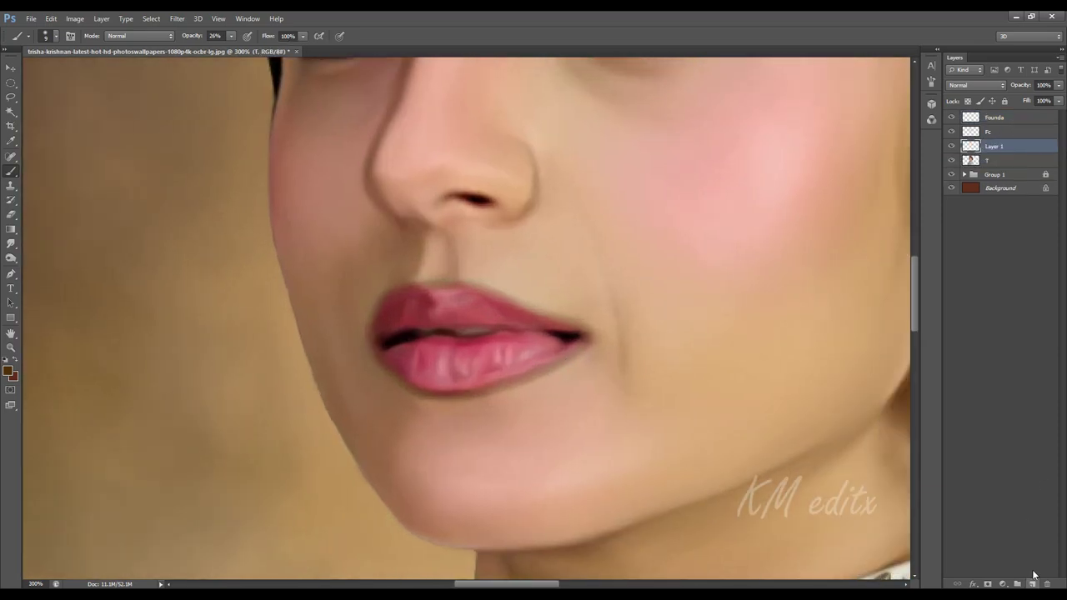
{"action": "double_click", "coordinate": [997, 146]}
{"action": "type", "text": "lips"}
{"action": "key", "text": "Return"}
Sample the lip colour, deepen it to a dark crimson for the brush, and set the brush opacity to 100%
{"action": "left_click", "coordinate": [10, 371]}
{"action": "left_click", "coordinate": [858, 303]}
{"action": "left_click", "coordinate": [510, 359]}
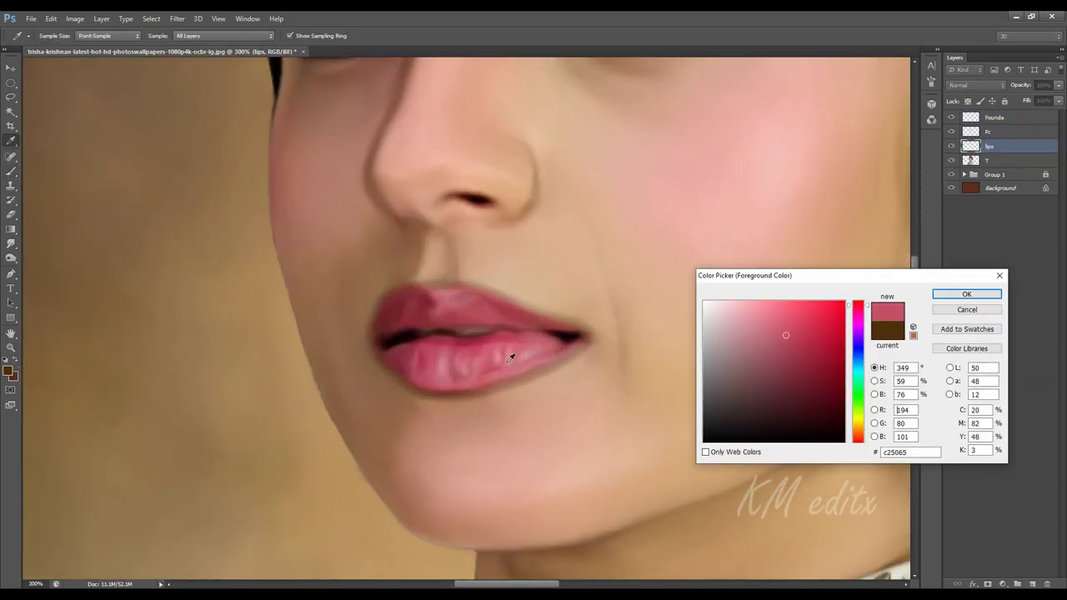
{"action": "left_click", "coordinate": [830, 360]}
{"action": "left_click", "coordinate": [959, 295]}
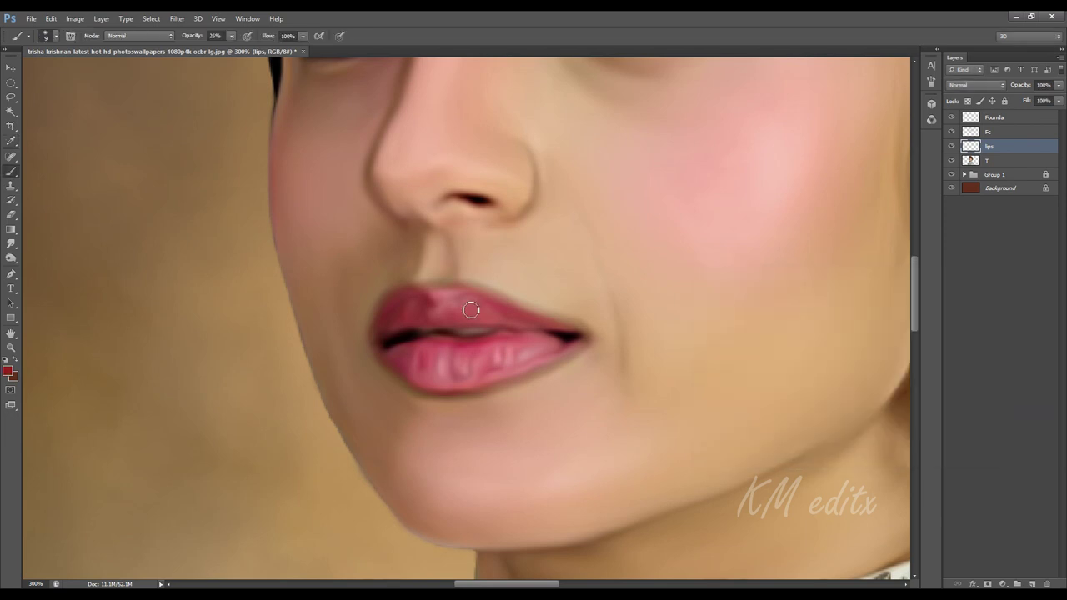
{"action": "left_click", "coordinate": [232, 36]}
{"action": "left_click_drag", "start_coordinate": [233, 51], "coordinate": [275, 52]}
Paint the upper and lower lips solid crimson, adjusting the brush size, and change the lips layer's blending mode
{"action": "key", "text": "bracketleft"}
{"action": "key", "text": "bracketleft"}
{"action": "mouse_move", "coordinate": [487, 322]}
{"action": "left_mouse_down"}
{"action": "mouse_move", "coordinate": [423, 309]}
{"action": "mouse_move", "coordinate": [547, 326]}
{"action": "left_mouse_up"}
{"action": "key", "text": "bracketright"}
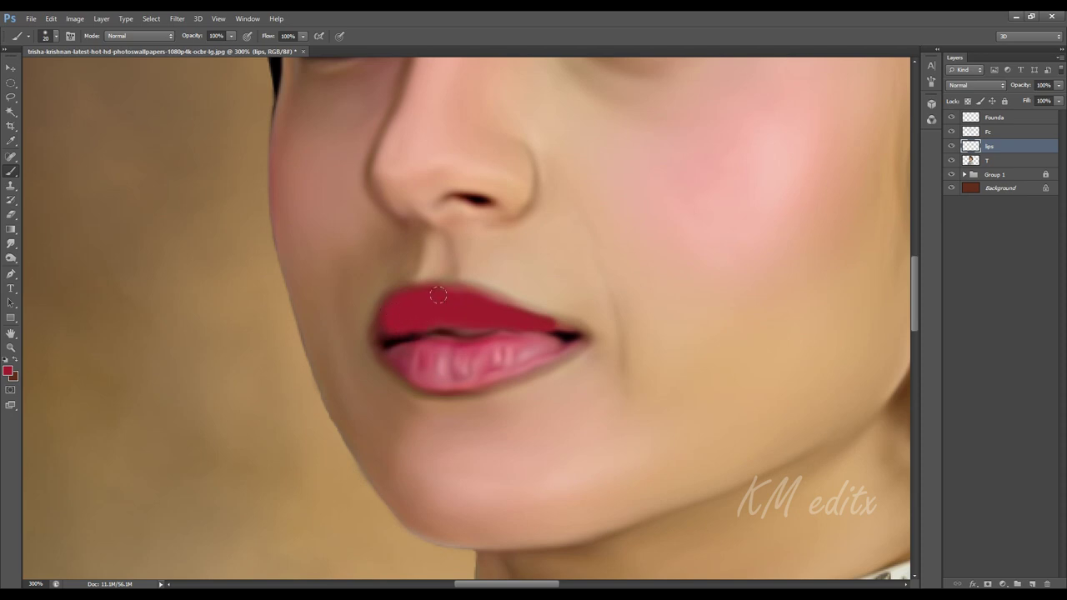
{"action": "mouse_move", "coordinate": [439, 295]}
{"action": "left_mouse_down"}
{"action": "mouse_move", "coordinate": [558, 340]}
{"action": "mouse_move", "coordinate": [452, 378]}
{"action": "mouse_move", "coordinate": [397, 360]}
{"action": "mouse_move", "coordinate": [526, 337]}
{"action": "mouse_move", "coordinate": [416, 340]}
{"action": "mouse_move", "coordinate": [472, 354]}
{"action": "mouse_move", "coordinate": [427, 372]}
{"action": "mouse_move", "coordinate": [523, 354]}
{"action": "mouse_move", "coordinate": [479, 370]}
{"action": "left_mouse_up"}
{"action": "key", "text": "bracketleft"}
{"action": "key", "text": "bracketright"}
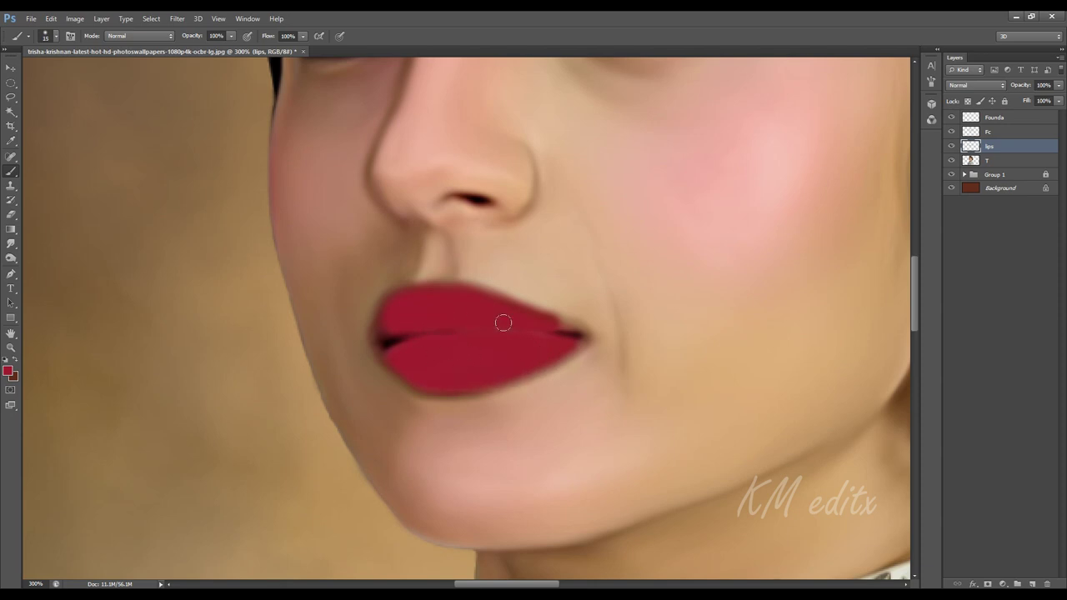
{"action": "left_click", "coordinate": [970, 85]}
{"action": "left_click", "coordinate": [959, 241]}
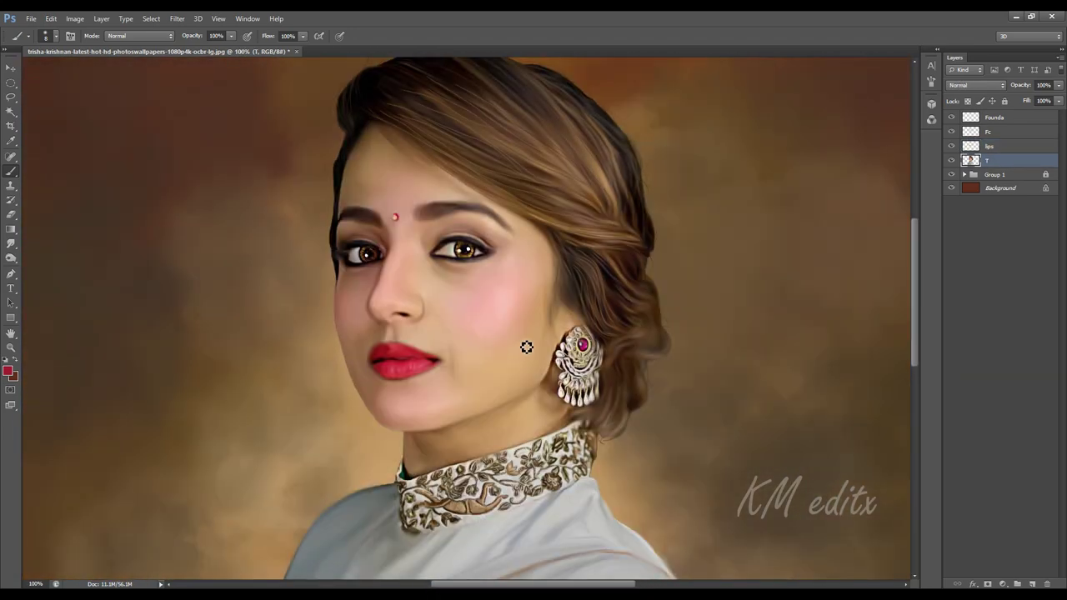
Apply Levels to the portrait layer T with the white input at 227 and the midtones at 0.81
{"action": "key", "text": "ctrl+l"}
{"action": "left_click_drag", "start_coordinate": [974, 279], "coordinate": [961, 279]}
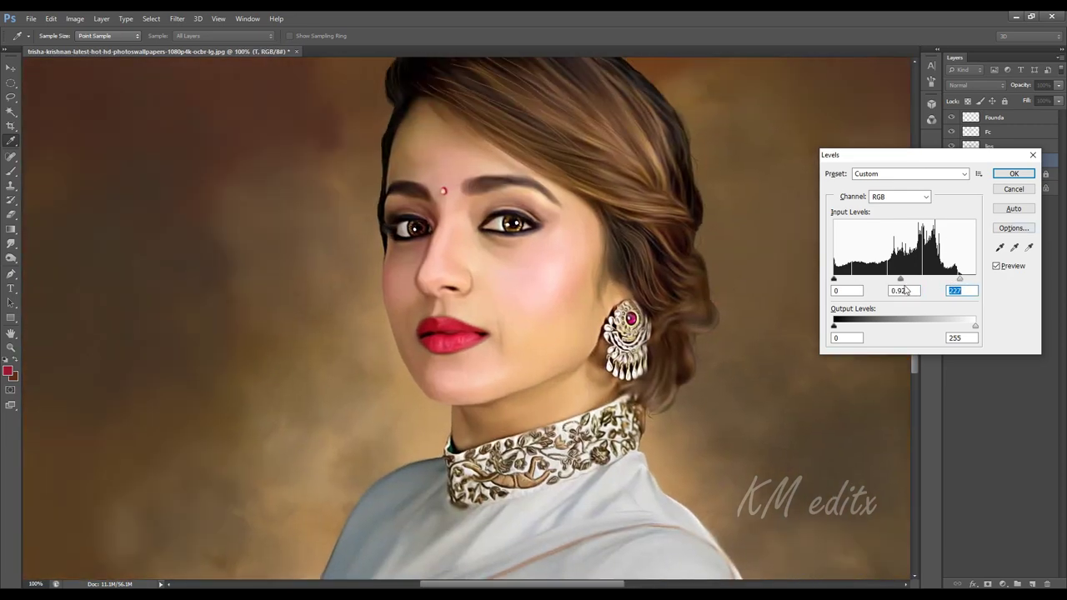
{"action": "left_click_drag", "start_coordinate": [900, 279], "coordinate": [907, 285]}
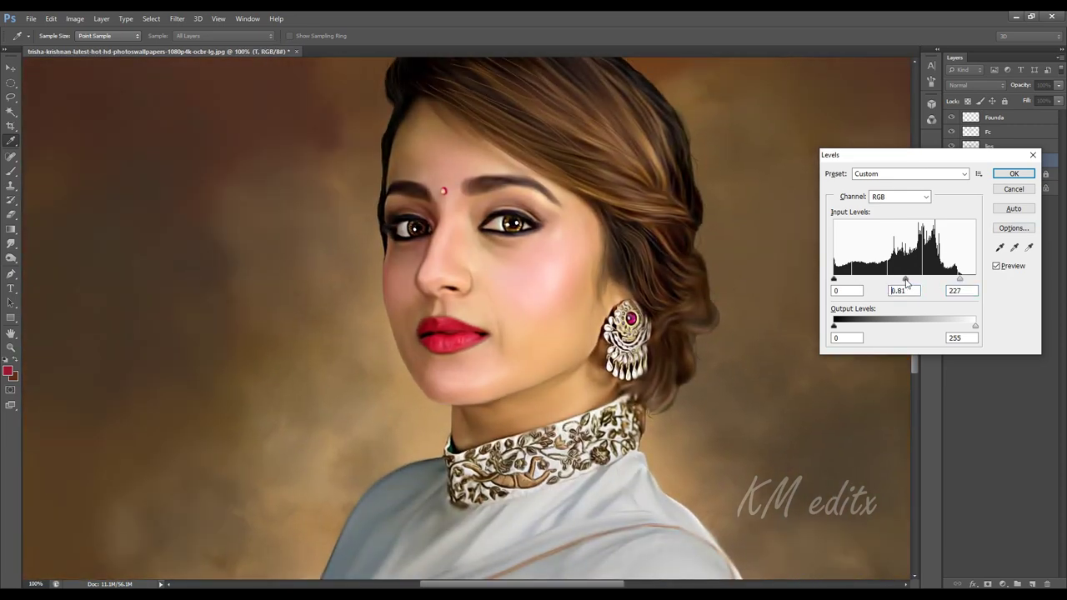
{"action": "left_click", "coordinate": [1013, 173]}
Apply Hue/Saturation to layer T with the saturation at +10 and the hue at 0
{"action": "left_click", "coordinate": [75, 18]}
{"action": "mouse_move", "coordinate": [92, 46]}
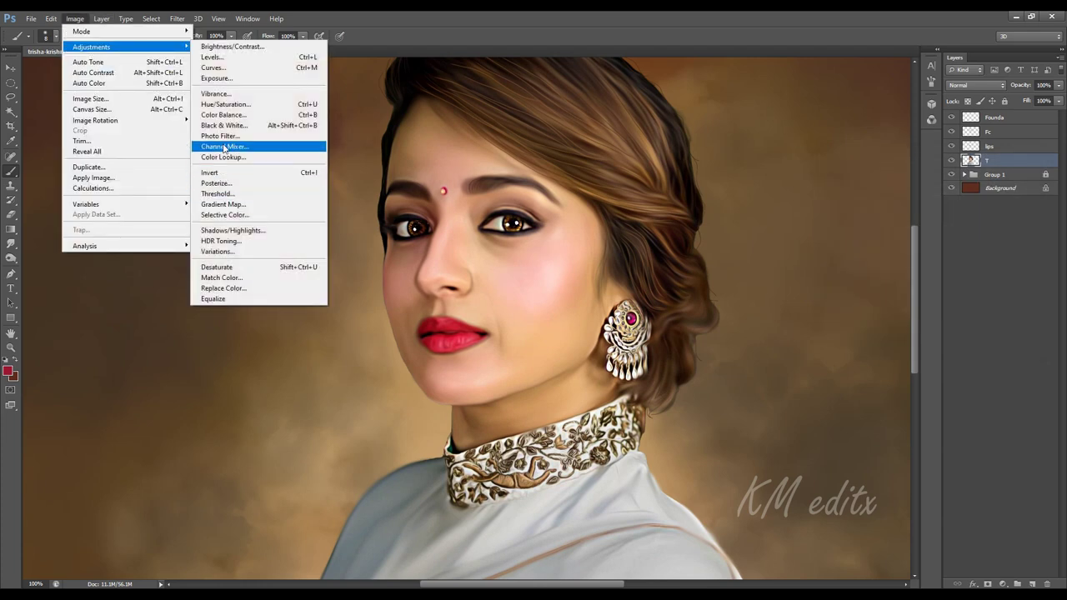
{"action": "left_click", "coordinate": [225, 104]}
{"action": "mouse_move", "coordinate": [847, 303]}
{"action": "left_mouse_down"}
{"action": "mouse_move", "coordinate": [856, 308]}
{"action": "mouse_move", "coordinate": [849, 282]}
{"action": "left_mouse_up"}
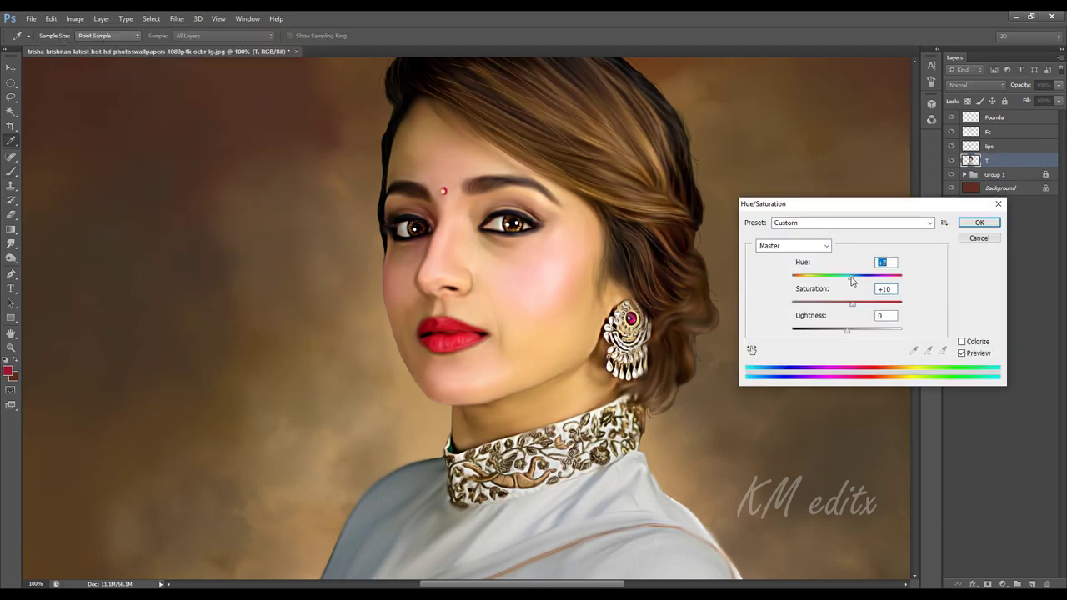
{"action": "type", "text": "0"}
{"action": "left_click", "coordinate": [969, 224]}
Apply another Levels adjustment to the portrait layer T with the white input at 239
{"action": "key", "text": "ctrl+minus"}
{"action": "key", "text": "ctrl+plus"}
{"action": "key", "text": "ctrl+l"}
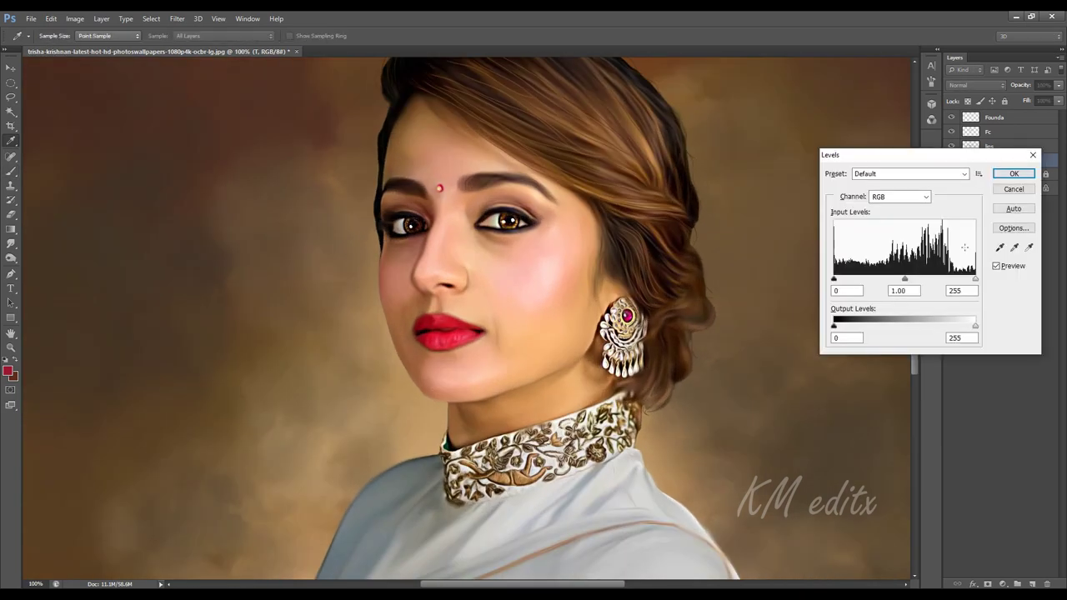
{"action": "left_click_drag", "start_coordinate": [975, 279], "coordinate": [965, 282]}
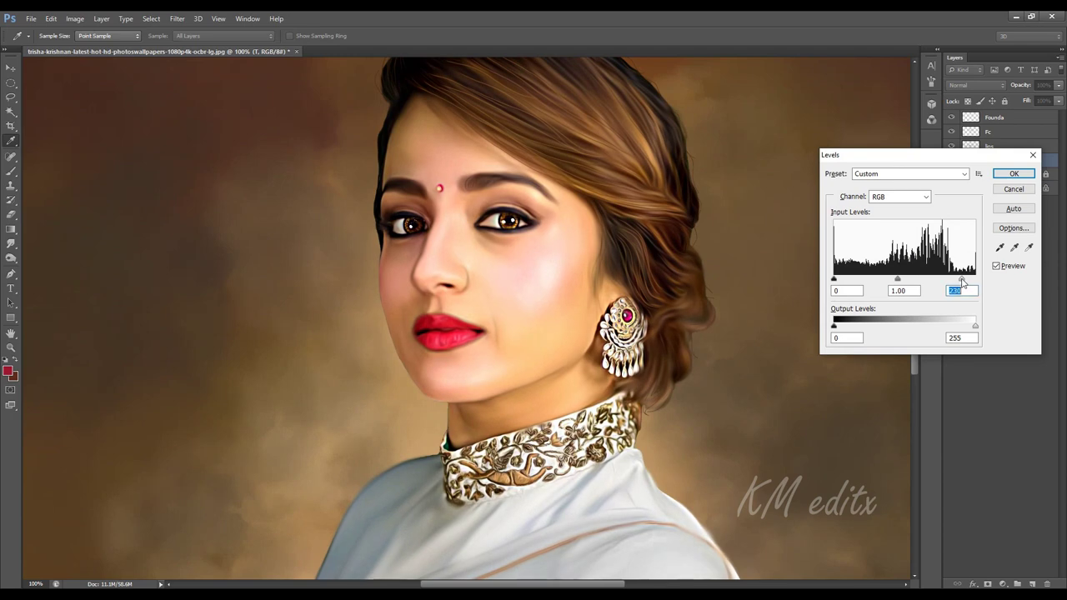
{"action": "key", "text": "ctrl+0"}
{"action": "left_click_drag", "start_coordinate": [400, 242], "coordinate": [645, 315]}
{"action": "key", "text": "ctrl+1"}
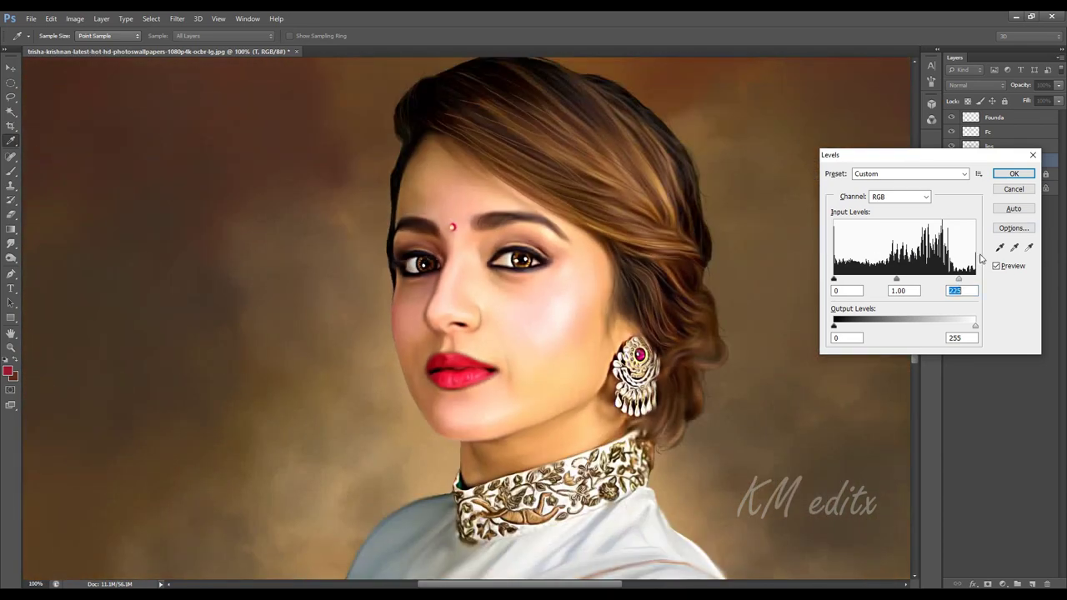
{"action": "left_click_drag", "start_coordinate": [960, 280], "coordinate": [966, 282]}
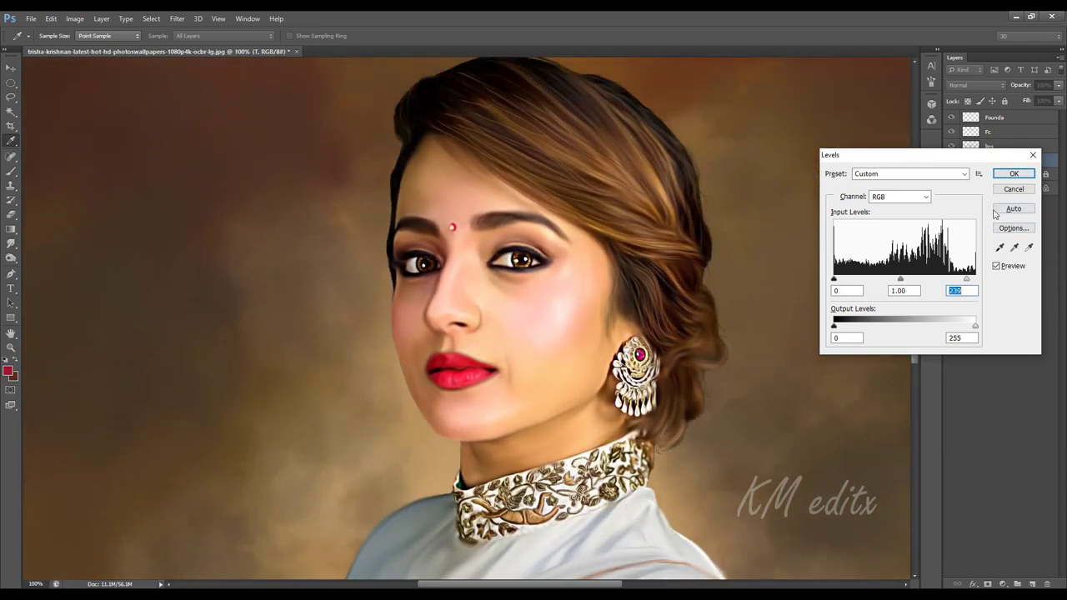
{"action": "left_click", "coordinate": [1013, 174]}
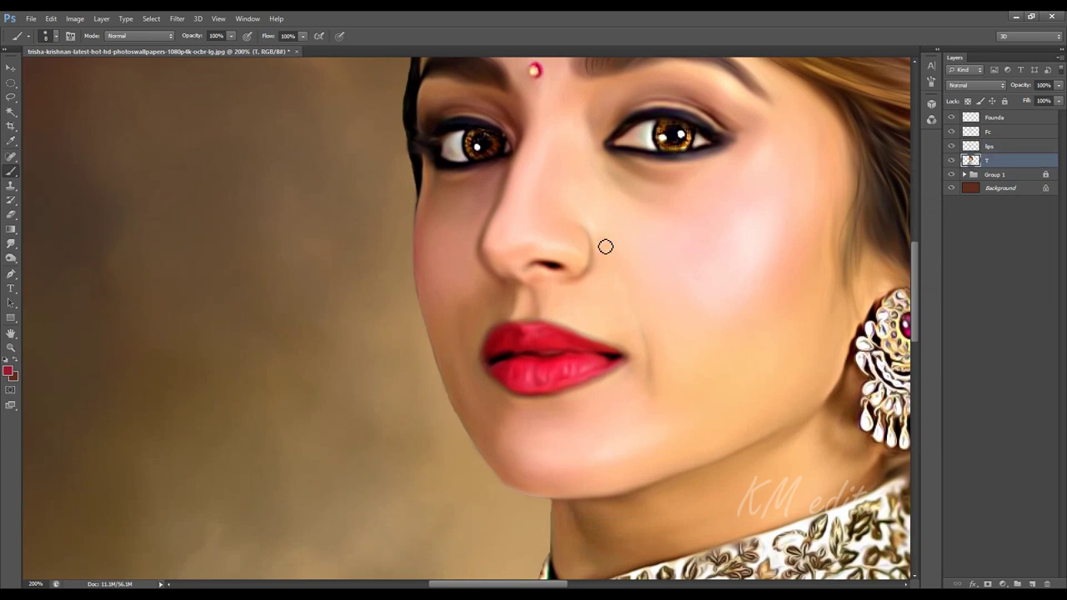
Smudge the outline of the far cheek and jaw on layer T with the Smudge tool at 26% strength
{"action": "key", "text": "r"}
{"action": "key", "text": "ctrl+plus"}
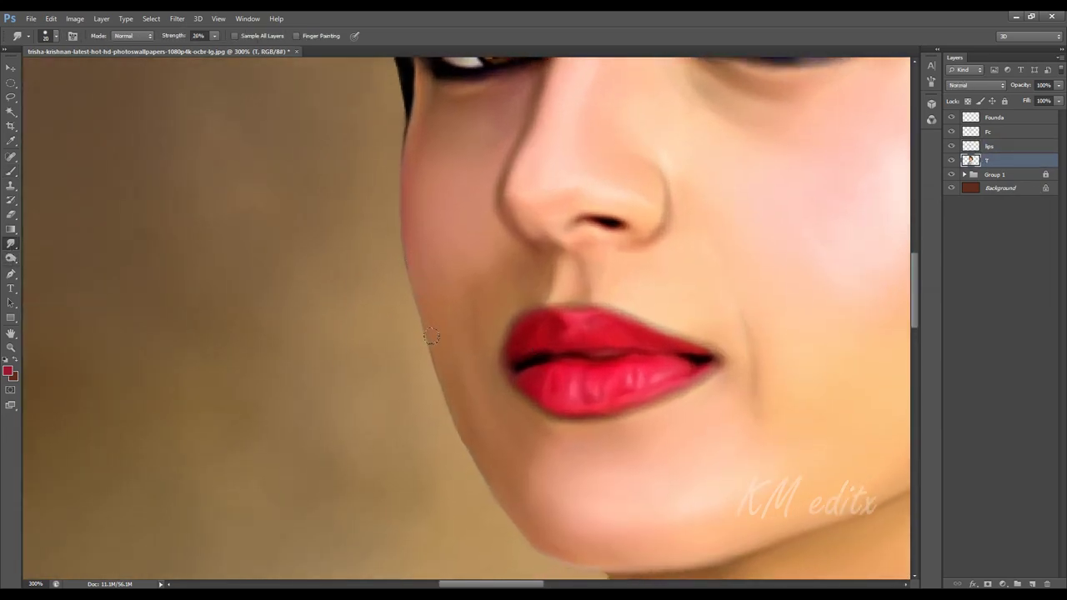
{"action": "left_click_drag", "start_coordinate": [438, 294], "coordinate": [471, 372]}
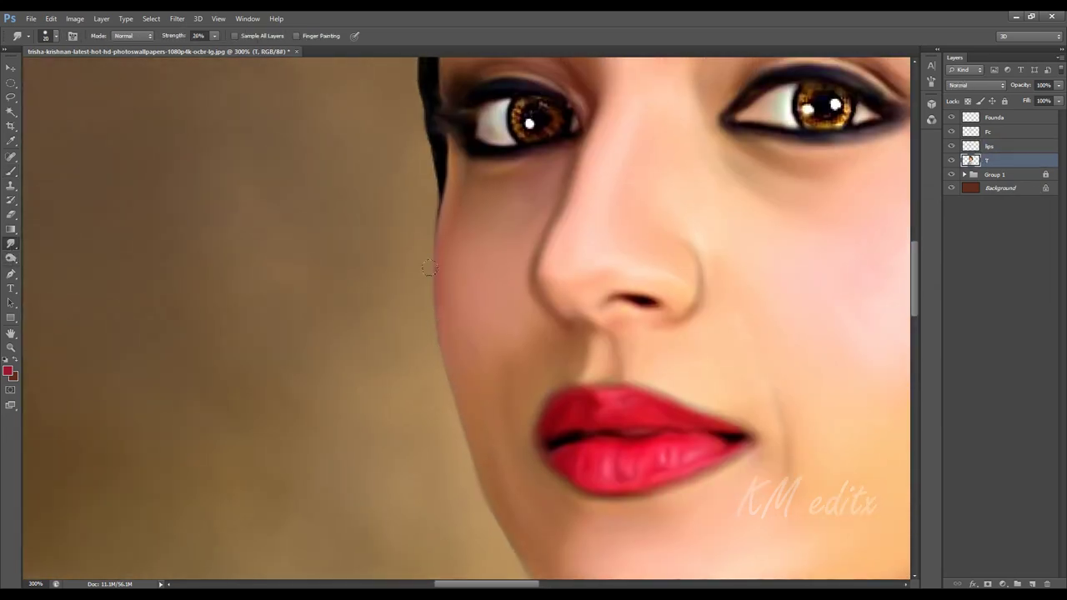
{"action": "scroll", "coordinate": [459, 366], "scroll_direction": "down", "scroll_amount": 2}
{"action": "scroll", "coordinate": [481, 403], "scroll_direction": "down", "scroll_amount": 1}
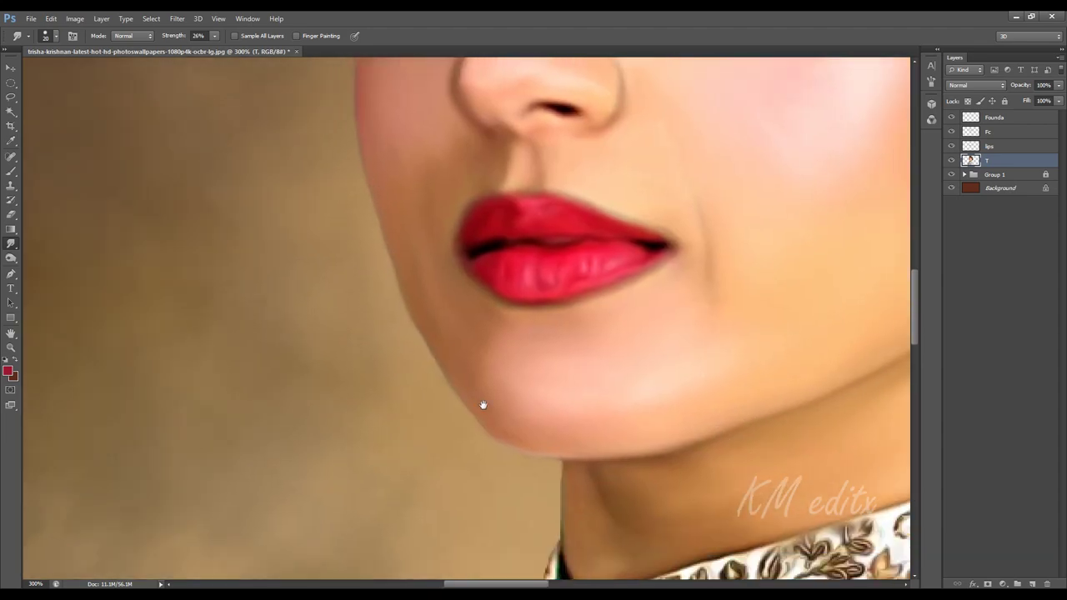
Set the opacity of the Founda layer to 78%
{"action": "key", "text": "ctrl+minus"}
{"action": "key", "text": "ctrl+minus"}
{"action": "key", "text": "ctrl+minus"}
{"action": "key", "text": "ctrl+plus"}
{"action": "left_click_drag", "start_coordinate": [655, 436], "coordinate": [617, 427]}
{"action": "left_click", "coordinate": [1004, 133]}
{"action": "left_click", "coordinate": [994, 119]}
{"action": "left_click", "coordinate": [1059, 85]}
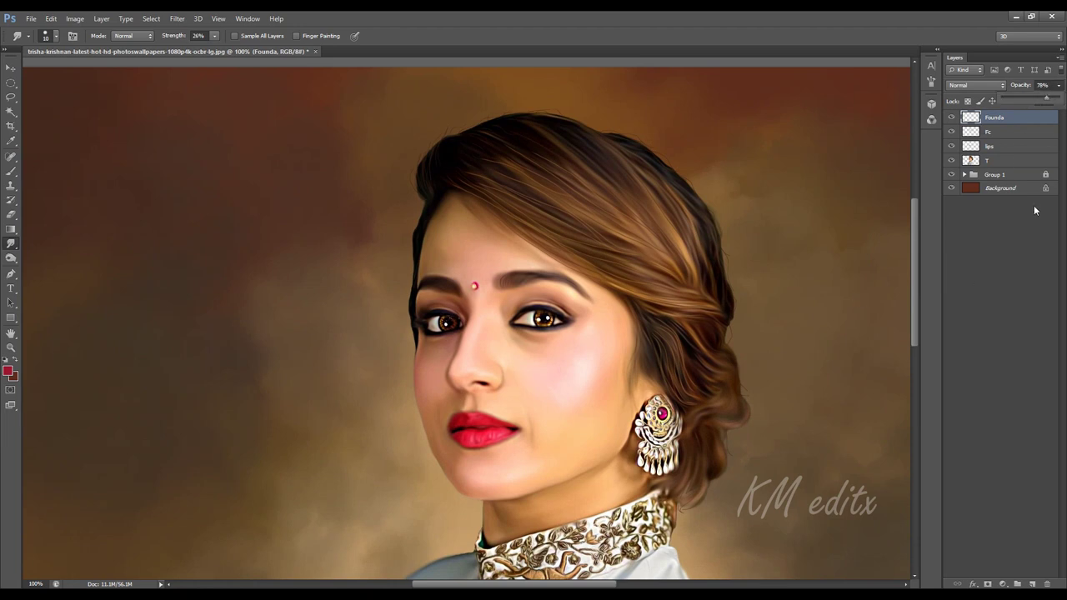
Create a new layer above Founda, name it Founda 2, and switch to the Brush tool
{"action": "key", "text": "ctrl+shift+alt+n"}
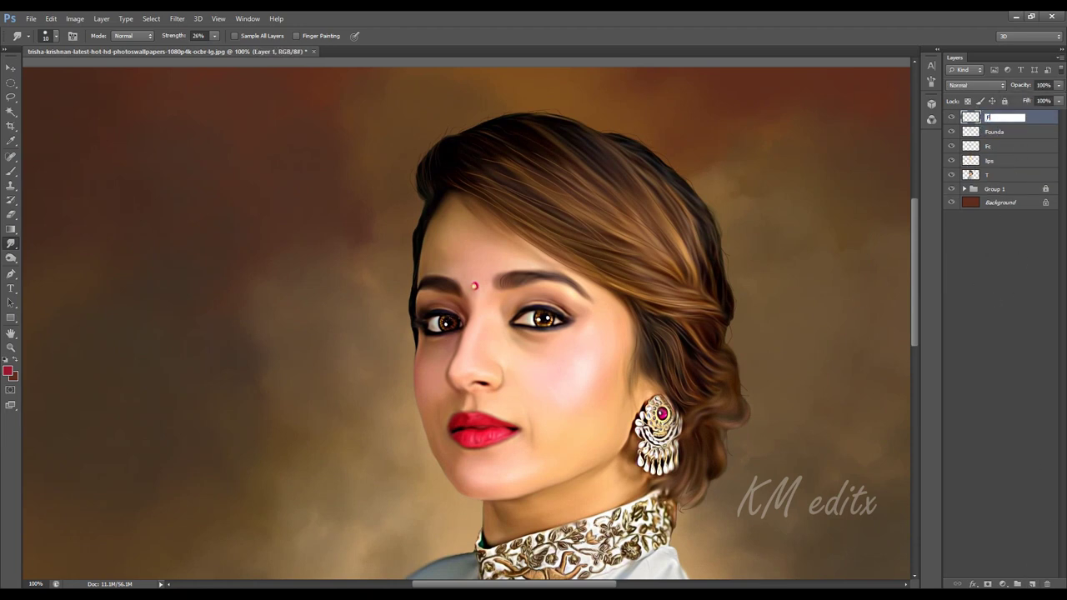
{"action": "type", "text": "Founda 2"}
{"action": "key", "text": "Return"}
{"action": "key", "text": "b"}
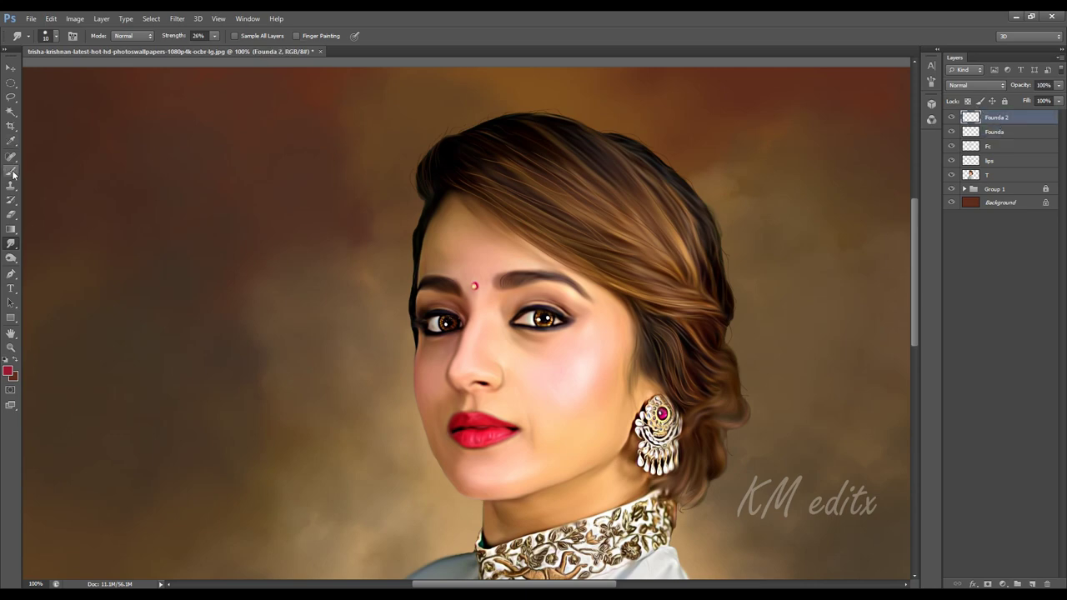
Set the brush colour to dark brown #4a2c1a and enlarge the brush, undoing the test dab beside the nose
{"action": "left_click", "coordinate": [10, 372]}
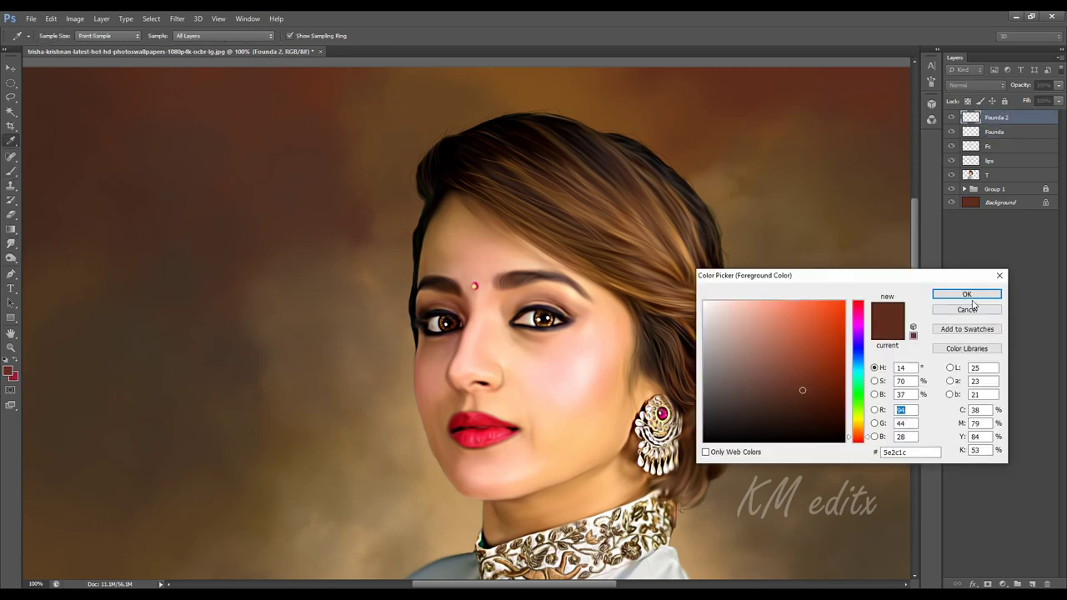
{"action": "left_click", "coordinate": [971, 298]}
{"action": "key", "text": "bracketright"}
{"action": "left_click", "coordinate": [497, 342]}
{"action": "key", "text": "ctrl+z"}
{"action": "right_click", "coordinate": [554, 333]}
{"action": "left_click", "coordinate": [7, 371]}
{"action": "left_click_drag", "start_coordinate": [864, 438], "coordinate": [864, 434]}
{"action": "key", "text": "Return"}
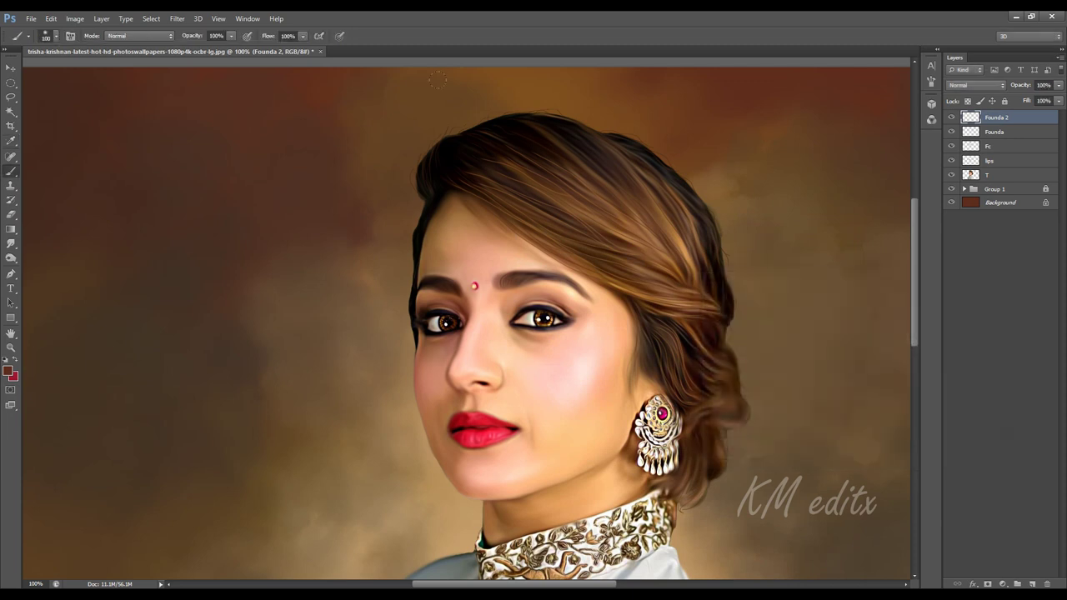
Set the brush opacity to 37%, try shading strokes beside the nose and on the cheek, and reduce the brush size
{"action": "left_click", "coordinate": [196, 49]}
{"action": "mouse_move", "coordinate": [486, 317]}
{"action": "left_mouse_down"}
{"action": "mouse_move", "coordinate": [514, 341]}
{"action": "mouse_move", "coordinate": [480, 329]}
{"action": "mouse_move", "coordinate": [482, 315]}
{"action": "mouse_move", "coordinate": [536, 355]}
{"action": "left_mouse_up"}
{"action": "key", "text": "ctrl+z"}
{"action": "left_click_drag", "start_coordinate": [611, 375], "coordinate": [592, 404]}
{"action": "key", "text": "ctrl+z"}
{"action": "mouse_move", "coordinate": [525, 363]}
{"action": "left_mouse_down"}
{"action": "mouse_move", "coordinate": [521, 438]}
{"action": "mouse_move", "coordinate": [528, 428]}
{"action": "mouse_move", "coordinate": [606, 431]}
{"action": "mouse_move", "coordinate": [497, 357]}
{"action": "mouse_move", "coordinate": [514, 373]}
{"action": "mouse_move", "coordinate": [504, 366]}
{"action": "mouse_move", "coordinate": [530, 431]}
{"action": "left_mouse_up"}
{"action": "key", "text": "ctrl+z"}
{"action": "key", "text": "bracketleft"}
{"action": "key", "text": "bracketleft"}
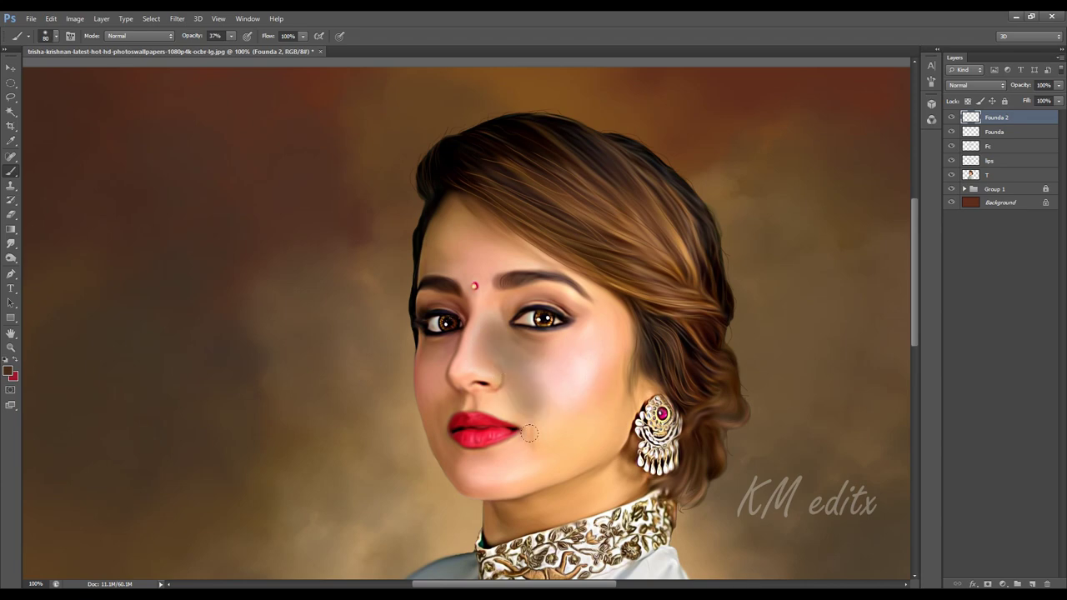
Shade the side of the nose and the area beneath the near eye in dark brown on the Founda 2 layer
{"action": "key", "text": "ctrl+plus"}
{"action": "left_click_drag", "start_coordinate": [626, 355], "coordinate": [591, 392]}
{"action": "left_click_drag", "start_coordinate": [490, 335], "coordinate": [496, 372]}
{"action": "left_click_drag", "start_coordinate": [589, 407], "coordinate": [669, 388]}
{"action": "key", "text": "ctrl+minus"}
{"action": "key", "text": "ctrl+plus"}
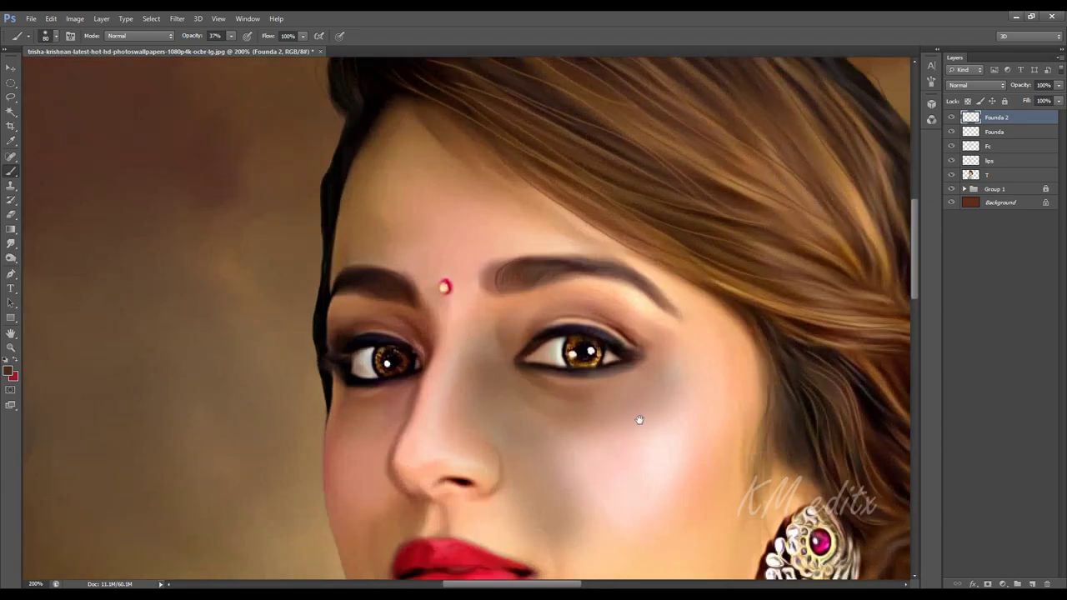
Erase excess brown shading under the near eye and on the cheek, and set the Founda 2 layer's opacity to 58%
{"action": "left_click_drag", "start_coordinate": [639, 422], "coordinate": [618, 361]}
{"action": "left_click", "coordinate": [11, 216]}
{"action": "left_click_drag", "start_coordinate": [547, 389], "coordinate": [650, 337]}
{"action": "mouse_move", "coordinate": [557, 434]}
{"action": "left_mouse_down"}
{"action": "mouse_move", "coordinate": [574, 474]}
{"action": "mouse_move", "coordinate": [561, 467]}
{"action": "left_mouse_up"}
{"action": "left_click", "coordinate": [1059, 86]}
{"action": "left_click_drag", "start_coordinate": [1059, 98], "coordinate": [1036, 98]}
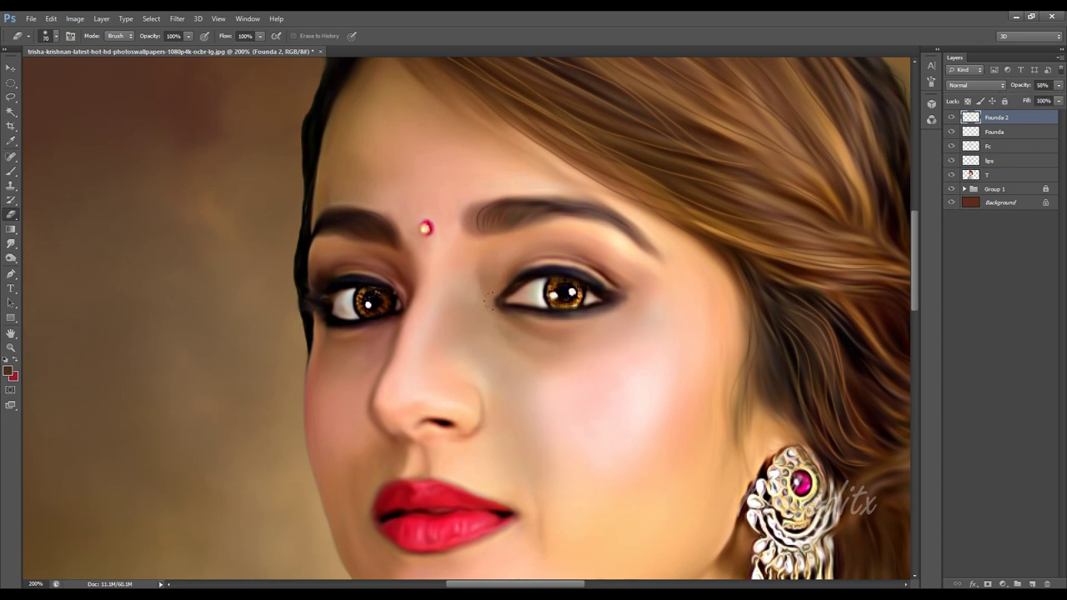
Soften the shading around the near eye, nose and cheek with the Eraser at size 100 and 27% flow
{"action": "key", "text": "bracketright"}
{"action": "key", "text": "bracketright"}
{"action": "key", "text": "bracketright"}
{"action": "left_click", "coordinate": [260, 36]}
{"action": "left_click", "coordinate": [234, 52]}
{"action": "left_click", "coordinate": [537, 365]}
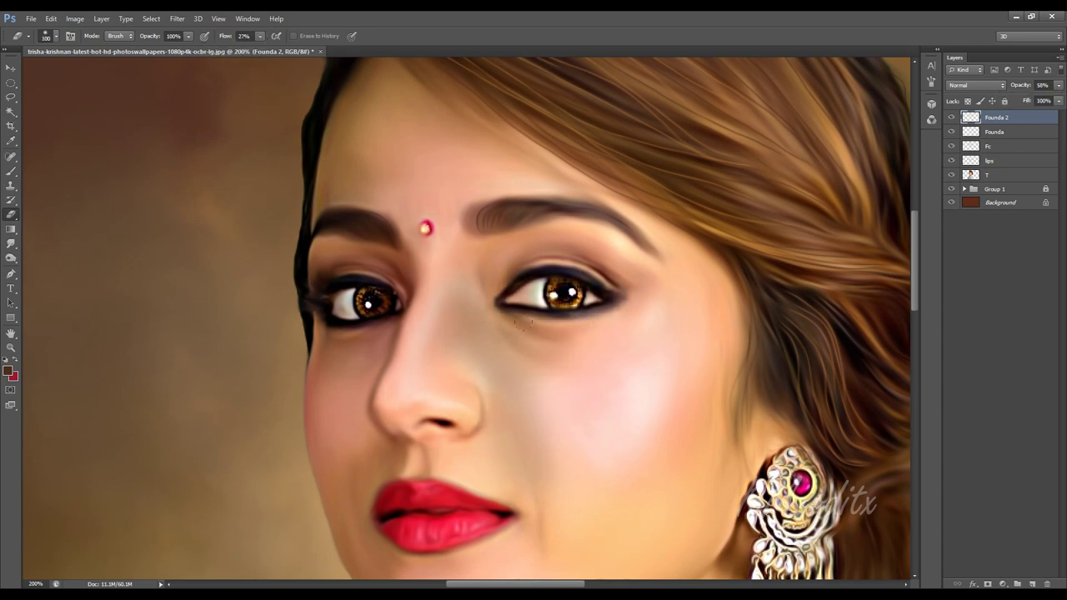
{"action": "left_click_drag", "start_coordinate": [537, 365], "coordinate": [500, 350]}
{"action": "left_click_drag", "start_coordinate": [628, 415], "coordinate": [612, 343]}
{"action": "left_click_drag", "start_coordinate": [433, 222], "coordinate": [472, 303]}
{"action": "left_click_drag", "start_coordinate": [525, 352], "coordinate": [485, 403]}
Touch up the remaining shading beside the nose with the Eraser
{"action": "key", "text": "ctrl+0"}
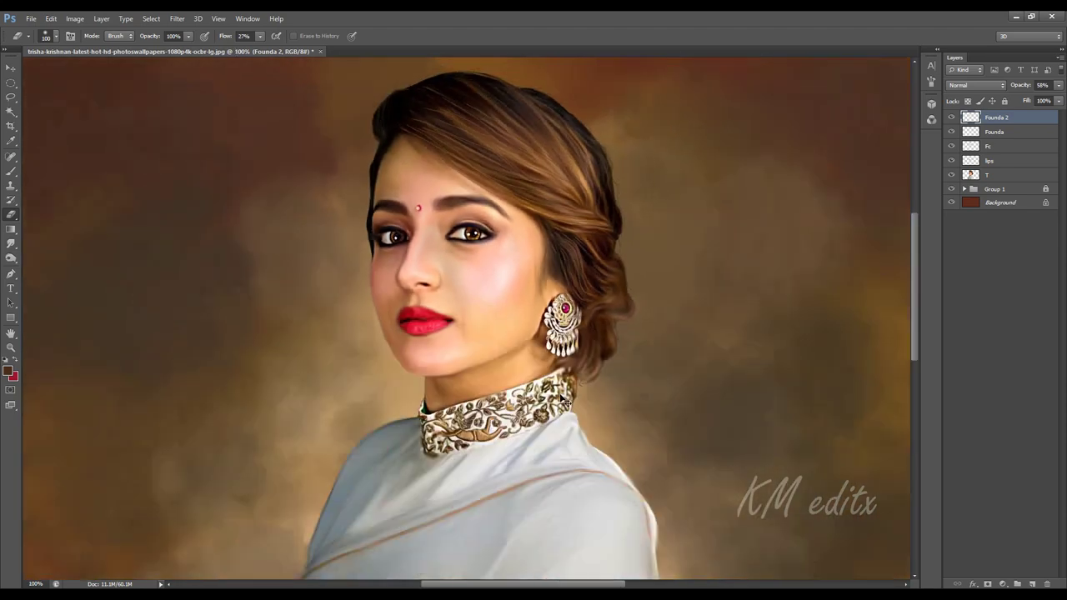
{"action": "key", "text": "ctrl+plus"}
{"action": "key", "text": "ctrl+plus"}
{"action": "left_click_drag", "start_coordinate": [467, 226], "coordinate": [575, 369]}
{"action": "left_click_drag", "start_coordinate": [526, 322], "coordinate": [519, 350]}
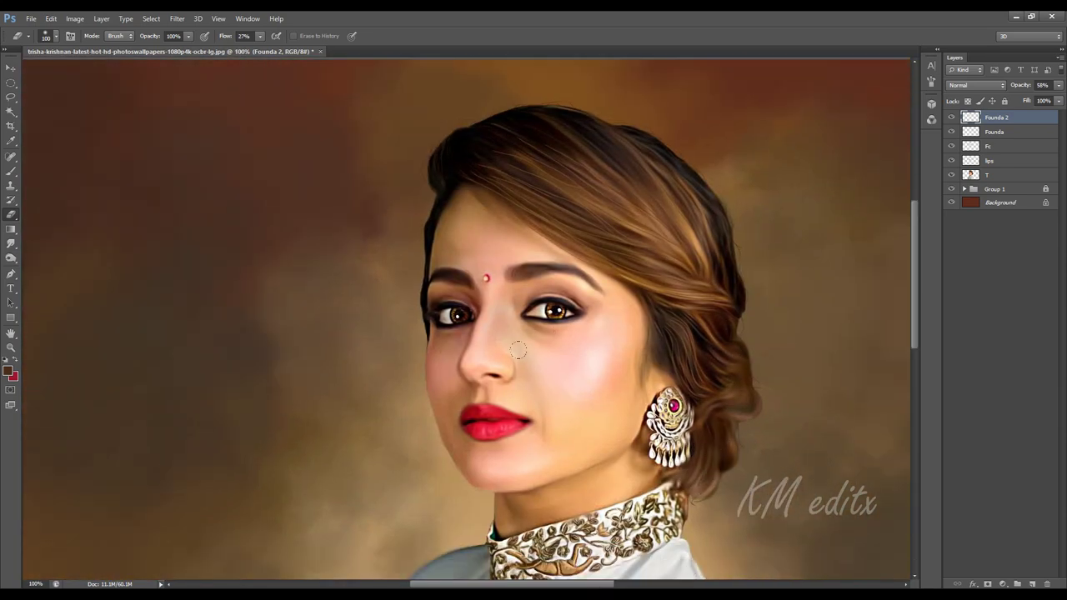
Compare the portrait with the Founda 2 and Fc layers hidden and shown, at several magnifications
{"action": "left_click", "coordinate": [951, 118]}
{"action": "left_click", "coordinate": [951, 117]}
{"action": "key", "text": "ctrl+0"}
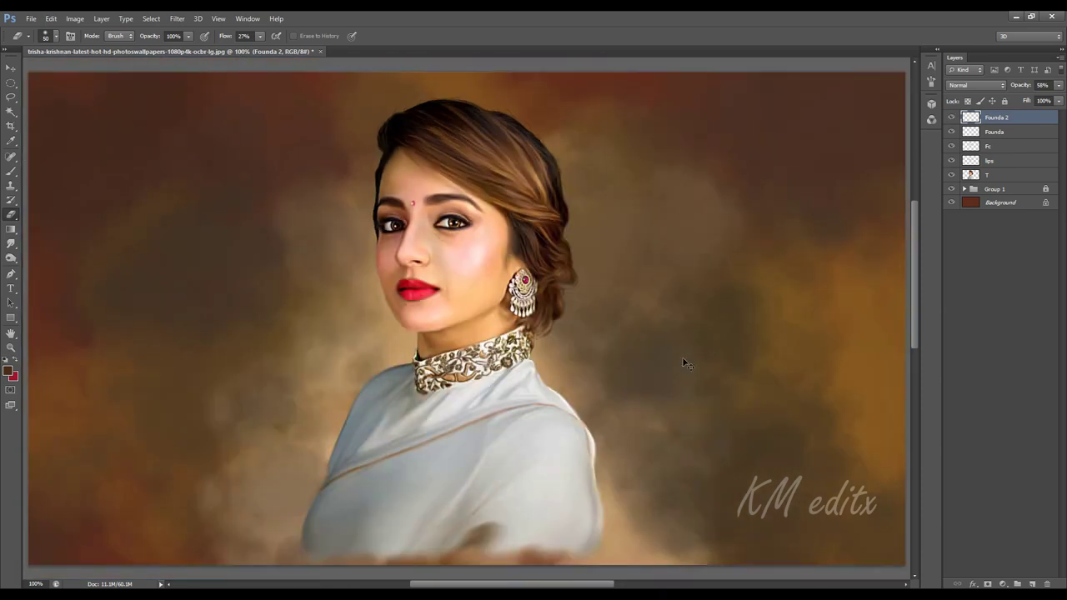
{"action": "key", "text": "ctrl+1"}
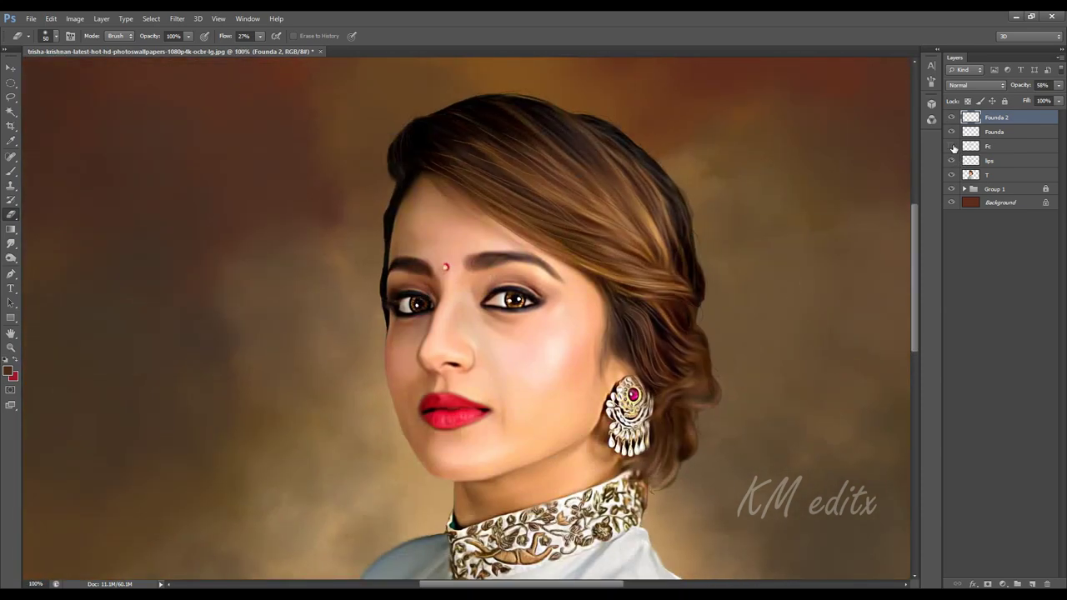
{"action": "left_click", "coordinate": [952, 146]}
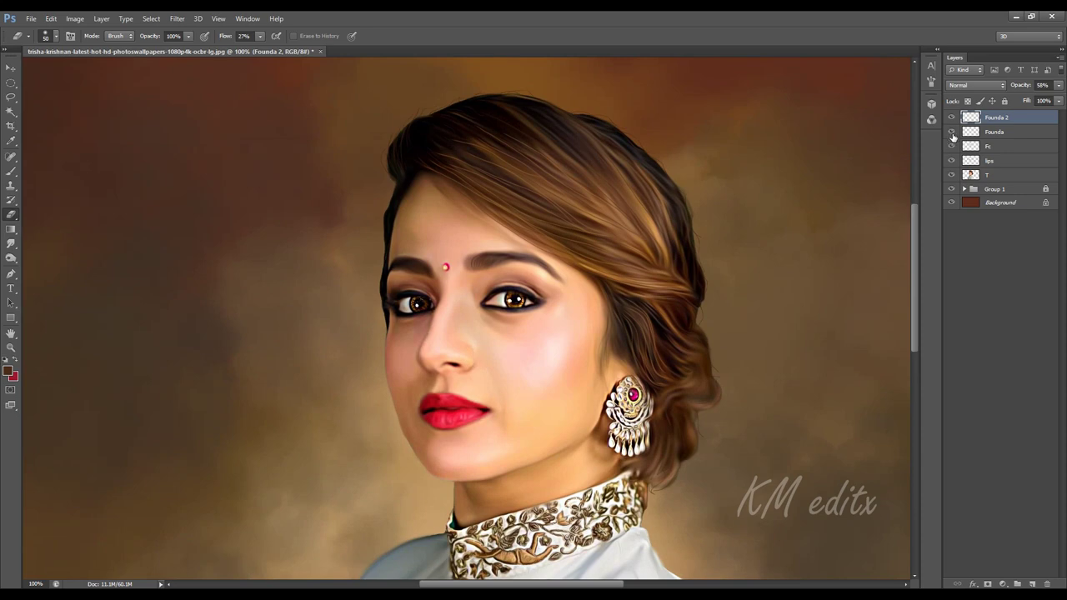
{"action": "left_click", "coordinate": [952, 145]}
{"action": "left_click", "coordinate": [995, 148]}
{"action": "key", "text": "ctrl+minus"}
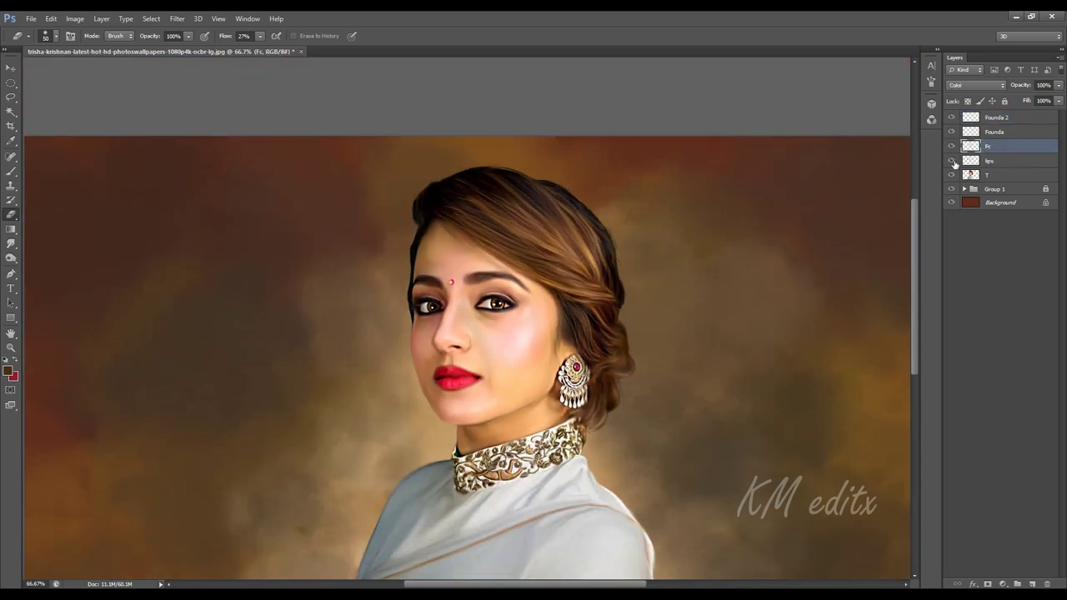
{"action": "key", "text": "ctrl+minus"}
{"action": "key", "text": "ctrl+plus"}
{"action": "key", "text": "ctrl+plus"}
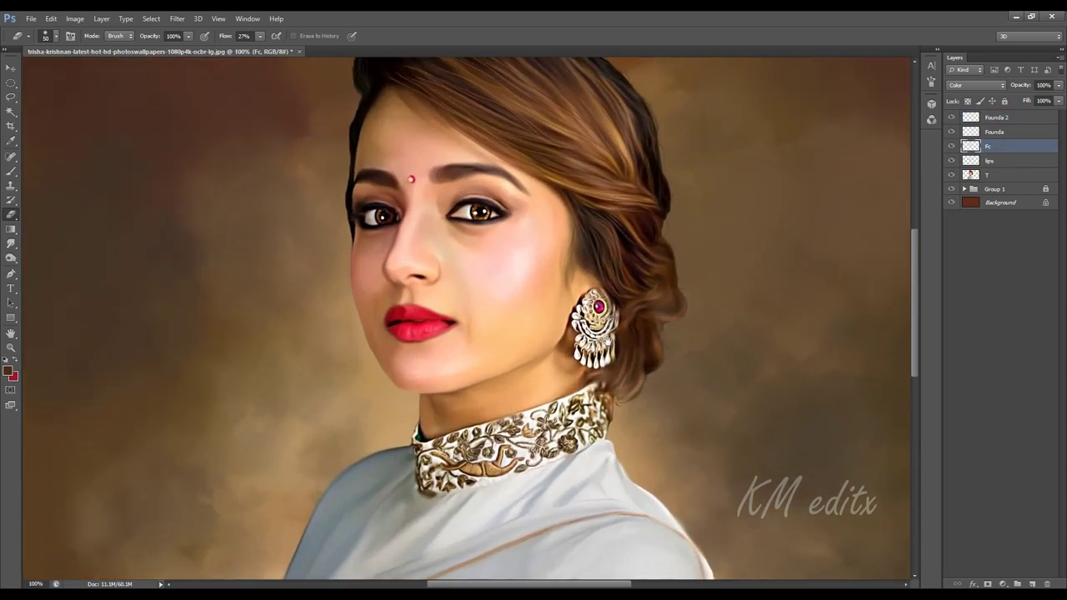
Shade the side of the face from the temple towards the ear on the Founda 2 layer with the Brush tool
{"action": "key", "text": "alt+bracketright"}
{"action": "key", "text": "alt+bracketright"}
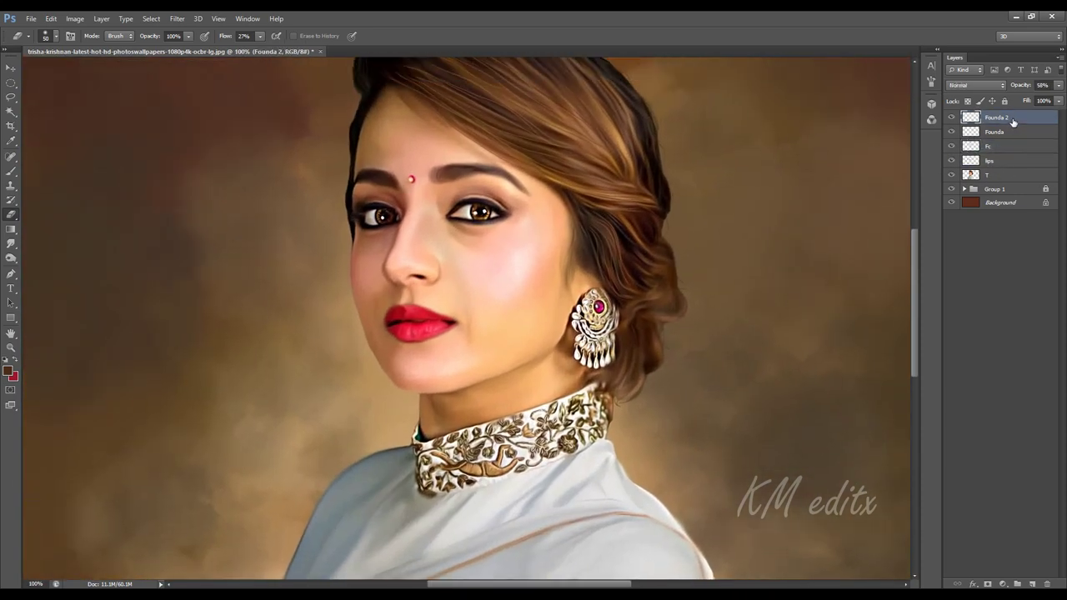
{"action": "key", "text": "b"}
{"action": "left_click_drag", "start_coordinate": [547, 197], "coordinate": [579, 310]}
Examine the facial shading and overall portrait at several magnifications
{"action": "key", "text": "ctrl+minus"}
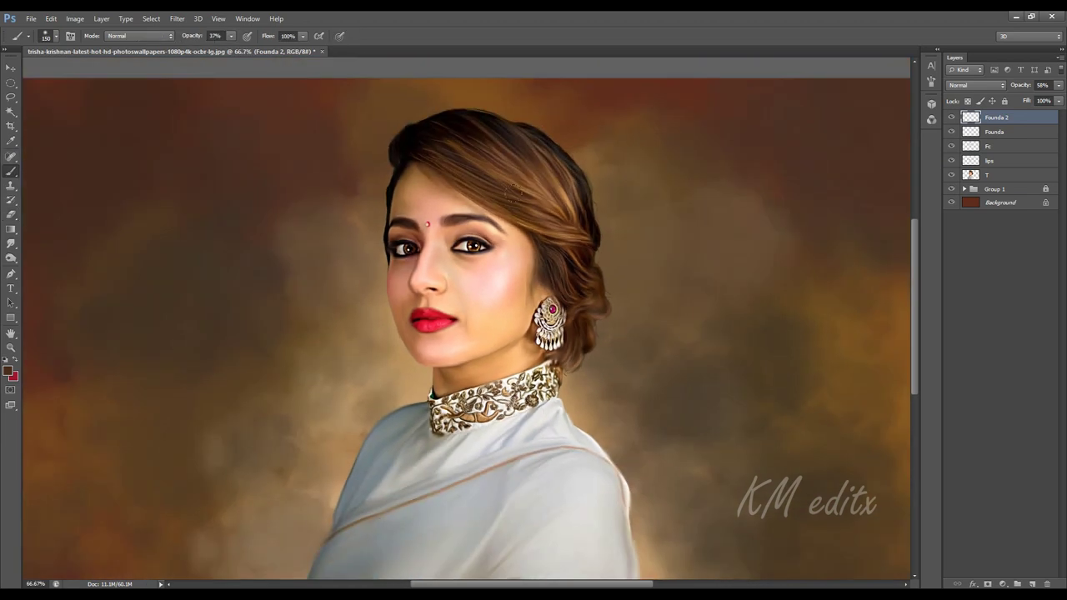
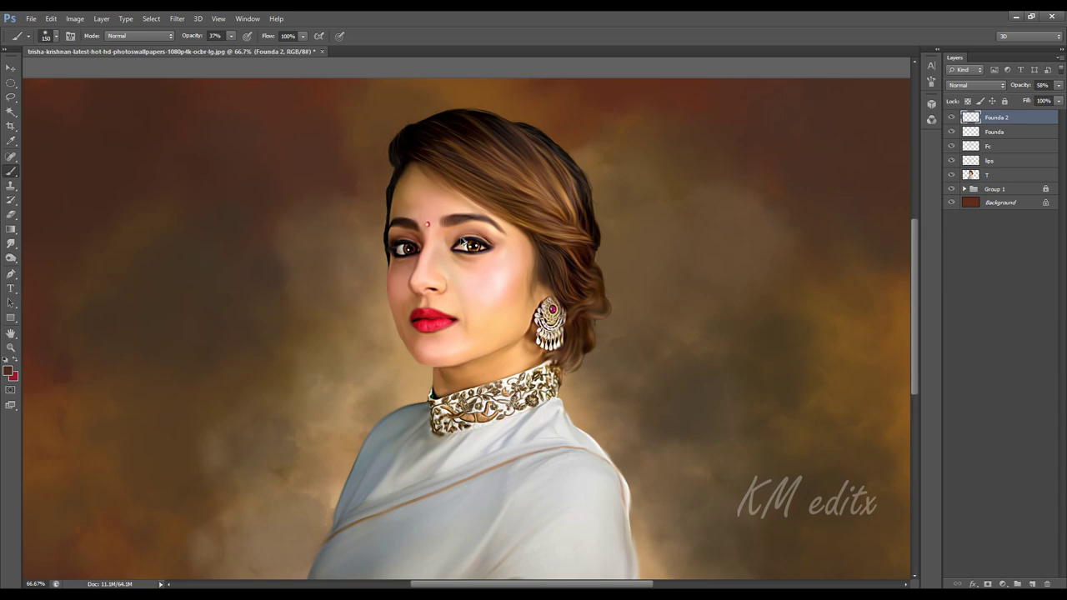
{"action": "left_click", "coordinate": [557, 288], "text": "ctrl"}
{"action": "left_click", "coordinate": [574, 333], "text": "ctrl"}
{"action": "left_click", "coordinate": [554, 324], "text": "ctrl+alt"}
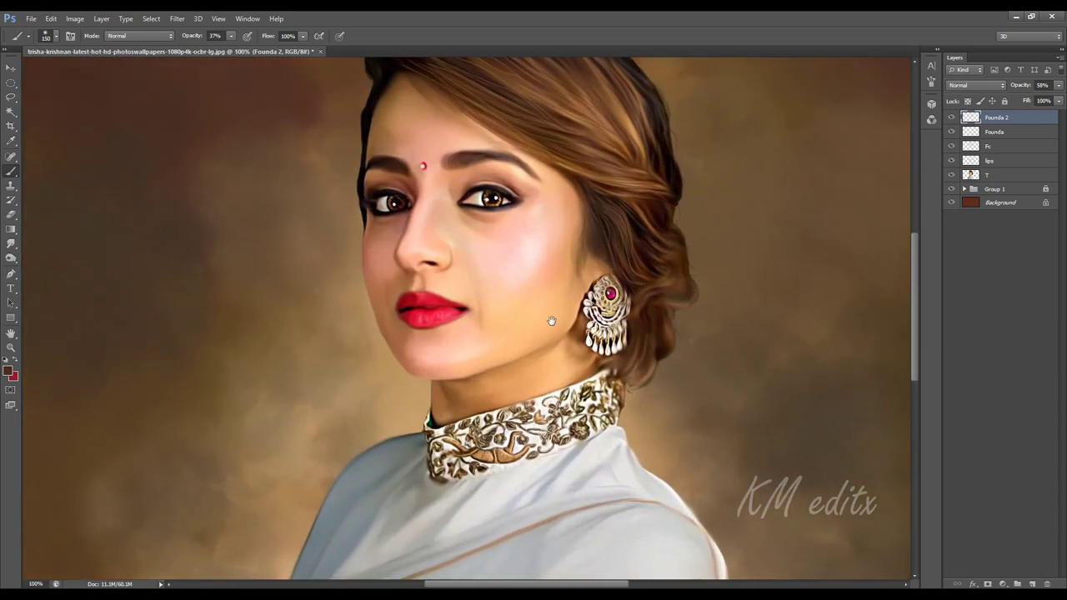
{"action": "left_click", "coordinate": [381, 375], "text": "ctrl"}
{"action": "left_click", "coordinate": [480, 369], "text": "ctrl+alt"}
{"action": "left_click", "coordinate": [503, 356], "text": "ctrl+alt"}
{"action": "left_click", "coordinate": [507, 354], "text": "ctrl"}
{"action": "left_click", "coordinate": [507, 358], "text": "ctrl"}
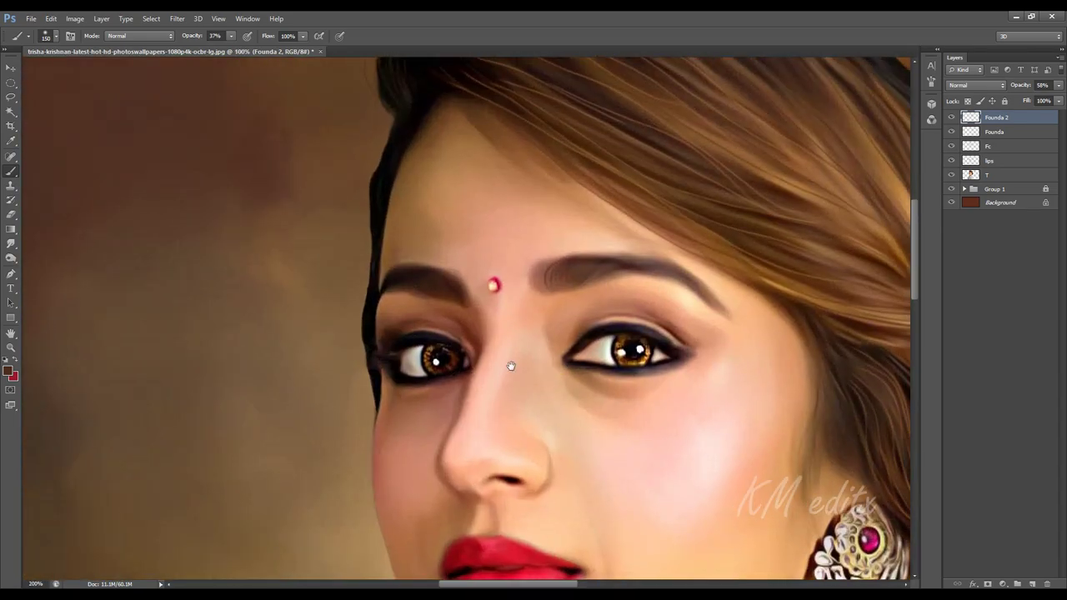
Create a new top layer named line and set the brush colour to black
{"action": "left_click_drag", "start_coordinate": [510, 364], "coordinate": [406, 372]}
{"action": "key", "text": "ctrl+shift+alt+n"}
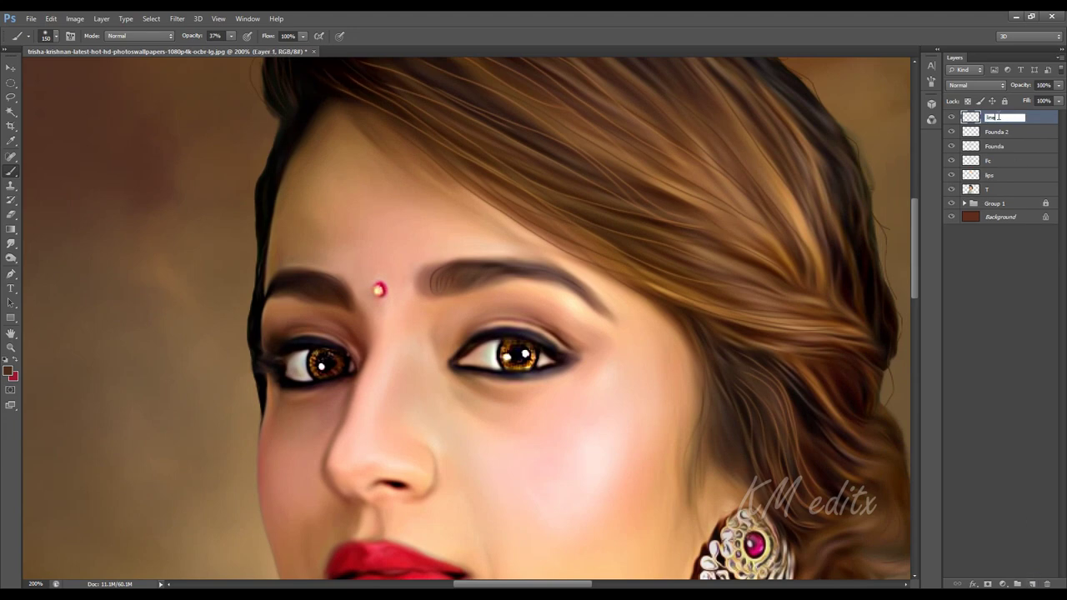
{"action": "key", "text": "Return"}
{"action": "left_click", "coordinate": [7, 371]}
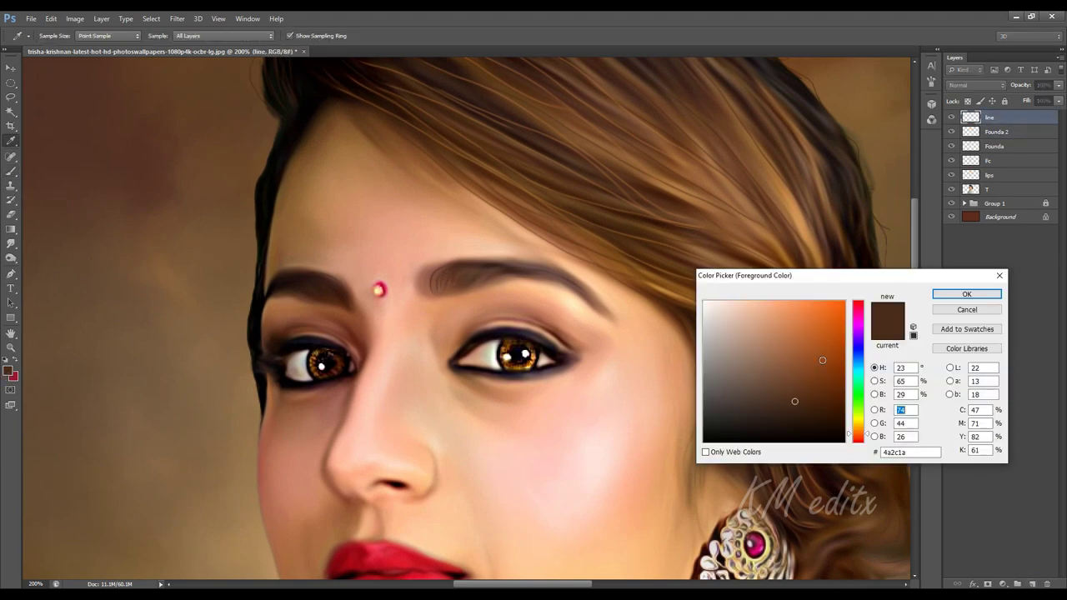
{"action": "left_click", "coordinate": [857, 430]}
{"action": "left_click", "coordinate": [740, 426]}
{"action": "left_click", "coordinate": [967, 293]}
Trace the eyeliner around the near eye in black with a small brush on the line layer
{"action": "left_click", "coordinate": [518, 343], "text": "ctrl"}
{"action": "left_click_drag", "start_coordinate": [530, 369], "coordinate": [518, 364]}
{"action": "key", "text": "bracketleft"}
{"action": "key", "text": "bracketleft"}
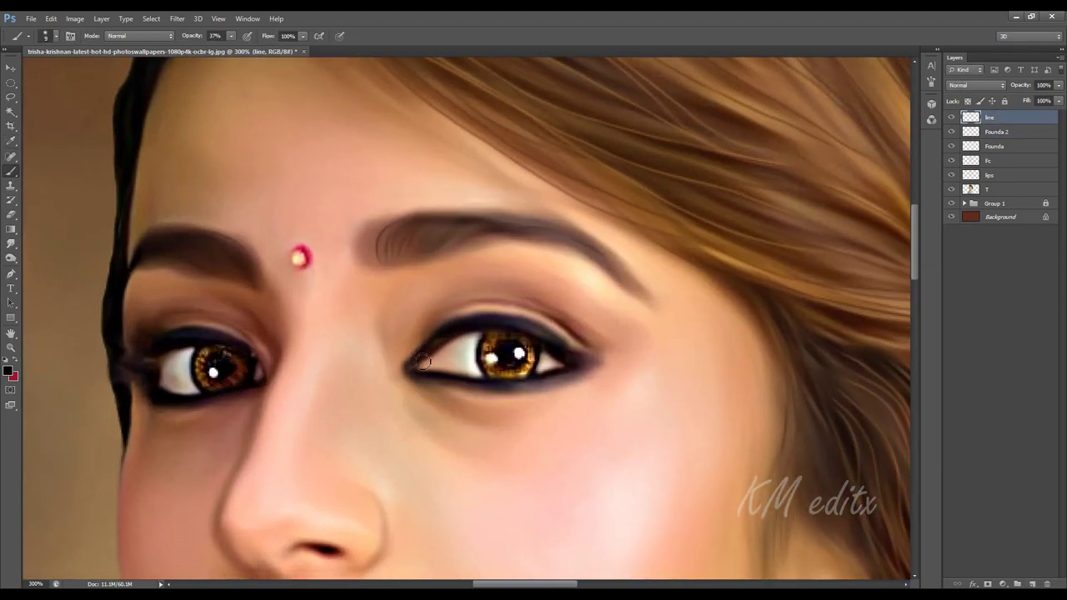
{"action": "mouse_move", "coordinate": [421, 362]}
{"action": "left_mouse_down"}
{"action": "mouse_move", "coordinate": [457, 337]}
{"action": "mouse_move", "coordinate": [508, 324]}
{"action": "mouse_move", "coordinate": [570, 348]}
{"action": "left_mouse_up"}
{"action": "mouse_move", "coordinate": [416, 371]}
{"action": "left_mouse_down"}
{"action": "mouse_move", "coordinate": [532, 388]}
{"action": "mouse_move", "coordinate": [599, 363]}
{"action": "mouse_move", "coordinate": [515, 389]}
{"action": "mouse_move", "coordinate": [420, 375]}
{"action": "left_mouse_up"}
Darken the black eyeliner along the near eye's lower lid and around the far eye on the line layer
{"action": "key", "text": "ctrl+0"}
{"action": "left_click", "coordinate": [450, 253], "text": "ctrl"}
{"action": "left_click", "coordinate": [451, 253], "text": "ctrl"}
{"action": "left_click", "coordinate": [534, 350], "text": "ctrl"}
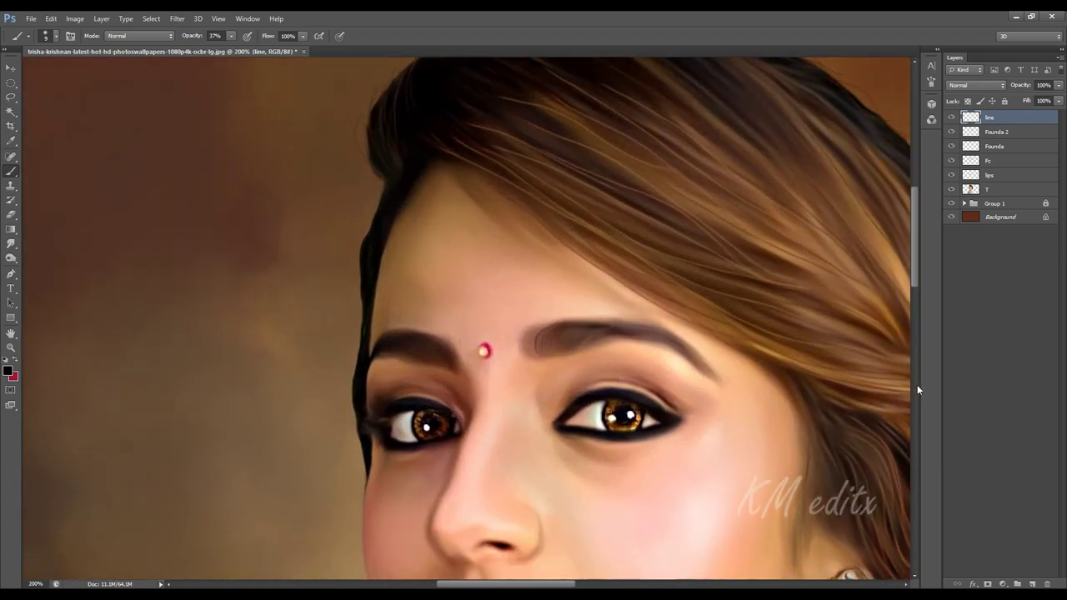
{"action": "left_click", "coordinate": [670, 417], "text": "ctrl"}
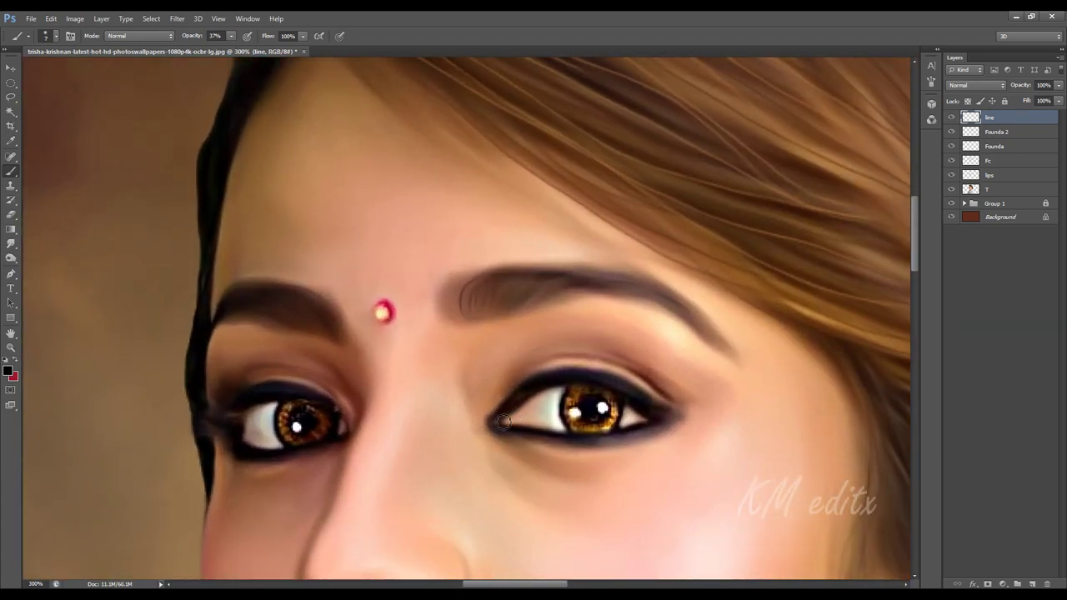
{"action": "left_click_drag", "start_coordinate": [594, 442], "coordinate": [676, 423]}
{"action": "left_click_drag", "start_coordinate": [555, 447], "coordinate": [836, 395]}
{"action": "mouse_move", "coordinate": [621, 362]}
{"action": "left_mouse_down"}
{"action": "mouse_move", "coordinate": [599, 341]}
{"action": "mouse_move", "coordinate": [514, 346]}
{"action": "left_mouse_up"}
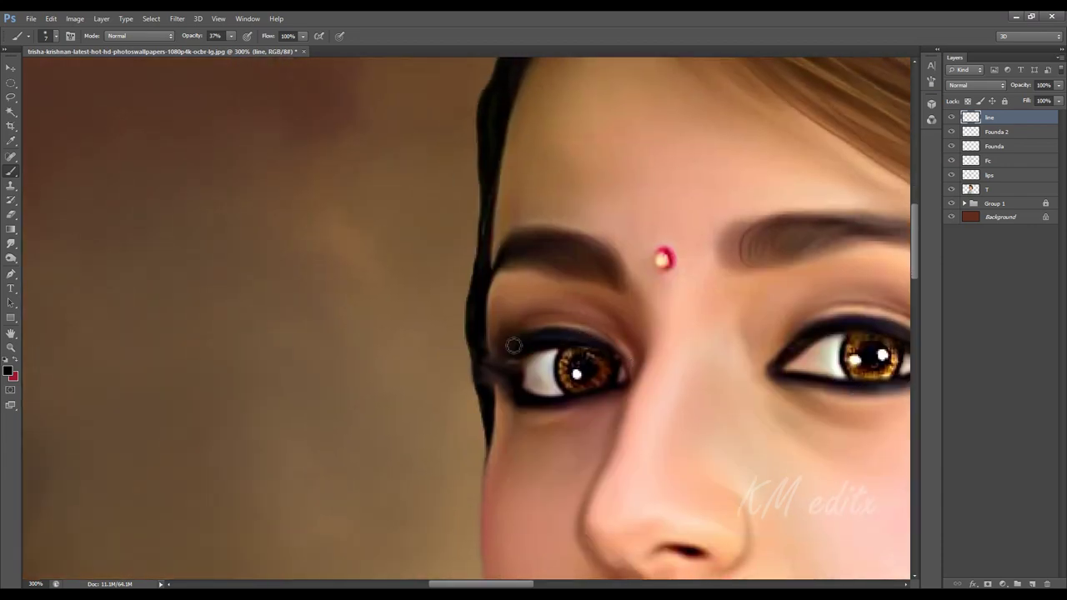
Examine the eyeliner and the whole portrait at several magnifications
{"action": "key", "text": "ctrl+minus"}
{"action": "key", "text": "ctrl+minus"}
{"action": "key", "text": "ctrl+minus"}
{"action": "left_click", "coordinate": [486, 200], "text": "ctrl"}
{"action": "left_click", "coordinate": [546, 392], "text": "ctrl"}
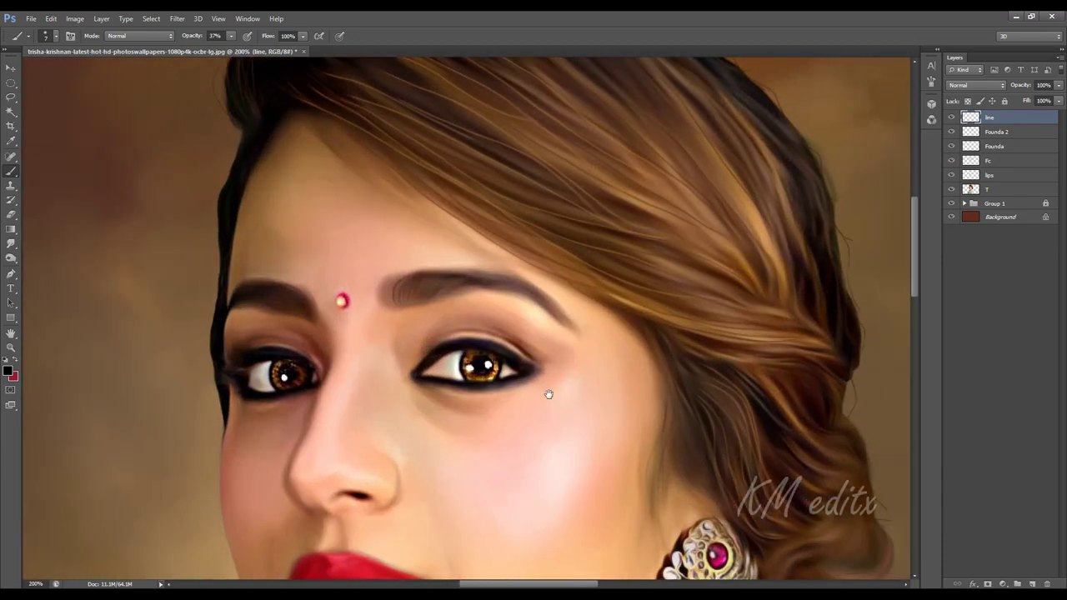
{"action": "left_click", "coordinate": [549, 394], "text": "ctrl"}
{"action": "key", "text": "ctrl+minus"}
{"action": "key", "text": "ctrl+minus"}
{"action": "key", "text": "ctrl+minus"}
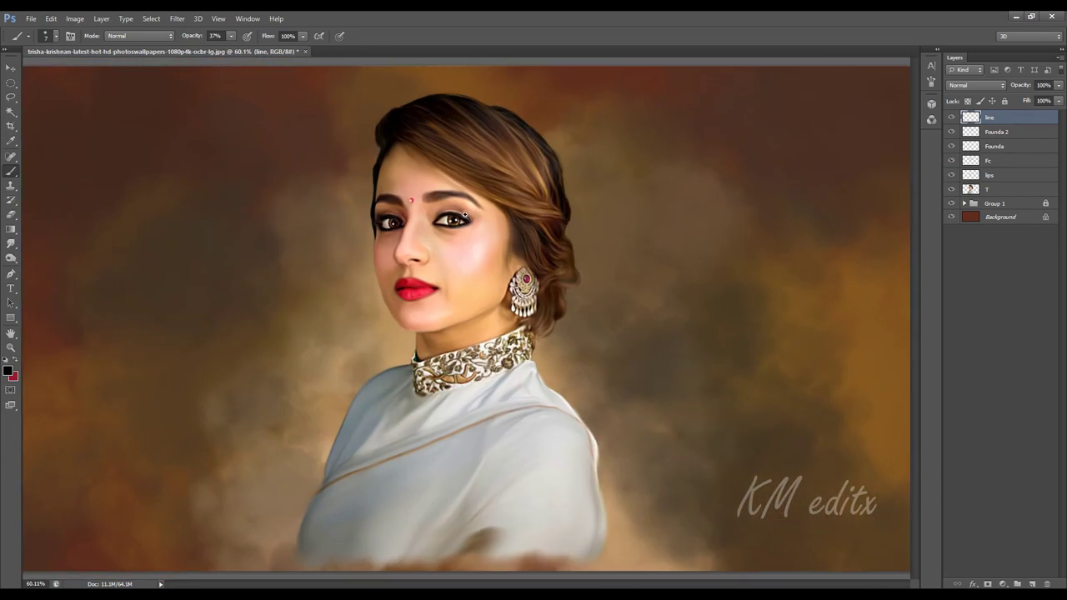
Select both irises on the T layer with elliptical marquee selections
{"action": "left_click", "coordinate": [438, 250], "text": "ctrl"}
{"action": "left_click", "coordinate": [524, 322], "text": "ctrl"}
{"action": "left_click", "coordinate": [1039, 188]}
{"action": "left_click", "coordinate": [11, 83]}
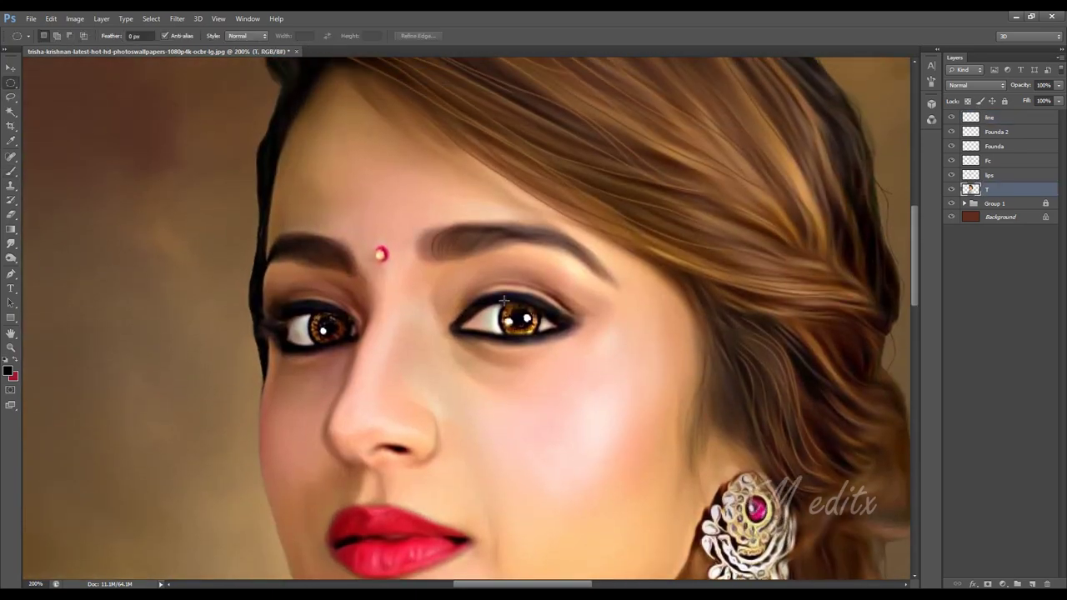
{"action": "left_click_drag", "start_coordinate": [503, 301], "coordinate": [541, 337]}
{"action": "left_click_drag", "start_coordinate": [521, 316], "coordinate": [527, 317]}
{"action": "left_click_drag", "start_coordinate": [309, 310], "coordinate": [348, 343]}
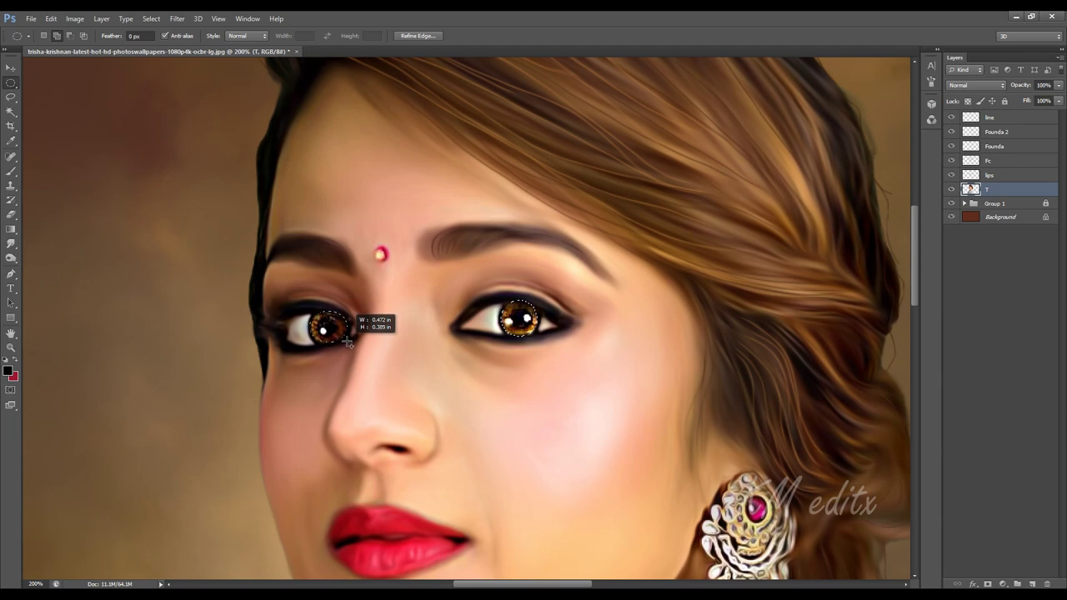
Feather the iris selection with a radius of 1
{"action": "right_click", "coordinate": [582, 298]}
{"action": "left_click", "coordinate": [626, 326]}
{"action": "type", "text": "1"}
{"action": "left_click", "coordinate": [780, 216]}
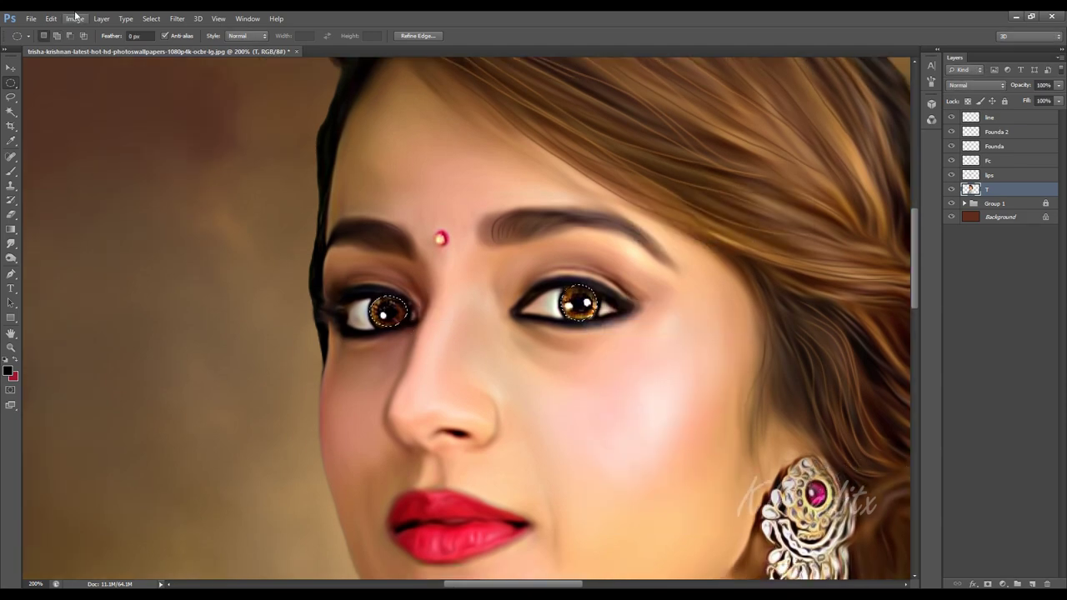
Recolour the selected irises to magenta with a Hue/Saturation adjustment and clear the selection
{"action": "left_click", "coordinate": [76, 18]}
{"action": "mouse_move", "coordinate": [91, 47]}
{"action": "left_click", "coordinate": [233, 110]}
{"action": "left_click_drag", "start_coordinate": [847, 302], "coordinate": [847, 337]}
{"action": "left_click_drag", "start_coordinate": [847, 278], "coordinate": [822, 285]}
{"action": "key", "text": "ctrl+minus"}
{"action": "left_click", "coordinate": [980, 222]}
{"action": "key", "text": "m"}
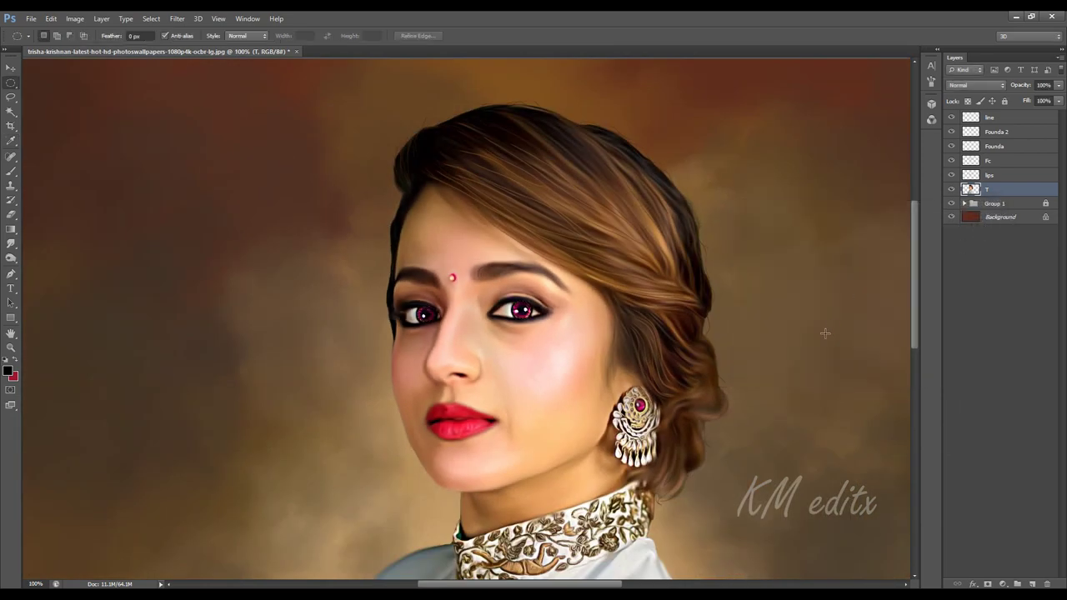
Set the brush colour to white and dab small highlights in the near eye's iris on the T layer
{"action": "key", "text": "ctrl+0"}
{"action": "key", "text": "ctrl+plus"}
{"action": "key", "text": "ctrl+plus"}
{"action": "key", "text": "ctrl+plus"}
{"action": "left_click_drag", "start_coordinate": [496, 236], "coordinate": [593, 441]}
{"action": "left_click_drag", "start_coordinate": [575, 256], "coordinate": [590, 378]}
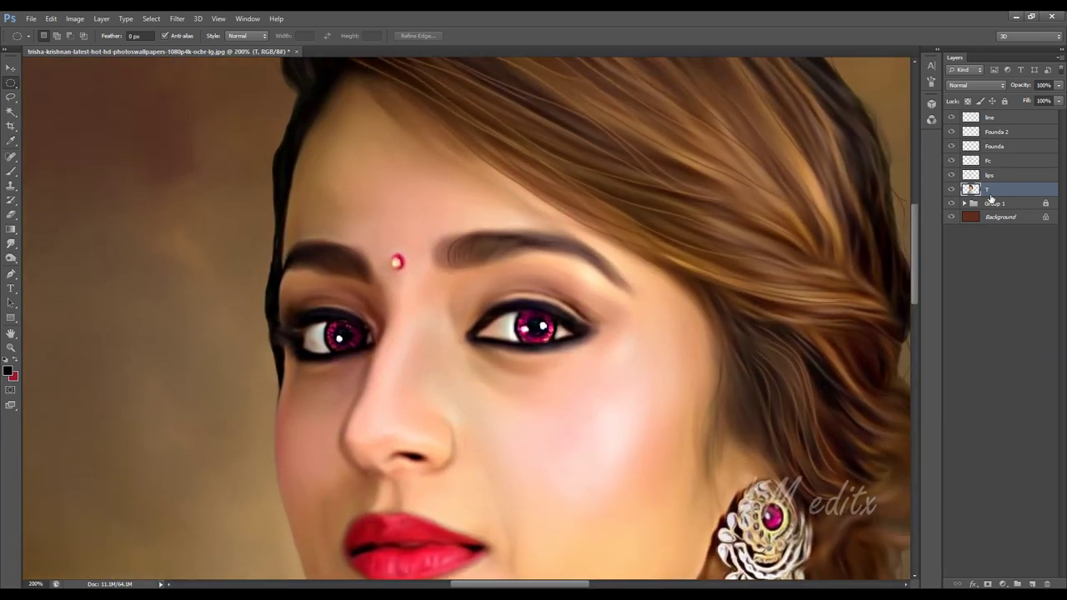
{"action": "left_click", "coordinate": [11, 171]}
{"action": "left_click", "coordinate": [7, 371]}
{"action": "left_click", "coordinate": [706, 302]}
{"action": "left_click", "coordinate": [955, 296]}
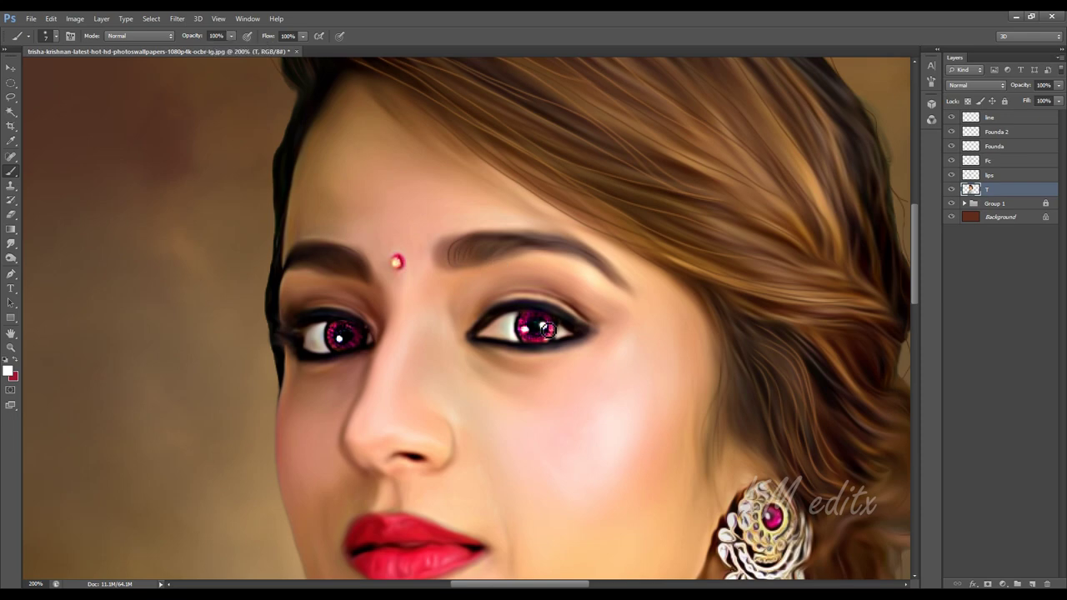
{"action": "left_click_drag", "start_coordinate": [636, 374], "coordinate": [773, 362]}
{"action": "left_click", "coordinate": [481, 331]}
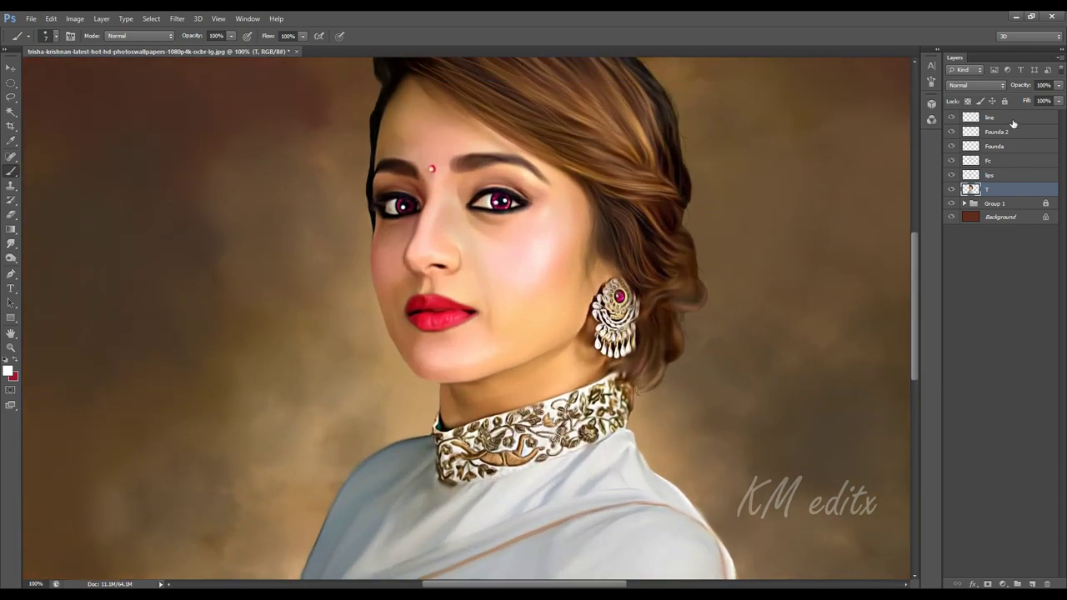
{"action": "left_click", "coordinate": [996, 131]}
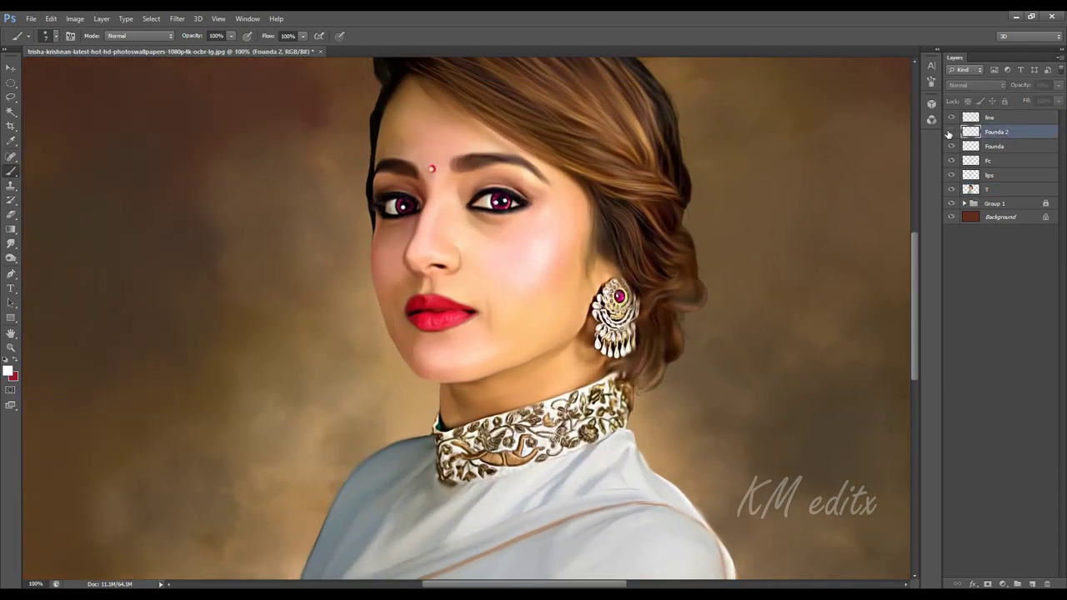
{"action": "key", "text": "ctrl+minus"}
{"action": "key", "text": "ctrl+minus"}
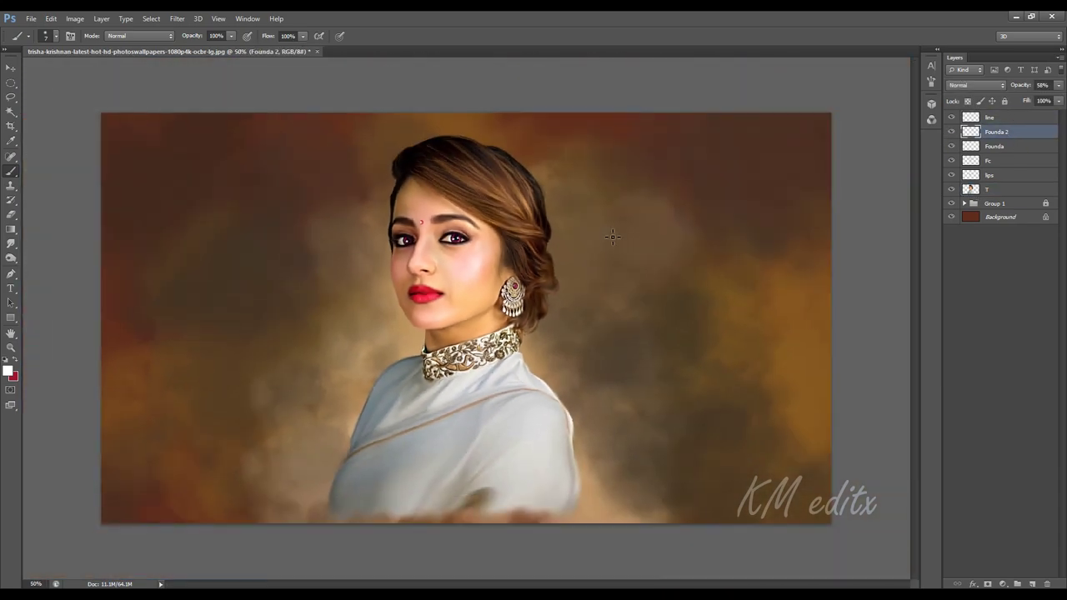
{"action": "left_click", "coordinate": [10, 68]}
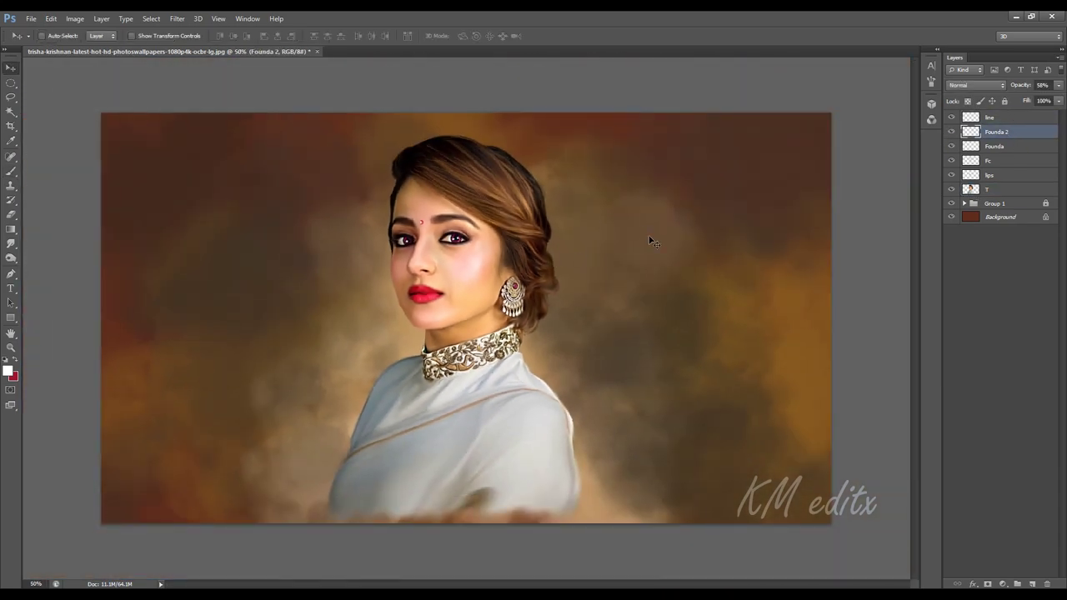
Apply Selective Color to the T layer, setting Reds to Cyan -52% and Black +13%
{"action": "key", "text": "ctrl+plus"}
{"action": "left_click", "coordinate": [993, 190]}
{"action": "left_click", "coordinate": [76, 18]}
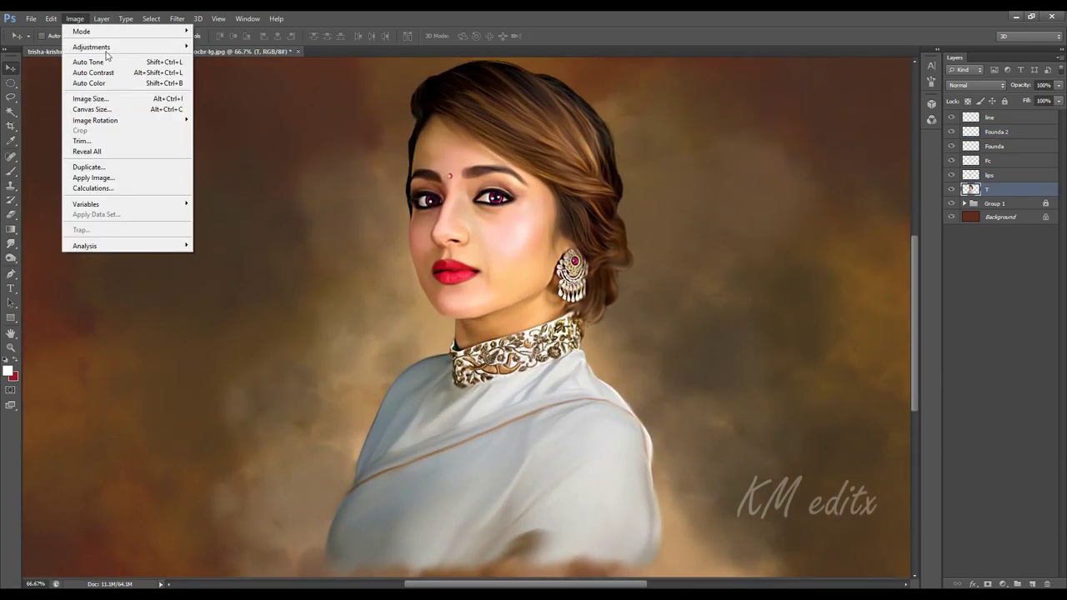
{"action": "mouse_move", "coordinate": [106, 48]}
{"action": "left_click", "coordinate": [233, 215]}
{"action": "mouse_move", "coordinate": [847, 255]}
{"action": "left_mouse_down"}
{"action": "mouse_move", "coordinate": [810, 263]}
{"action": "mouse_move", "coordinate": [833, 259]}
{"action": "left_mouse_up"}
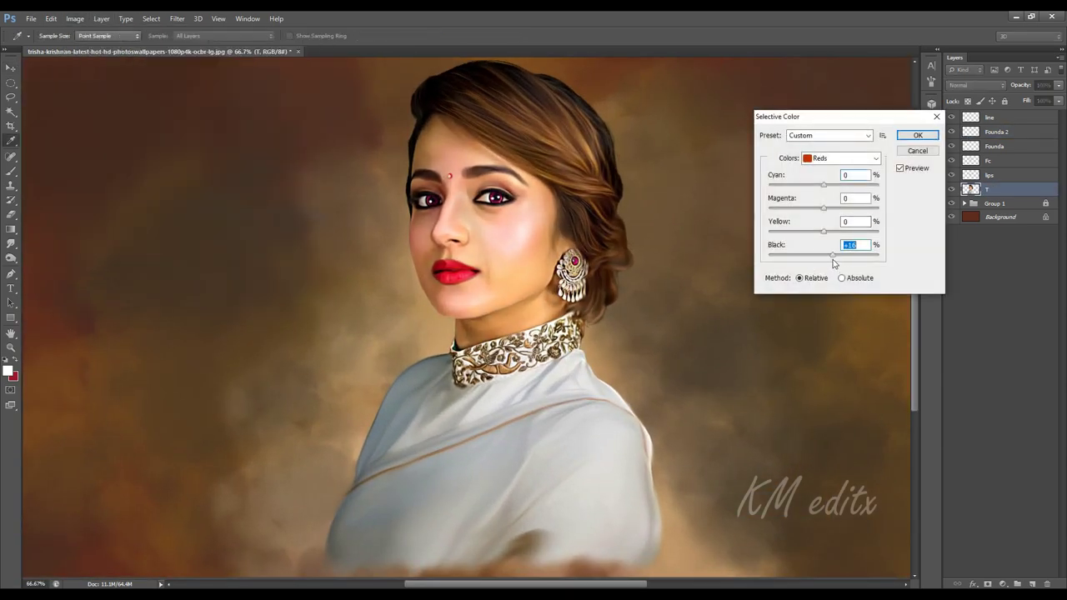
{"action": "key", "text": "ctrl+minus"}
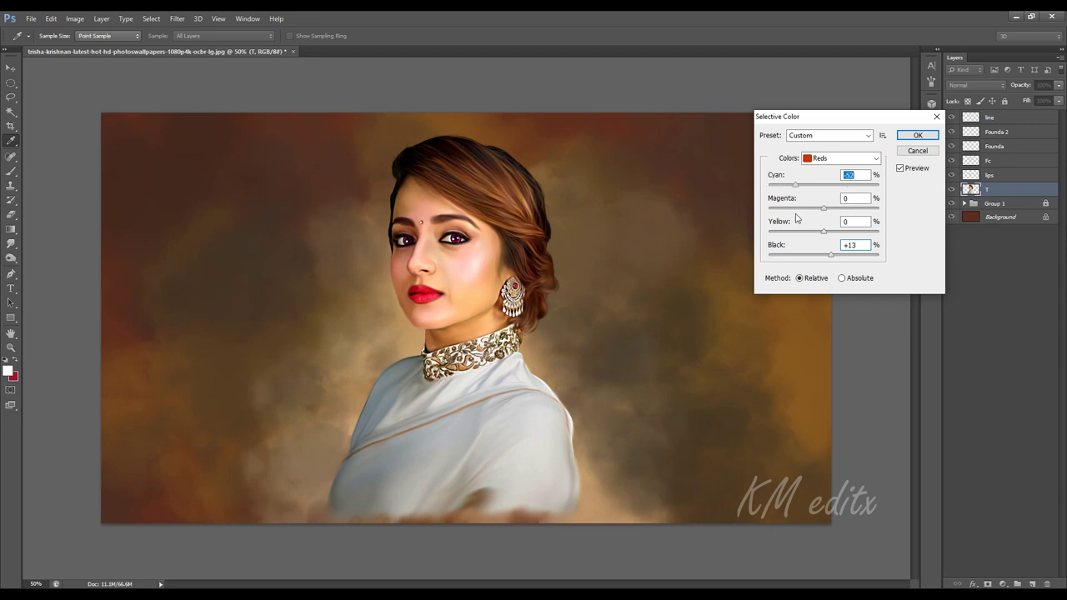
Set Black to about +86% for Yellows and about +48% for Magentas in Selective Color
{"action": "left_click", "coordinate": [835, 158]}
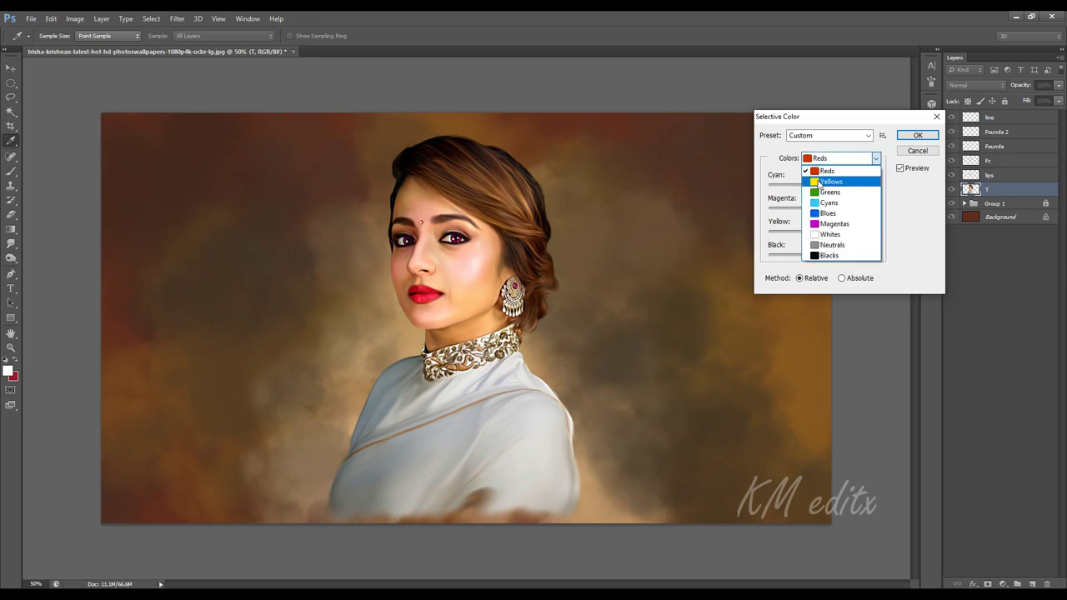
{"action": "left_click", "coordinate": [827, 182]}
{"action": "left_click_drag", "start_coordinate": [824, 255], "coordinate": [873, 258]}
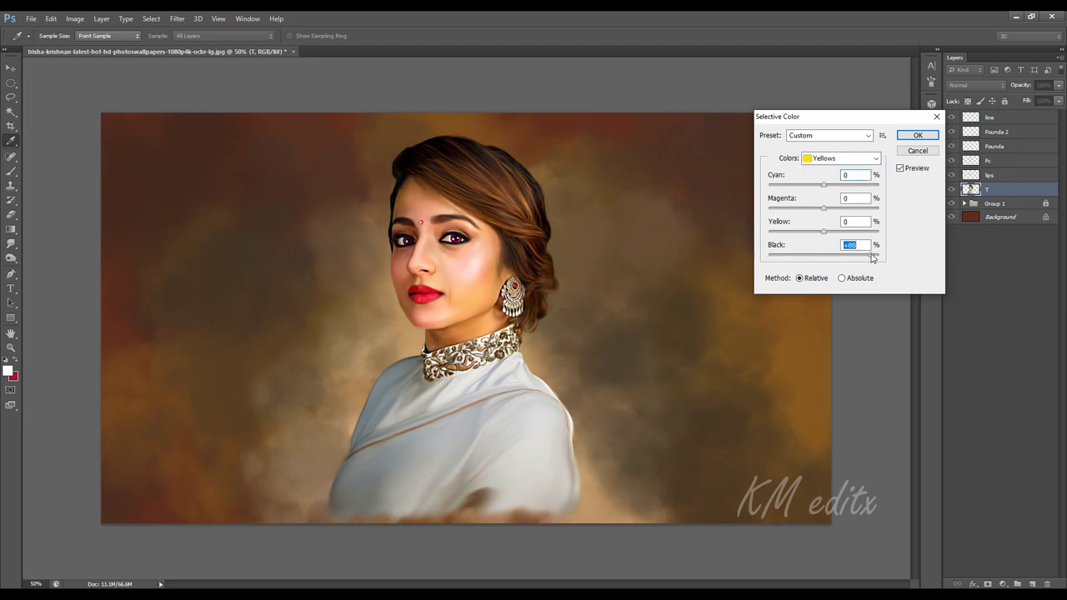
{"action": "left_click", "coordinate": [840, 158]}
{"action": "left_click", "coordinate": [832, 218]}
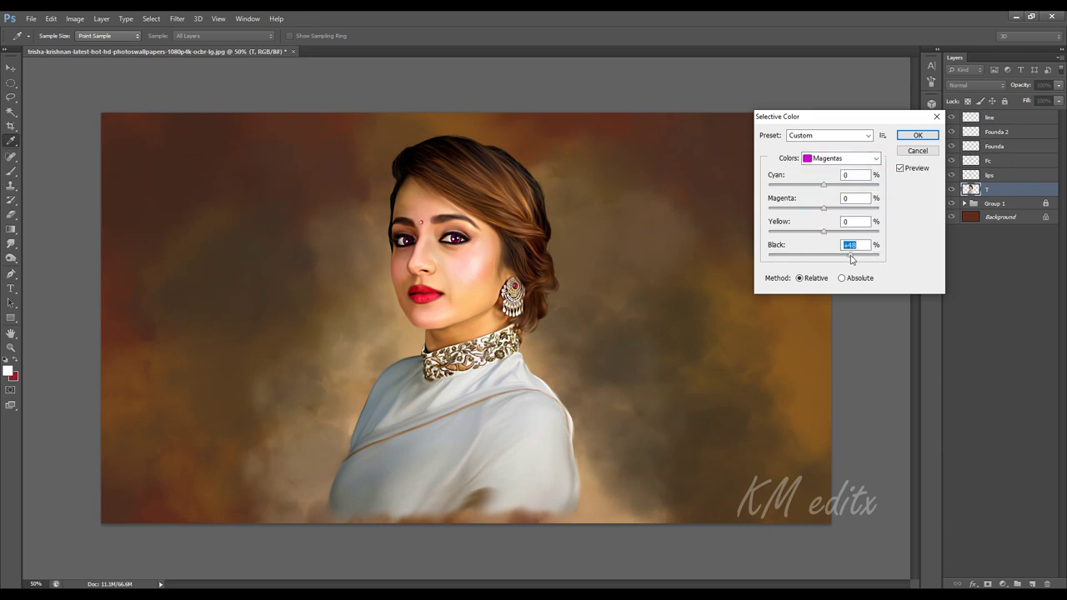
Set the Neutrals in Selective Color to Cyan 0% and Black -3%
{"action": "left_click", "coordinate": [840, 157]}
{"action": "left_click", "coordinate": [832, 239]}
{"action": "mouse_move", "coordinate": [823, 255]}
{"action": "left_mouse_down"}
{"action": "mouse_move", "coordinate": [844, 255]}
{"action": "mouse_move", "coordinate": [825, 261]}
{"action": "left_mouse_up"}
{"action": "left_click_drag", "start_coordinate": [825, 186], "coordinate": [811, 198]}
{"action": "type", "text": "0"}
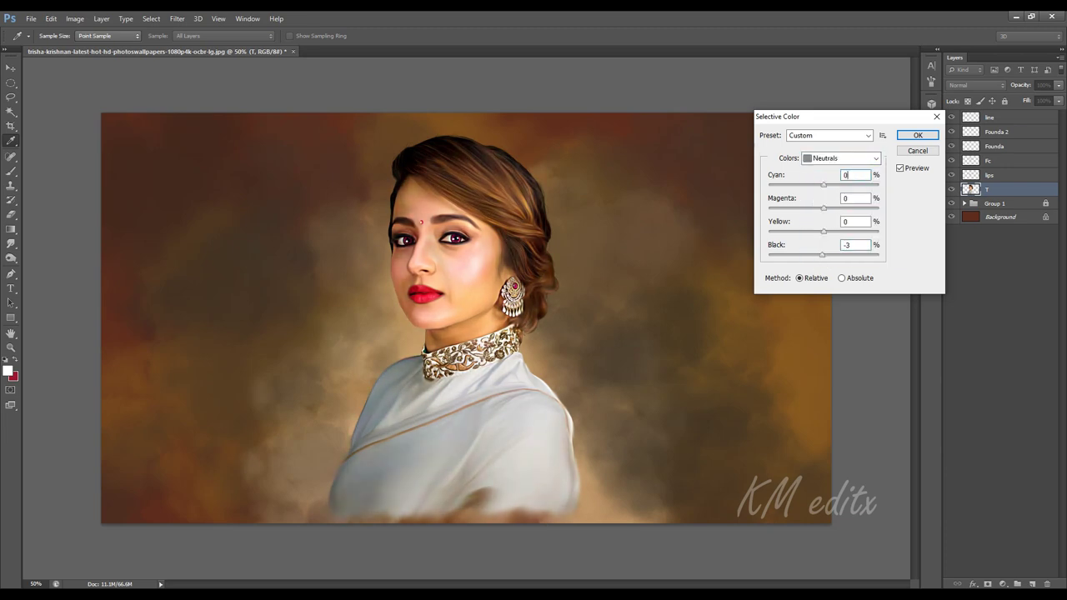
{"action": "key", "text": "Tab"}
Set the Whites in Selective Color to Yellow -13% and Black +13%, and apply the adjustment
{"action": "left_click", "coordinate": [834, 159]}
{"action": "left_click", "coordinate": [830, 219]}
{"action": "mouse_move", "coordinate": [824, 254]}
{"action": "left_mouse_down"}
{"action": "mouse_move", "coordinate": [886, 261]}
{"action": "mouse_move", "coordinate": [800, 269]}
{"action": "mouse_move", "coordinate": [844, 276]}
{"action": "mouse_move", "coordinate": [818, 242]}
{"action": "left_mouse_up"}
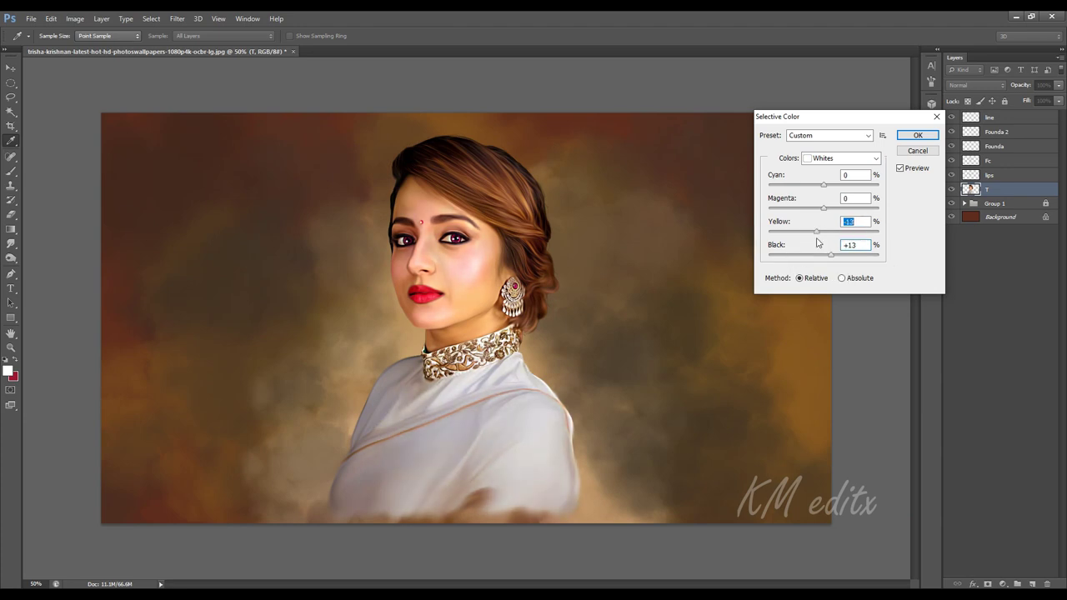
{"action": "key", "text": "Return"}
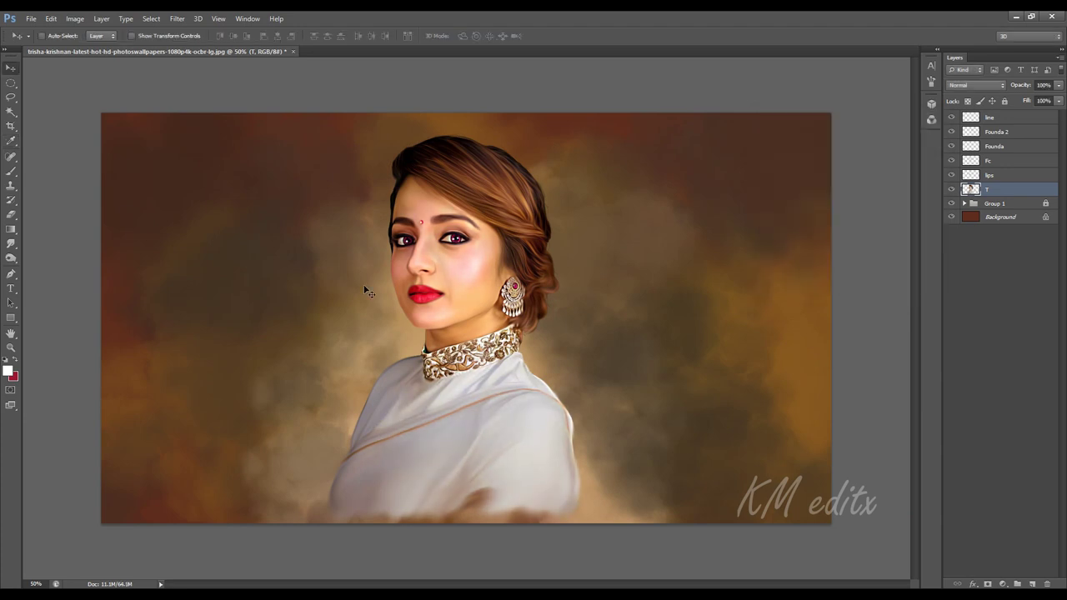
Brighten the T layer with Levels by lowering the white input level to about 235
{"action": "key", "text": "ctrl+l"}
{"action": "key", "text": "Escape"}
{"action": "left_click", "coordinate": [74, 19]}
{"action": "mouse_move", "coordinate": [91, 47]}
{"action": "left_click", "coordinate": [212, 57]}
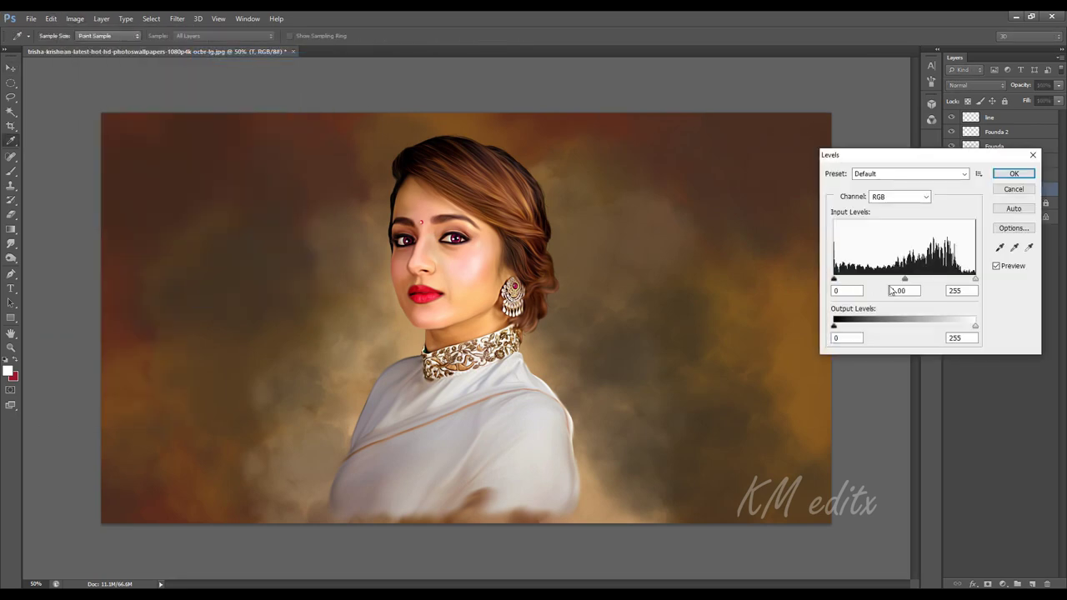
{"action": "left_click_drag", "start_coordinate": [975, 278], "coordinate": [966, 283]}
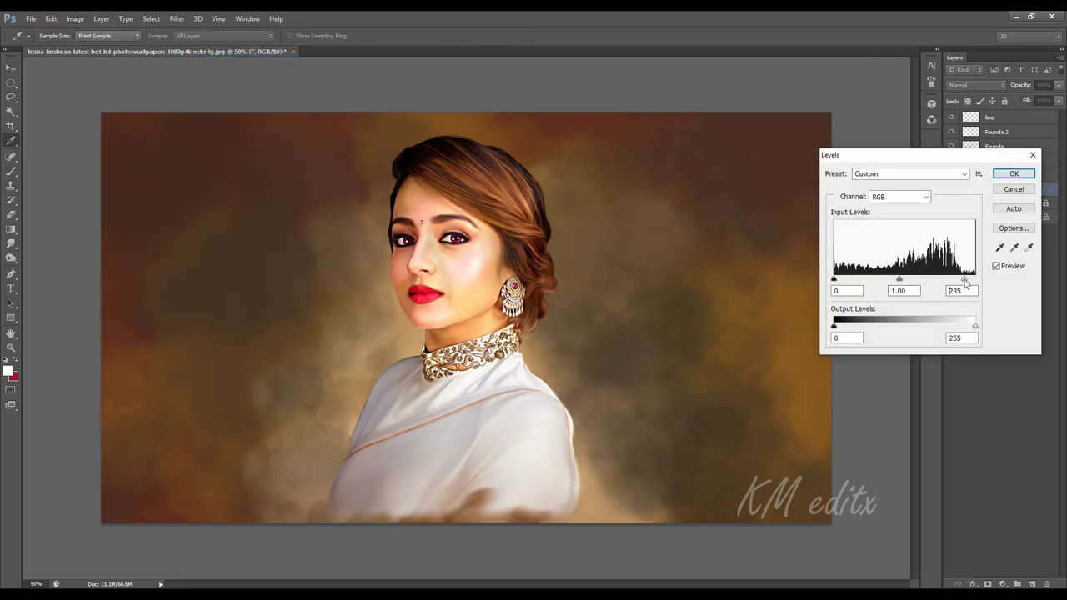
{"action": "left_click", "coordinate": [1014, 174]}
Apply Hue/Saturation to the Founda 2 layer with shifted hue, Saturation +100 and Lightness about -64, and adjust the layer's opacity
{"action": "key", "text": "v"}
{"action": "left_click", "coordinate": [996, 132]}
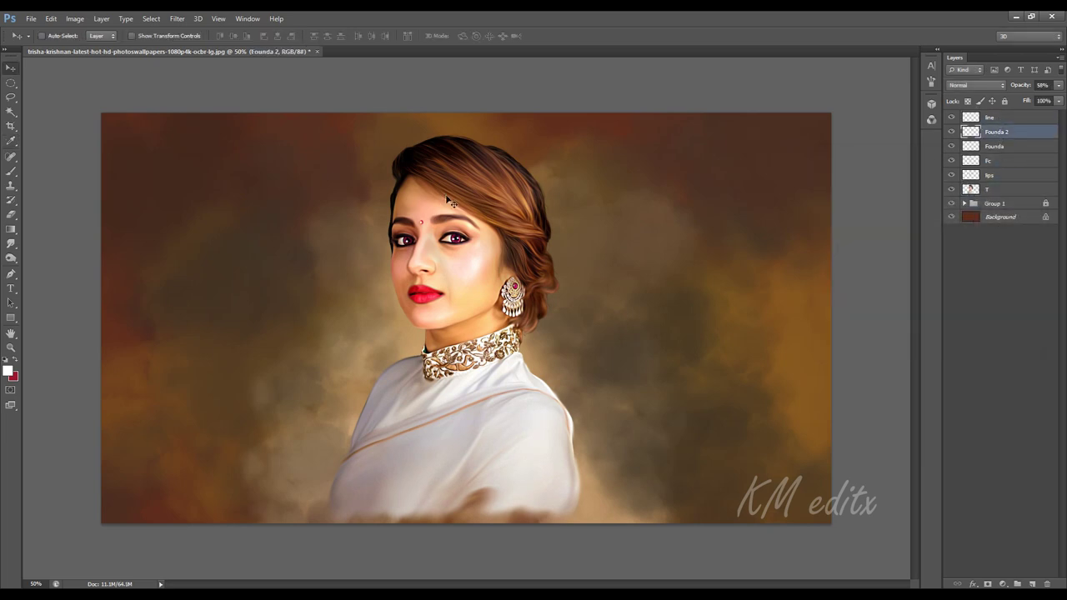
{"action": "key", "text": "ctrl+l"}
{"action": "key", "text": "Return"}
{"action": "left_click", "coordinate": [75, 18]}
{"action": "mouse_move", "coordinate": [79, 47]}
{"action": "left_click", "coordinate": [250, 108]}
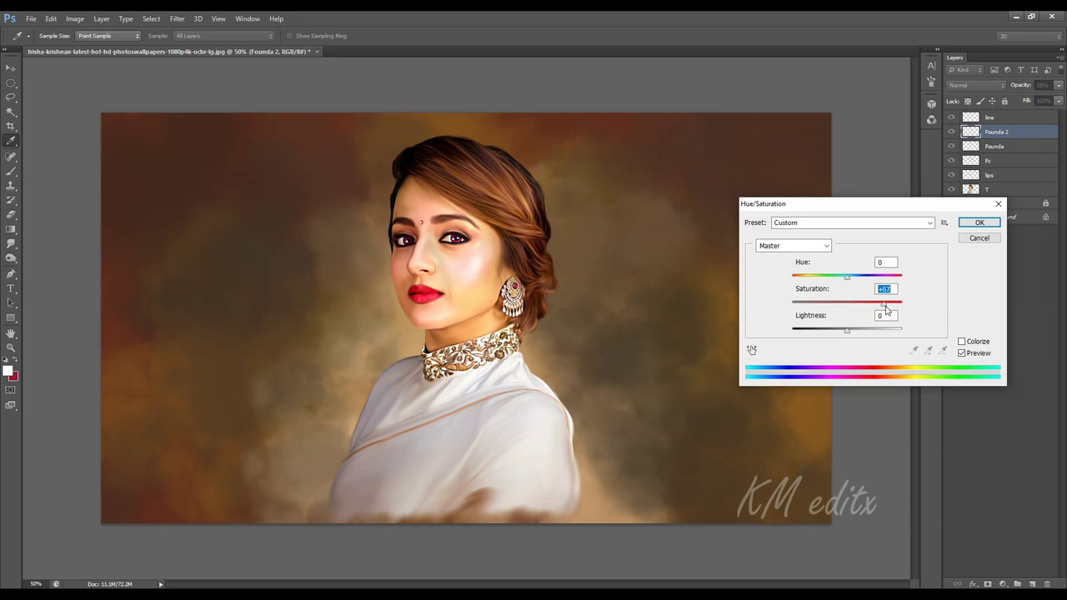
{"action": "left_click_drag", "start_coordinate": [847, 331], "coordinate": [807, 331]}
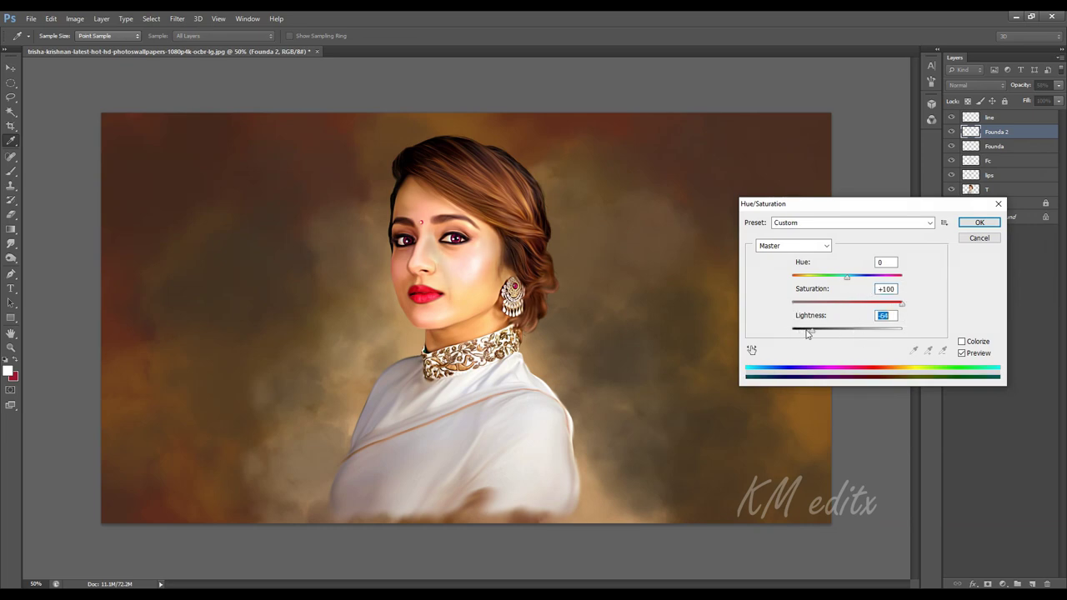
{"action": "left_click_drag", "start_coordinate": [847, 277], "coordinate": [825, 277]}
{"action": "key", "text": "Return"}
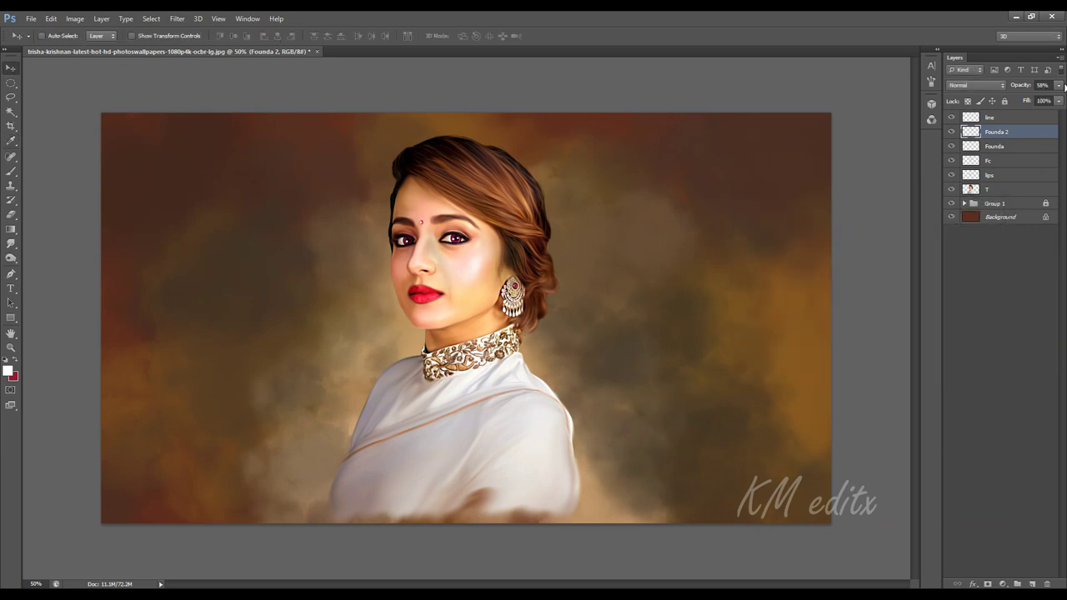
{"action": "left_click_drag", "start_coordinate": [1059, 85], "coordinate": [1048, 101]}
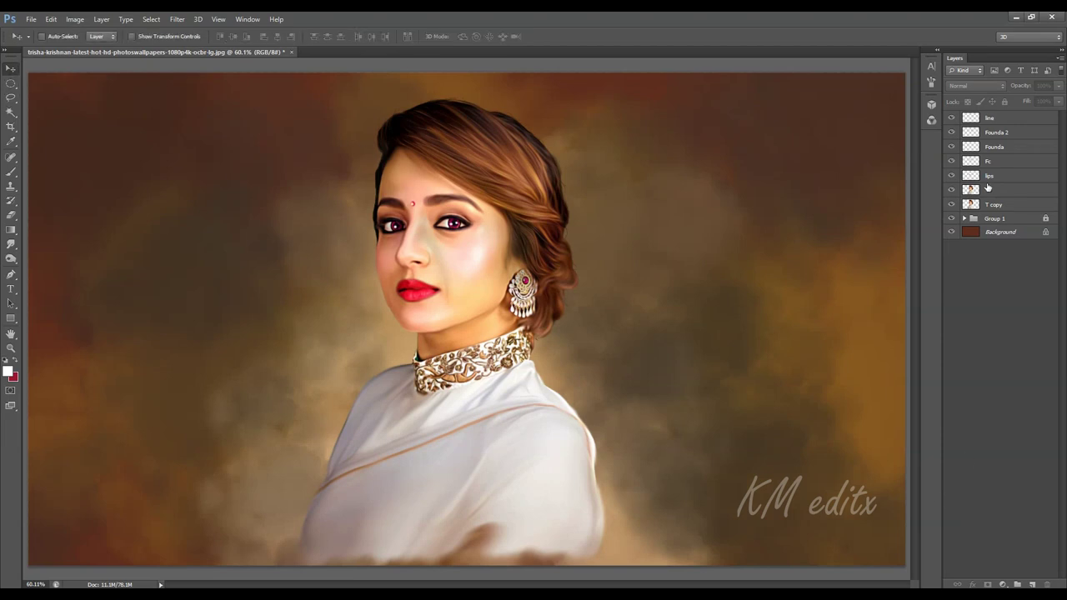
Apply a Motion Blur with angle 0° to the T copy layer
{"action": "left_click", "coordinate": [992, 204]}
{"action": "left_click", "coordinate": [177, 18]}
{"action": "mouse_move", "coordinate": [210, 138]}
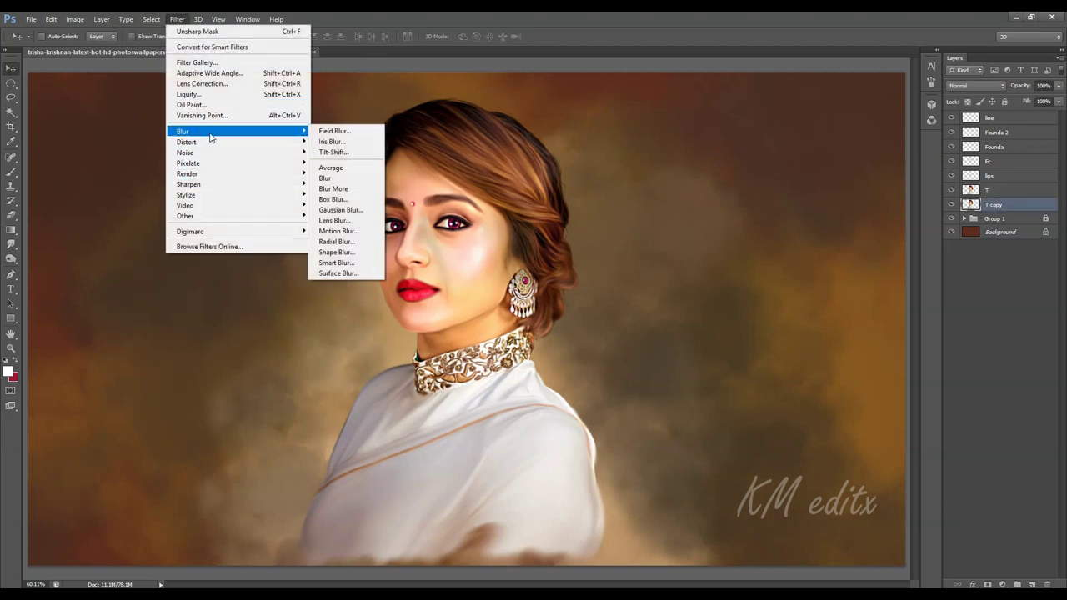
{"action": "left_click", "coordinate": [338, 230]}
{"action": "left_click", "coordinate": [851, 288]}
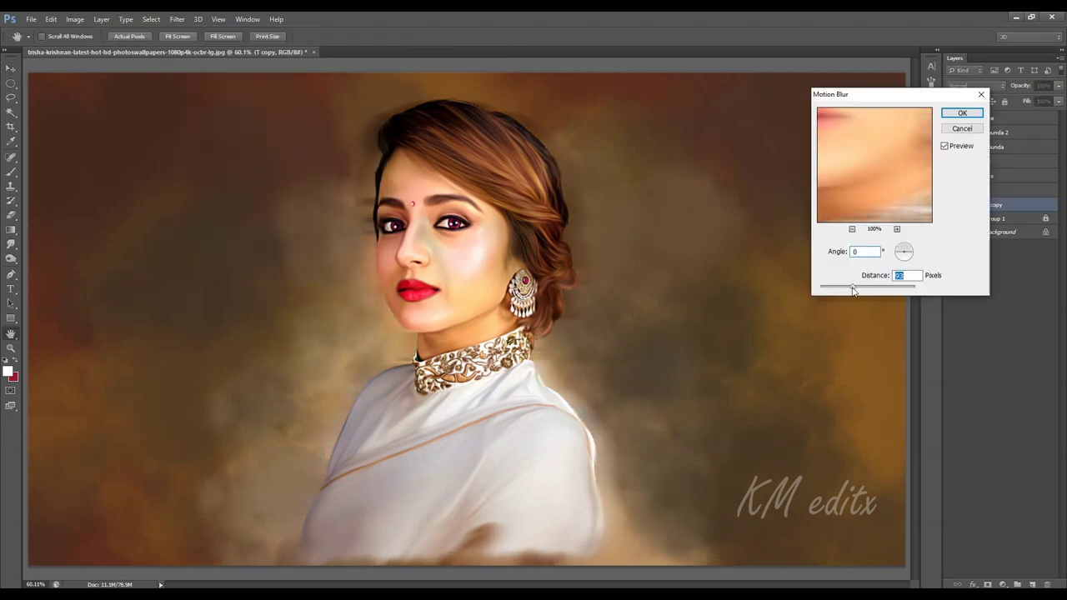
{"action": "left_click", "coordinate": [961, 114]}
Add a new layer named OC directly above the T layer and set the foreground colour to yellow
{"action": "left_click", "coordinate": [1000, 192]}
{"action": "left_click", "coordinate": [1032, 585]}
{"action": "left_click", "coordinate": [7, 371]}
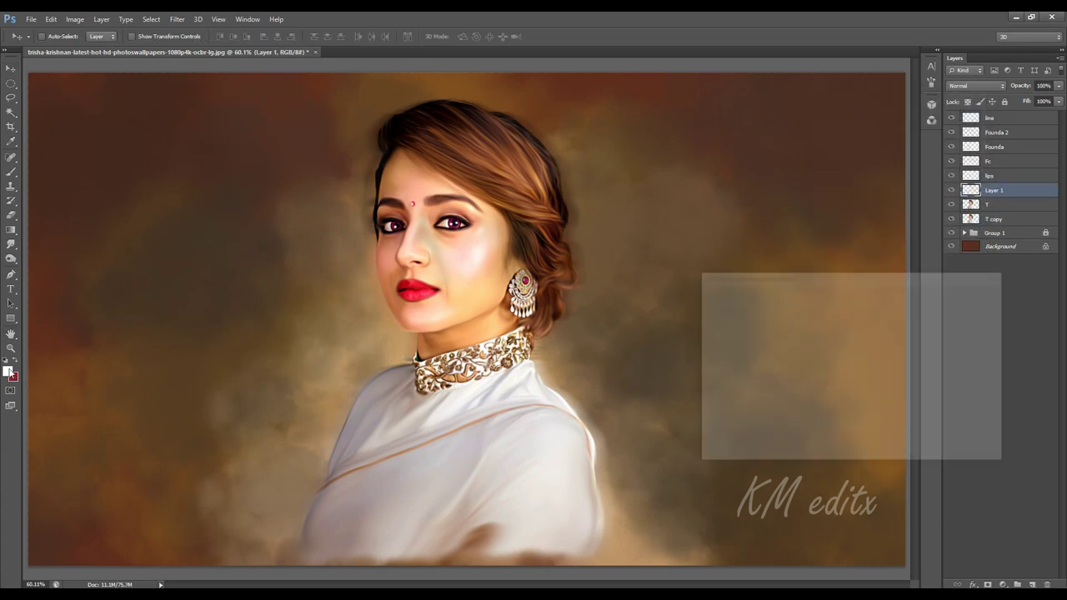
{"action": "left_click", "coordinate": [859, 423]}
{"action": "left_click", "coordinate": [820, 315]}
{"action": "left_click", "coordinate": [967, 294]}
{"action": "double_click", "coordinate": [995, 190]}
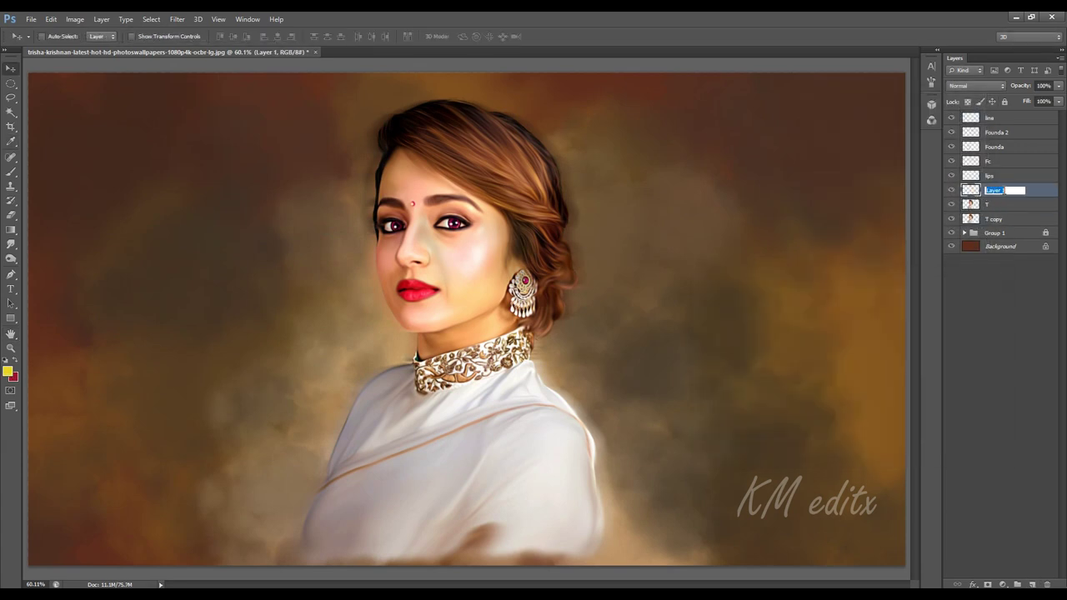
{"action": "type", "text": "OC"}
{"action": "key", "text": "Return"}
Paint soft yellow light over the hair, back shoulder and adjacent background with a 400 px brush at 40% opacity
{"action": "key", "text": "b"}
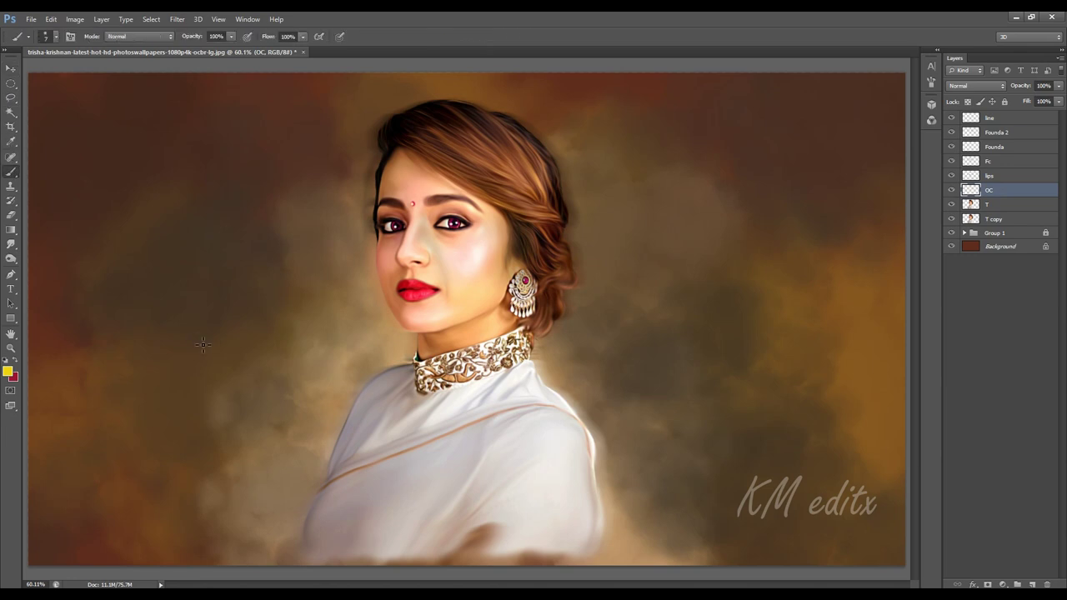
{"action": "left_click", "coordinate": [282, 453]}
{"action": "key", "text": "ctrl+z"}
{"action": "left_click", "coordinate": [231, 38]}
{"action": "mouse_move", "coordinate": [657, 542]}
{"action": "left_mouse_down"}
{"action": "mouse_move", "coordinate": [569, 165]}
{"action": "mouse_move", "coordinate": [497, 71]}
{"action": "left_mouse_up"}
{"action": "key", "text": "p"}
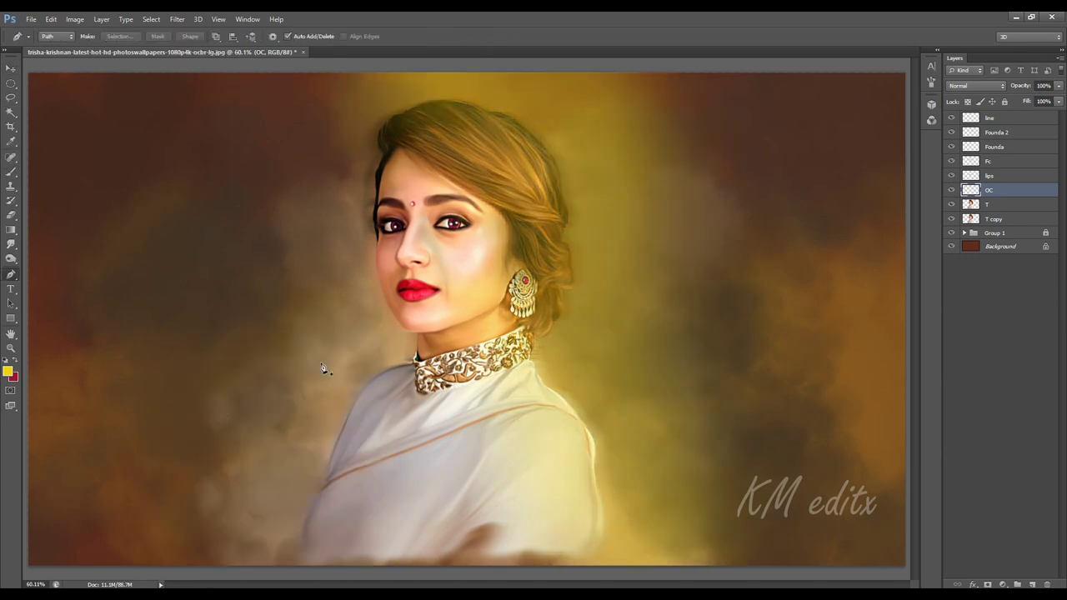
{"action": "key", "text": "b"}
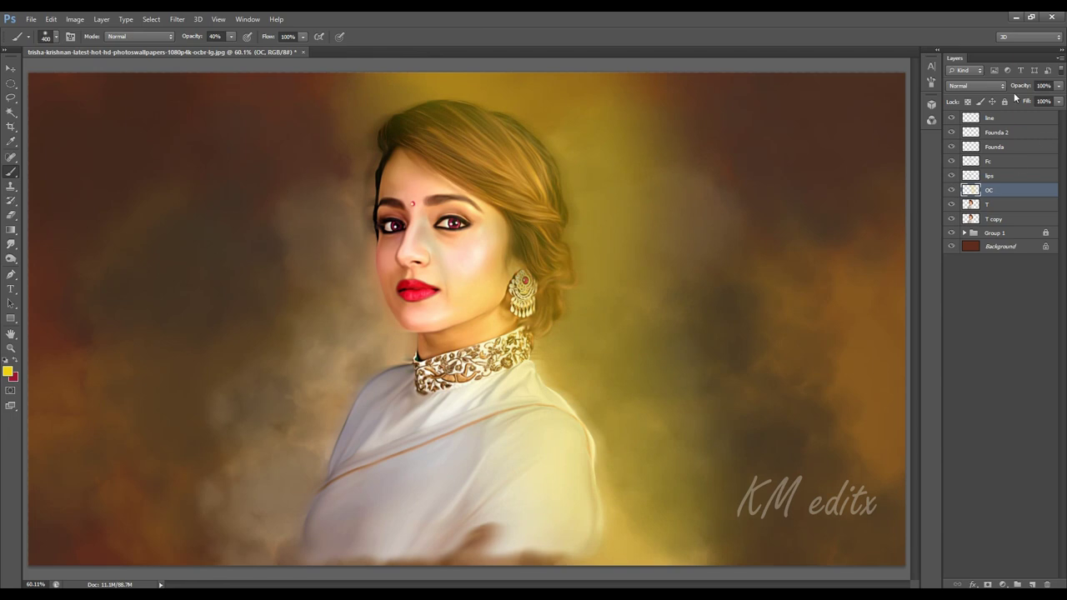
Set the OC layer's blend mode to Color and its opacity to 61%
{"action": "left_click", "coordinate": [999, 87]}
{"action": "left_click", "coordinate": [956, 359]}
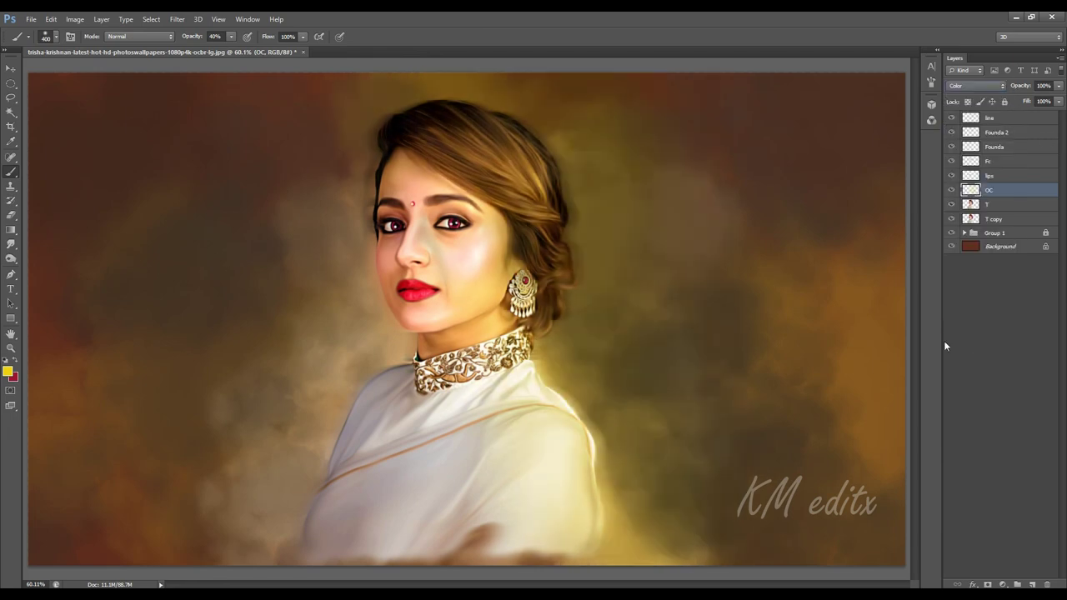
{"action": "left_click", "coordinate": [1059, 86]}
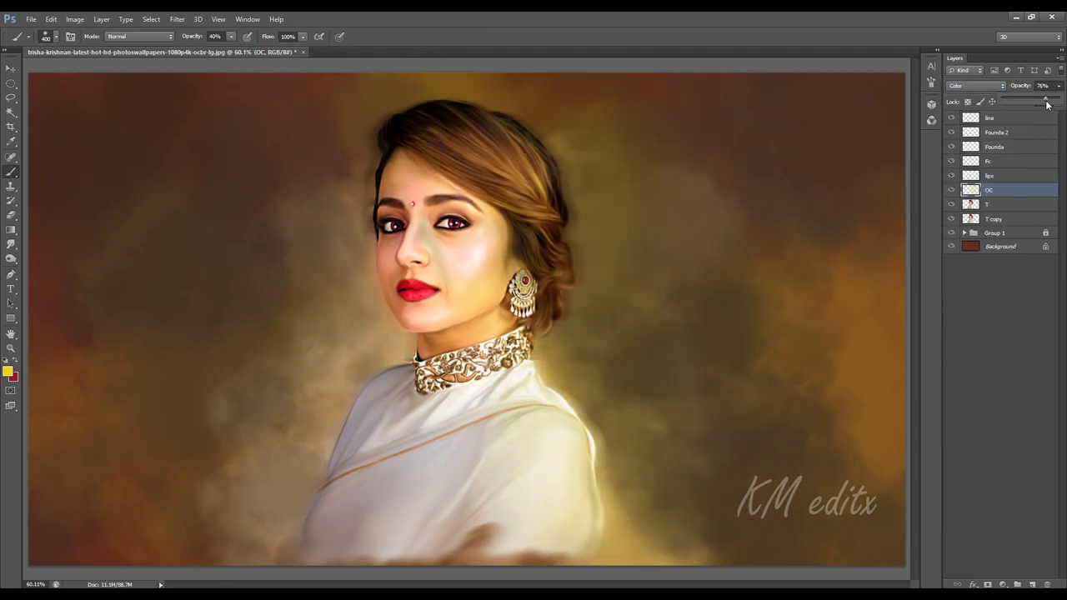
{"action": "left_click", "coordinate": [599, 224]}
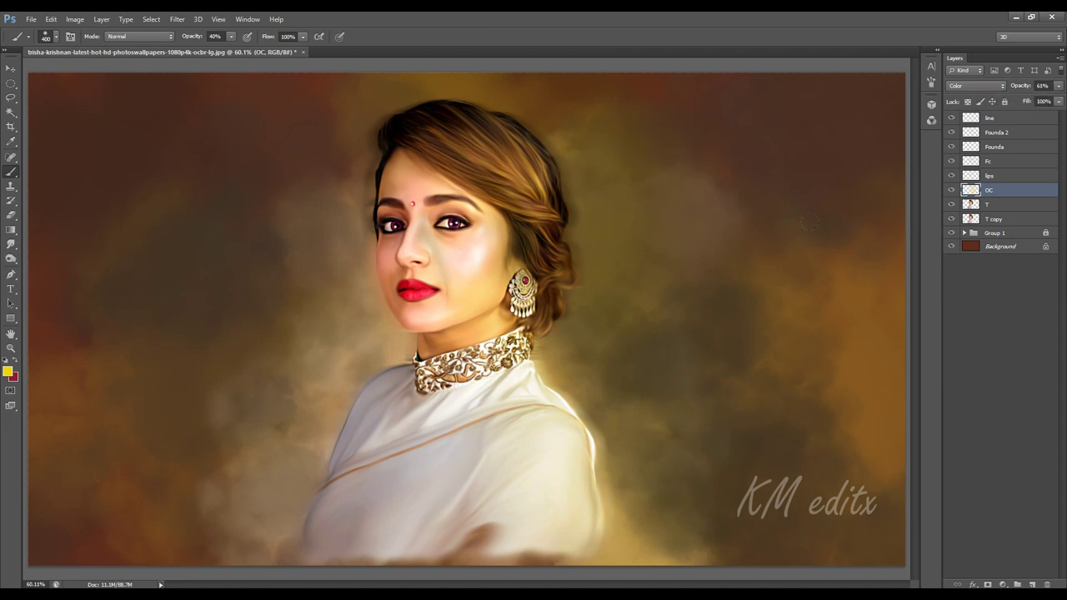
Compare the portrait with the yellow lighting layer OC hidden and shown
{"action": "scroll", "coordinate": [302, 158], "scroll_direction": "up", "scroll_amount": 2}
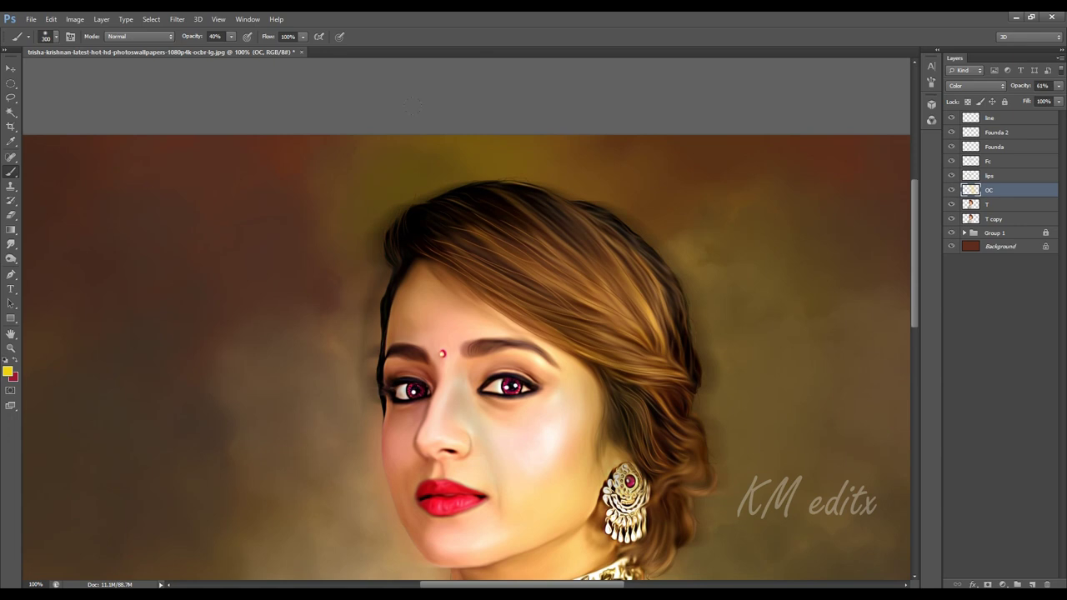
{"action": "key", "text": "ctrl+minus"}
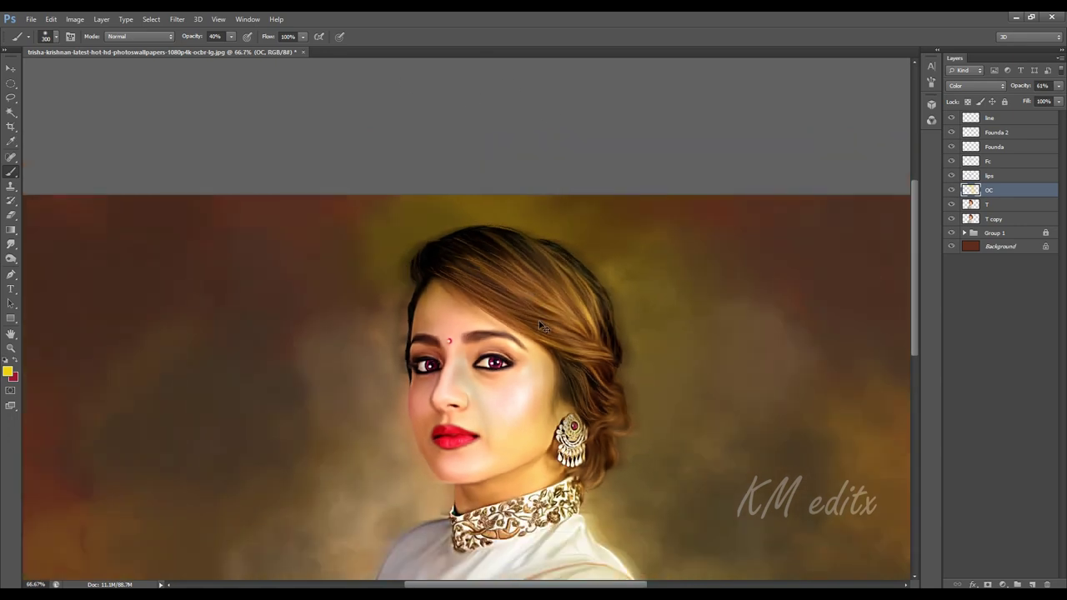
{"action": "left_click", "coordinate": [971, 192], "text": "ctrl"}
{"action": "key", "text": "ctrl+d"}
{"action": "left_click_drag", "start_coordinate": [771, 320], "coordinate": [749, 193]}
{"action": "left_click", "coordinate": [952, 192]}
{"action": "left_click", "coordinate": [951, 192]}
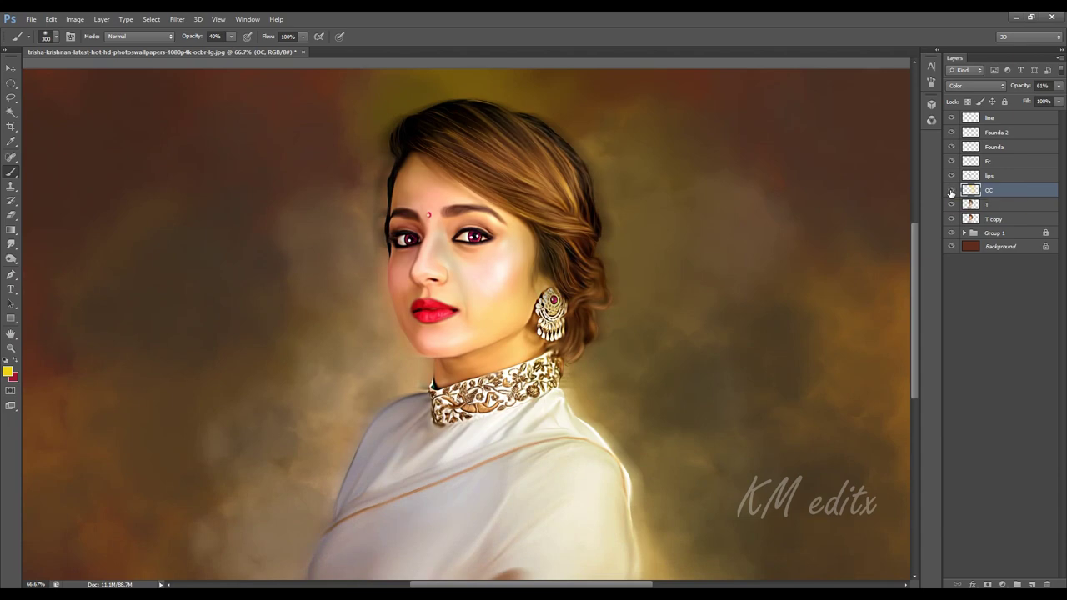
{"action": "key", "text": "ctrl+minus"}
{"action": "key", "text": "ctrl+plus"}
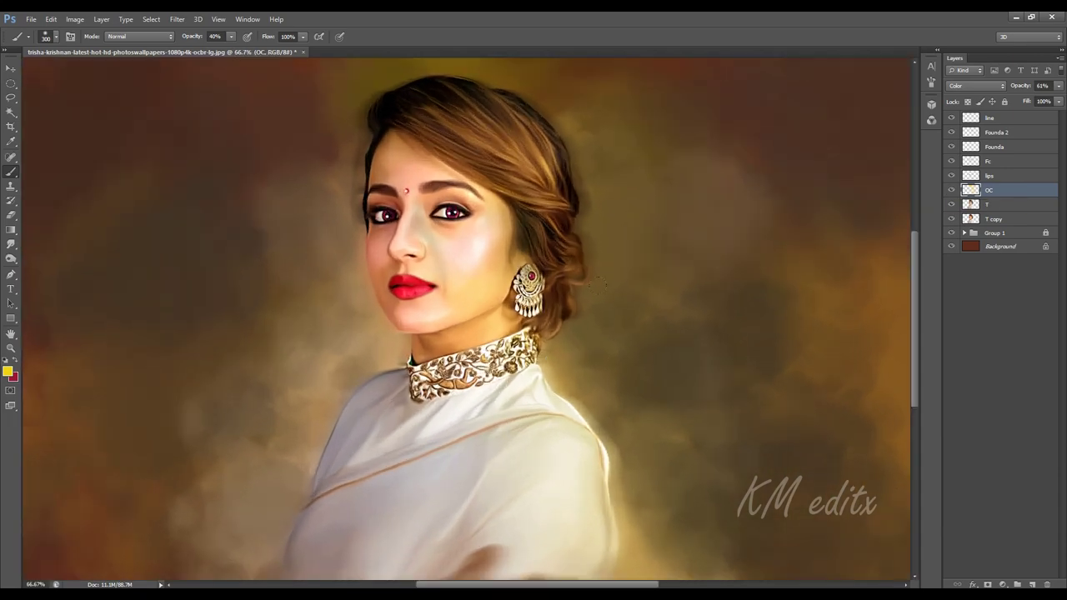
Apply Selective Color to the T layer with Black at +11% for the Whites
{"action": "left_click", "coordinate": [991, 204]}
{"action": "left_click", "coordinate": [51, 18]}
{"action": "mouse_move", "coordinate": [75, 18]}
{"action": "mouse_move", "coordinate": [91, 46]}
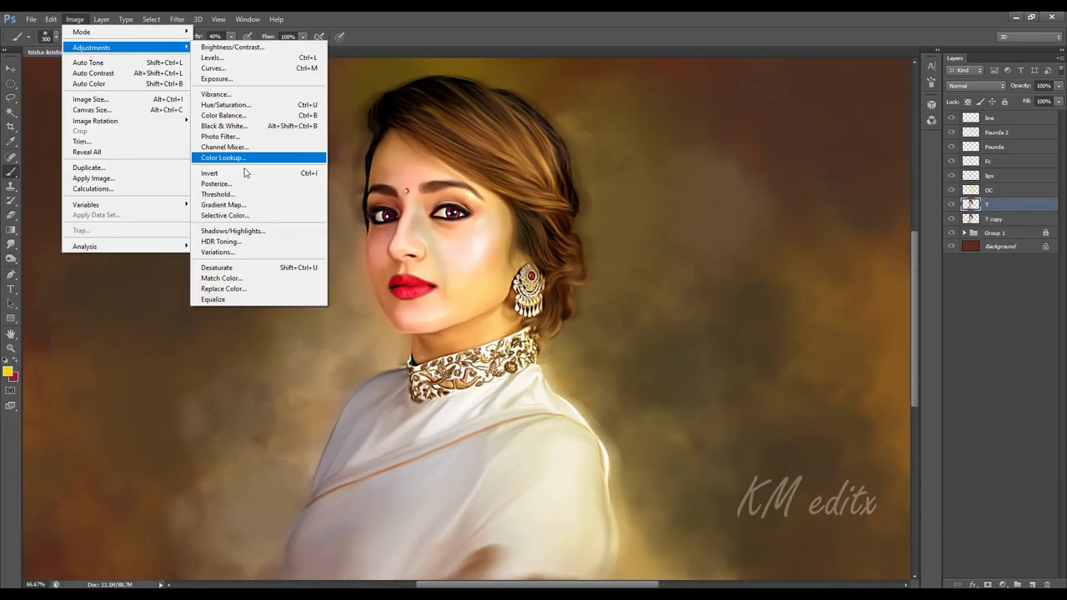
{"action": "left_click", "coordinate": [225, 215]}
{"action": "left_click", "coordinate": [841, 159]}
{"action": "left_click", "coordinate": [825, 233]}
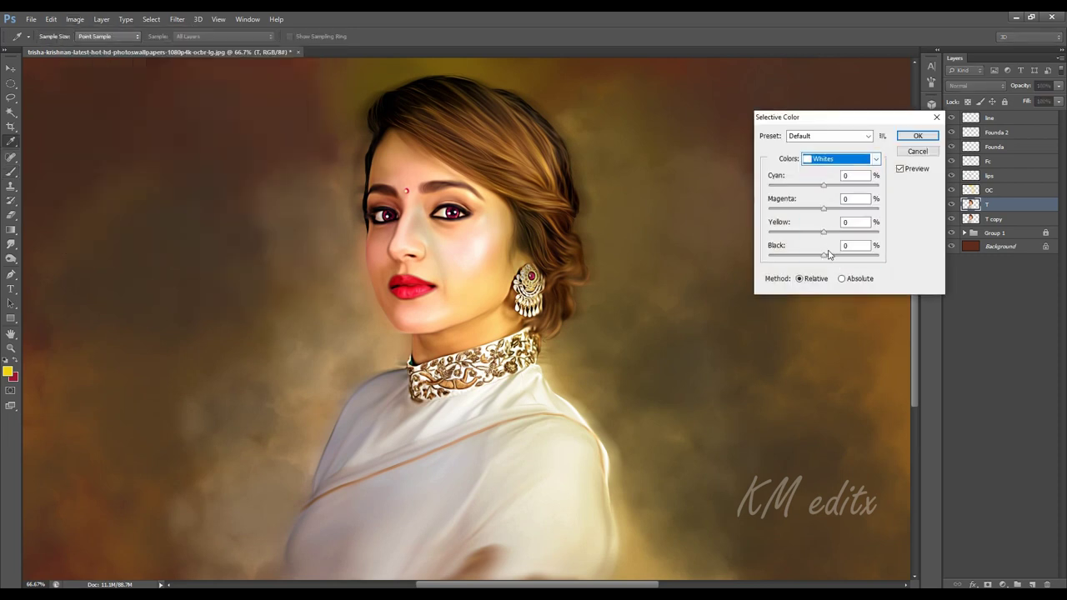
{"action": "left_click_drag", "start_coordinate": [823, 256], "coordinate": [837, 260]}
{"action": "key", "text": "ctrl+0"}
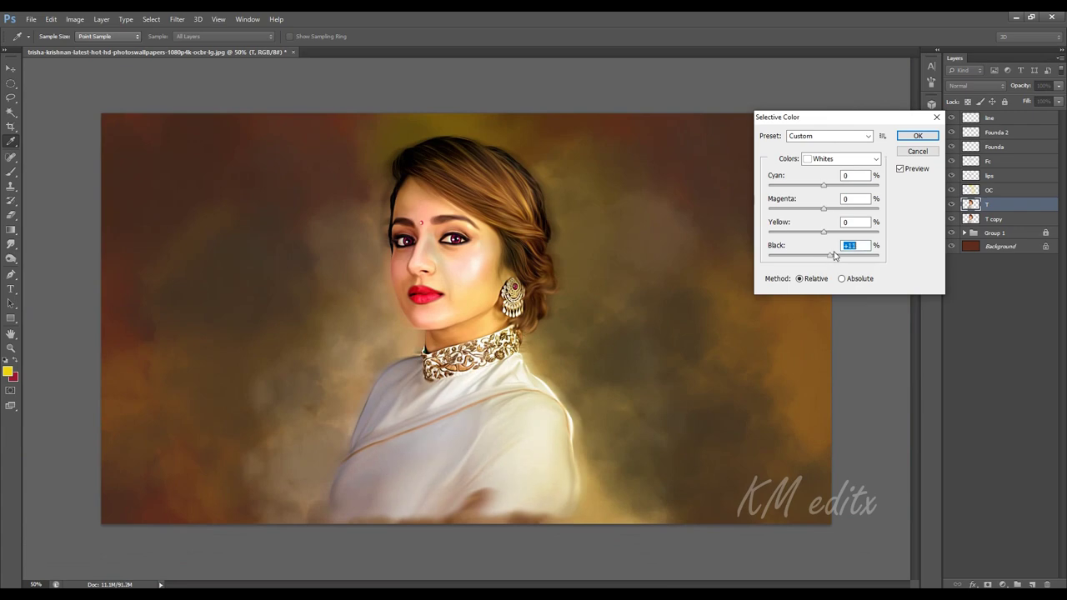
{"action": "key", "text": "Return"}
{"action": "key", "text": "b"}
{"action": "key", "text": "ctrl+0"}
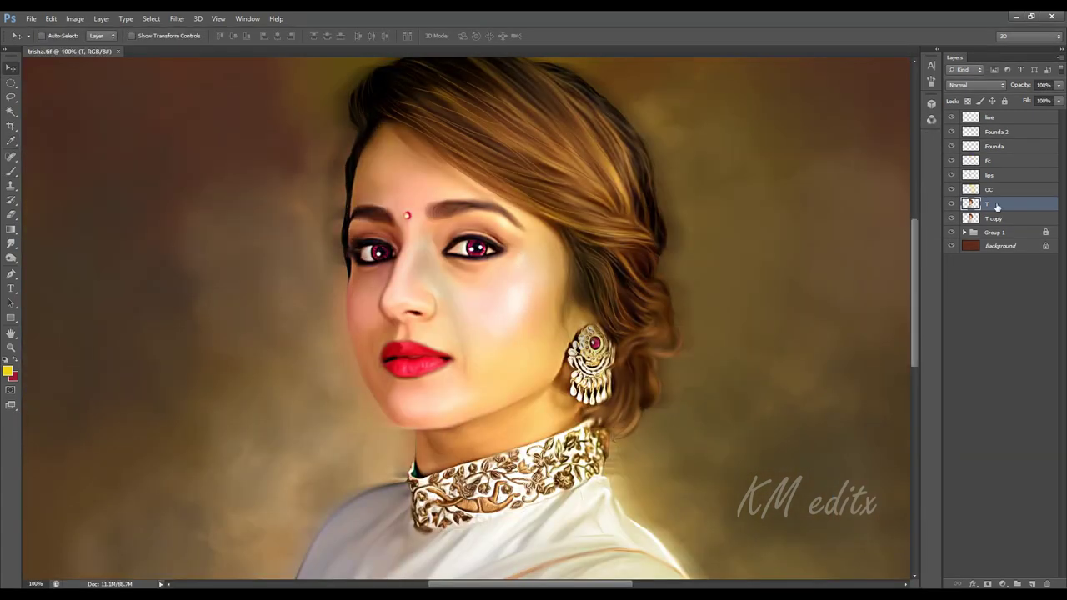
Add a new layer named lit at the top of the layer stack
{"action": "left_click", "coordinate": [997, 120]}
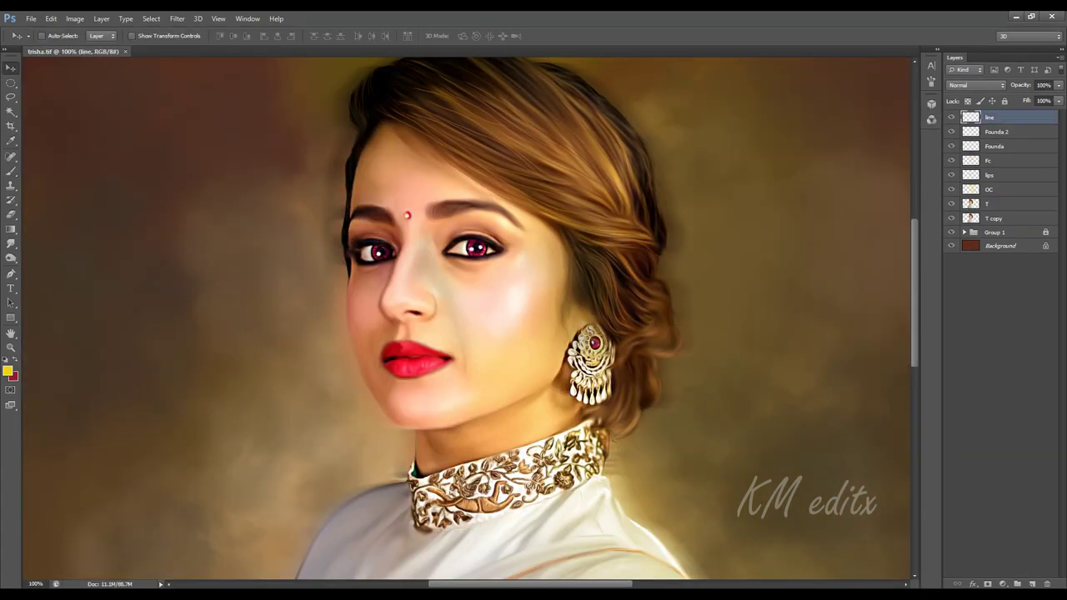
{"action": "key", "text": "ctrl+shift+alt+n"}
{"action": "double_click", "coordinate": [995, 117]}
{"action": "type", "text": "lit"}
{"action": "key", "text": "Return"}
Paint small white highlights on the lower and upper lips with a 10 px brush at 100% opacity
{"action": "left_click", "coordinate": [12, 172]}
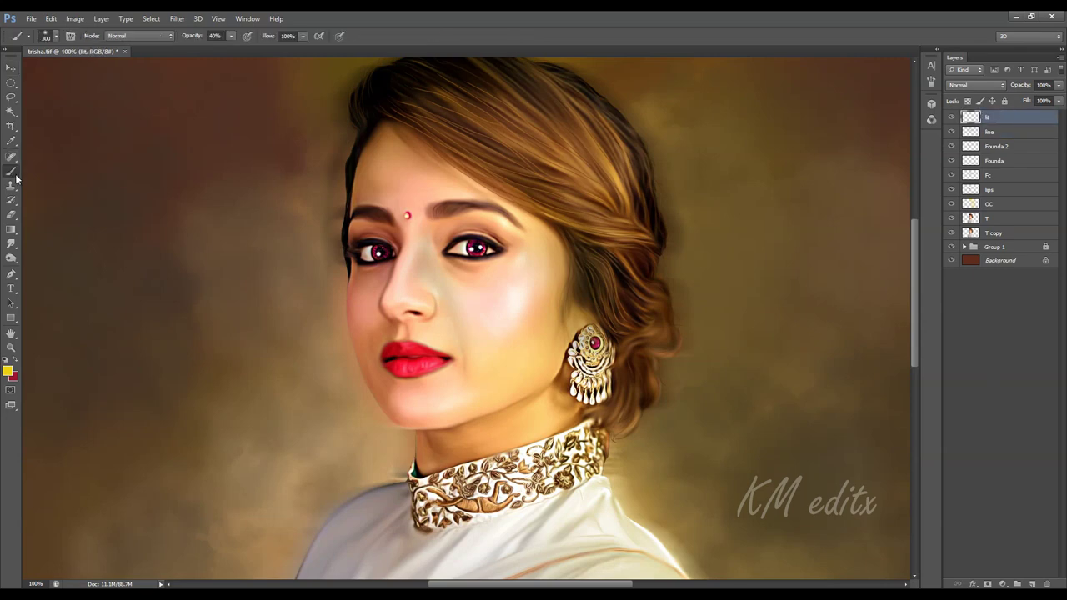
{"action": "key", "text": "ctrl+plus"}
{"action": "key", "text": "bracketleft"}
{"action": "key", "text": "bracketleft"}
{"action": "key", "text": "bracketleft"}
{"action": "key", "text": "bracketleft"}
{"action": "key", "text": "bracketleft"}
{"action": "left_click", "coordinate": [8, 371]}
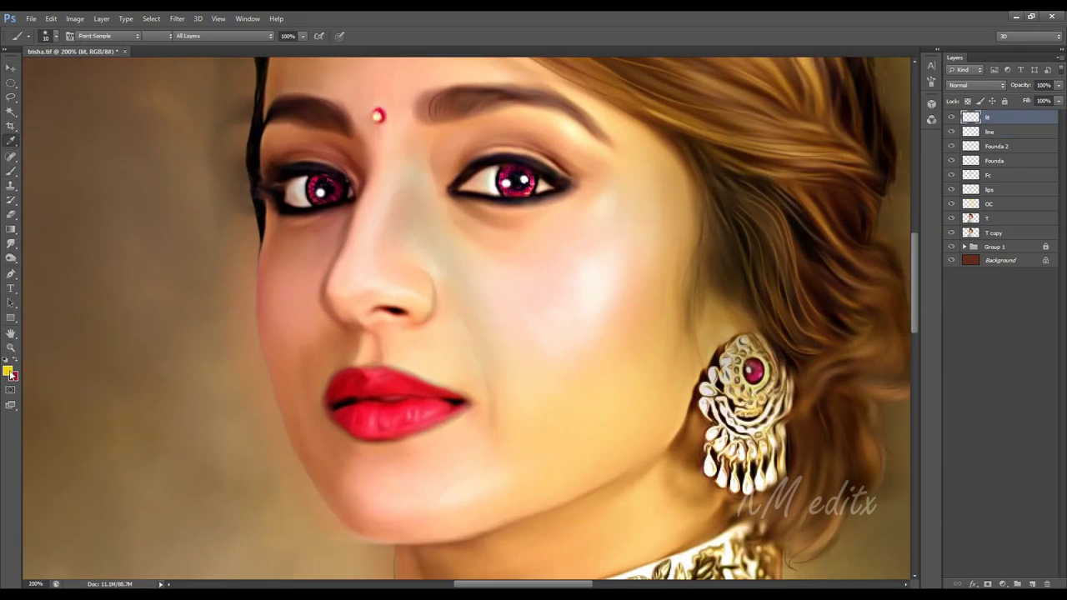
{"action": "left_click", "coordinate": [705, 303]}
{"action": "key", "text": "Return"}
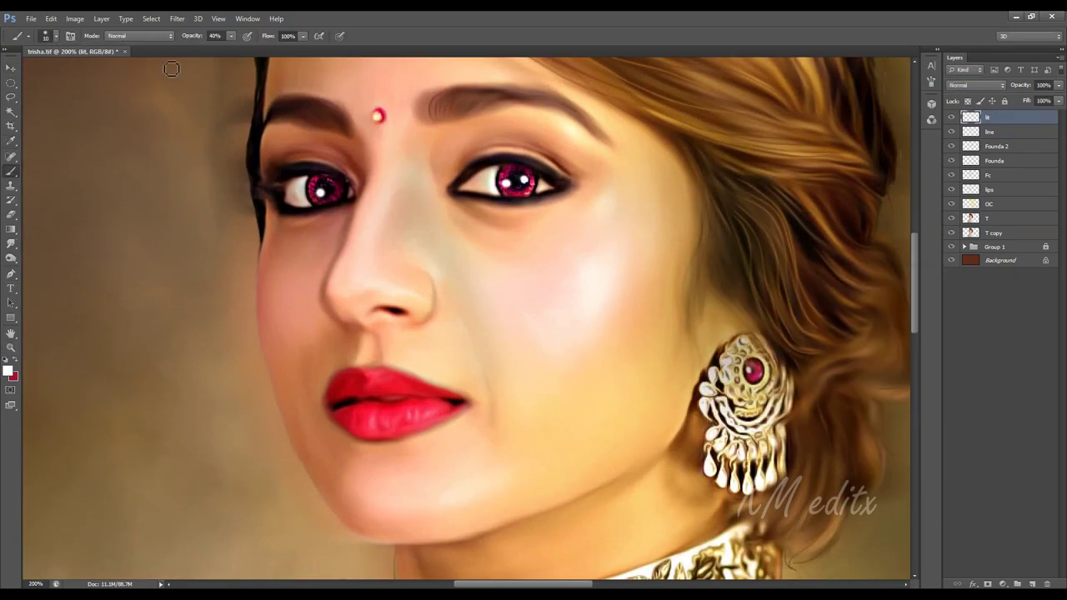
{"action": "key", "text": "0"}
{"action": "left_click", "coordinate": [353, 416]}
{"action": "left_click", "coordinate": [372, 423]}
{"action": "left_click", "coordinate": [410, 417]}
{"action": "left_click", "coordinate": [390, 424]}
{"action": "left_click_drag", "start_coordinate": [370, 377], "coordinate": [382, 374]}
Paint white highlights on the brow bone, the nose tip and bridge, and the cheek
{"action": "mouse_move", "coordinate": [519, 169]}
{"action": "left_mouse_down"}
{"action": "mouse_move", "coordinate": [496, 220]}
{"action": "mouse_move", "coordinate": [548, 178]}
{"action": "mouse_move", "coordinate": [560, 188]}
{"action": "left_mouse_up"}
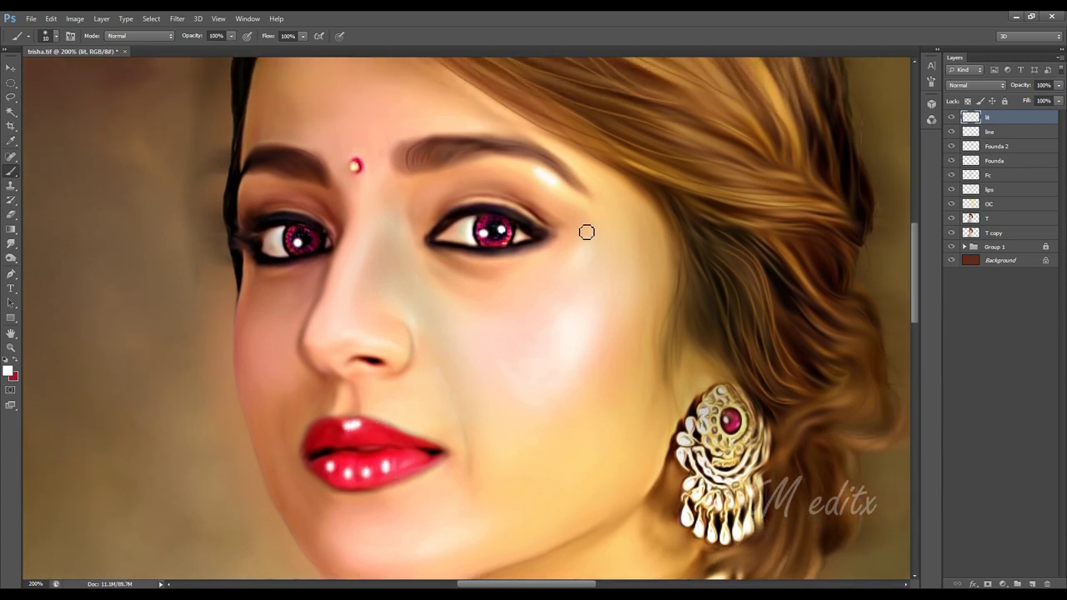
{"action": "left_click_drag", "start_coordinate": [373, 339], "coordinate": [383, 345]}
{"action": "left_click_drag", "start_coordinate": [317, 340], "coordinate": [315, 332]}
{"action": "mouse_move", "coordinate": [379, 149]}
{"action": "left_mouse_down"}
{"action": "mouse_move", "coordinate": [403, 264]}
{"action": "mouse_move", "coordinate": [376, 139]}
{"action": "left_mouse_up"}
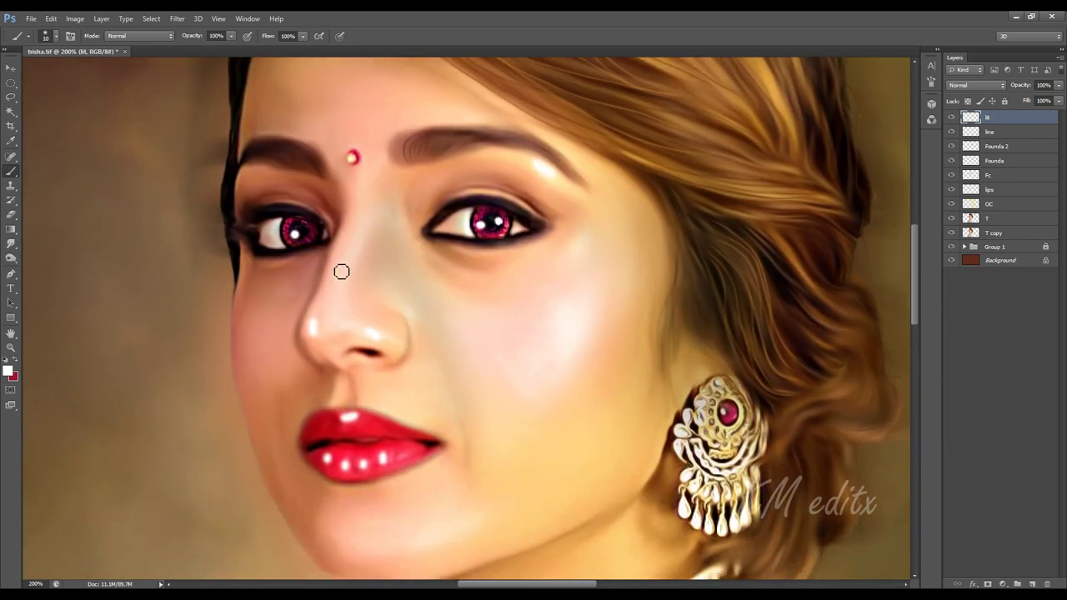
{"action": "left_click_drag", "start_coordinate": [335, 277], "coordinate": [342, 238]}
{"action": "left_click_drag", "start_coordinate": [576, 311], "coordinate": [532, 339]}
Blend the nose and cheek highlights into the skin with the Smudge tool at 54% strength
{"action": "key", "text": "r"}
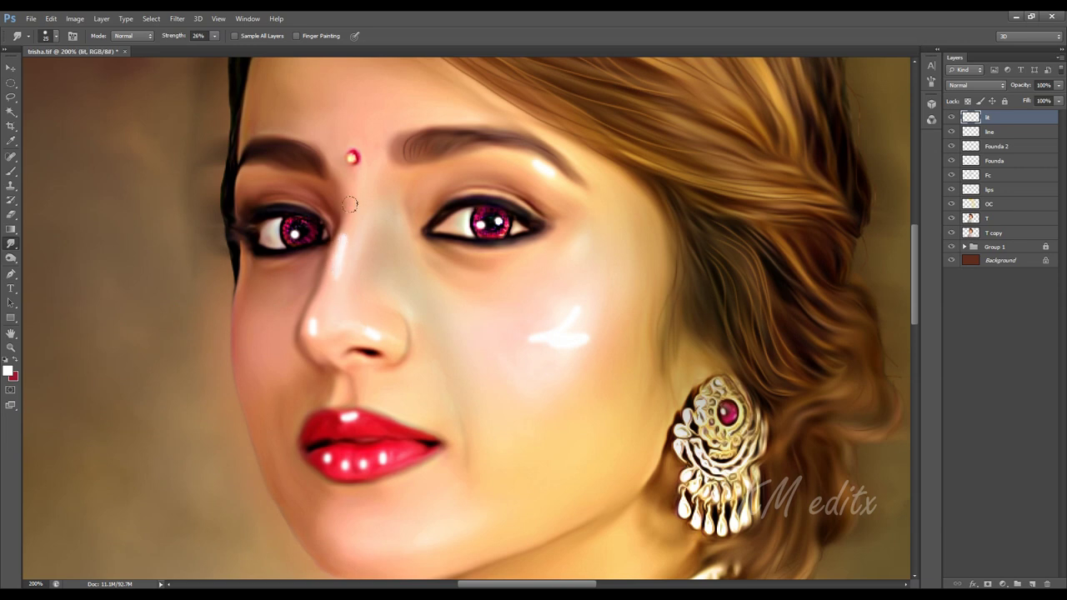
{"action": "left_click", "coordinate": [214, 37]}
{"action": "left_click", "coordinate": [226, 48]}
{"action": "key", "text": "bracketright"}
{"action": "key", "text": "bracketright"}
{"action": "mouse_move", "coordinate": [308, 326]}
{"action": "left_mouse_down"}
{"action": "mouse_move", "coordinate": [317, 314]}
{"action": "mouse_move", "coordinate": [389, 337]}
{"action": "left_mouse_up"}
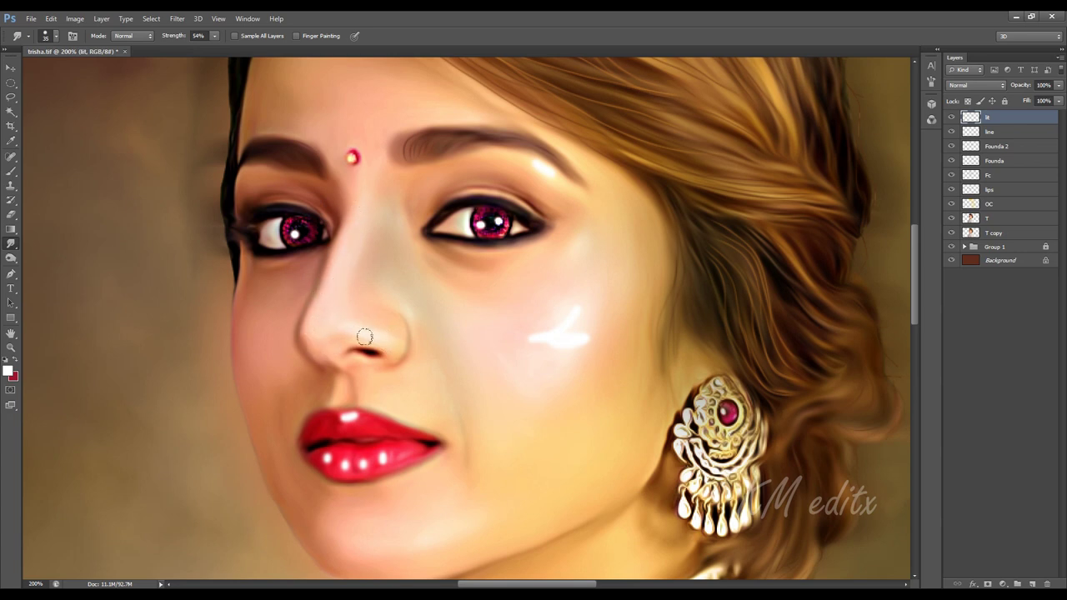
{"action": "mouse_move", "coordinate": [514, 345]}
{"action": "left_mouse_down"}
{"action": "mouse_move", "coordinate": [584, 306]}
{"action": "mouse_move", "coordinate": [507, 349]}
{"action": "mouse_move", "coordinate": [572, 342]}
{"action": "mouse_move", "coordinate": [530, 364]}
{"action": "mouse_move", "coordinate": [507, 311]}
{"action": "left_mouse_up"}
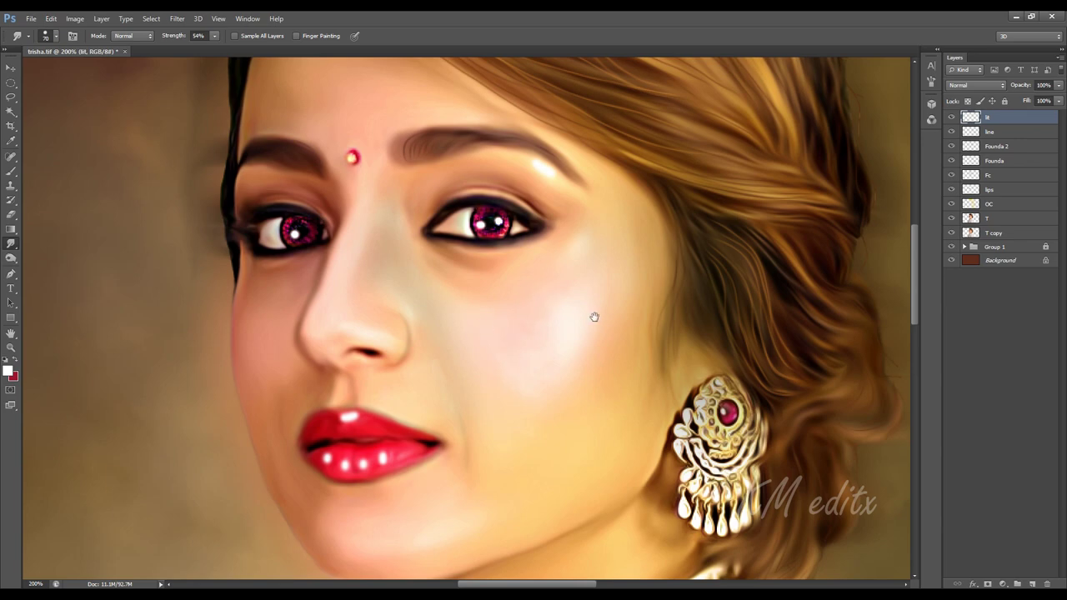
Smudge the highlights under the eyebrow and on both lips until they blend smoothly
{"action": "mouse_move", "coordinate": [595, 317]}
{"action": "left_mouse_down"}
{"action": "mouse_move", "coordinate": [557, 223]}
{"action": "mouse_move", "coordinate": [481, 365]}
{"action": "left_mouse_up"}
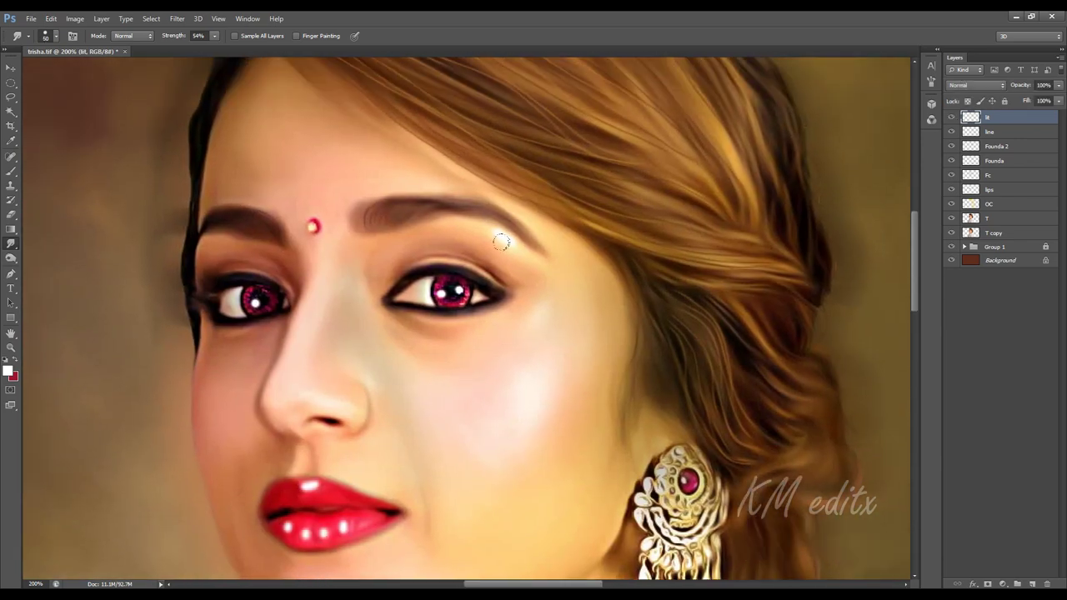
{"action": "mouse_move", "coordinate": [501, 238]}
{"action": "left_mouse_down"}
{"action": "mouse_move", "coordinate": [408, 219]}
{"action": "mouse_move", "coordinate": [500, 245]}
{"action": "left_mouse_up"}
{"action": "key", "text": "bracketright"}
{"action": "key", "text": "bracketright"}
{"action": "left_click_drag", "start_coordinate": [540, 326], "coordinate": [575, 99]}
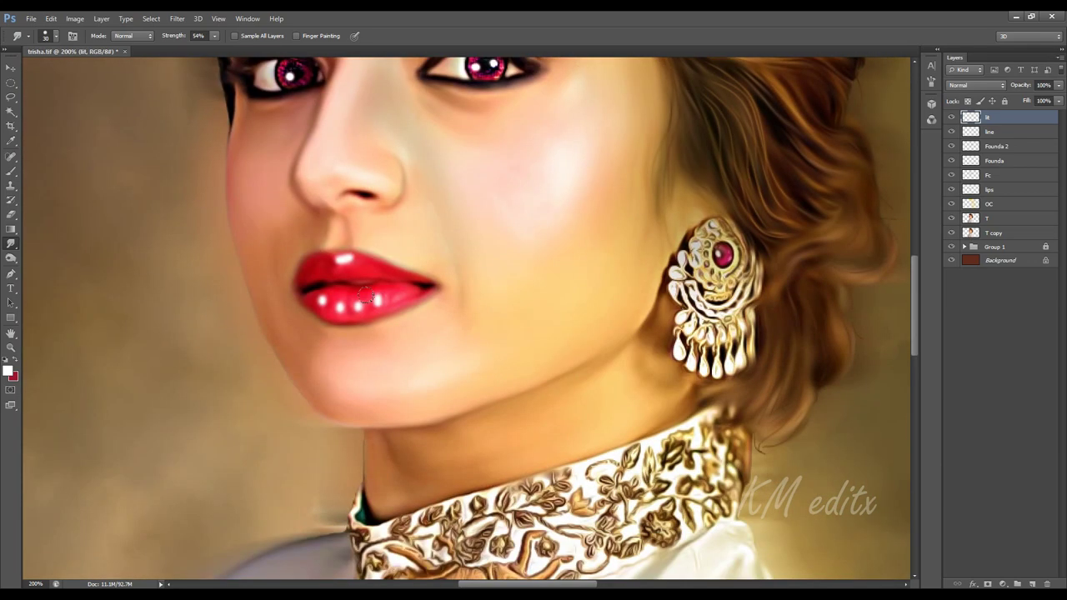
{"action": "mouse_move", "coordinate": [377, 304]}
{"action": "left_mouse_down"}
{"action": "mouse_move", "coordinate": [373, 275]}
{"action": "mouse_move", "coordinate": [370, 316]}
{"action": "mouse_move", "coordinate": [386, 290]}
{"action": "mouse_move", "coordinate": [353, 298]}
{"action": "mouse_move", "coordinate": [351, 287]}
{"action": "mouse_move", "coordinate": [326, 299]}
{"action": "left_mouse_up"}
{"action": "key", "text": "["}
{"action": "mouse_move", "coordinate": [342, 254]}
{"action": "left_mouse_down"}
{"action": "mouse_move", "coordinate": [359, 250]}
{"action": "mouse_move", "coordinate": [352, 261]}
{"action": "left_mouse_up"}
Examine the blended highlights on the lips and face at close and wider zoom levels
{"action": "key", "text": "ctrl+minus"}
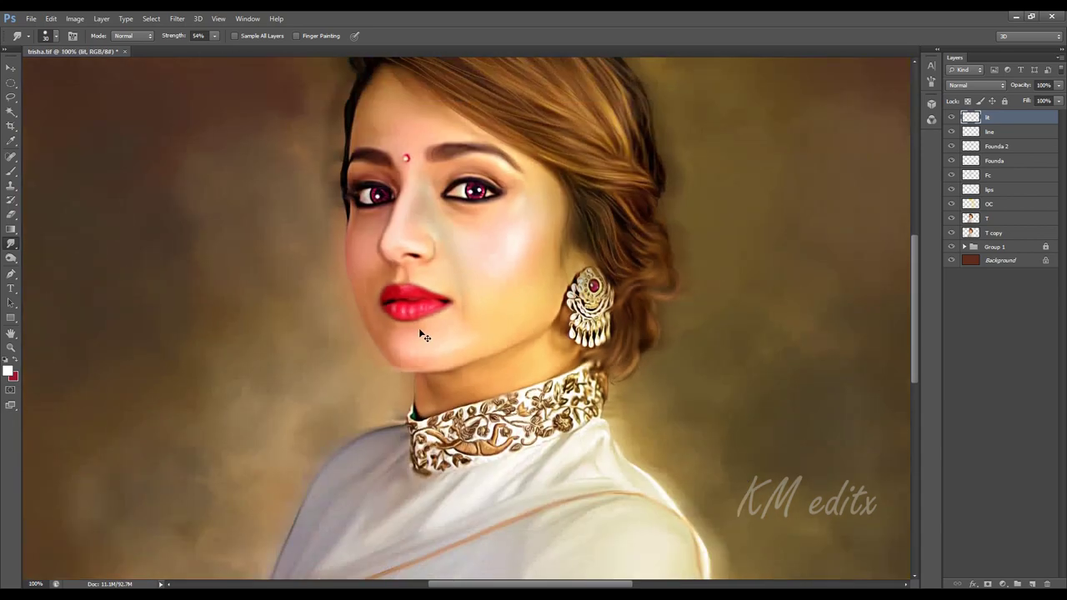
{"action": "key", "text": "ctrl+plus"}
{"action": "scroll", "coordinate": [414, 349], "scroll_direction": "up", "scroll_amount": 1}
{"action": "scroll", "coordinate": [413, 333], "scroll_direction": "down", "scroll_amount": 2}
{"action": "scroll", "coordinate": [441, 334], "scroll_direction": "up", "scroll_amount": 1}
{"action": "scroll", "coordinate": [445, 334], "scroll_direction": "up", "scroll_amount": 1}
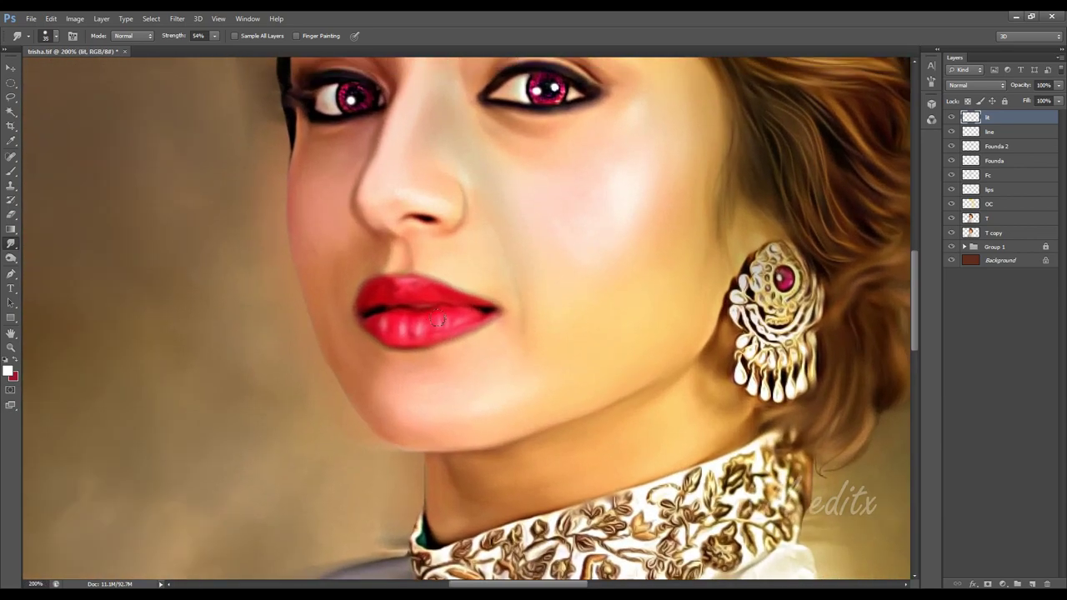
{"action": "scroll", "coordinate": [540, 310], "scroll_direction": "down", "scroll_amount": 2}
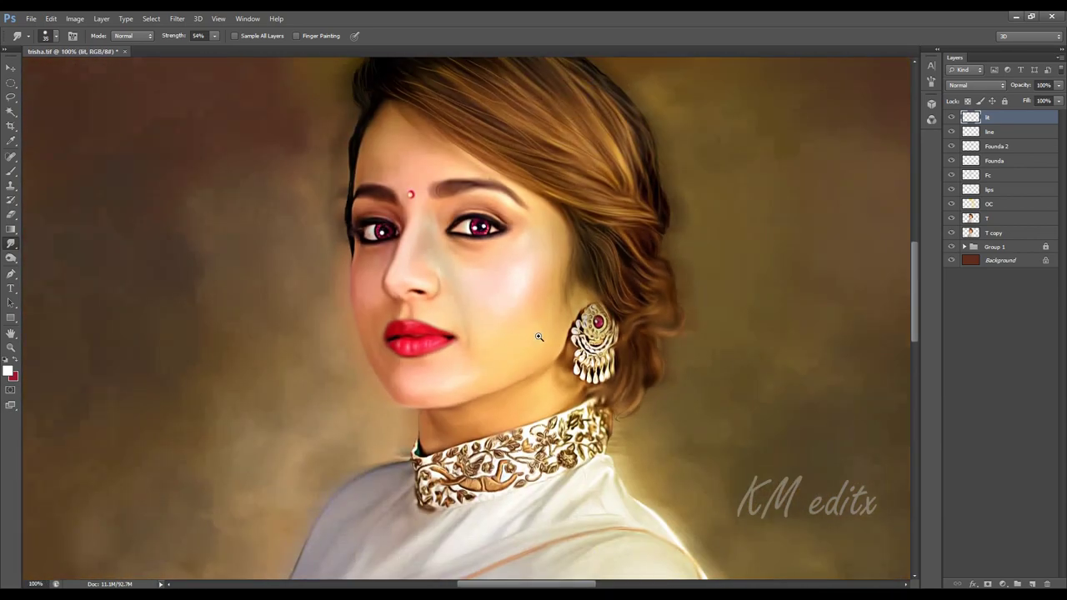
{"action": "scroll", "coordinate": [445, 225], "scroll_direction": "up", "scroll_amount": 1}
{"action": "scroll", "coordinate": [557, 374], "scroll_direction": "down", "scroll_amount": 1}
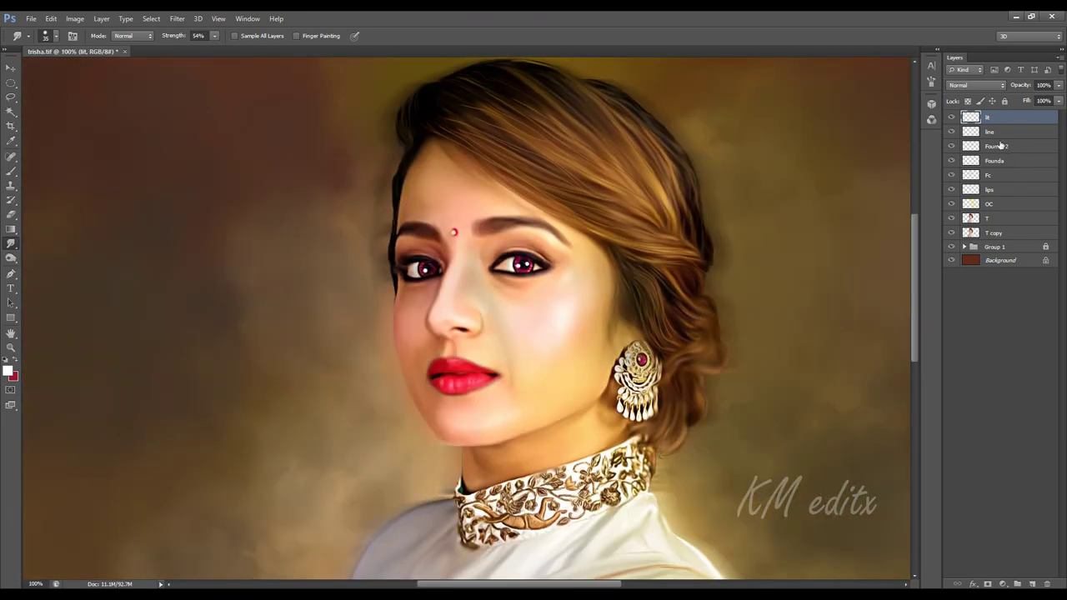
Set the Founda 2 layer's opacity to 69% and compare the portrait with that layer hidden and shown
{"action": "left_click", "coordinate": [1007, 156]}
{"action": "left_click_drag", "start_coordinate": [1059, 85], "coordinate": [1051, 100]}
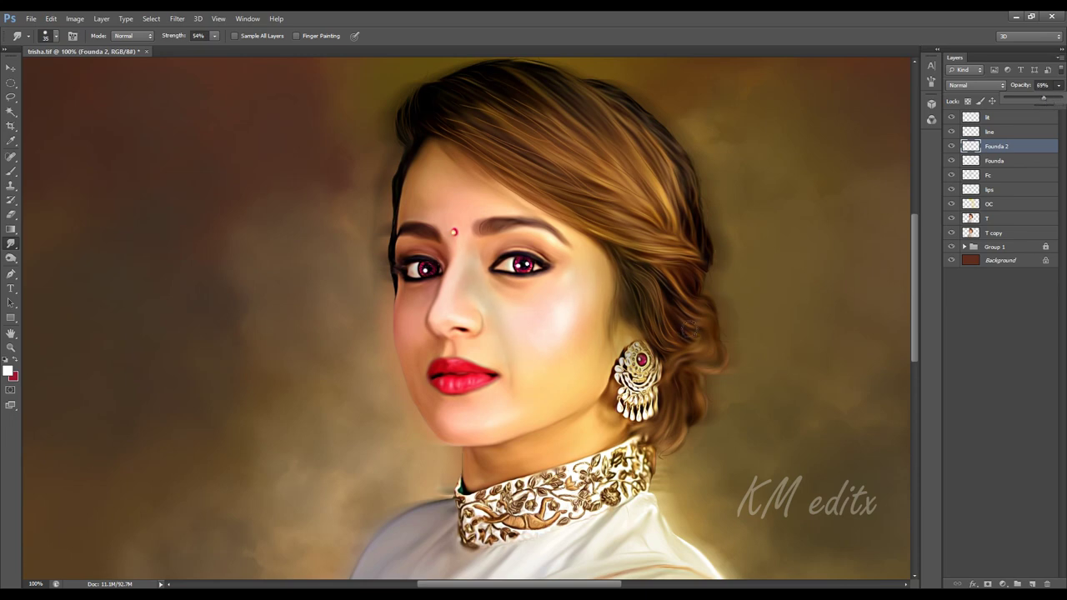
{"action": "left_click", "coordinate": [9, 69]}
{"action": "key", "text": "ctrl+0"}
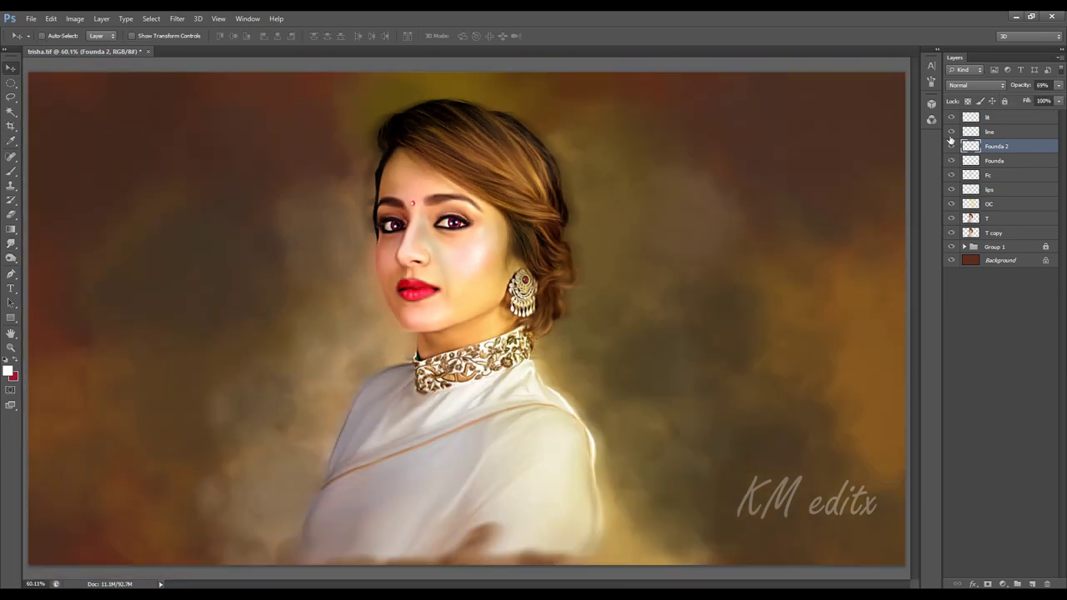
{"action": "left_click", "coordinate": [951, 149]}
{"action": "left_click", "coordinate": [951, 148]}
Set the Founda layer's opacity to 68% and display the whole painting without the interface panels
{"action": "left_click", "coordinate": [971, 161]}
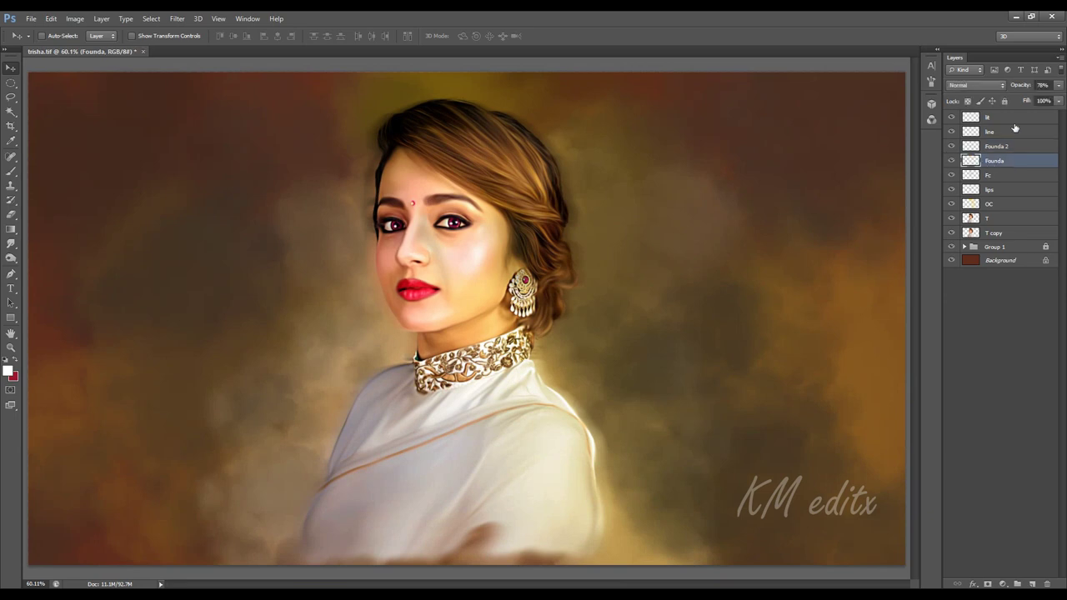
{"action": "key", "text": "ctrl+1"}
{"action": "left_click", "coordinate": [1059, 85]}
{"action": "left_click_drag", "start_coordinate": [1043, 98], "coordinate": [1057, 100]}
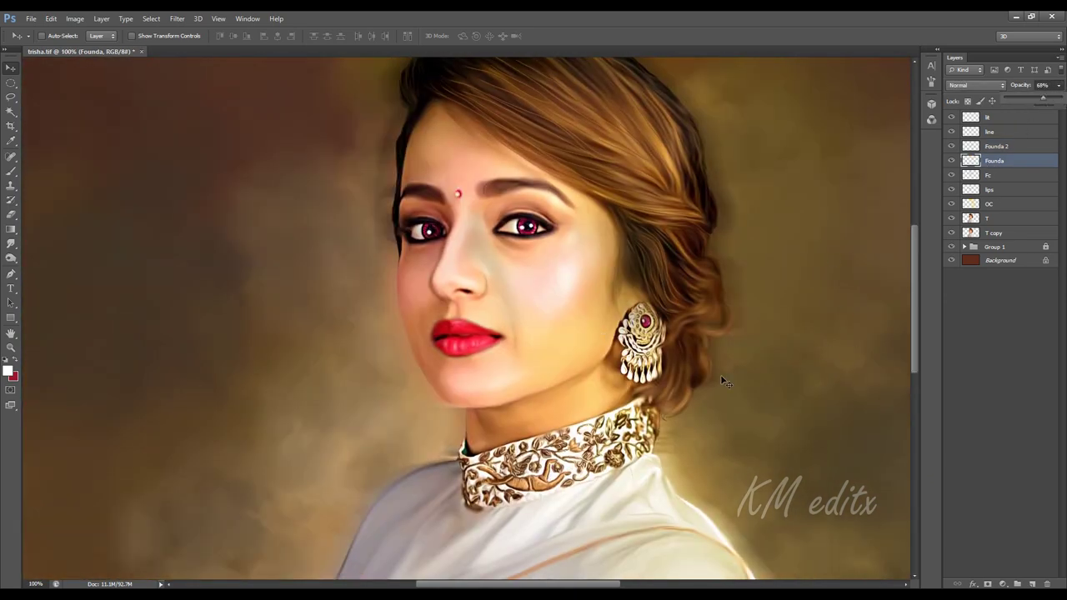
{"action": "key", "text": "Tab"}
{"action": "key", "text": "ctrl+0"}
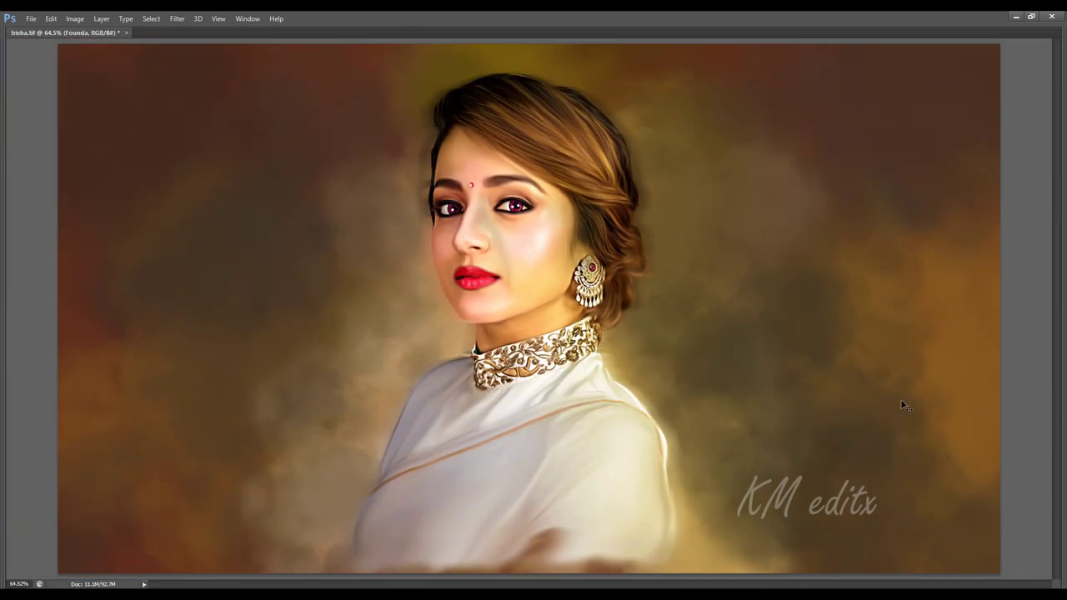